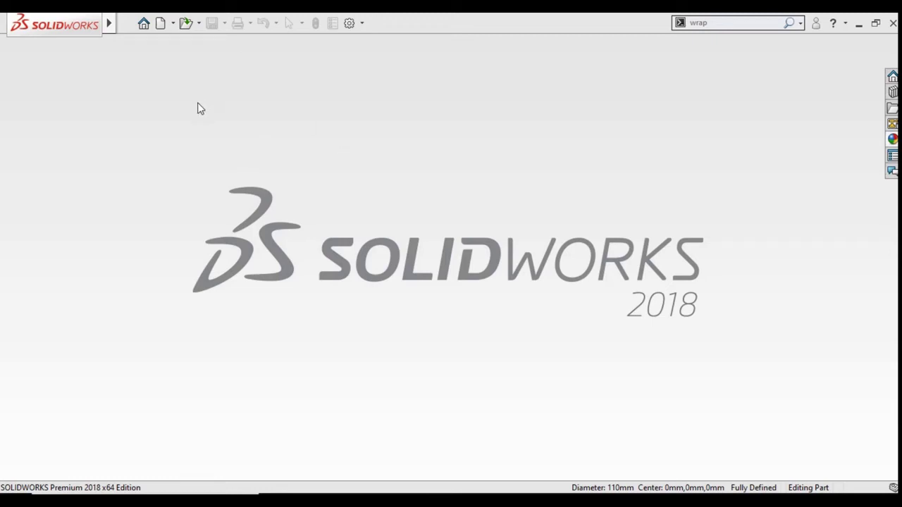
Create a new blank Part document from the New SOLIDWORKS Document dialog
click(161, 22)
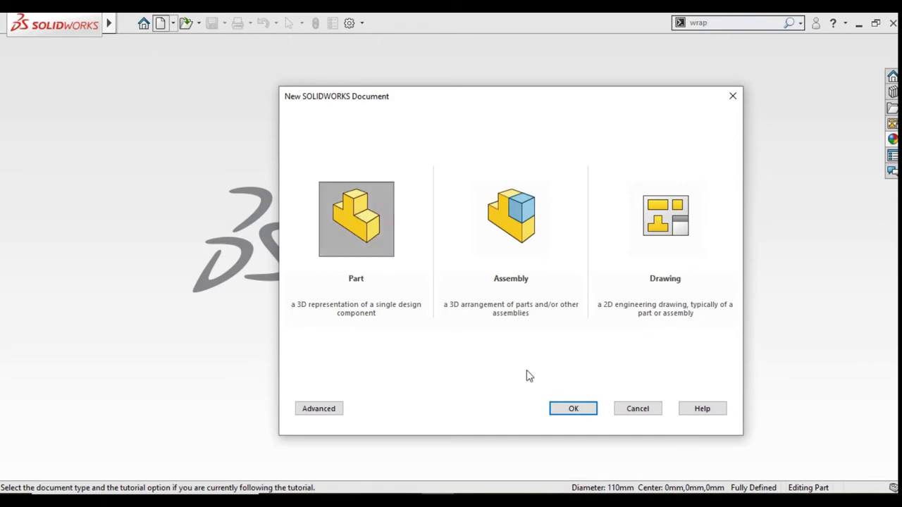
click(549, 404)
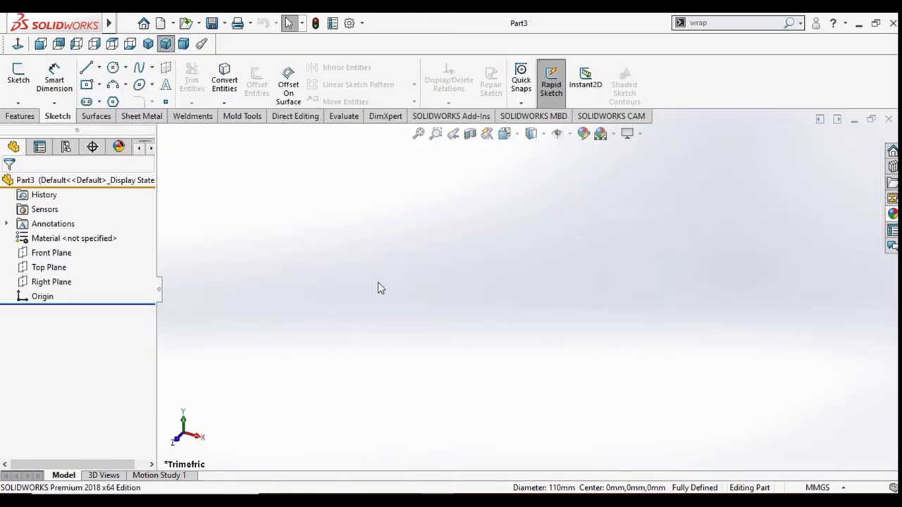
On the Top Plane, draw an outer and a smaller inner circle, both centred at the origin
click(48, 267)
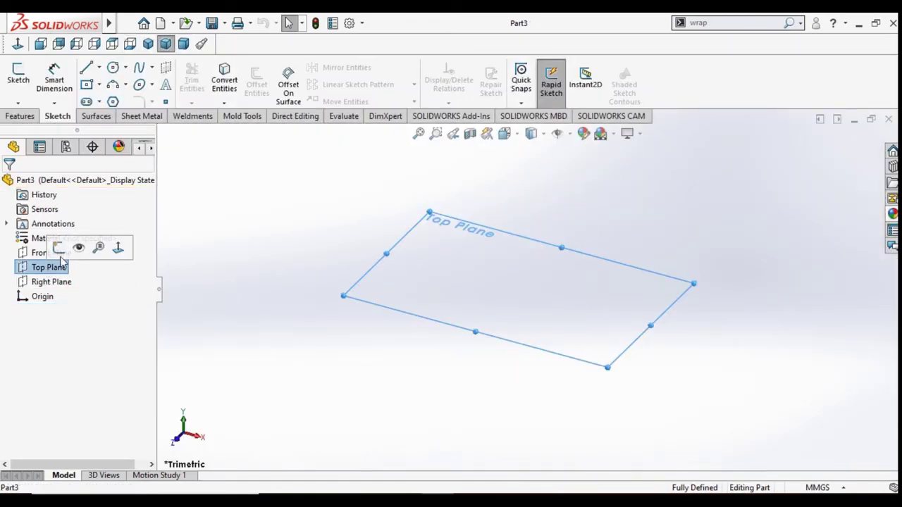
click(60, 252)
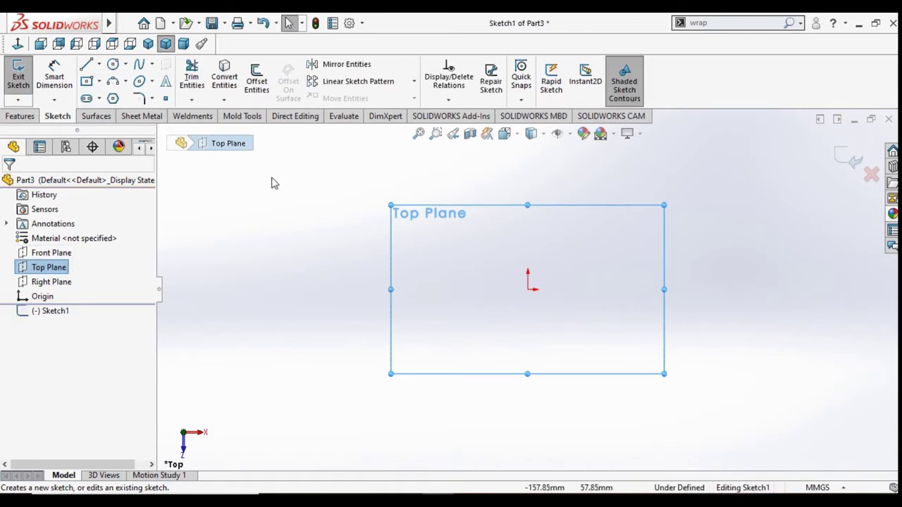
click(113, 64)
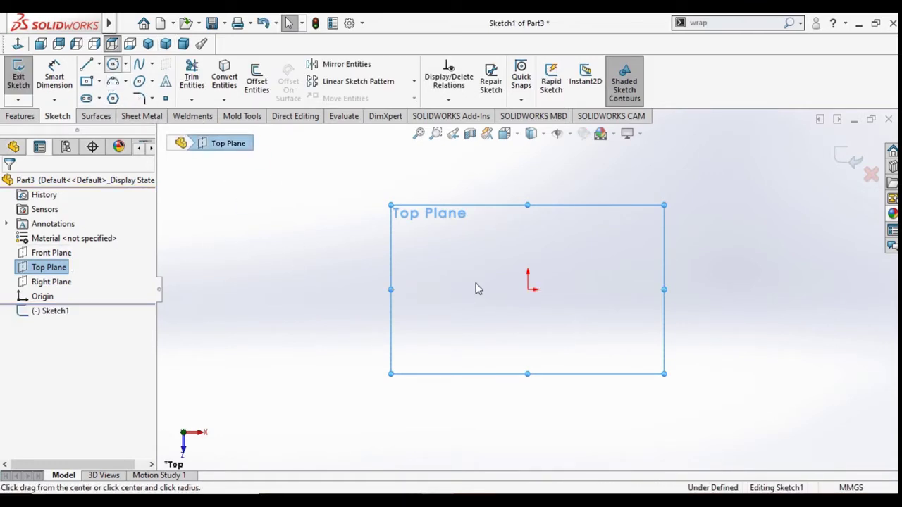
click(527, 289)
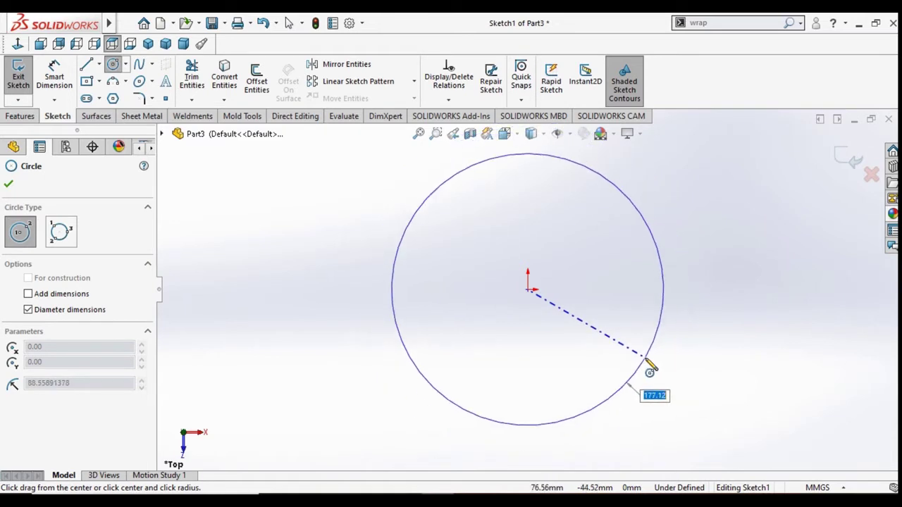
click(645, 360)
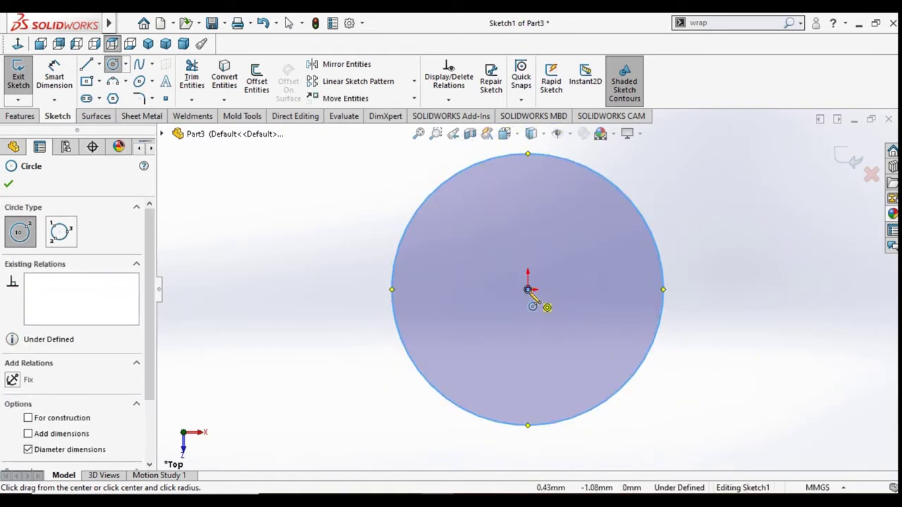
click(527, 289)
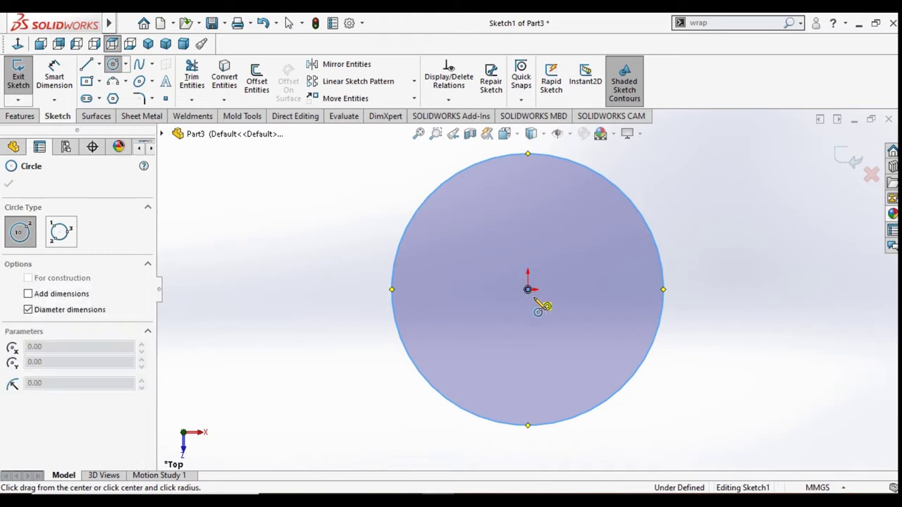
click(589, 360)
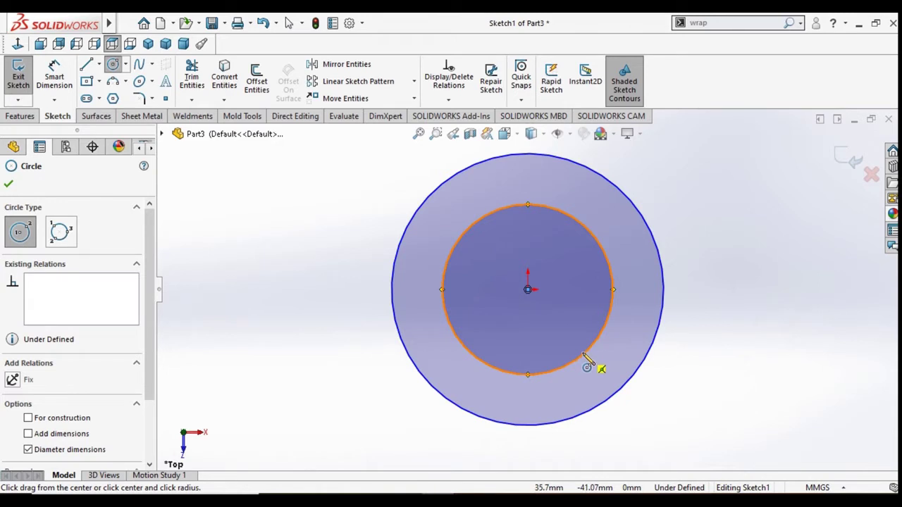
click(9, 185)
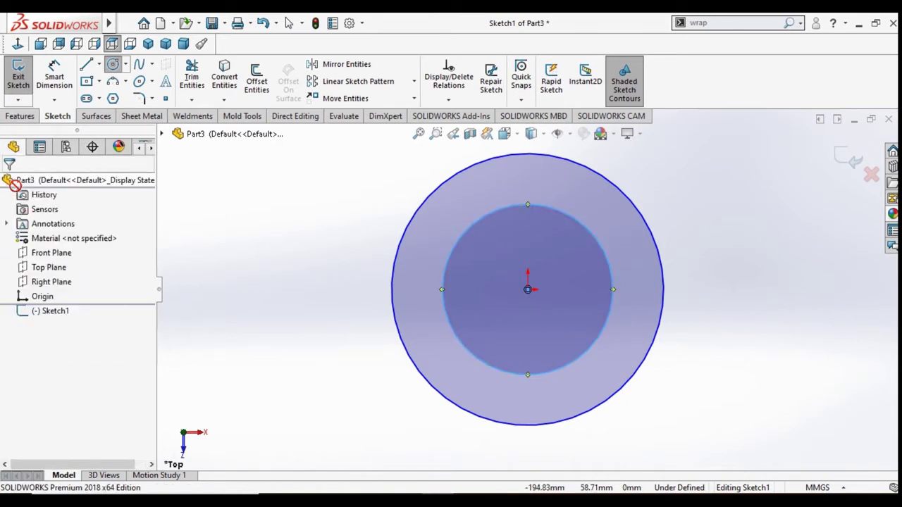
Dimension the outer circle's diameter to 135 mm
click(71, 79)
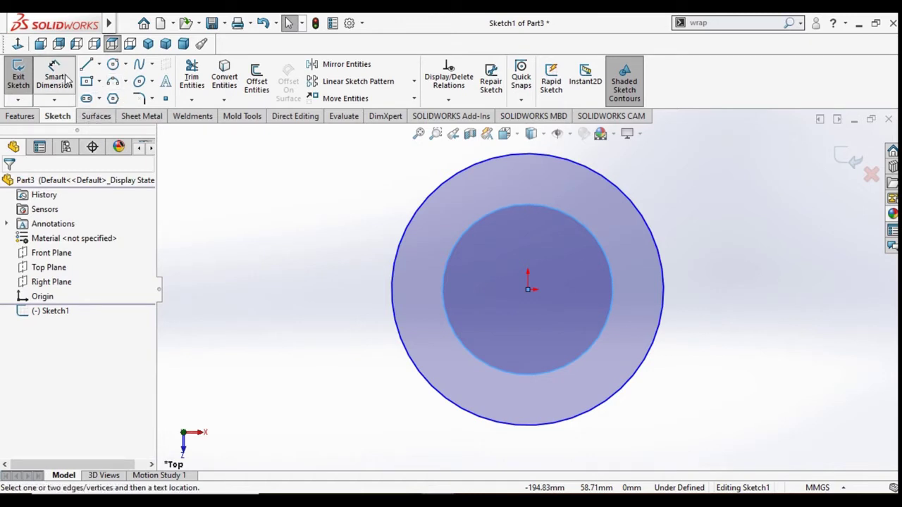
click(667, 301)
click(718, 295)
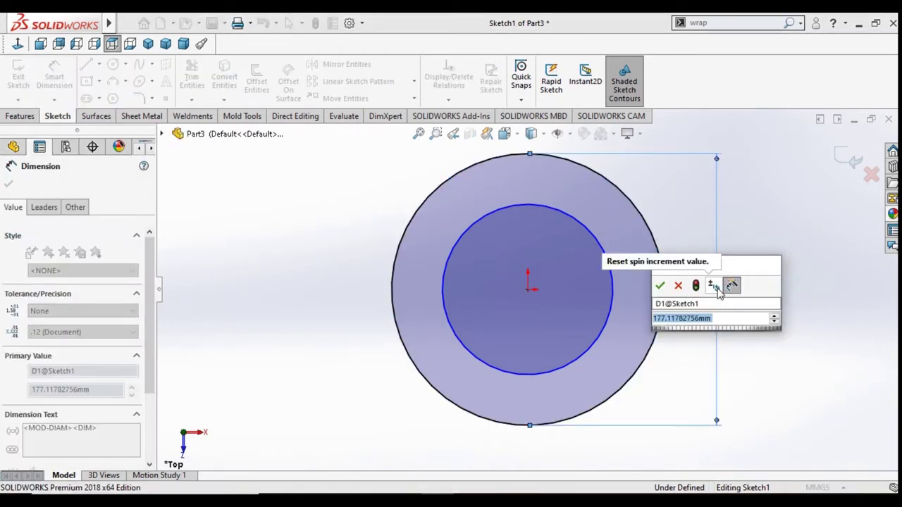
text(135)
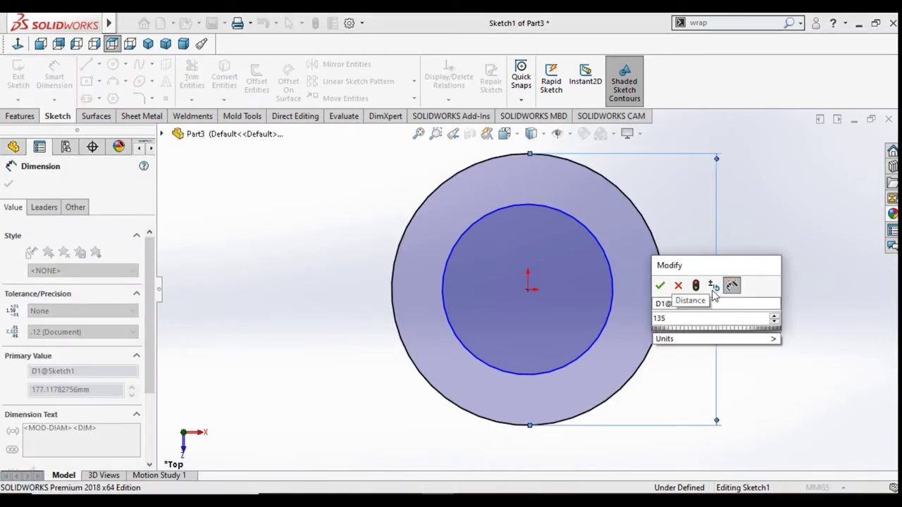
click(660, 285)
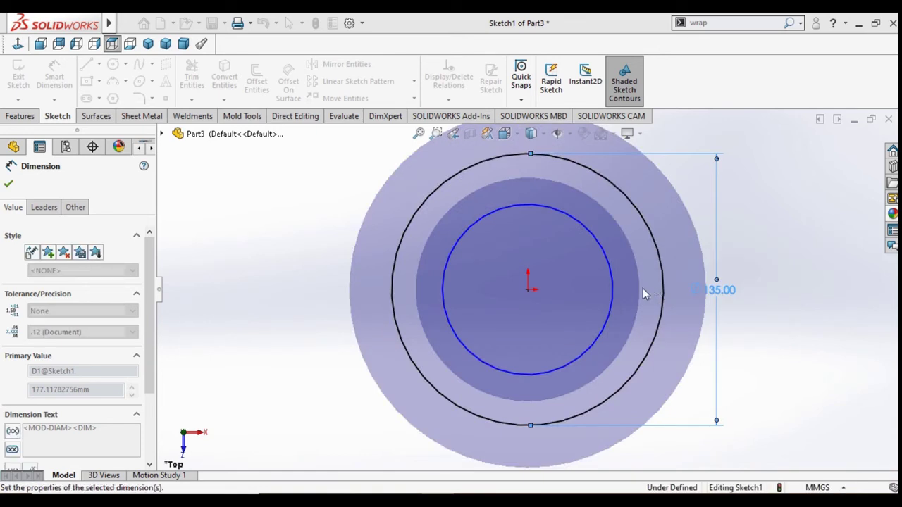
Dimension the inner circle's diameter to 75 mm and close the sketch
click(612, 297)
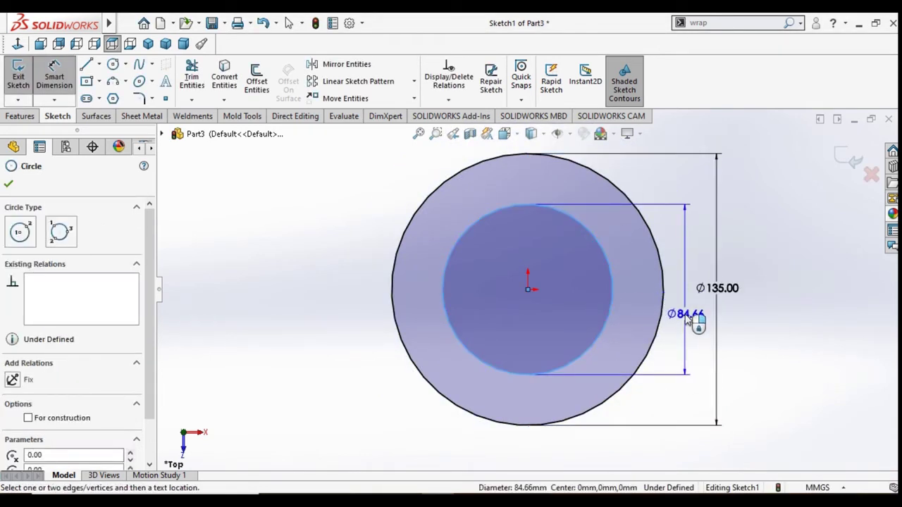
click(687, 320)
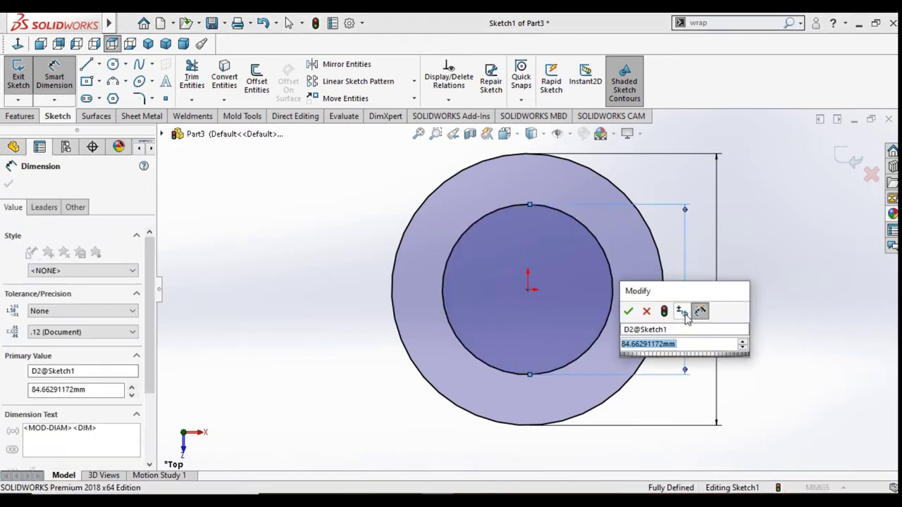
text(75)
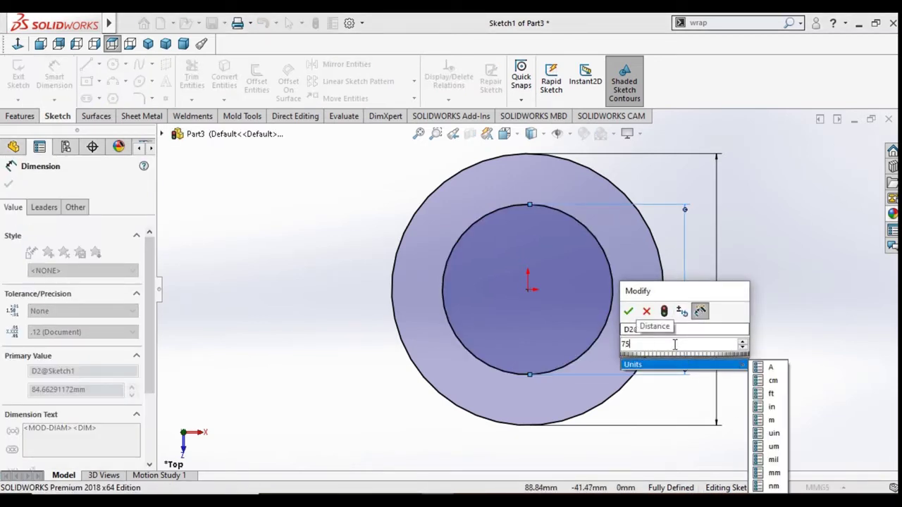
key(Escape)
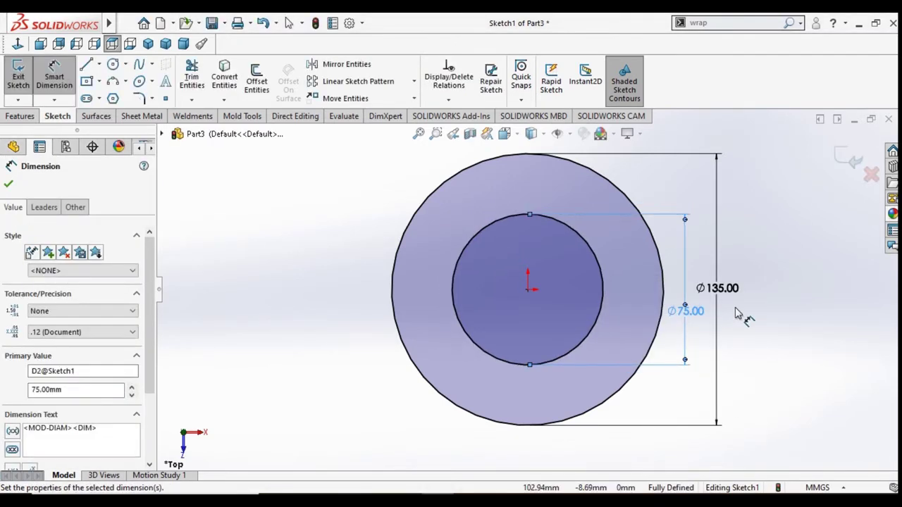
scroll(803, 298, up, 1)
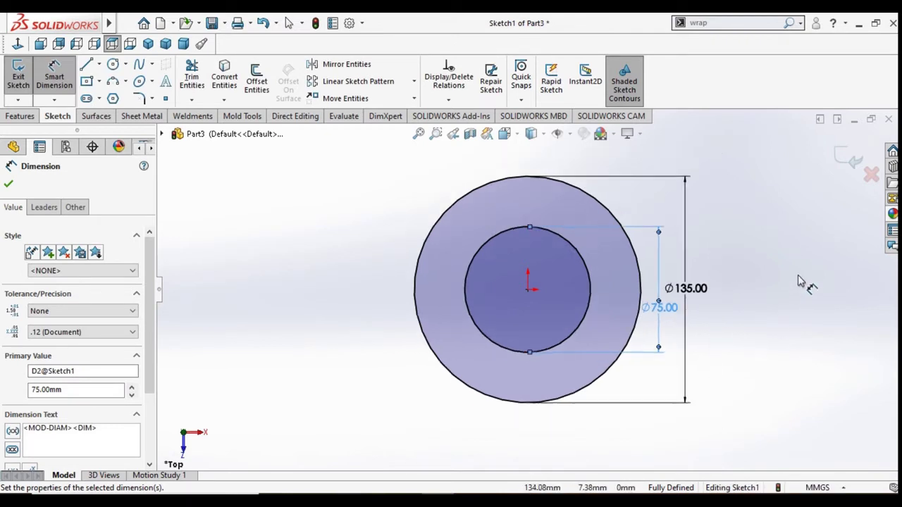
scroll(804, 282, up, 1)
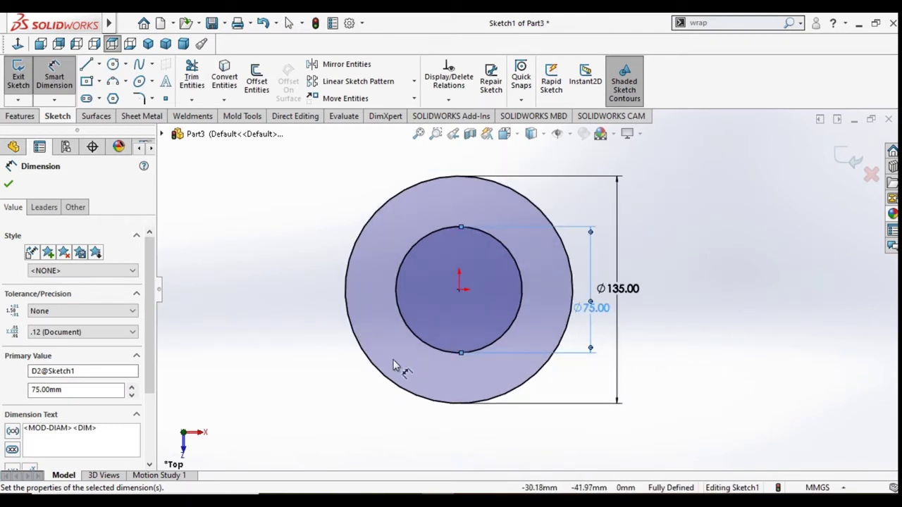
click(9, 186)
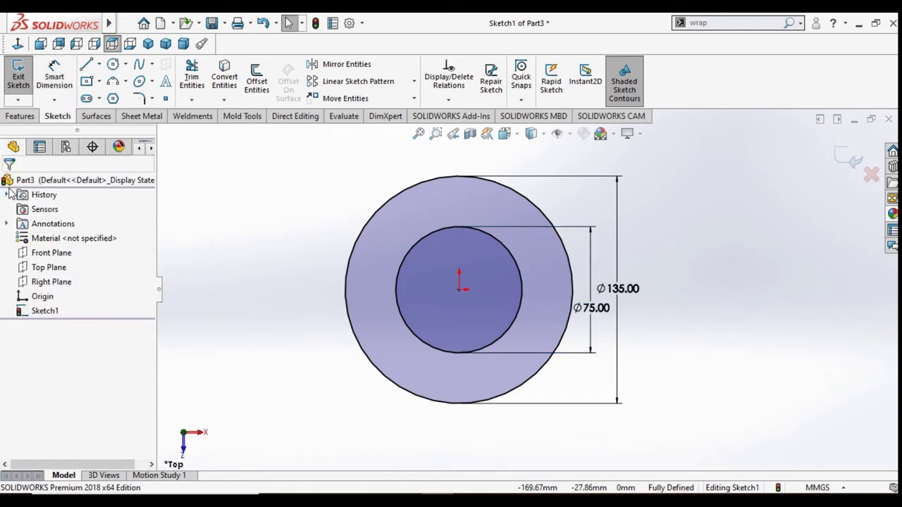
Extrude the ring sketch 13 mm with Extruded Boss/Base
click(21, 117)
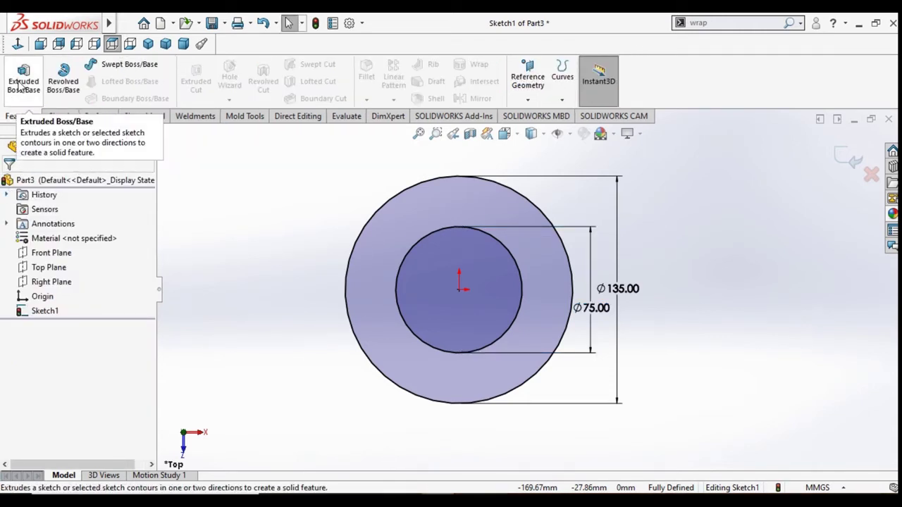
click(15, 80)
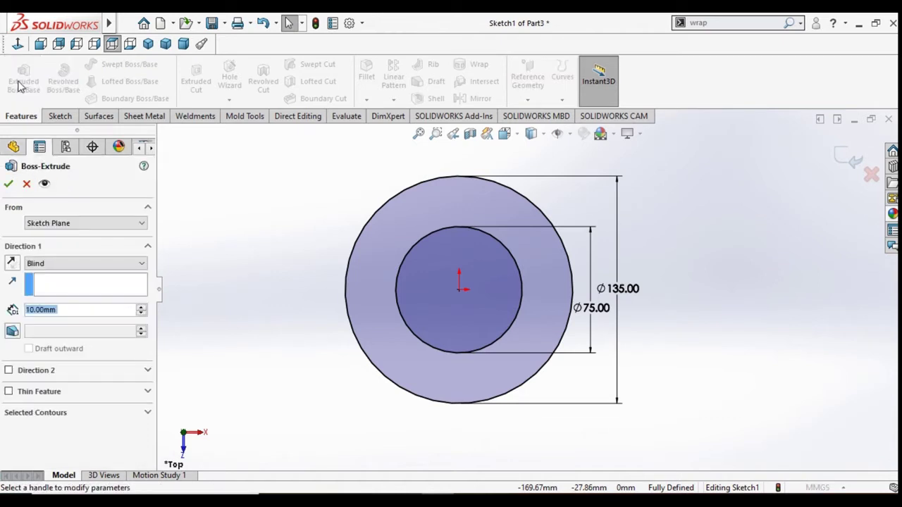
click(62, 310)
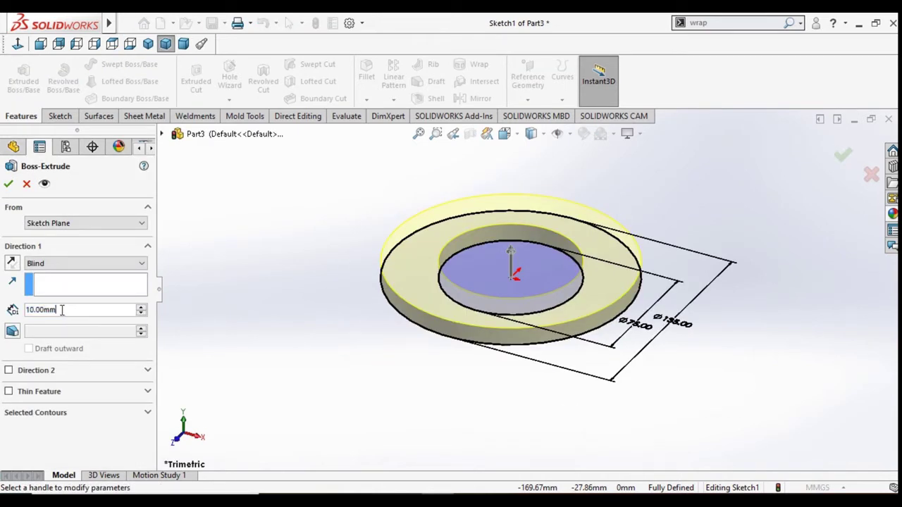
text(1)
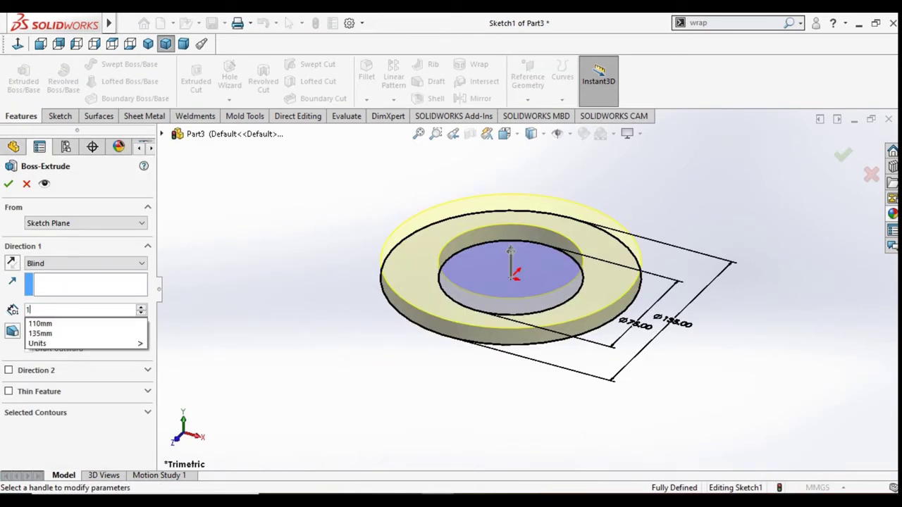
text(3)
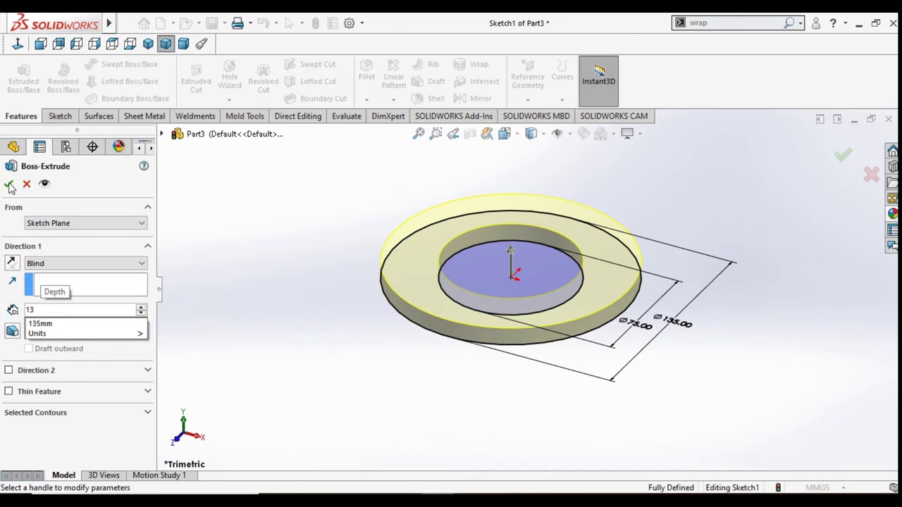
key(Return)
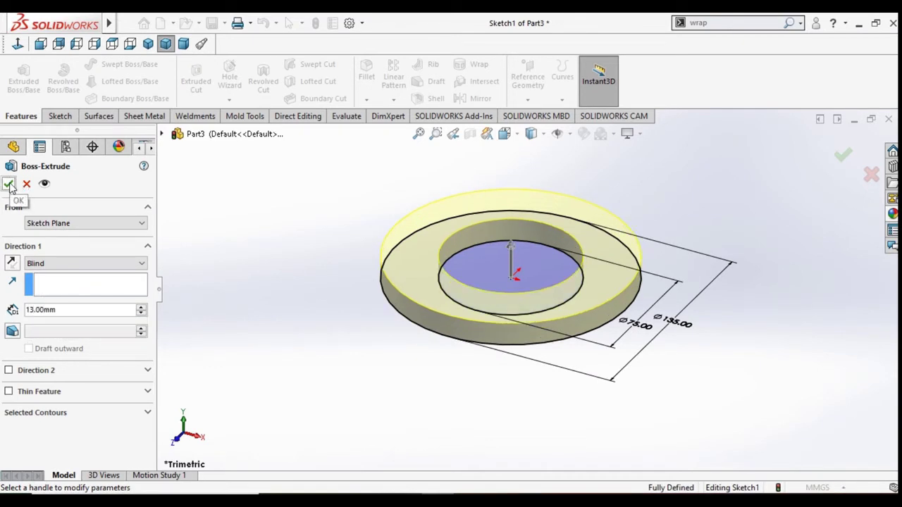
click(9, 185)
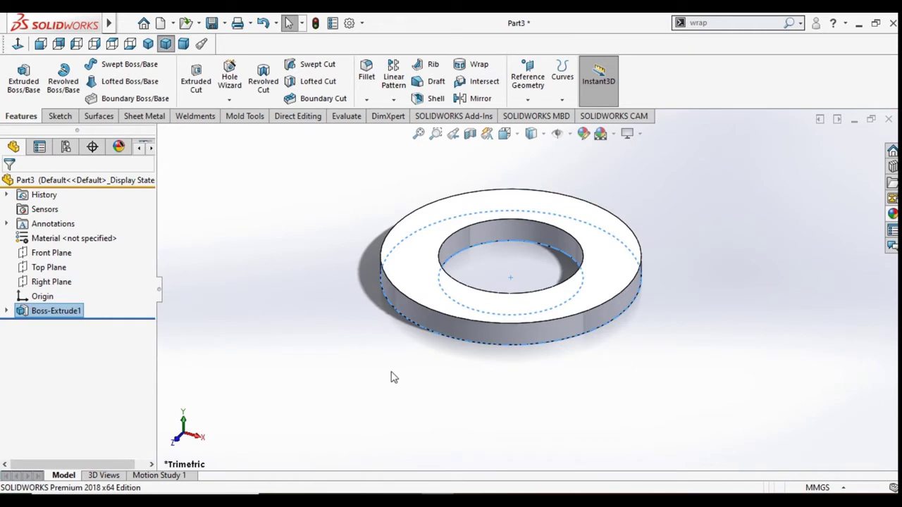
Change the viewport background scene to Plain White
click(459, 387)
scroll(625, 316, up, 2)
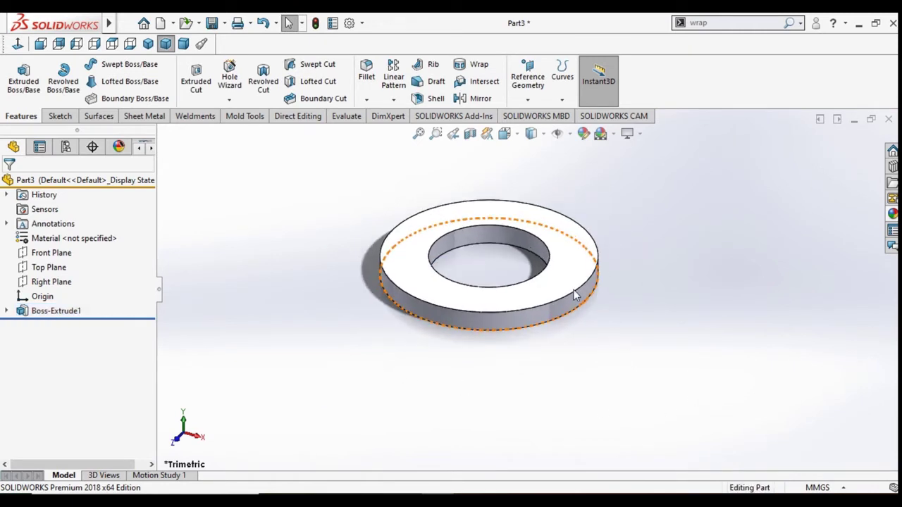
scroll(469, 218, down, 1)
scroll(469, 218, down, 1)
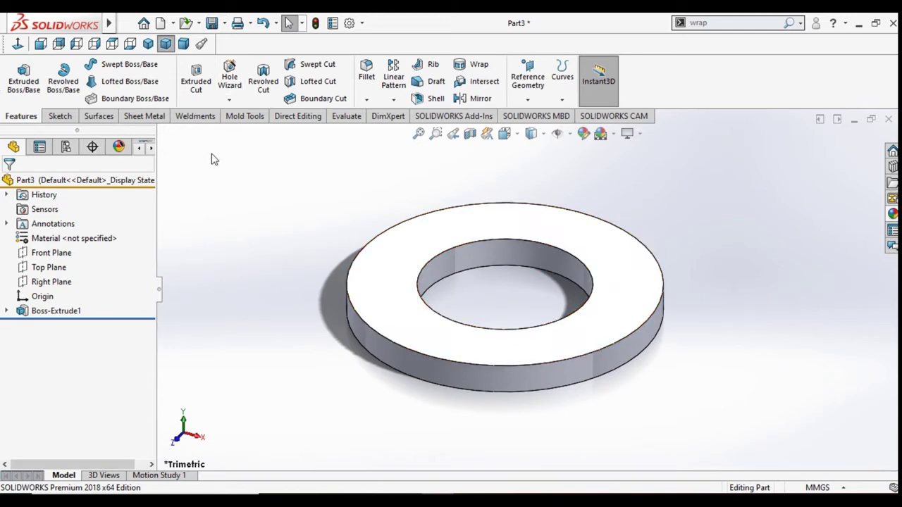
key(alt+e)
click(613, 138)
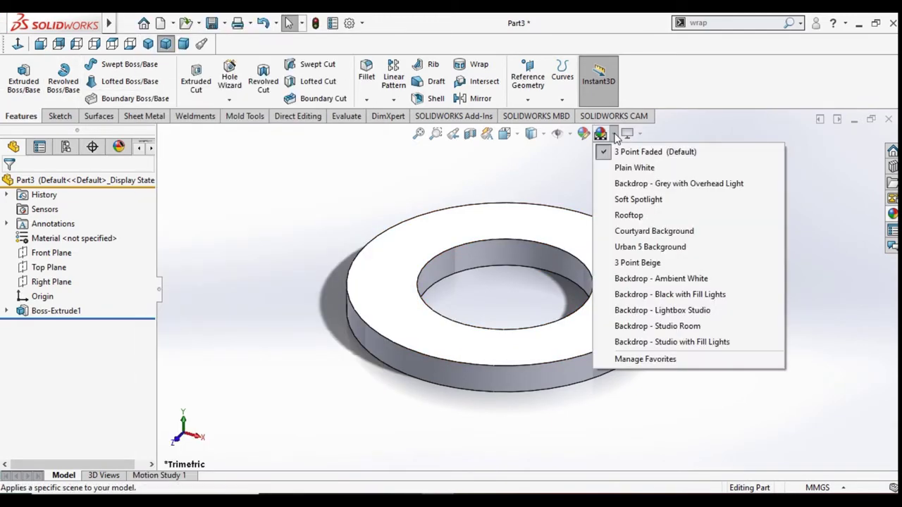
click(618, 171)
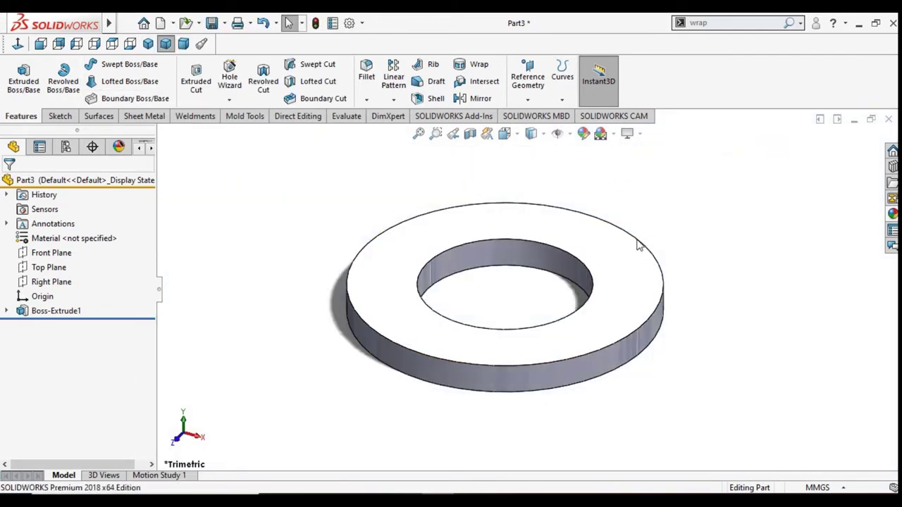
Turn RealView Graphics off, then back on, to compare the ring's rendering
click(639, 135)
click(650, 151)
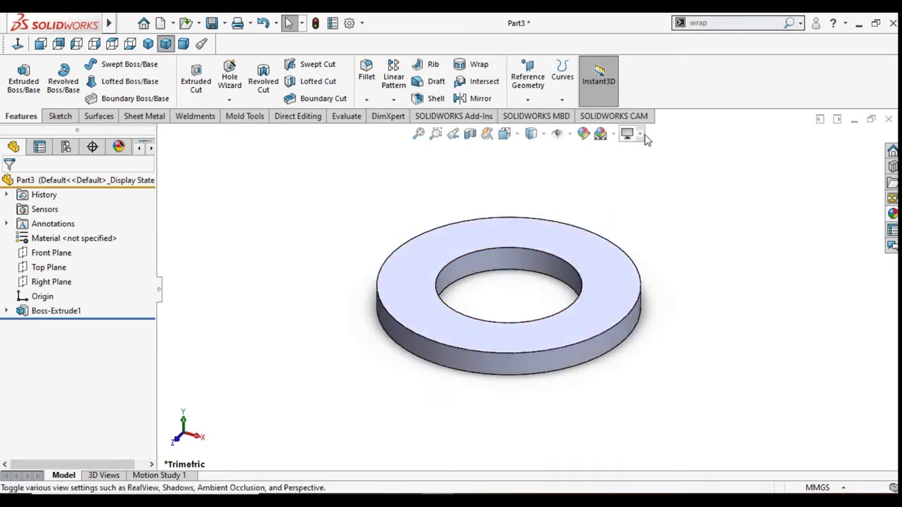
click(640, 134)
click(656, 153)
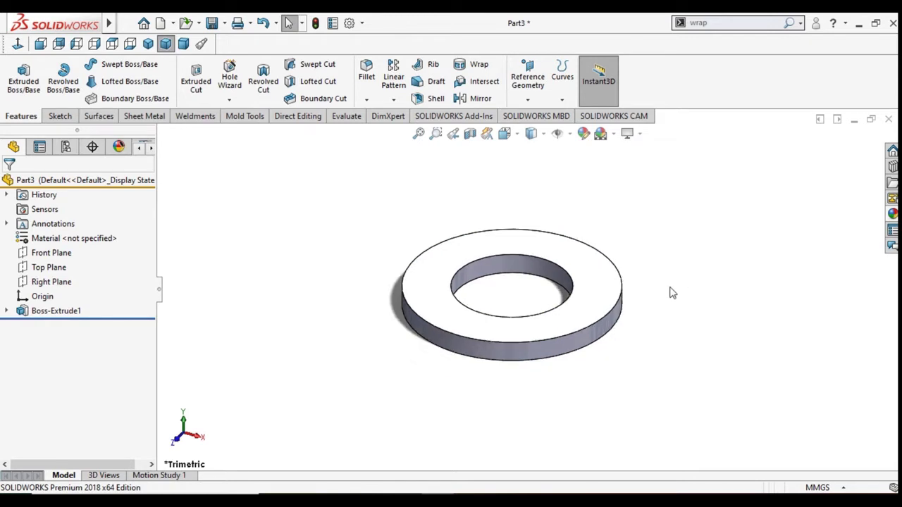
scroll(652, 301, down, 2)
scroll(286, 263, down, 1)
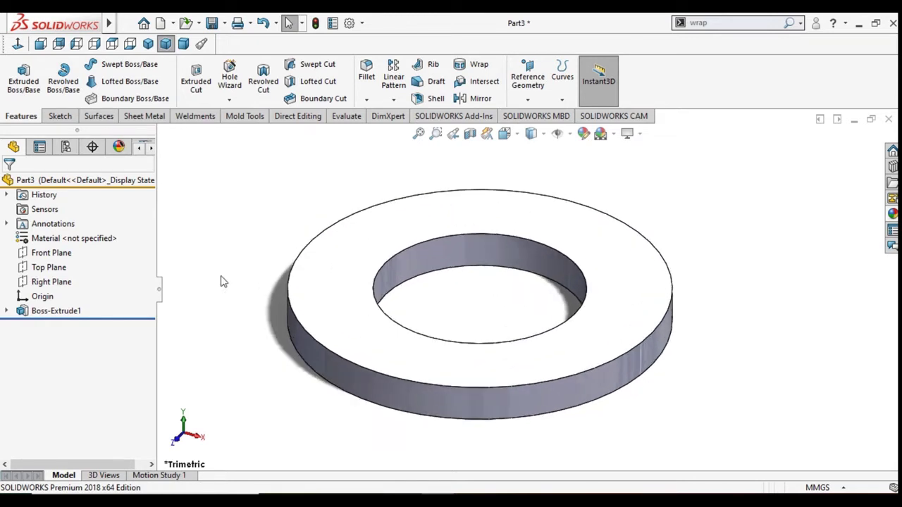
Start a new sketch on the Front Plane
click(45, 255)
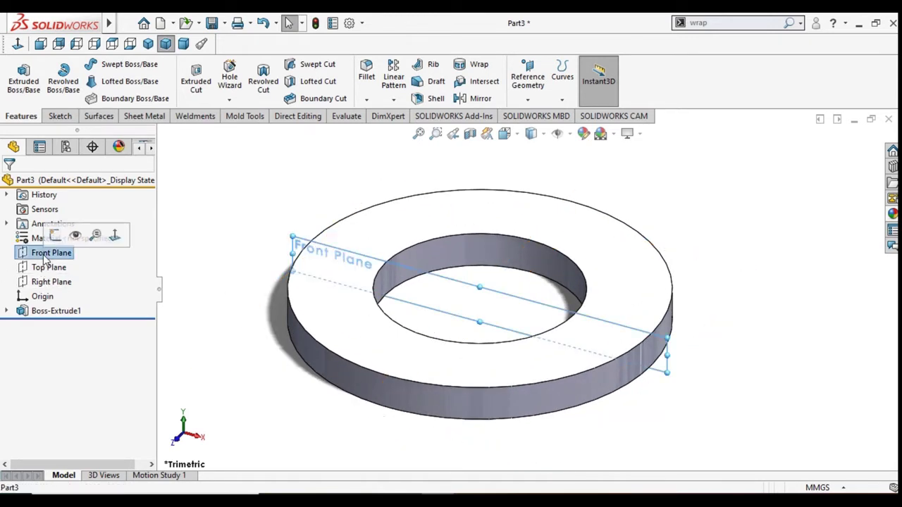
click(55, 239)
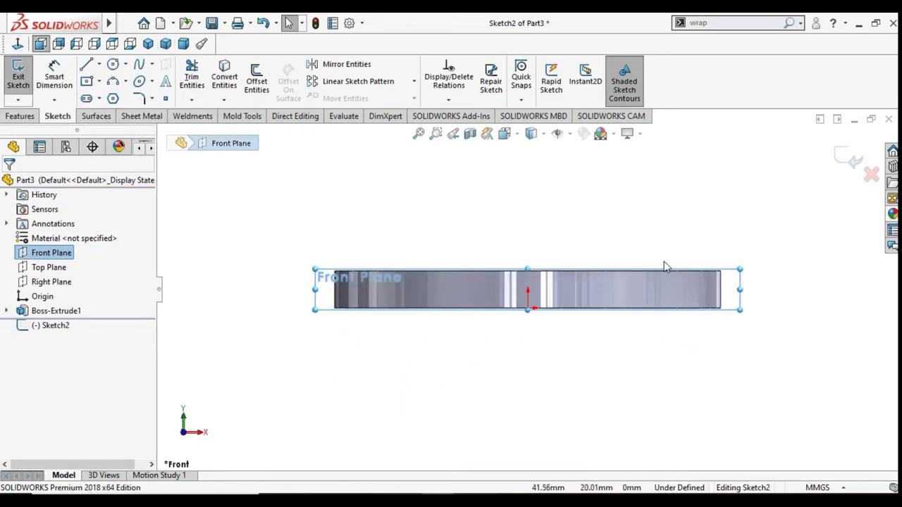
scroll(716, 280, down, 1)
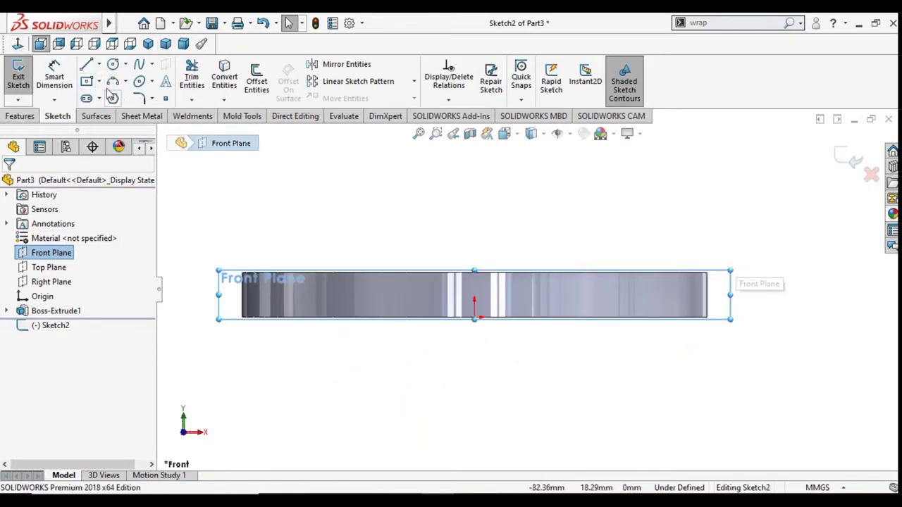
Draw a circle above the ring's top edge in the side view
click(113, 64)
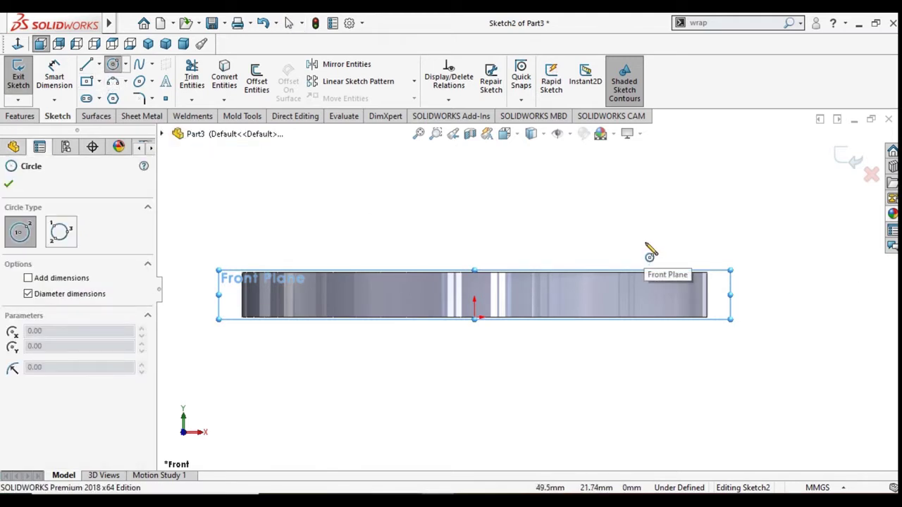
click(645, 244)
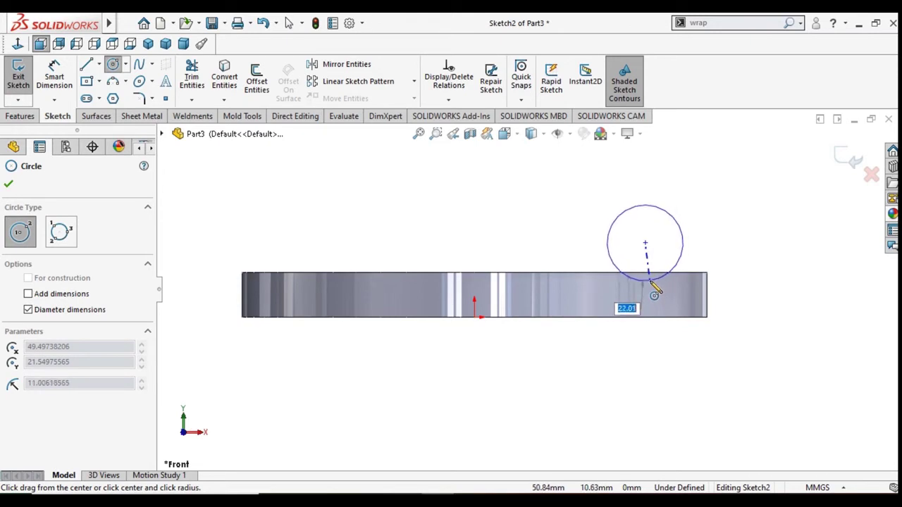
click(653, 284)
right_click(674, 193)
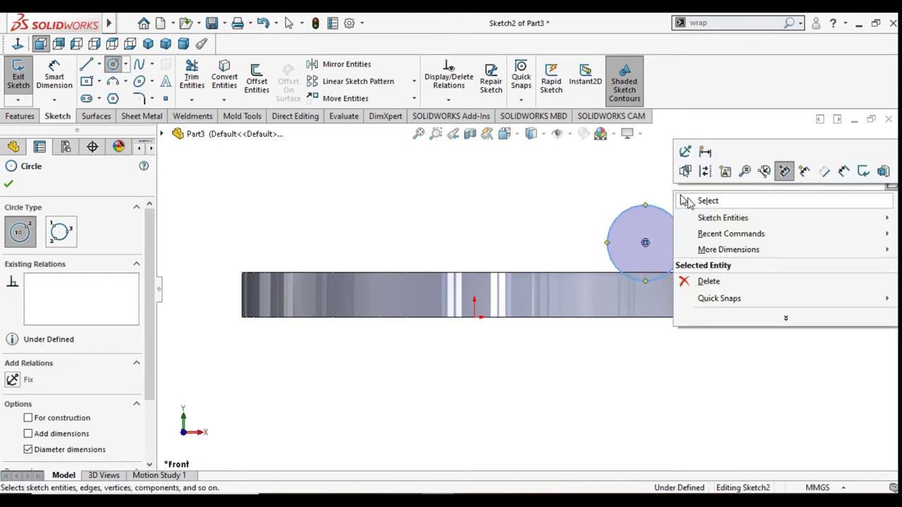
click(694, 199)
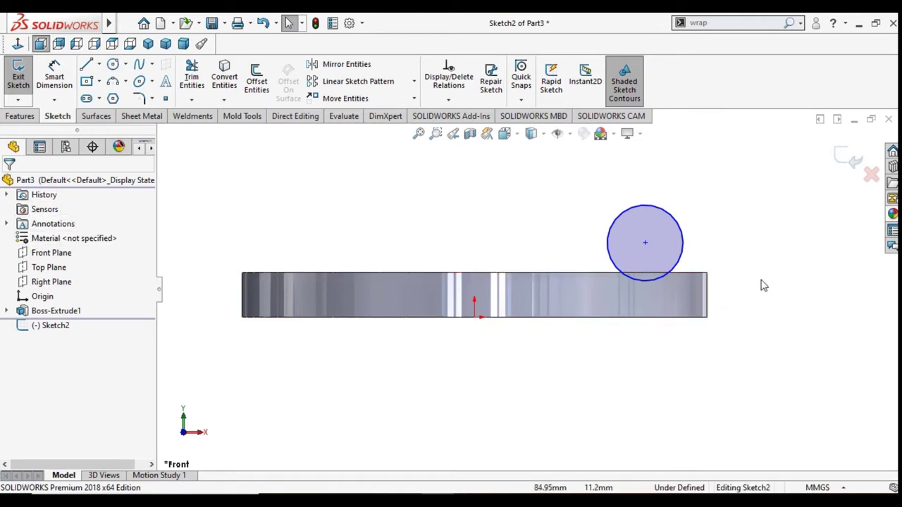
scroll(726, 298, down, 3)
scroll(722, 286, up, 1)
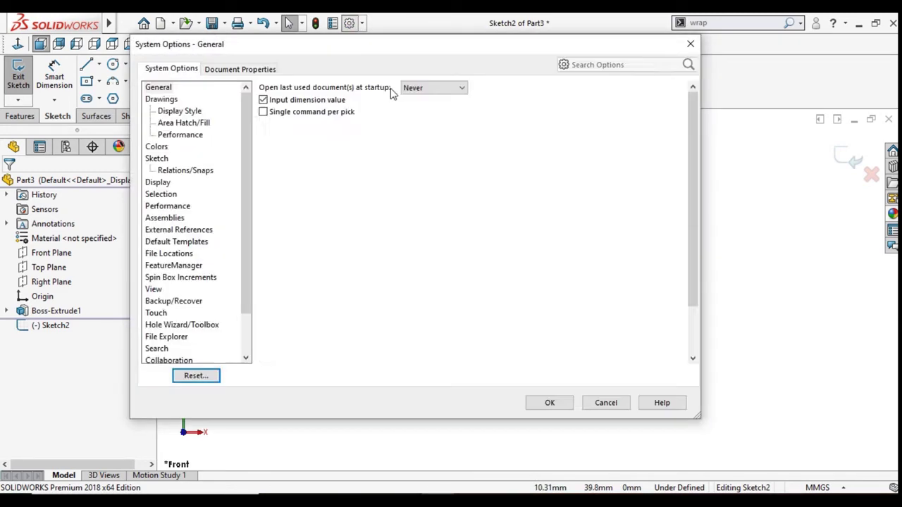
Set both shaded and wireframe image-quality sliders in Document Properties to maximum
click(256, 69)
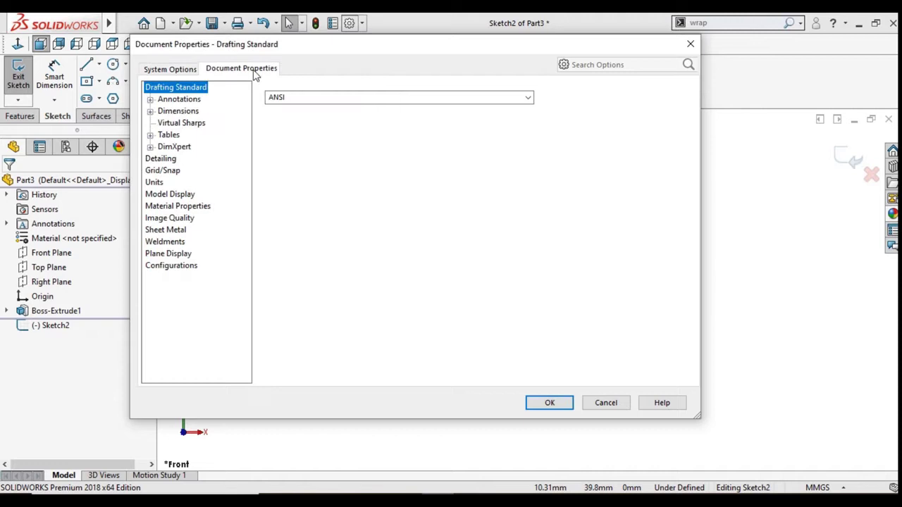
click(170, 219)
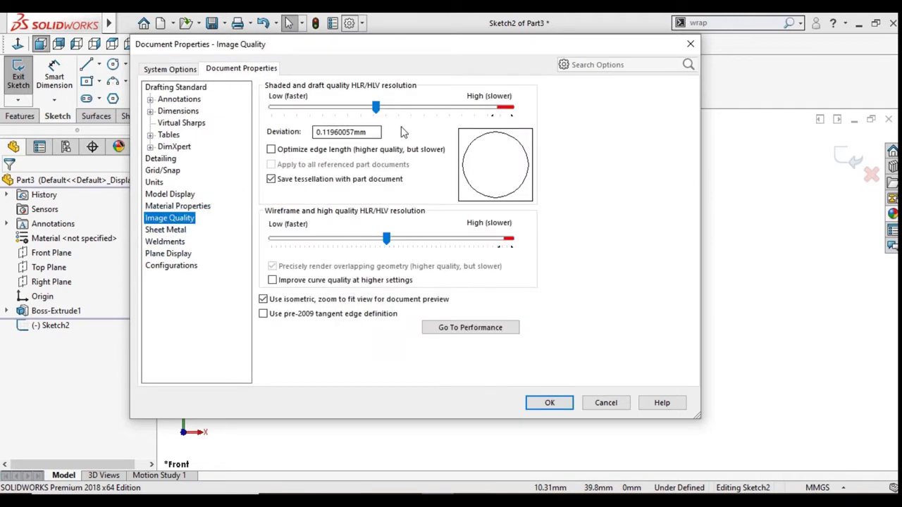
drag(377, 111, 541, 111)
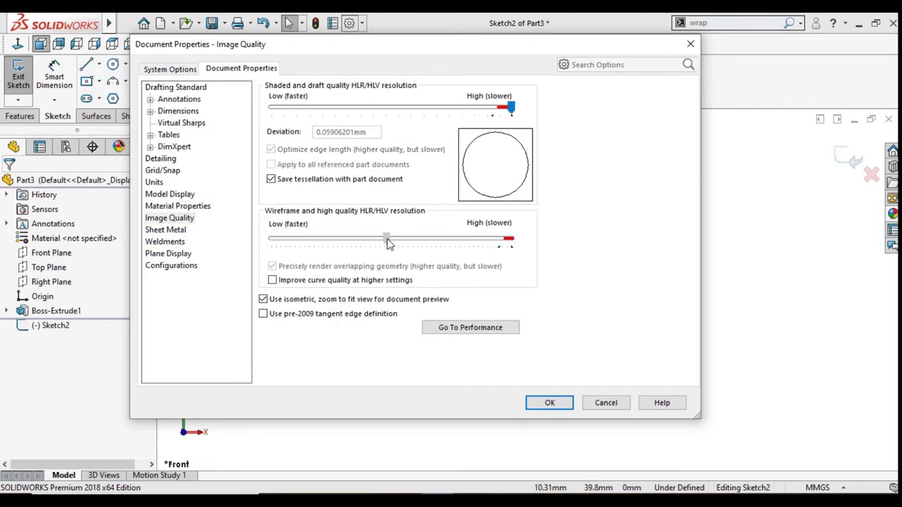
drag(388, 240, 549, 252)
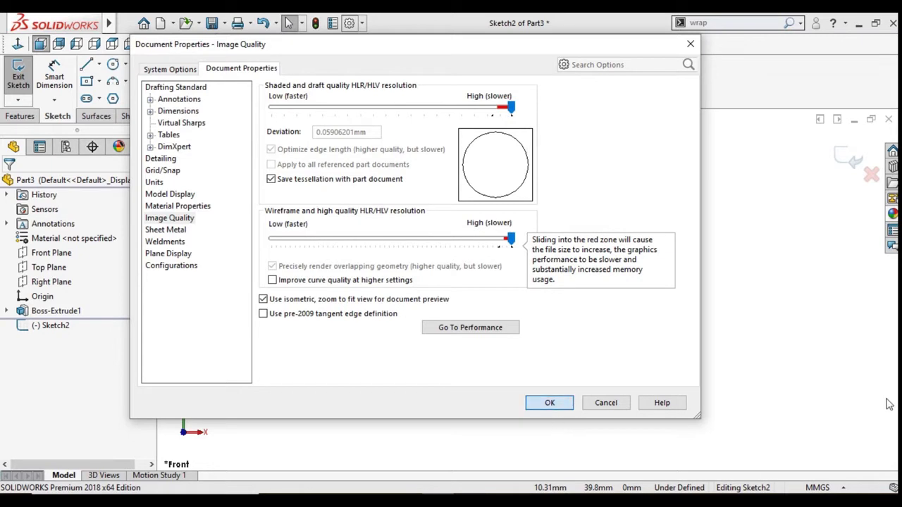
key(Return)
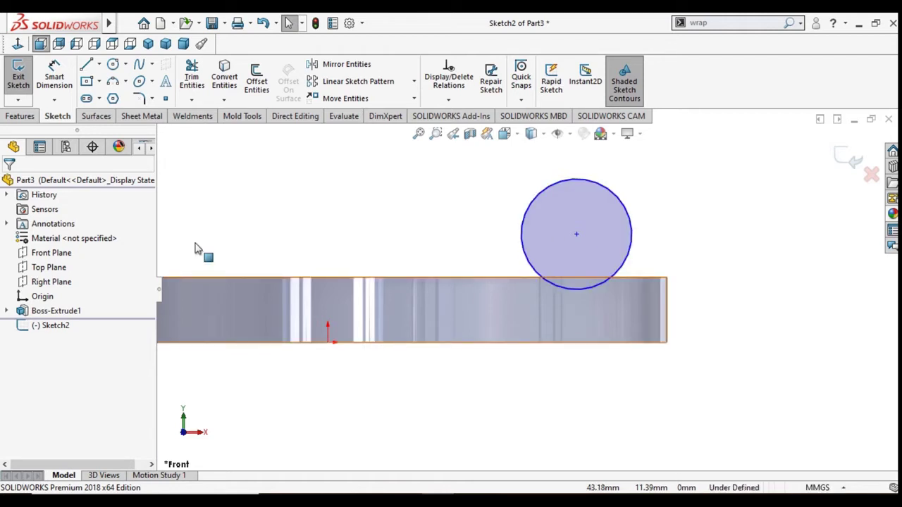
Dimension the circle's diameter to 22 mm
click(56, 79)
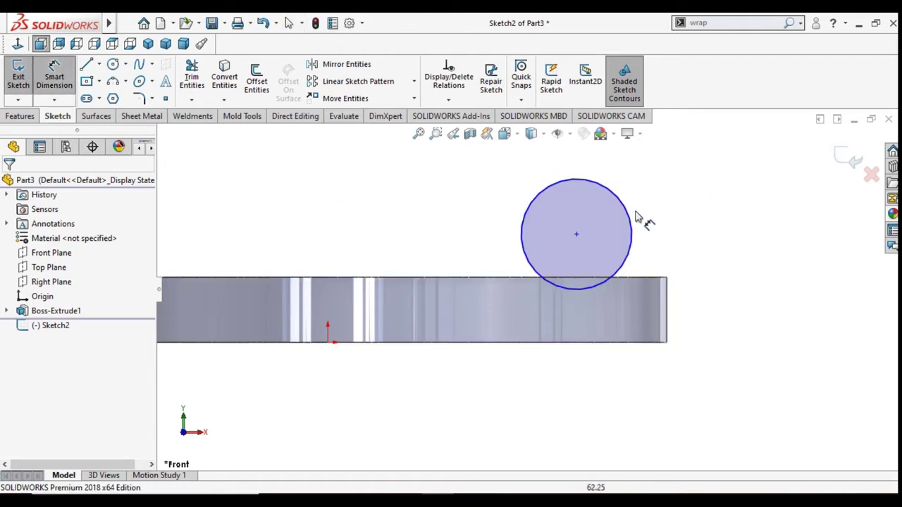
click(676, 223)
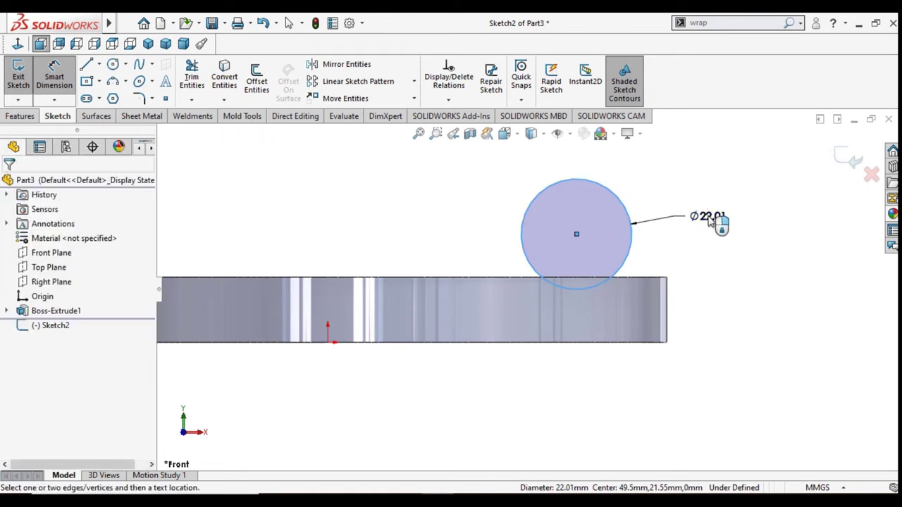
click(713, 223)
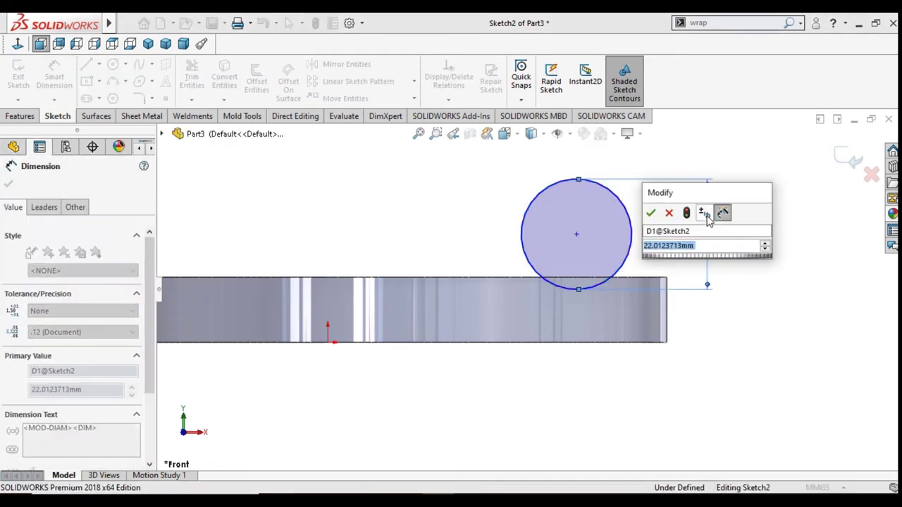
text(22)
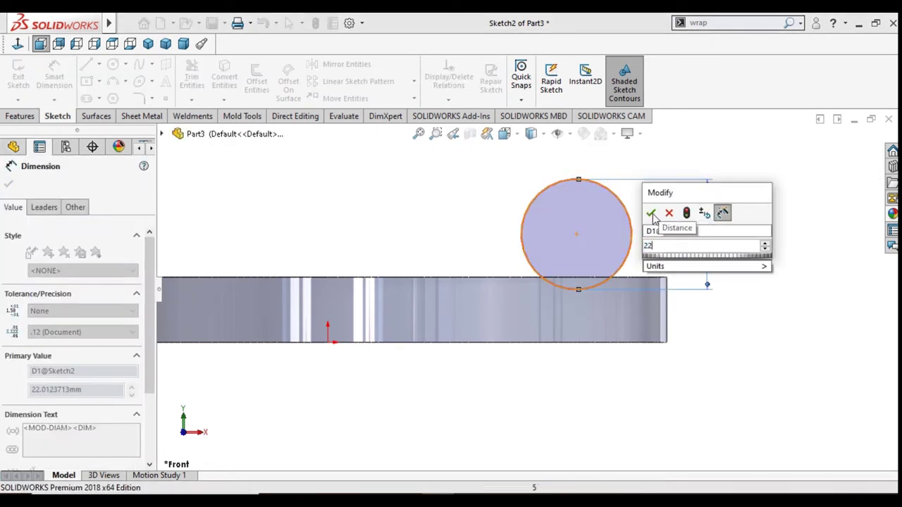
key(Escape)
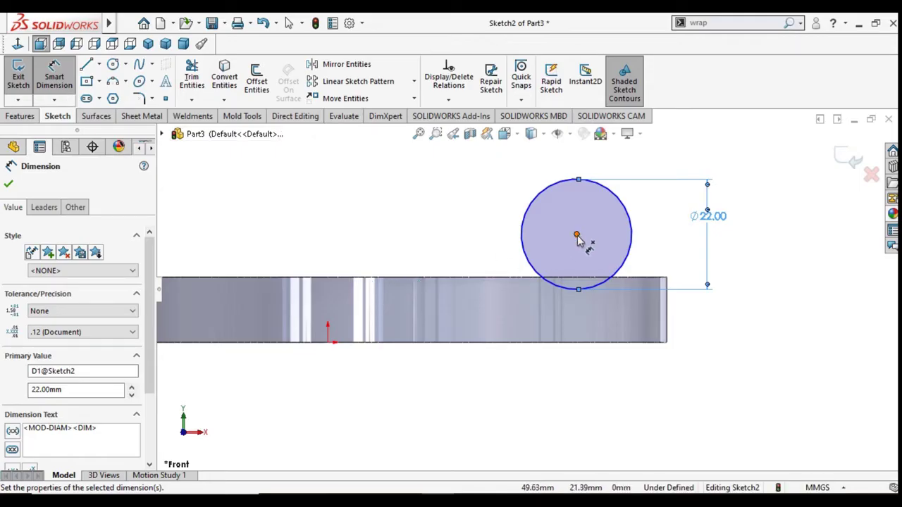
Set the distance from the circle's centre to the ring's right edge to 15.25 mm
click(577, 235)
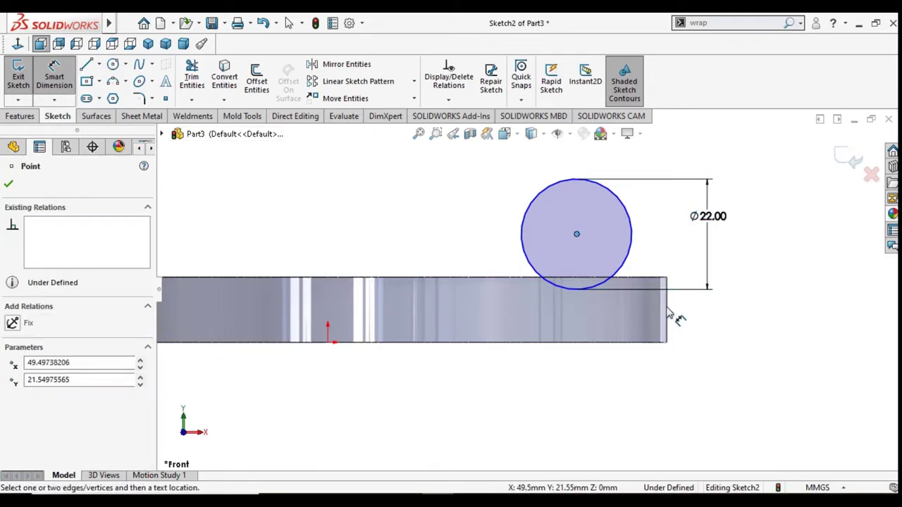
click(669, 315)
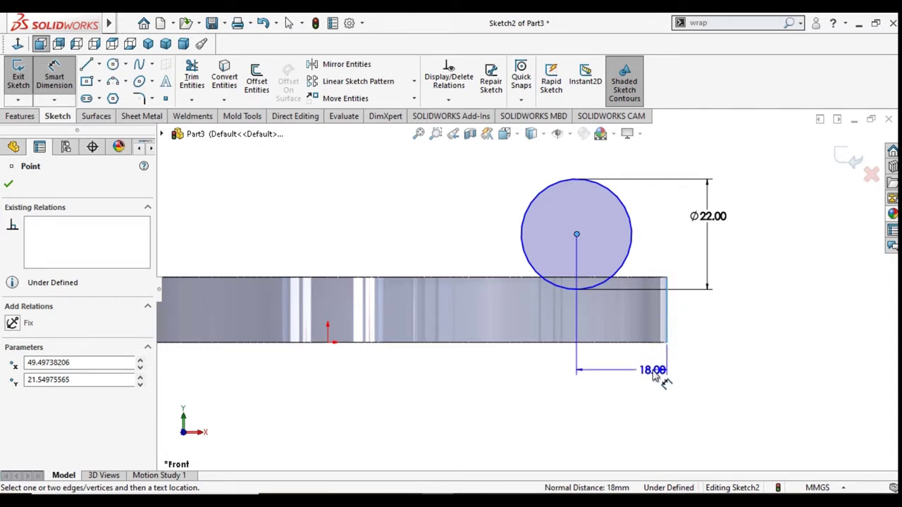
click(654, 376)
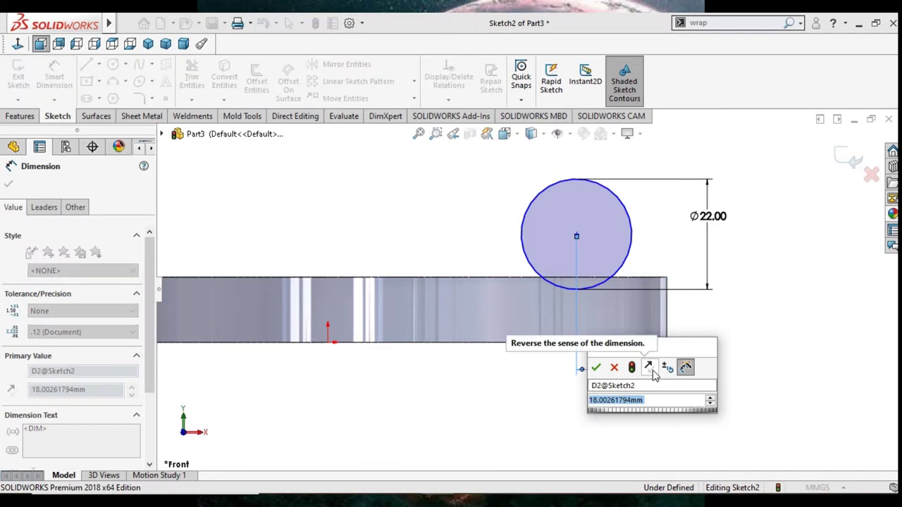
text(15.25)
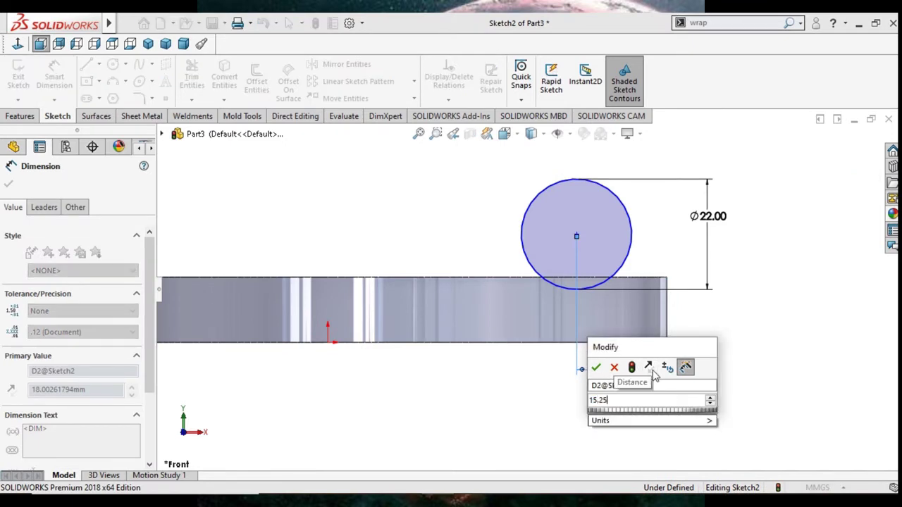
click(596, 368)
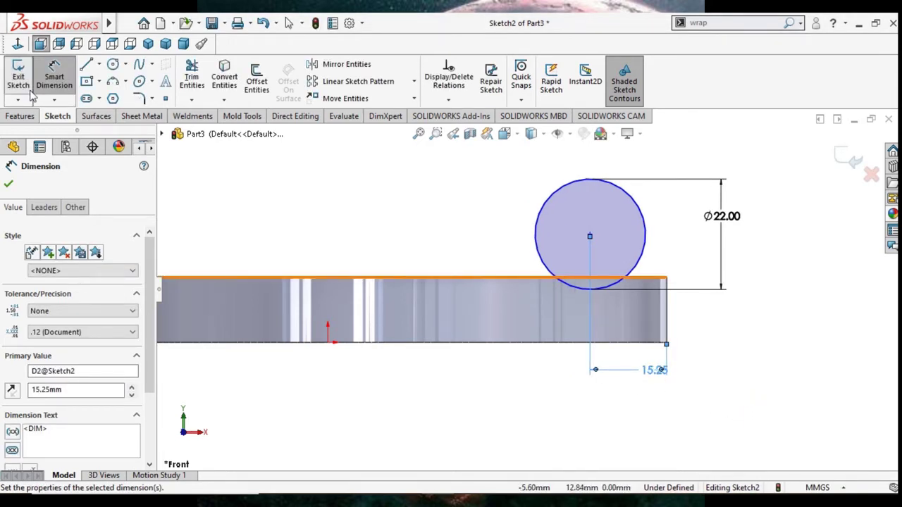
click(99, 64)
Draw a horizontal centerline from the circle's bottom to the right of the part
click(113, 94)
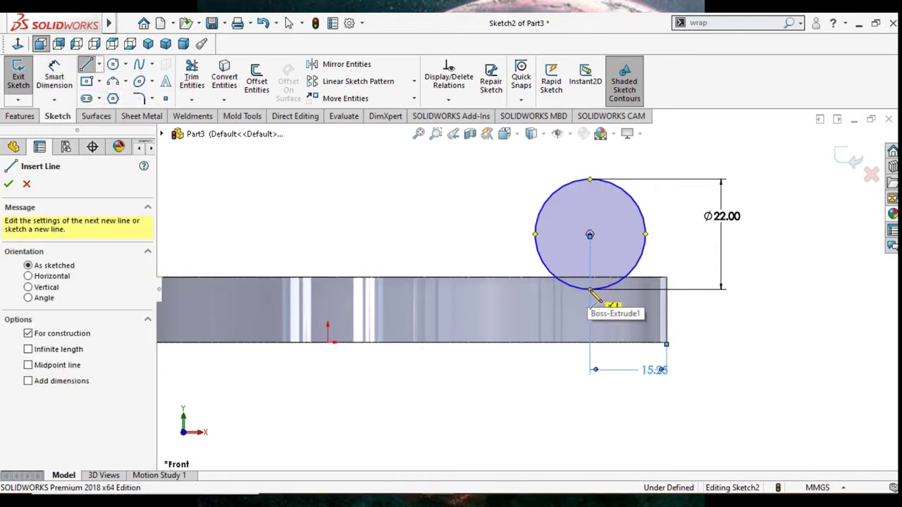
click(590, 288)
click(800, 290)
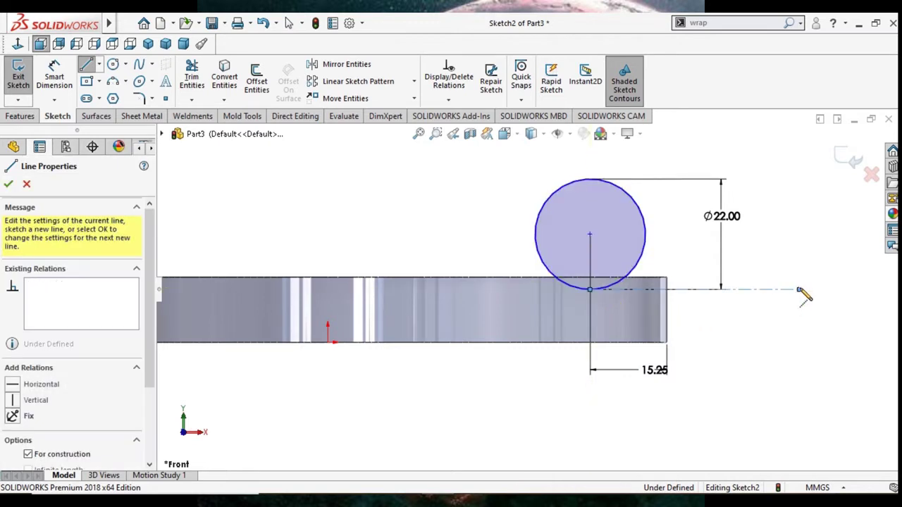
right_click(693, 290)
click(797, 354)
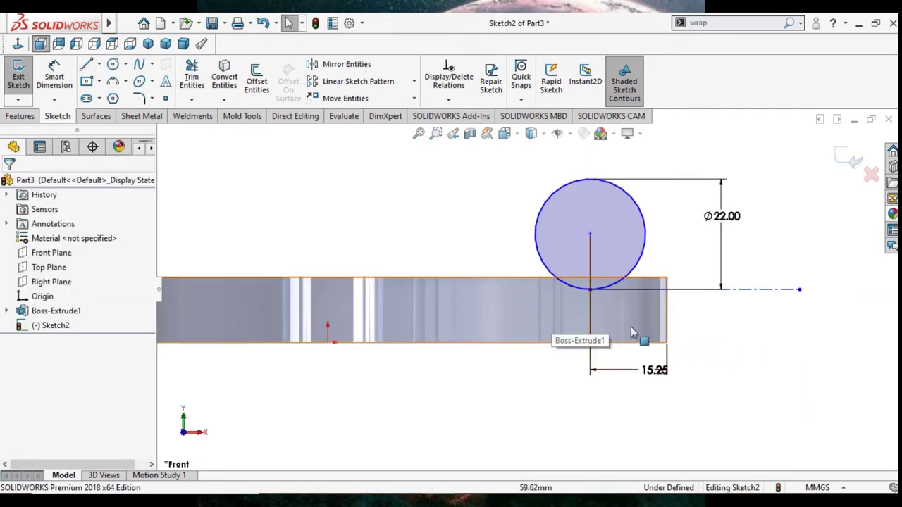
Dimension the centerline 2 mm below the ring's top edge, fully defining the sketch
click(54, 77)
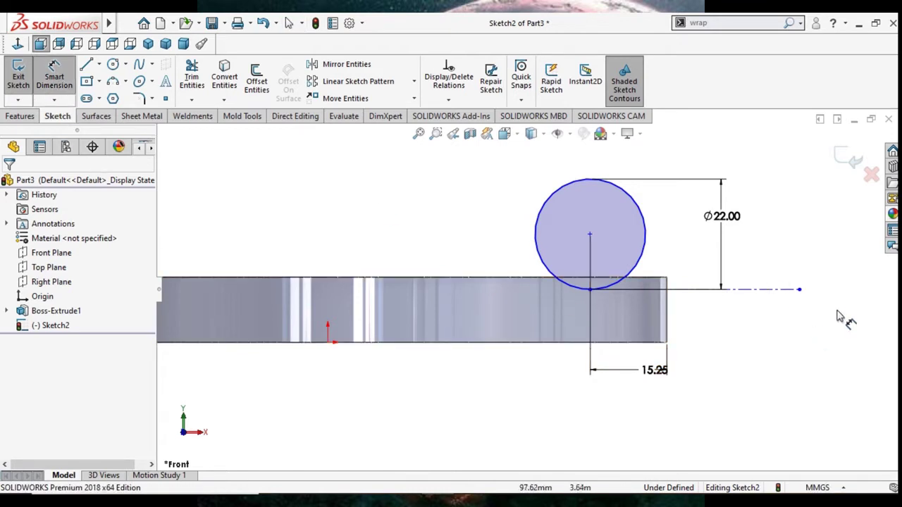
scroll(649, 286, down, 4)
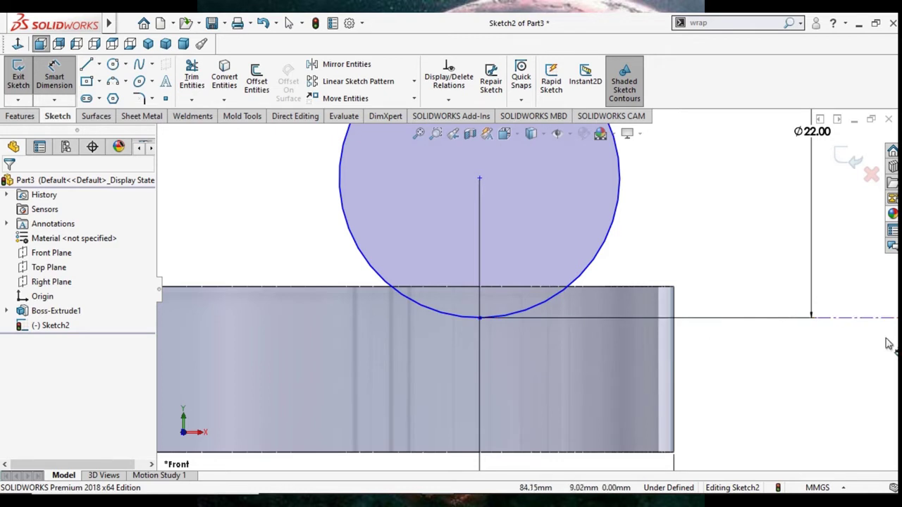
click(603, 288)
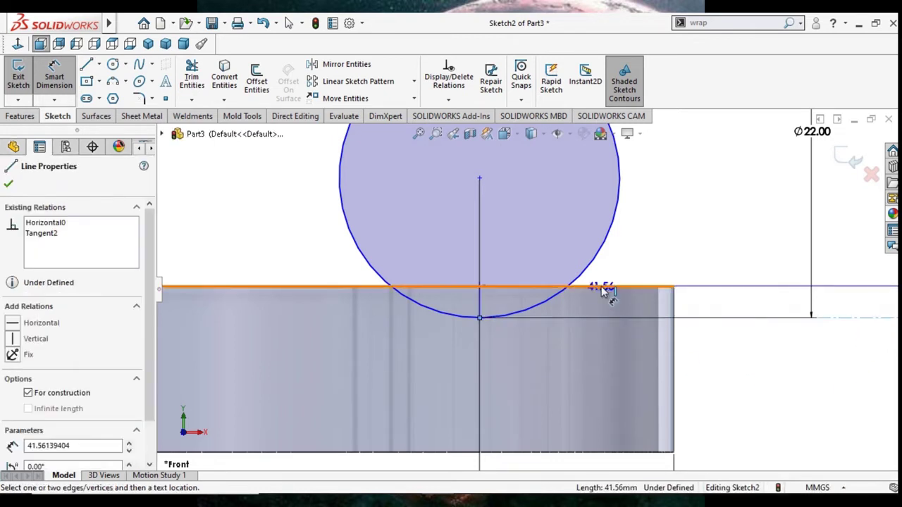
click(606, 317)
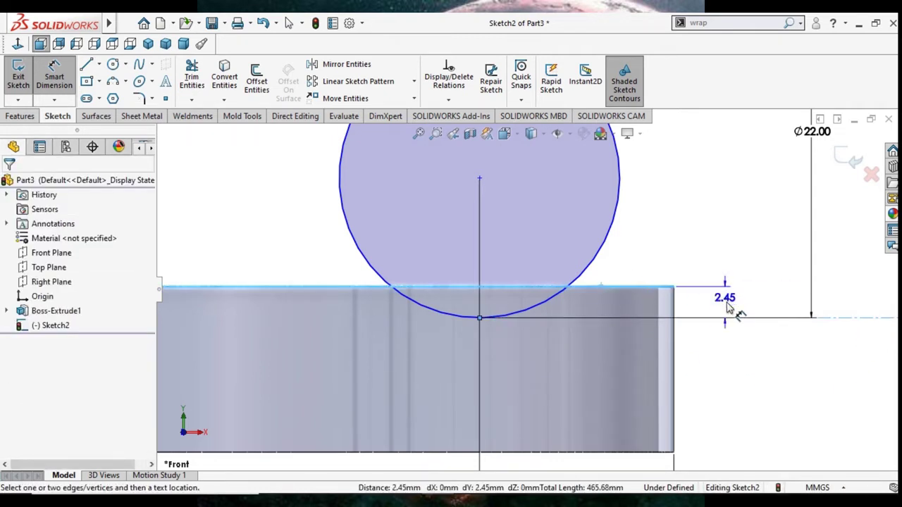
click(726, 304)
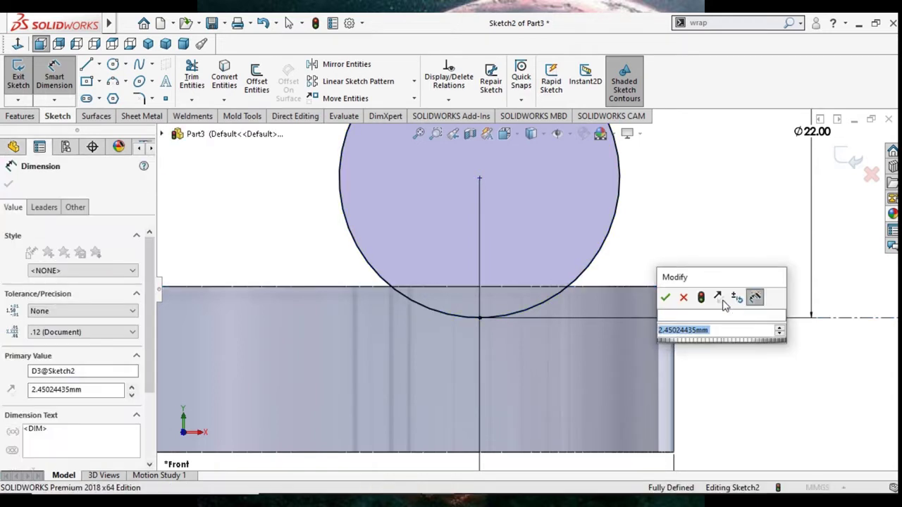
text(2)
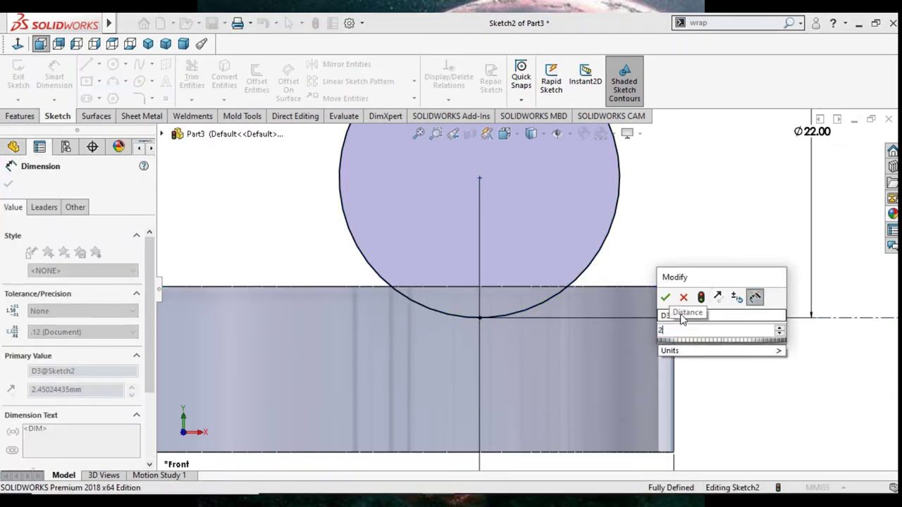
click(665, 296)
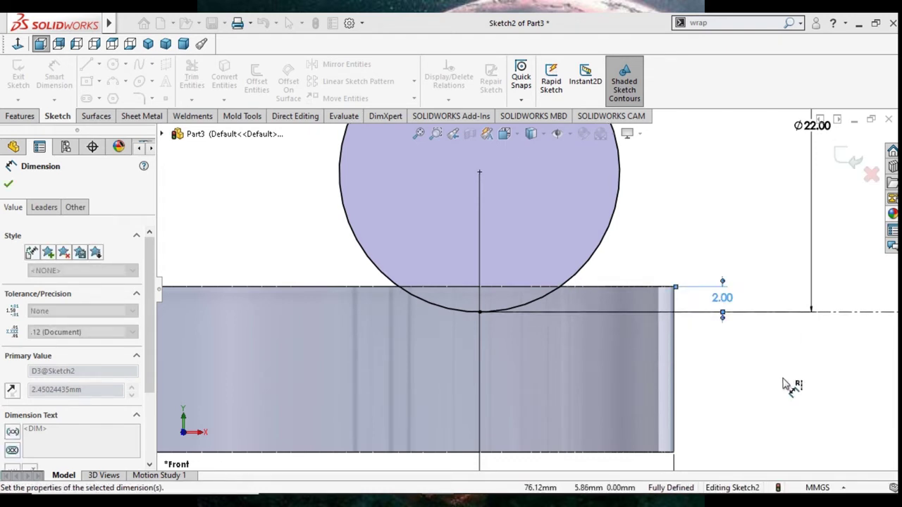
key(f)
scroll(362, 332, down, 2)
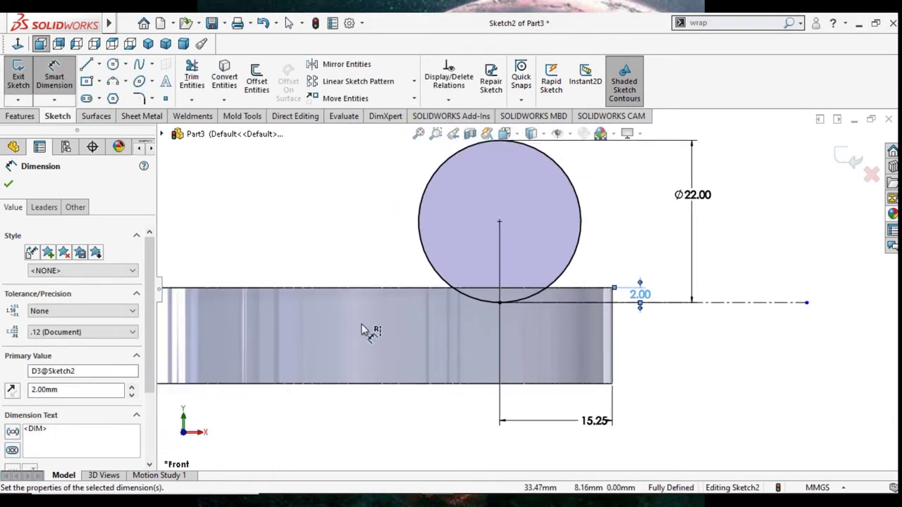
scroll(386, 303, up, 3)
scroll(317, 275, down, 1)
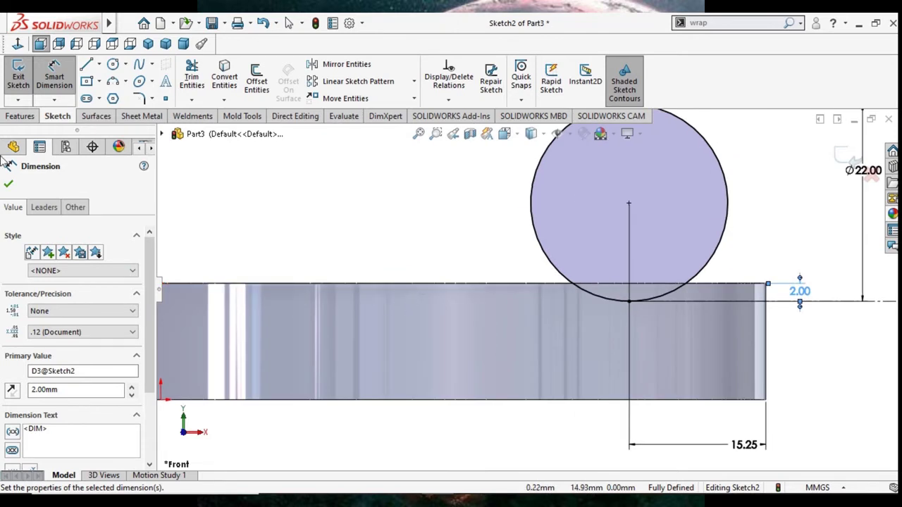
key(Escape)
key(Escape)
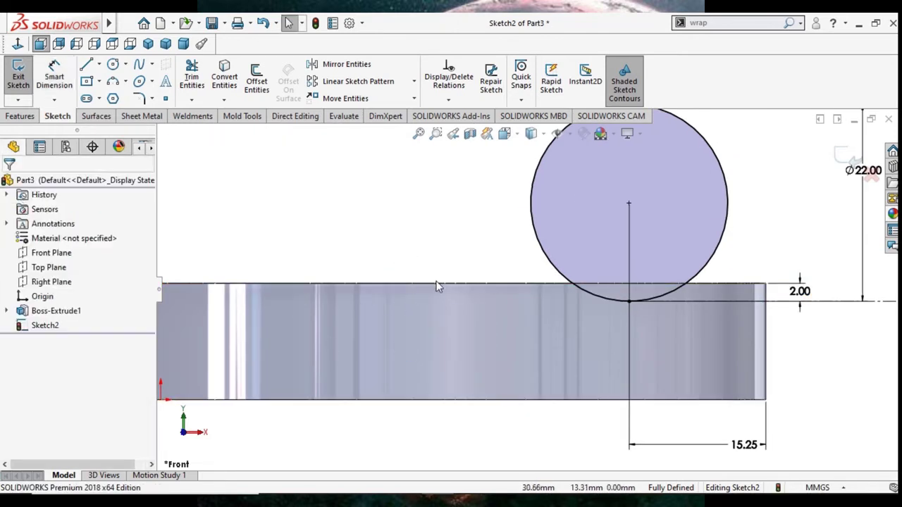
Convert the ring's top outer edge into a sketch line with Convert Entities
click(436, 284)
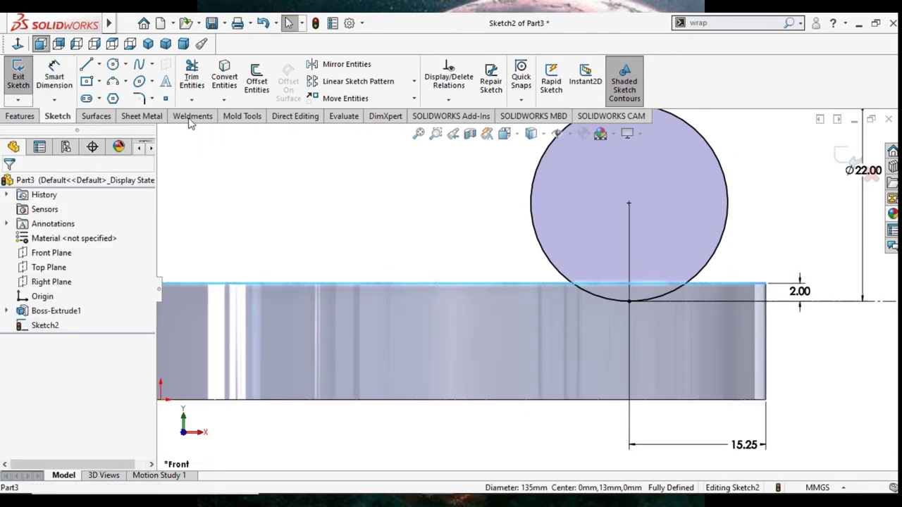
click(223, 78)
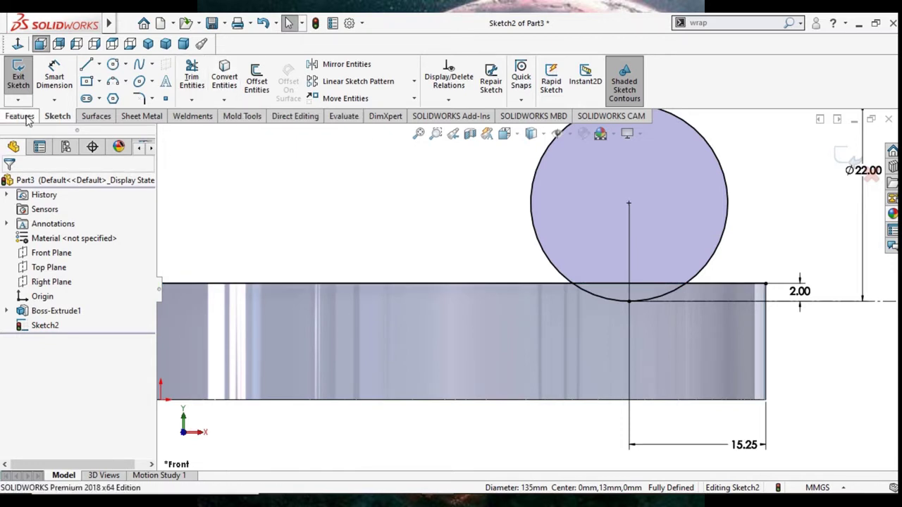
click(191, 77)
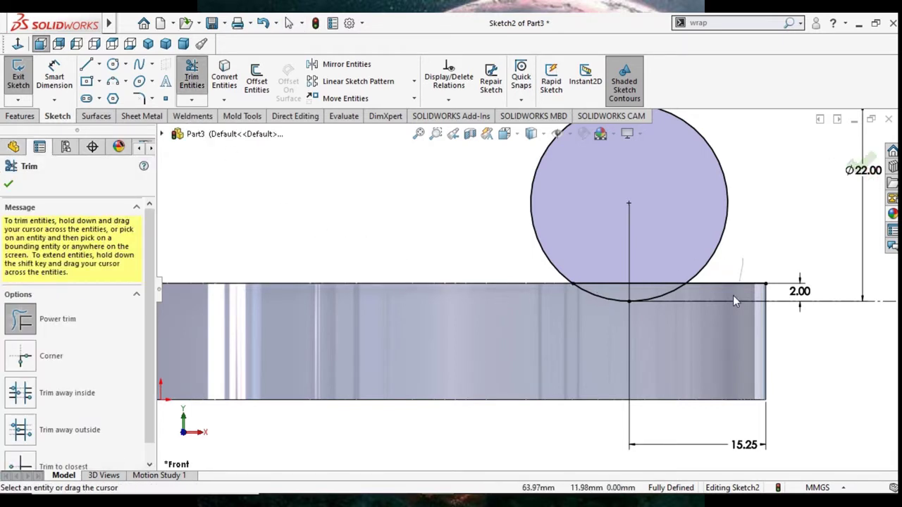
scroll(399, 345, up, 3)
scroll(399, 344, up, 2)
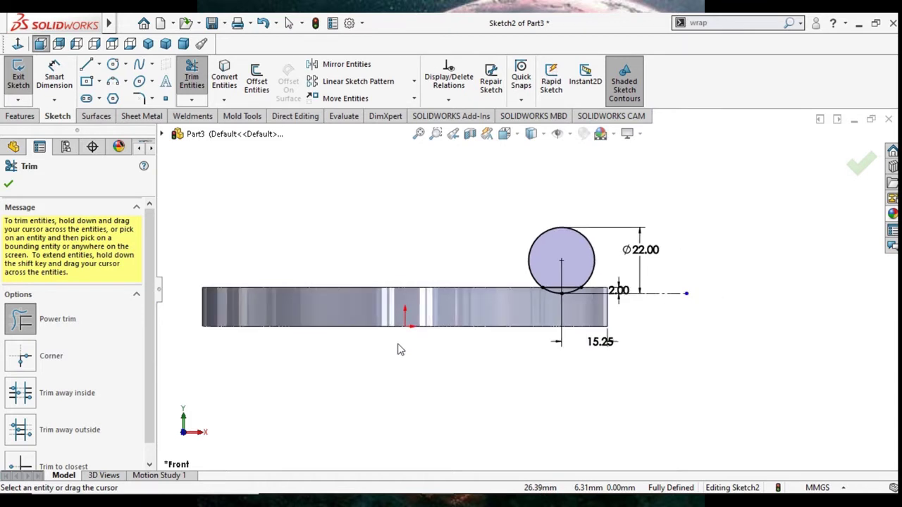
scroll(417, 300, down, 3)
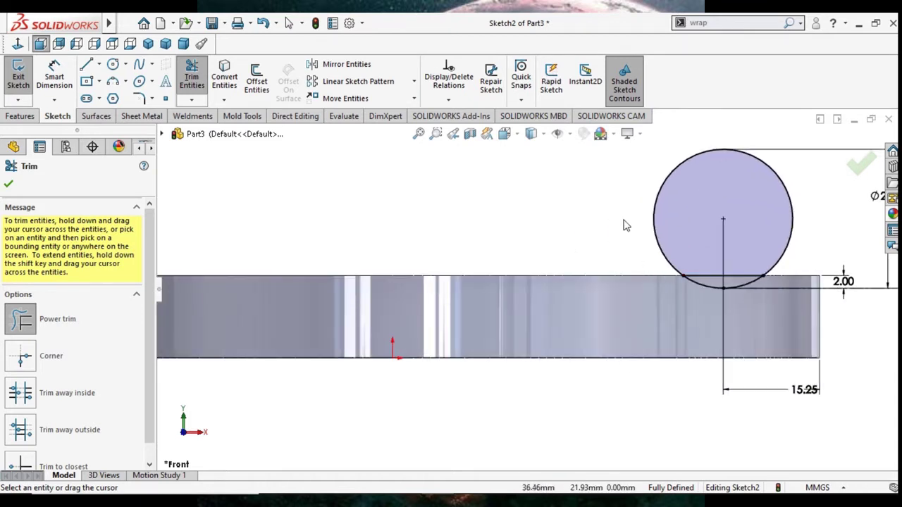
Power-trim the circle and top-edge line down to a small arc closed by its chord
middle_drag(636, 224, 654, 211)
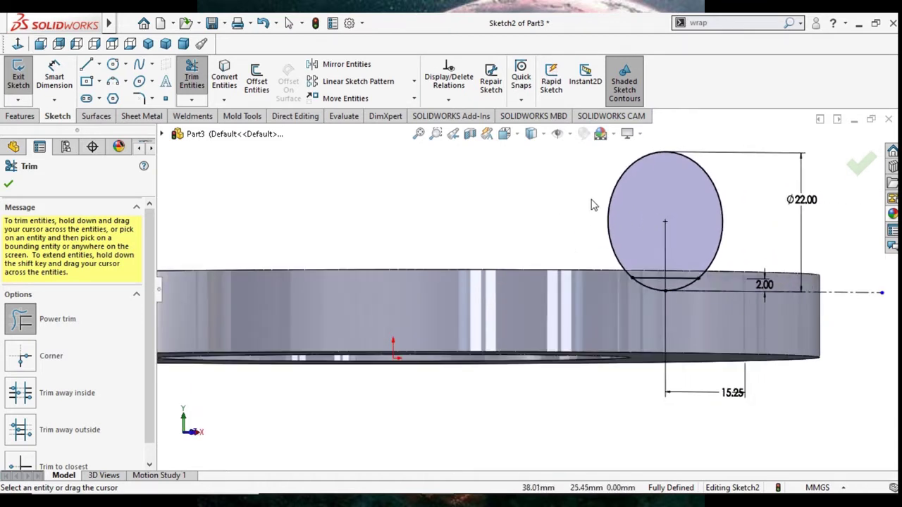
drag(592, 203, 624, 215)
mouse_move(600, 269)
middle_down()
mouse_move(565, 253)
mouse_move(578, 297)
middle_up()
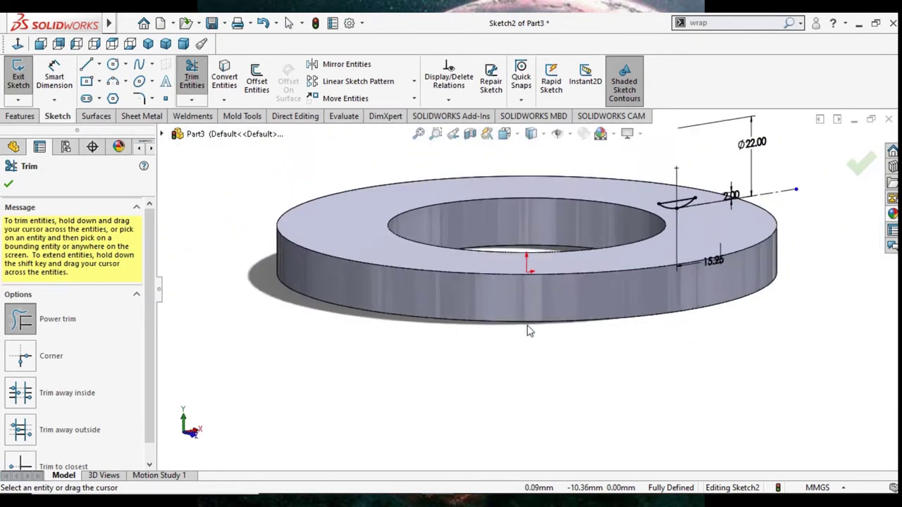
scroll(579, 297, up, 3)
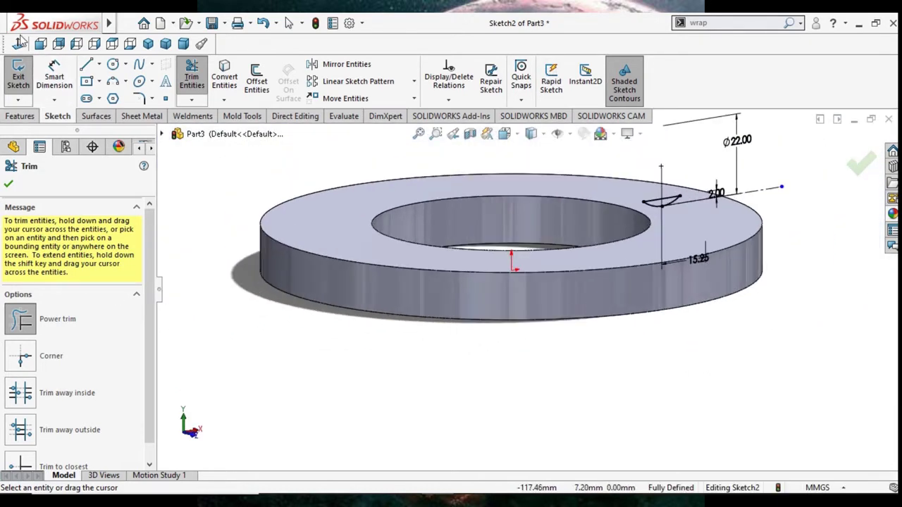
click(40, 43)
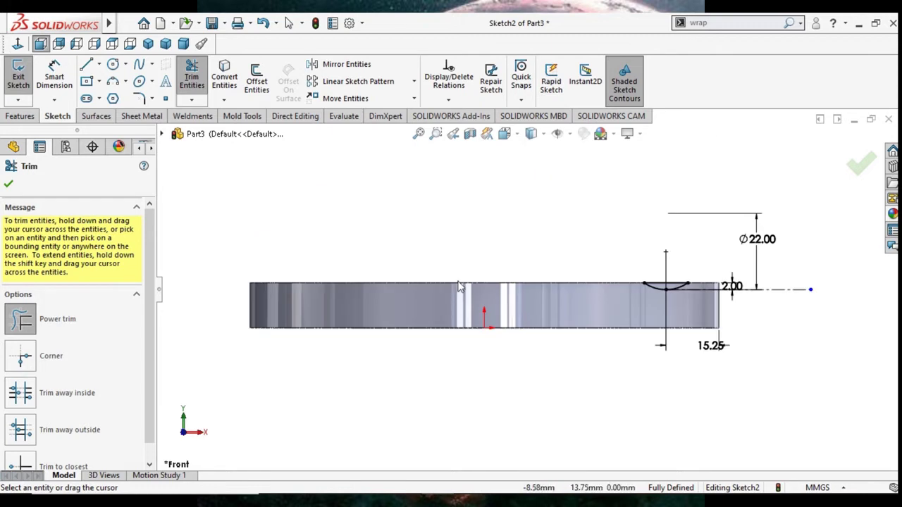
scroll(669, 308, down, 3)
scroll(681, 310, up, 2)
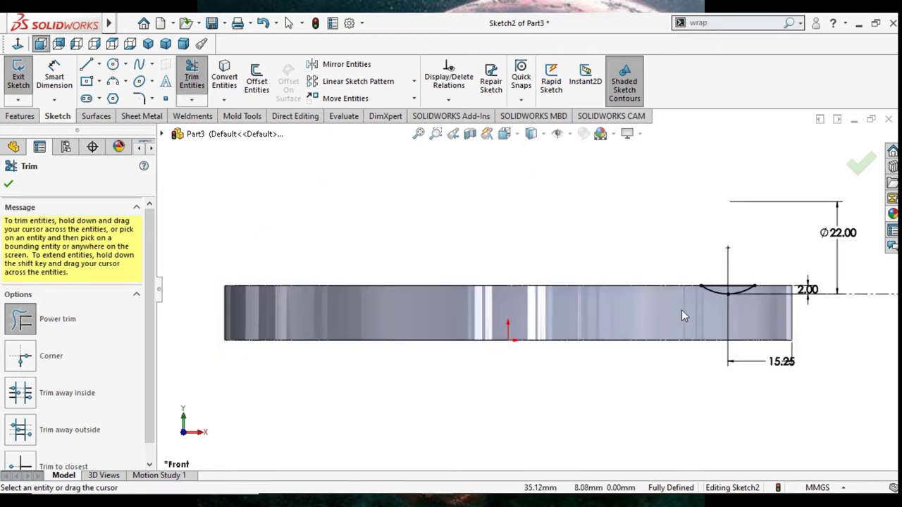
click(7, 185)
Draw a vertical construction centerline from the origin, extending above and below the ring
click(99, 64)
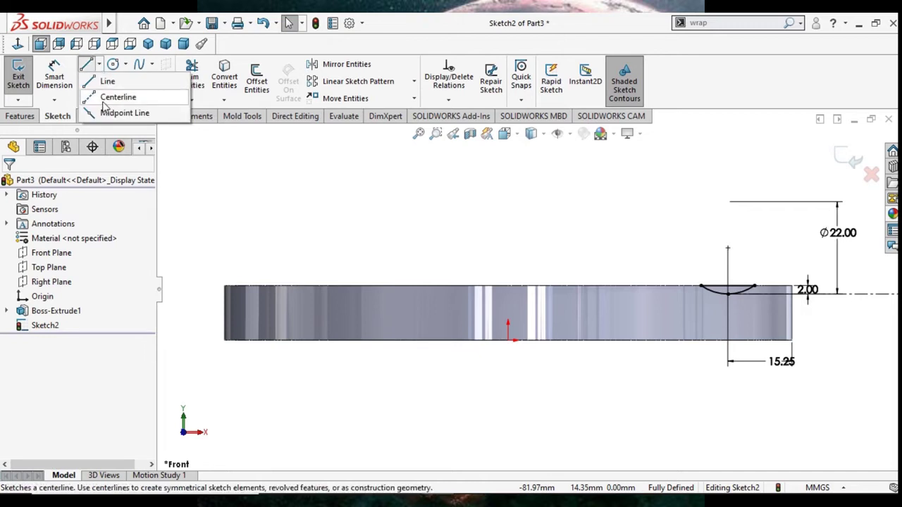
click(113, 98)
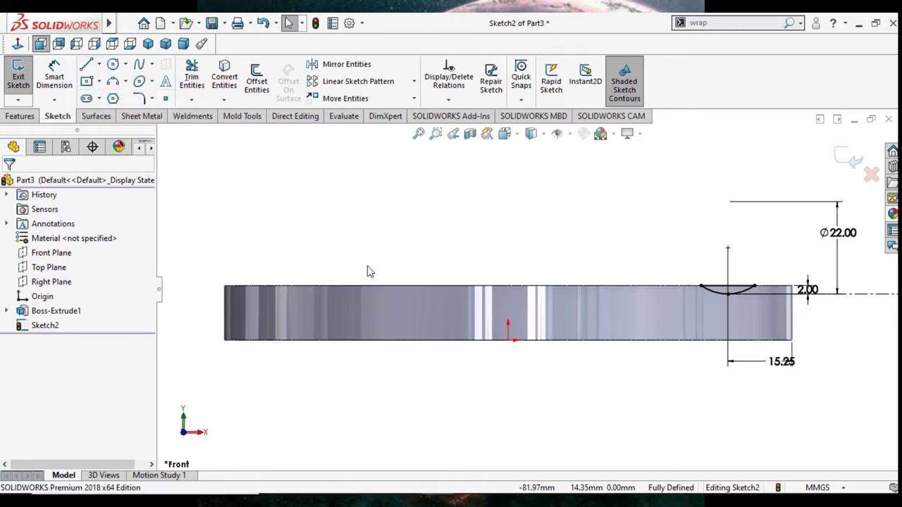
click(508, 340)
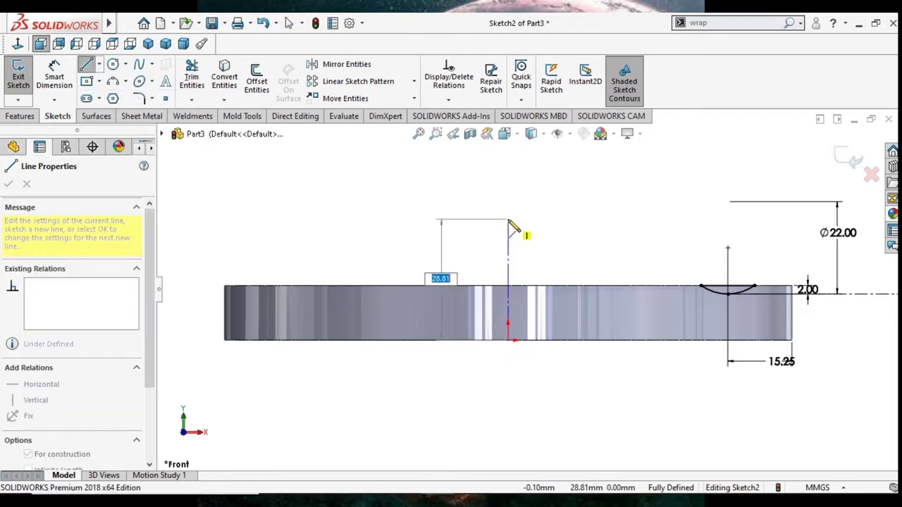
click(508, 219)
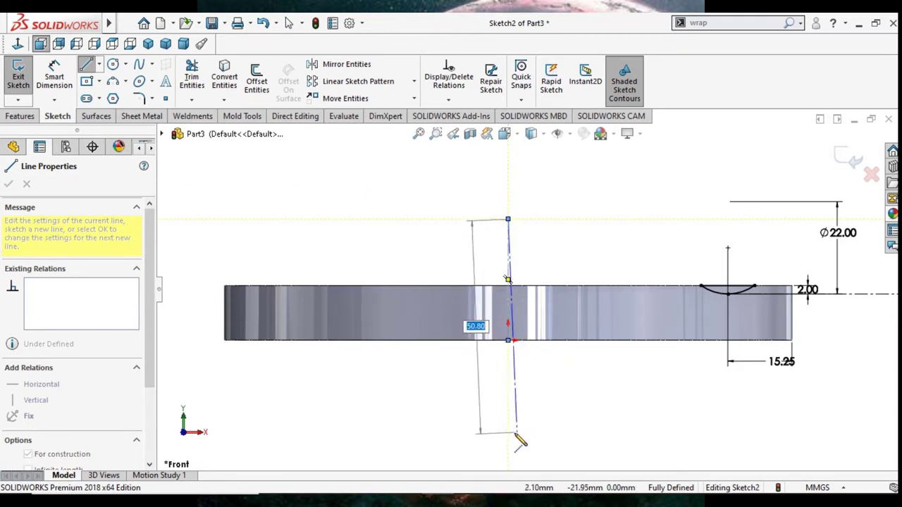
click(508, 434)
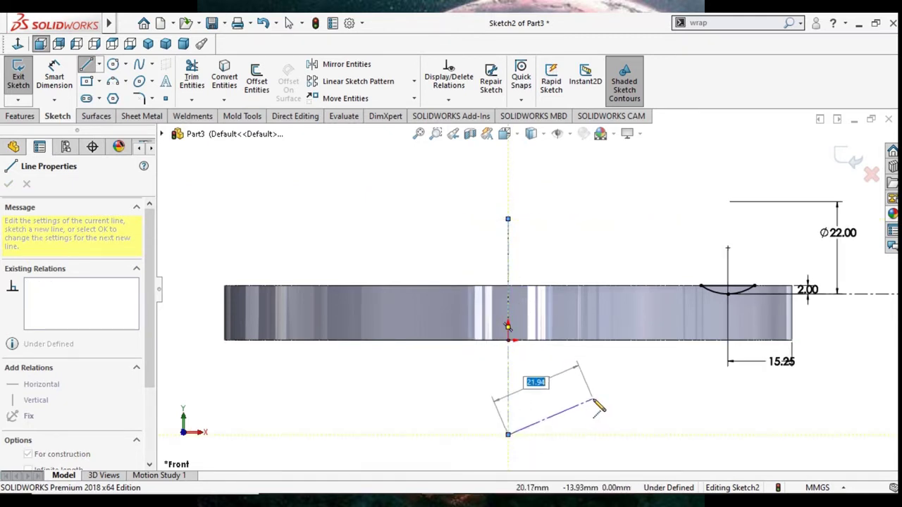
key(Escape)
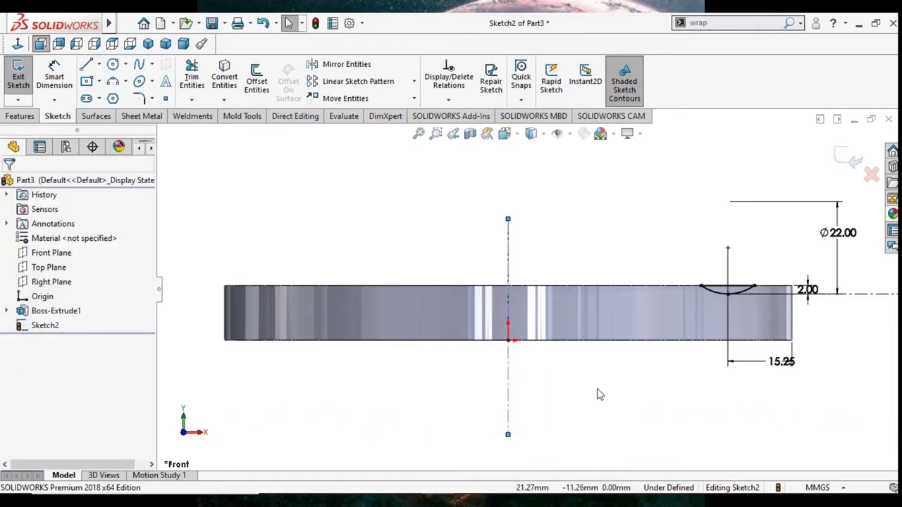
key(z)
key(z)
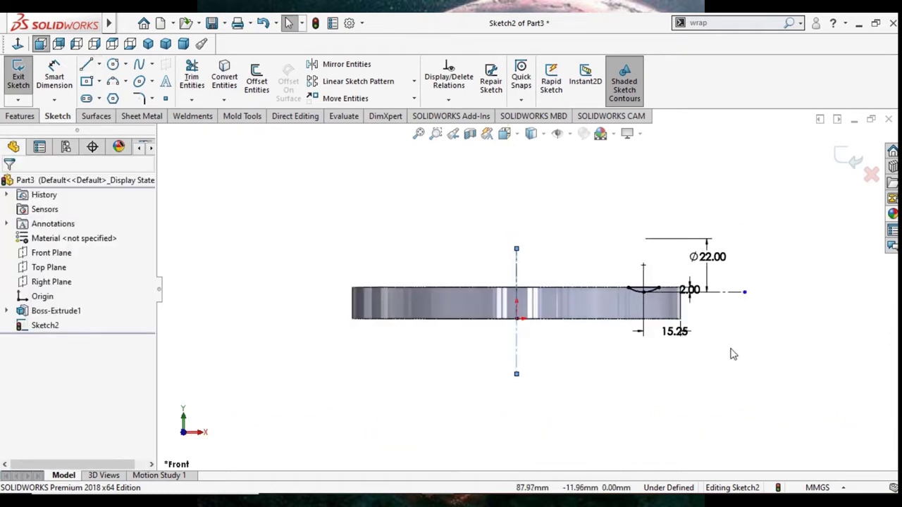
scroll(733, 354, down, 1)
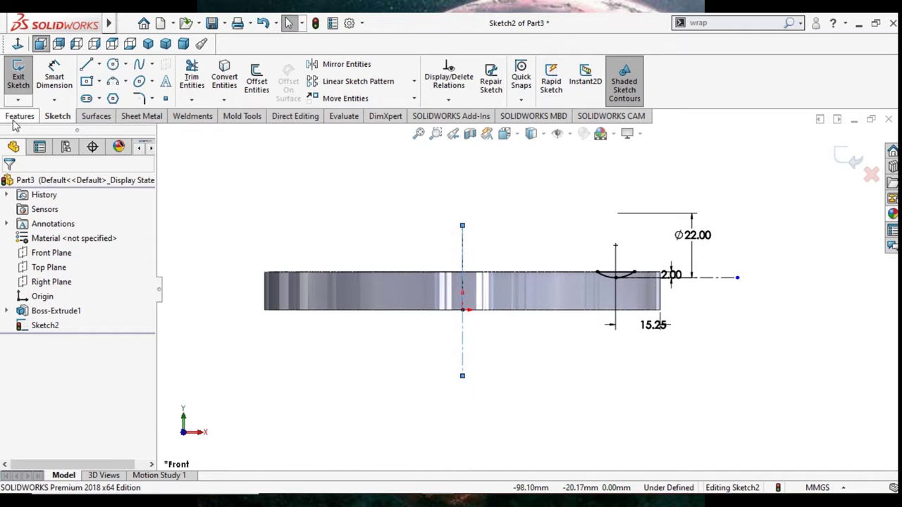
Revolve-cut the arc profile 360° about the Line6 centerline to groove the ring's top face
click(19, 117)
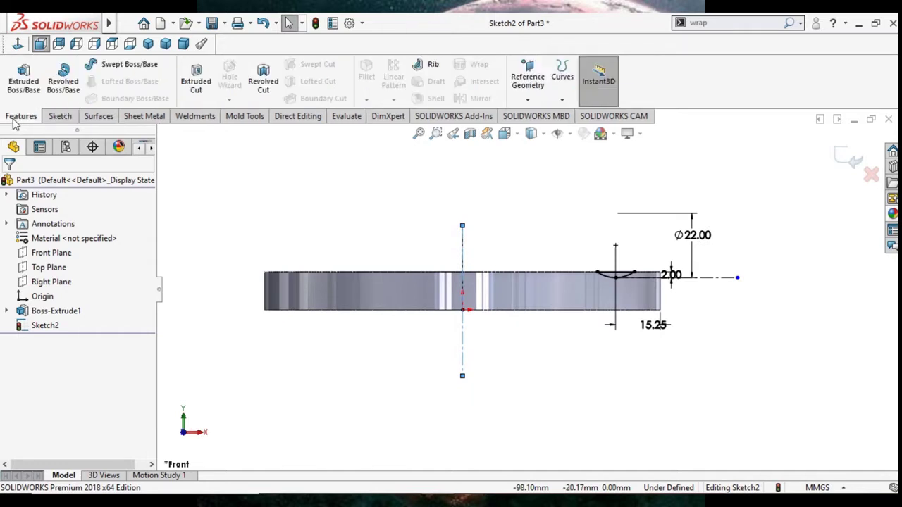
click(263, 86)
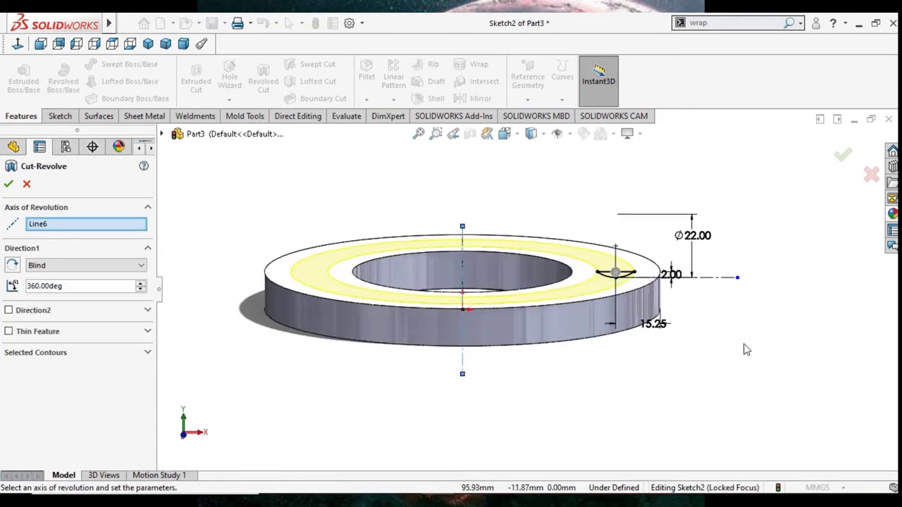
click(8, 184)
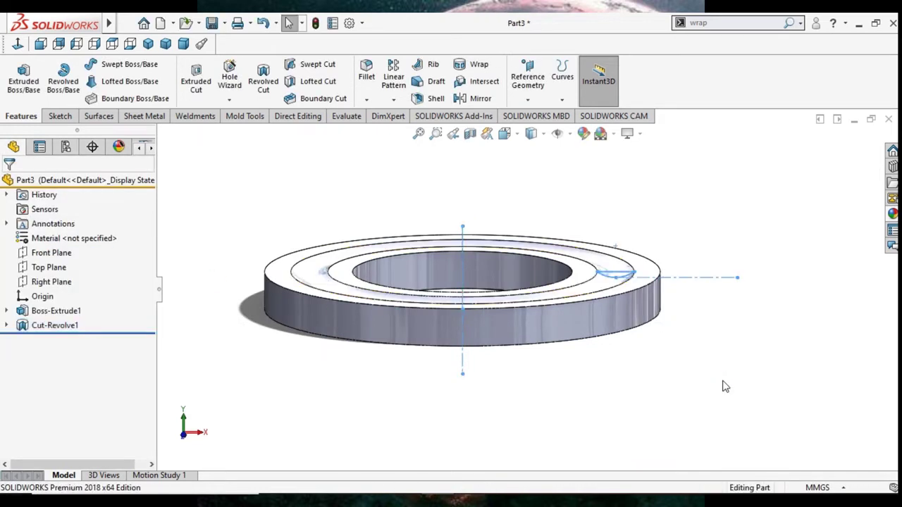
mouse_move(665, 362)
middle_down()
mouse_move(676, 393)
mouse_move(622, 387)
middle_up()
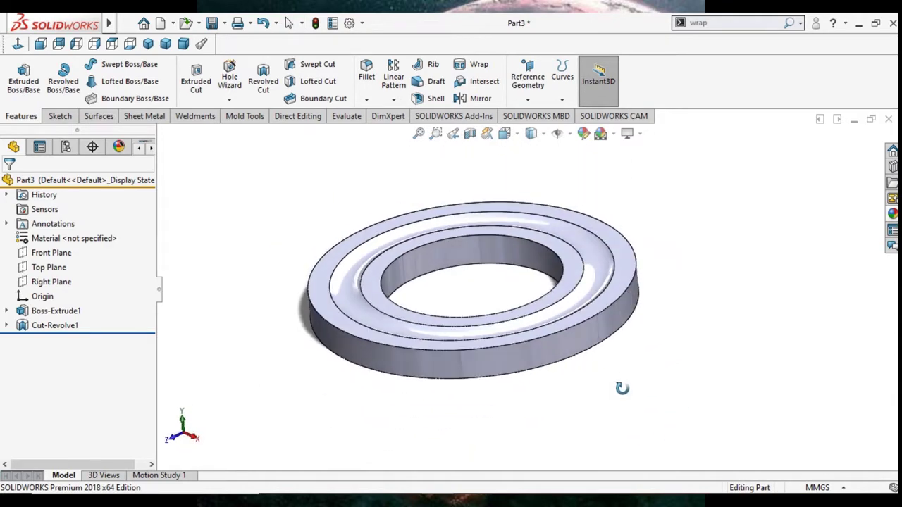
click(367, 99)
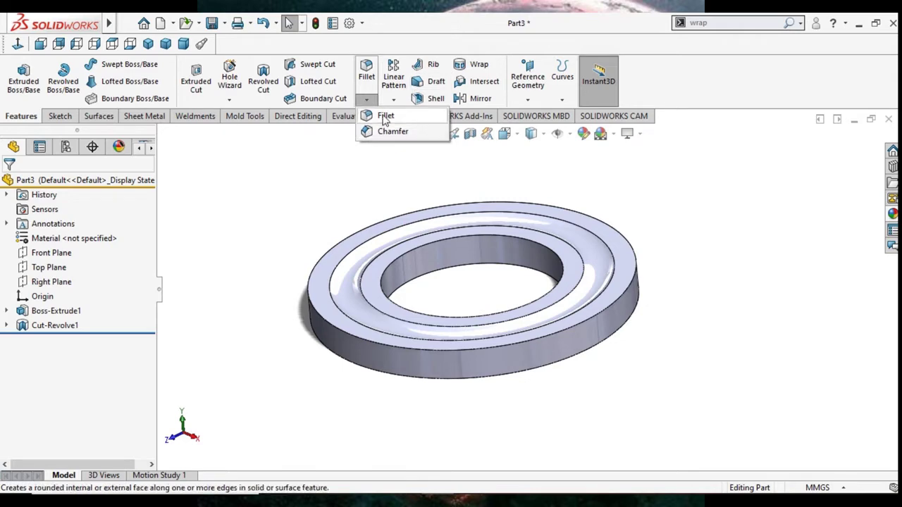
Fillet the edges of the ring's inner and outer cylindrical faces with a 2 mm radius
click(385, 118)
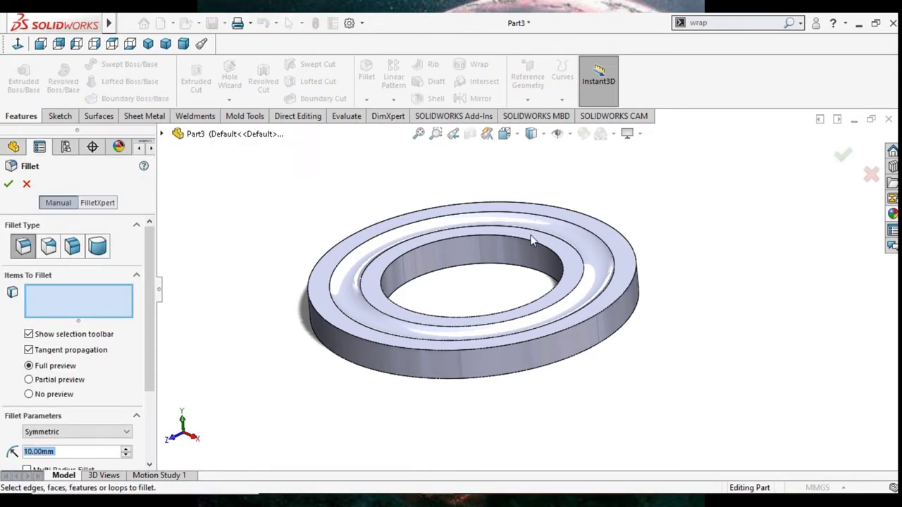
click(417, 260)
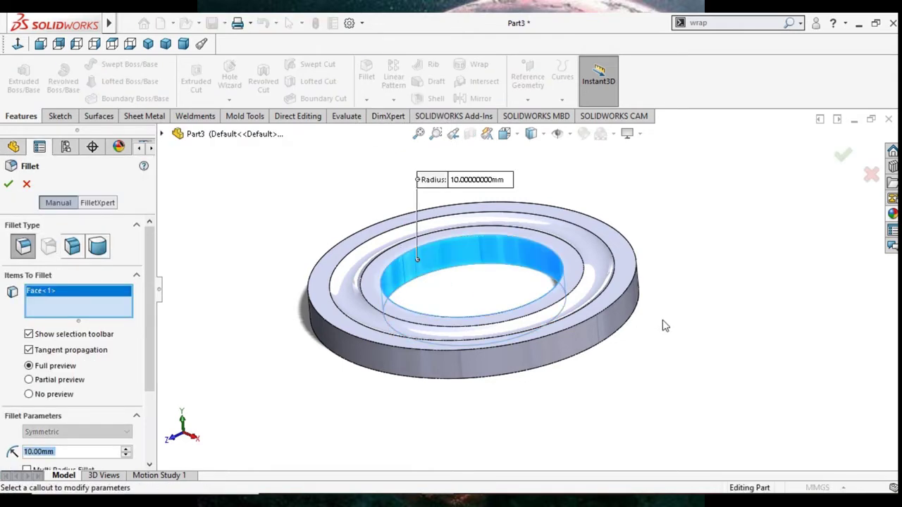
click(613, 323)
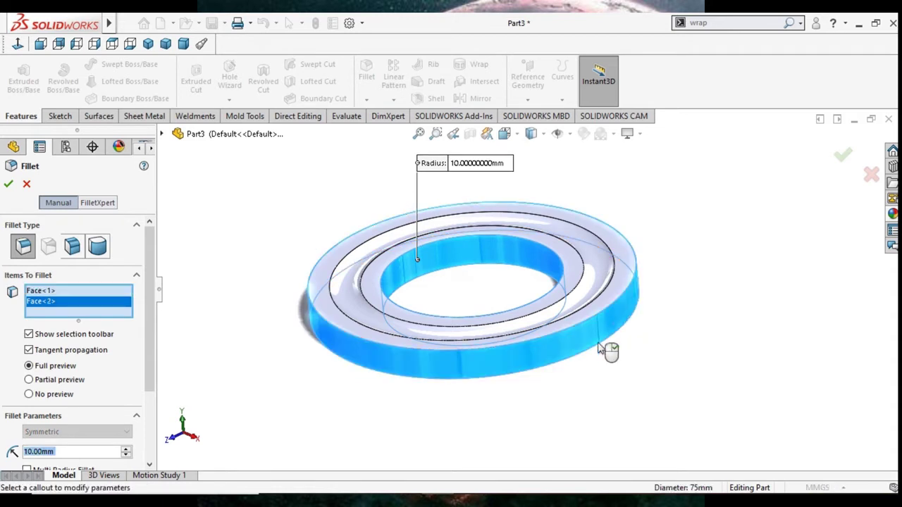
click(62, 453)
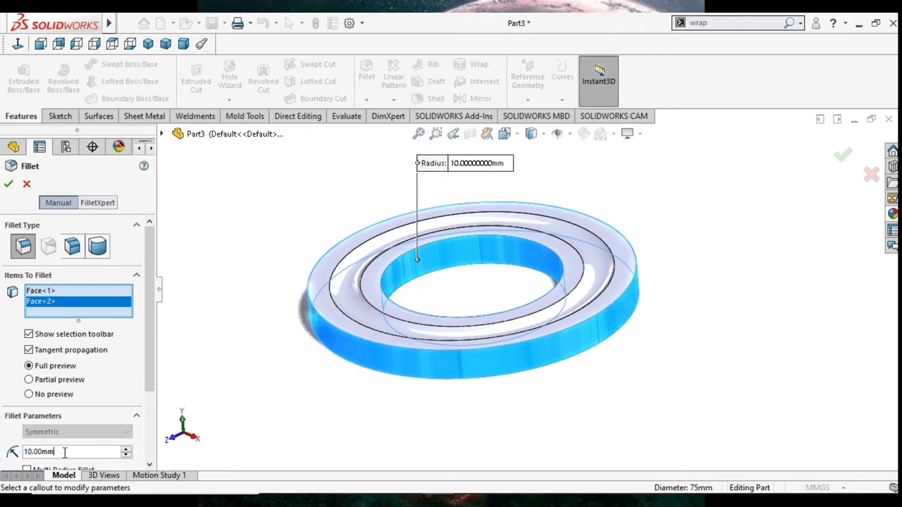
key(ctrl+a)
text(2)
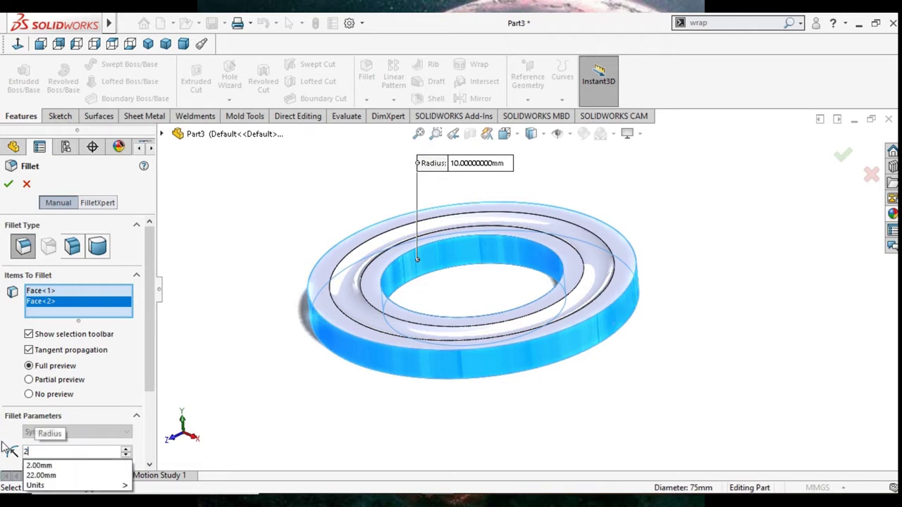
key(Return)
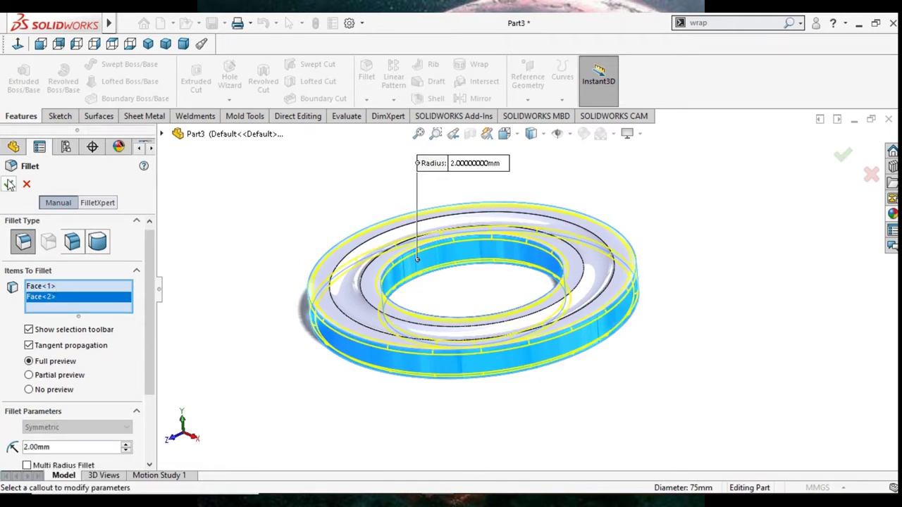
click(8, 184)
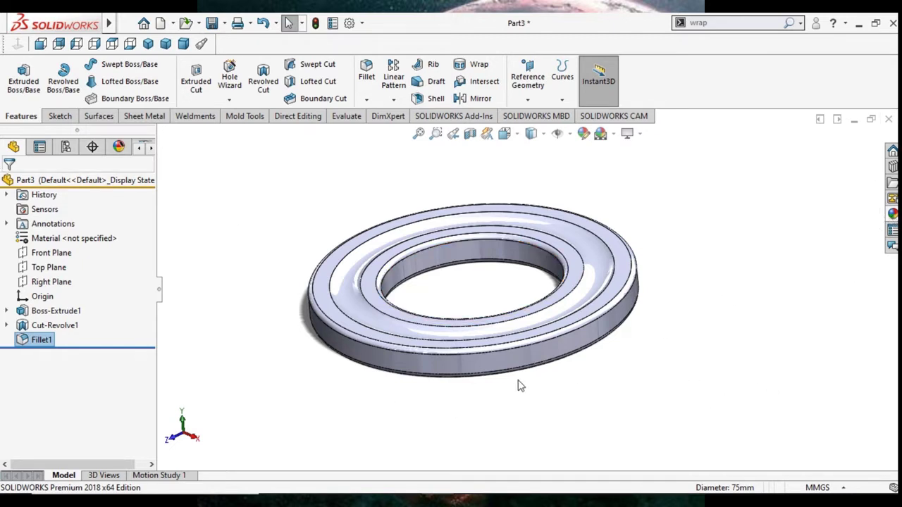
Start a sketch normal to the ring's face and draw a construction circle centred on the origin
double_click(631, 363)
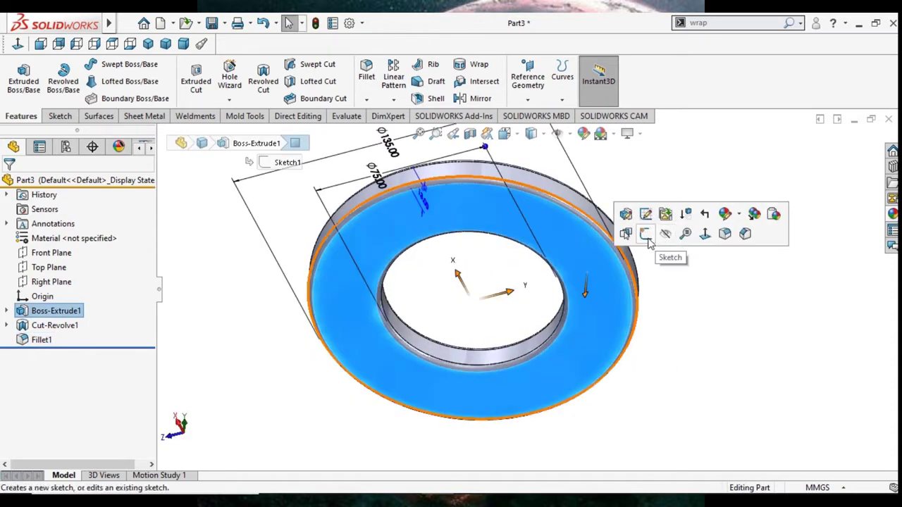
click(644, 234)
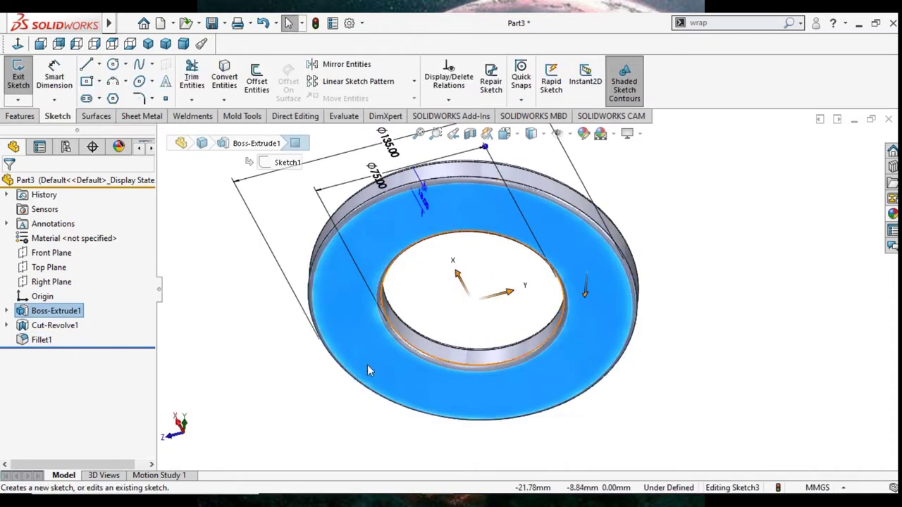
click(18, 45)
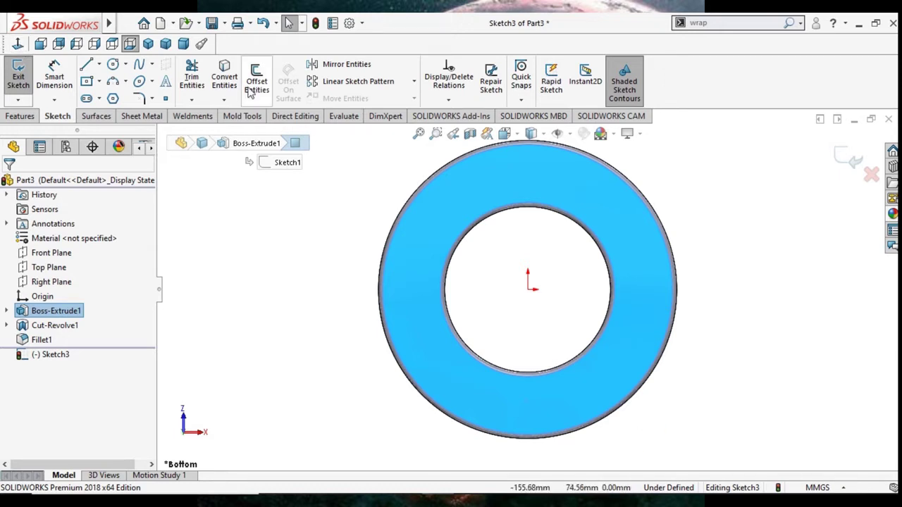
click(113, 64)
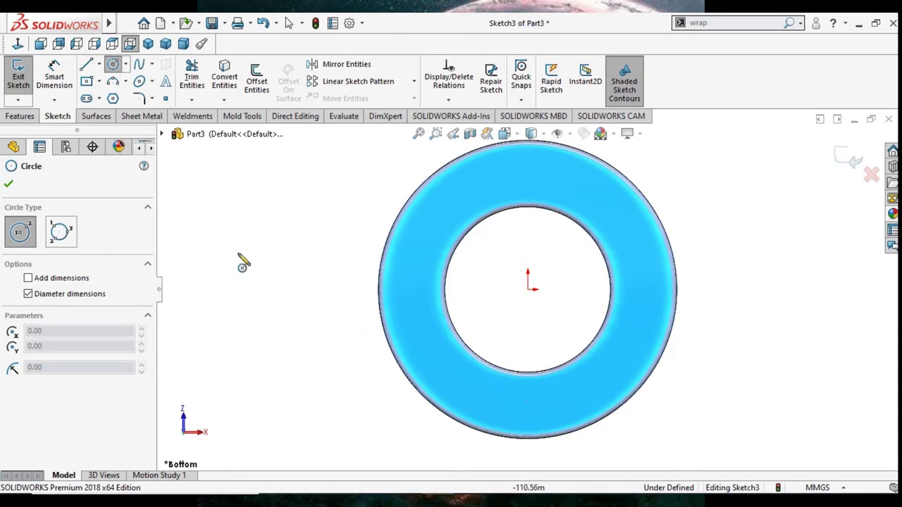
click(528, 289)
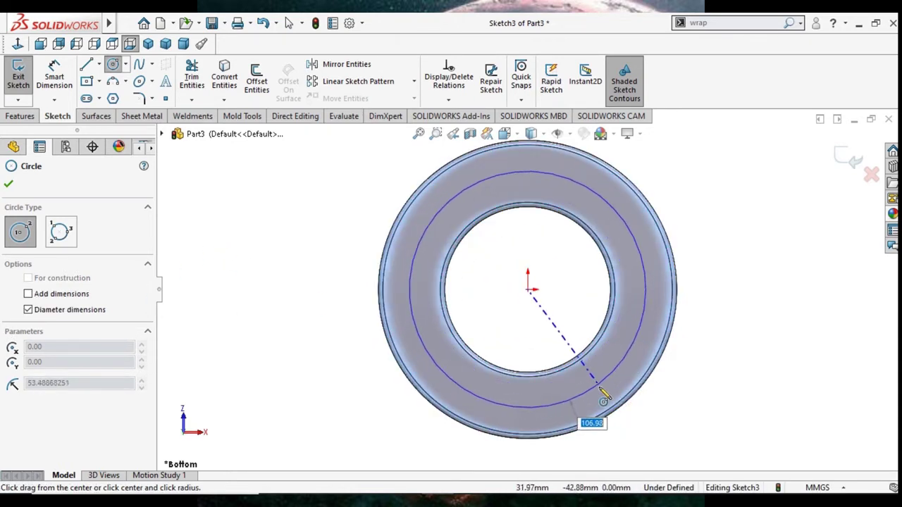
click(603, 395)
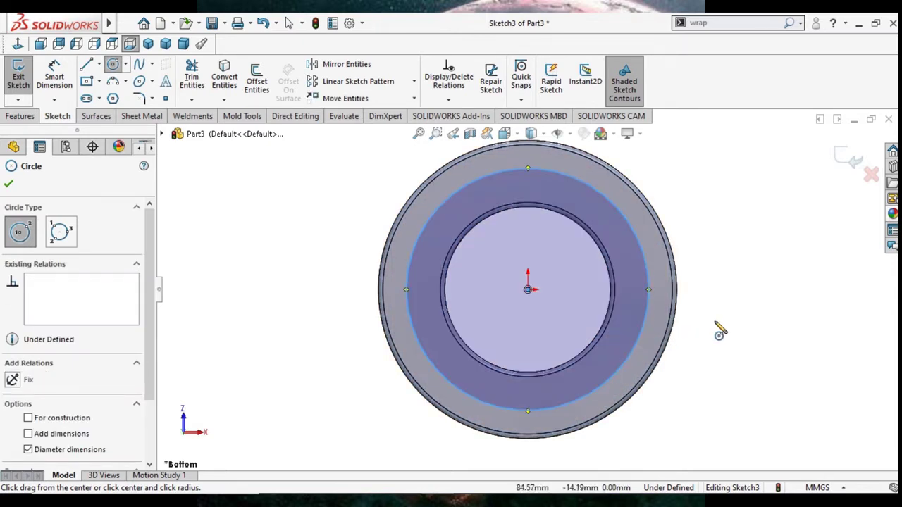
right_click(718, 331)
click(720, 329)
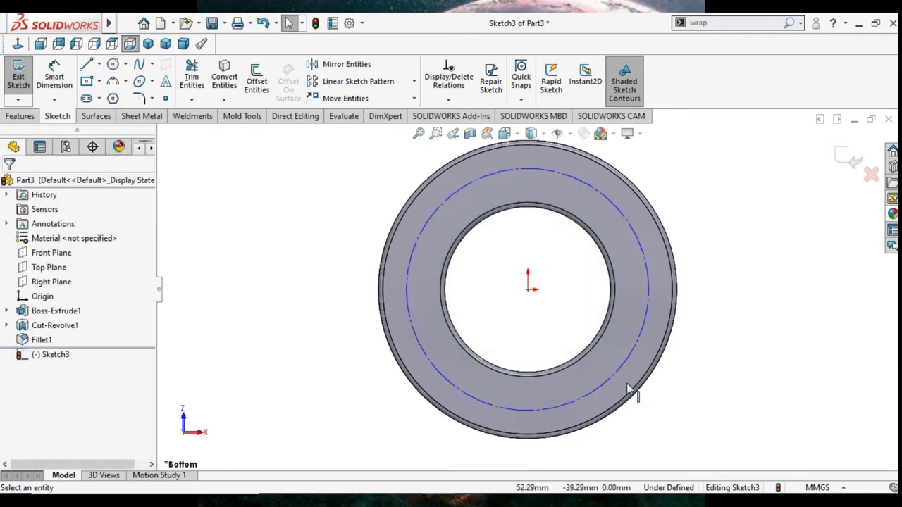
Dimension the construction circle to a 110 mm diameter
click(54, 76)
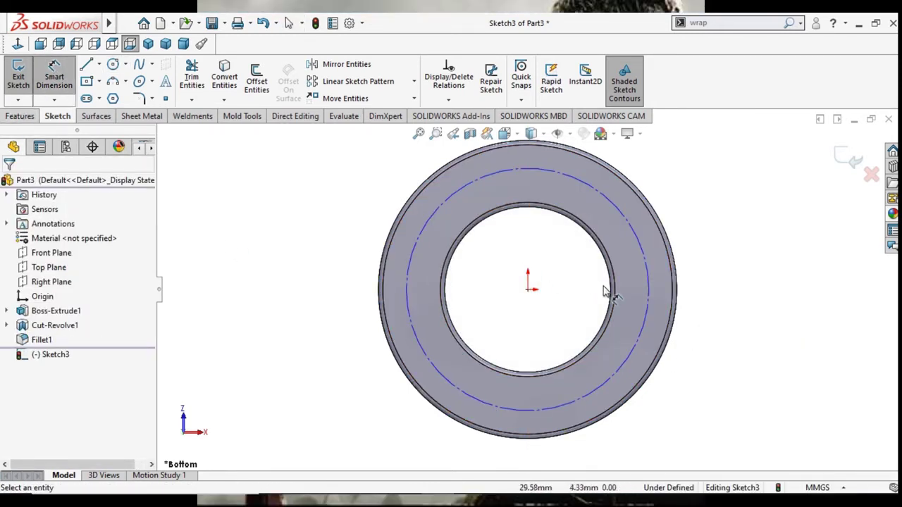
click(648, 303)
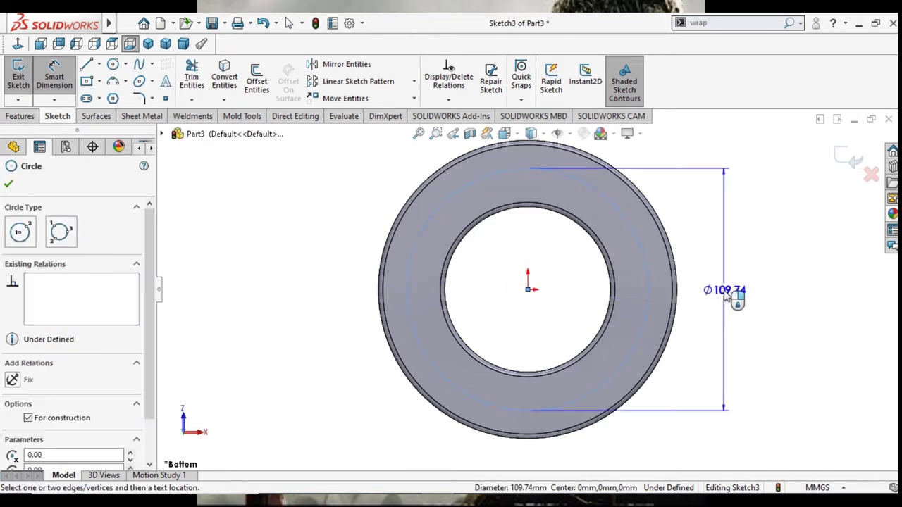
click(726, 296)
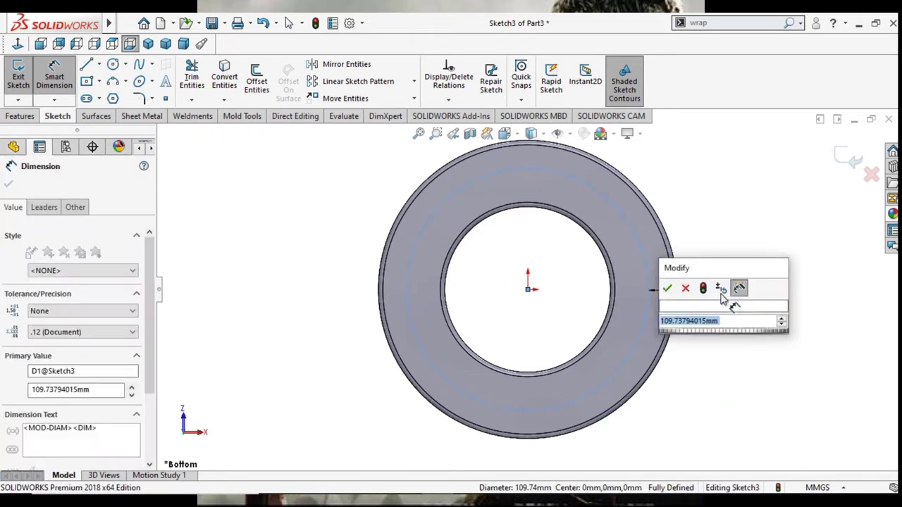
text(110)
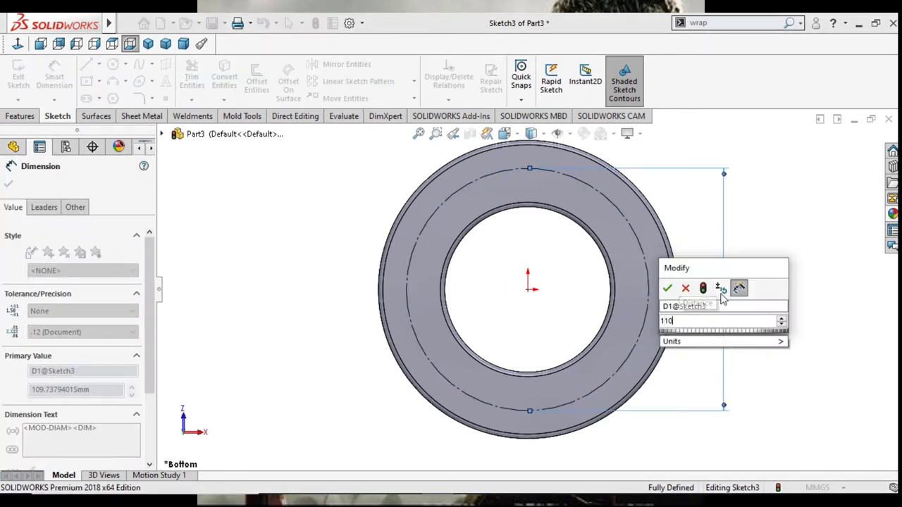
click(667, 289)
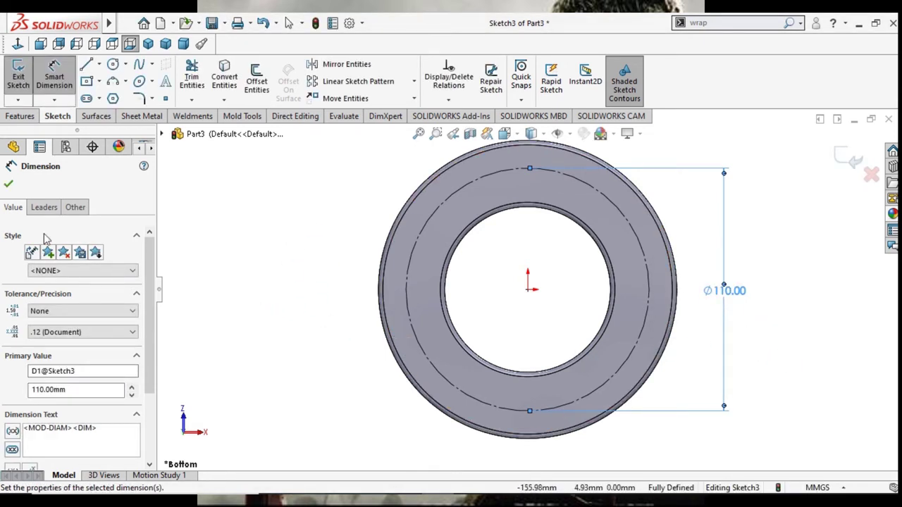
click(9, 183)
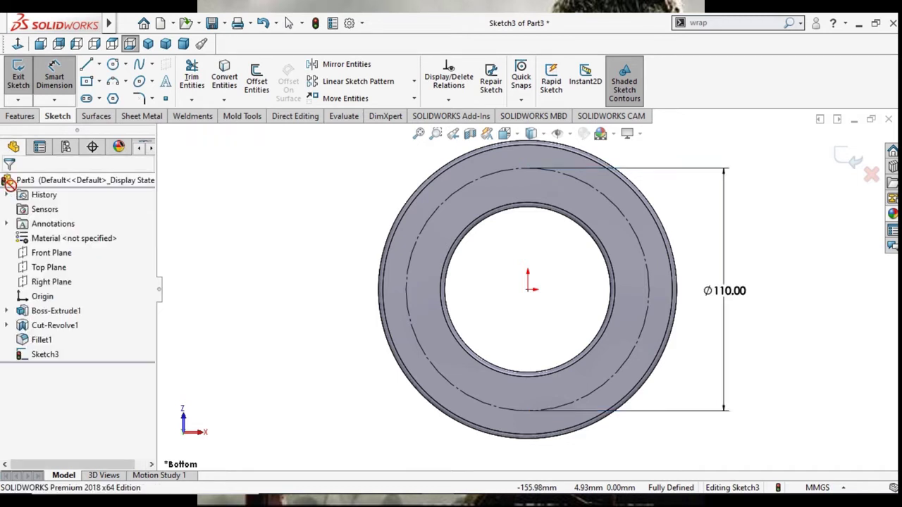
Add bold sketch text GEM and 51315 along the construction circle, and begin 'Made in India'
click(167, 85)
text(GEM)
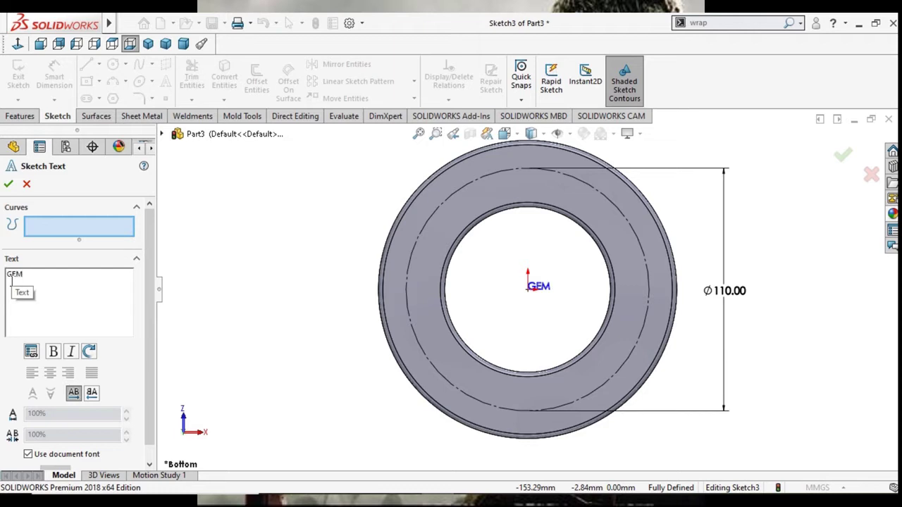
click(632, 227)
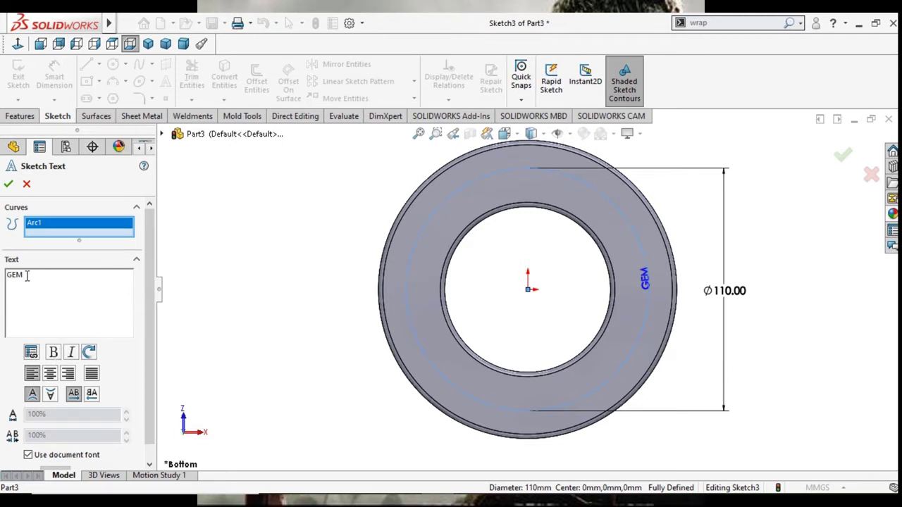
click(53, 352)
click(53, 352)
text(513)
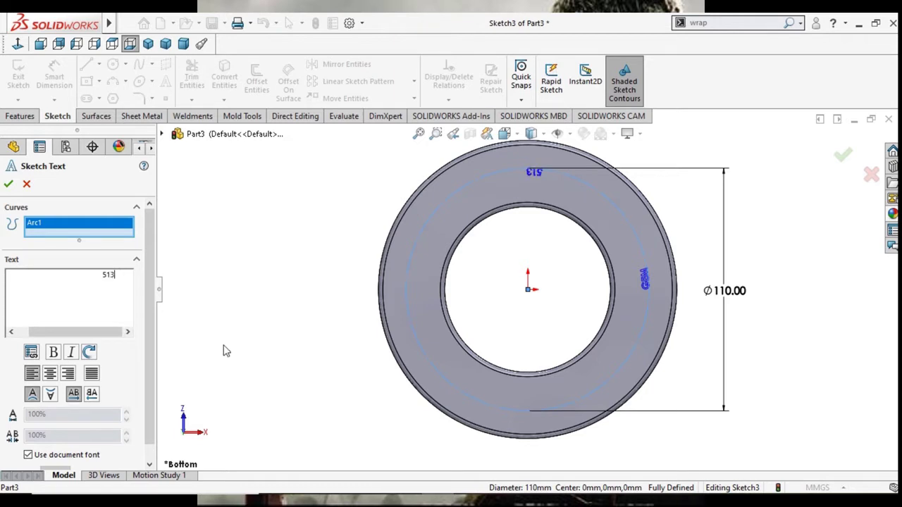
text(15)
text(M)
text(ad)
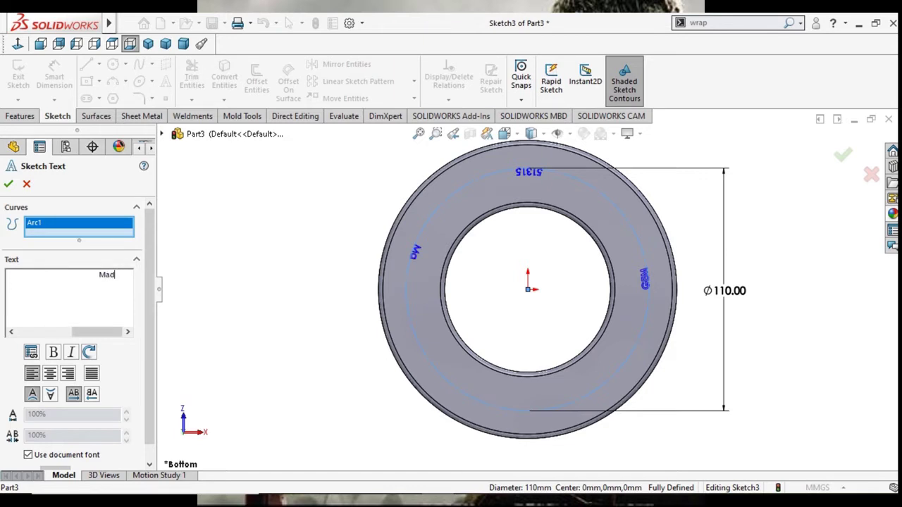
text( n )
text(I)
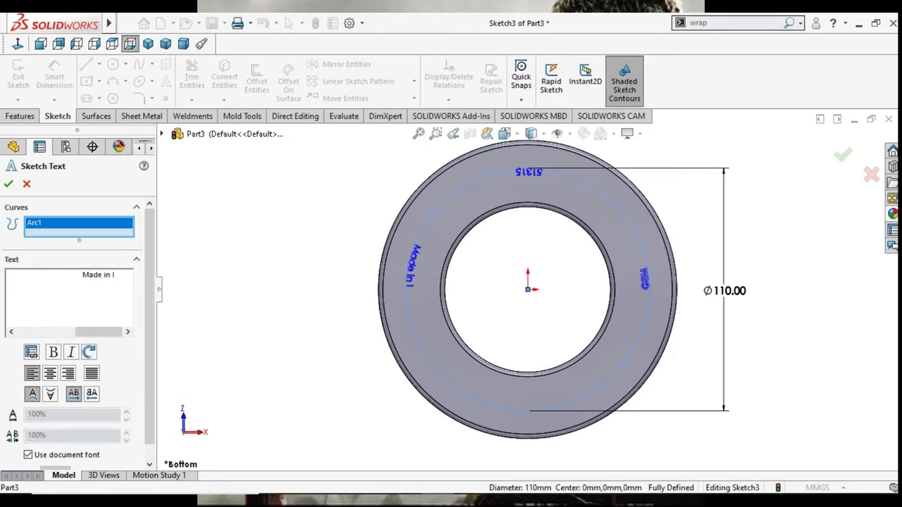
text(ndi)
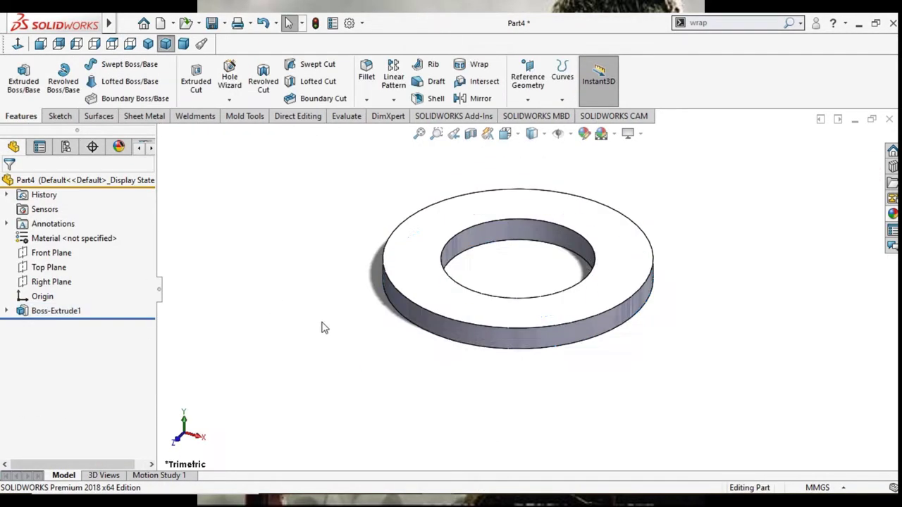
Start a new sketch on the ring's top face and draw a small circle atop the construction circle
click(609, 330)
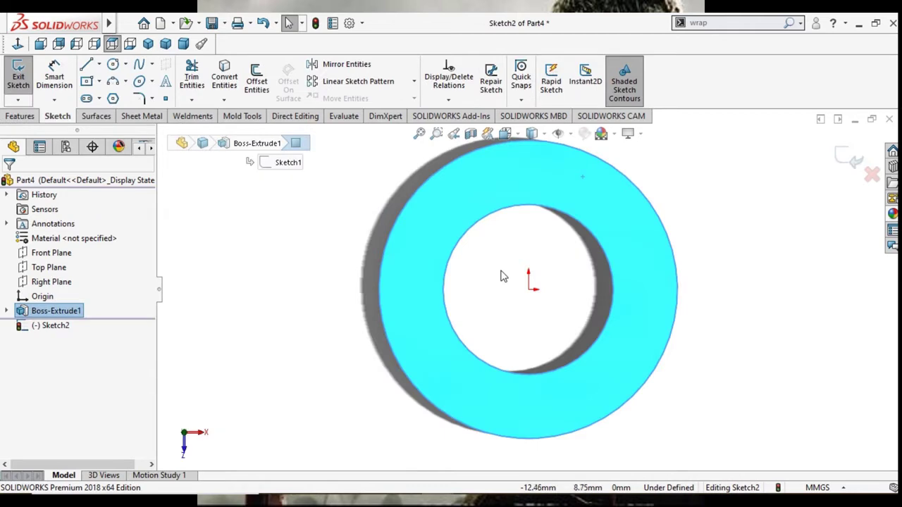
click(86, 81)
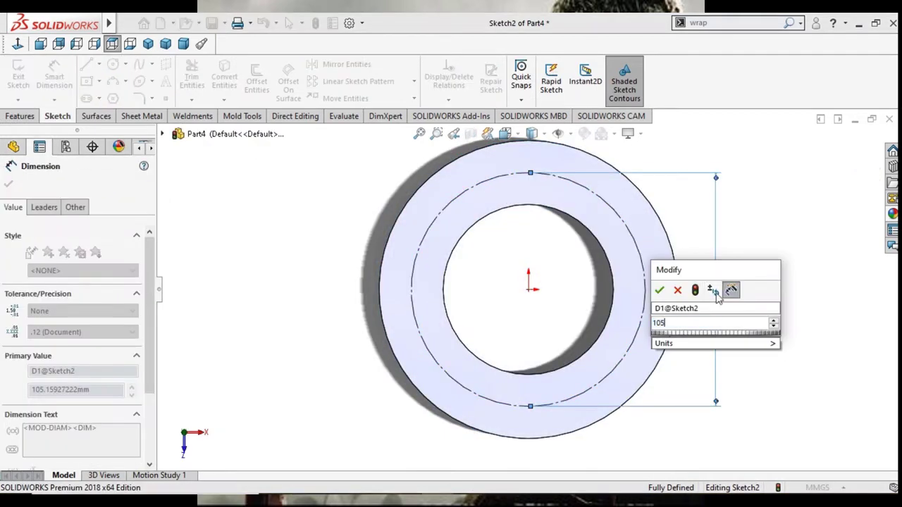
scroll(684, 286, up, 3)
scroll(544, 227, up, 2)
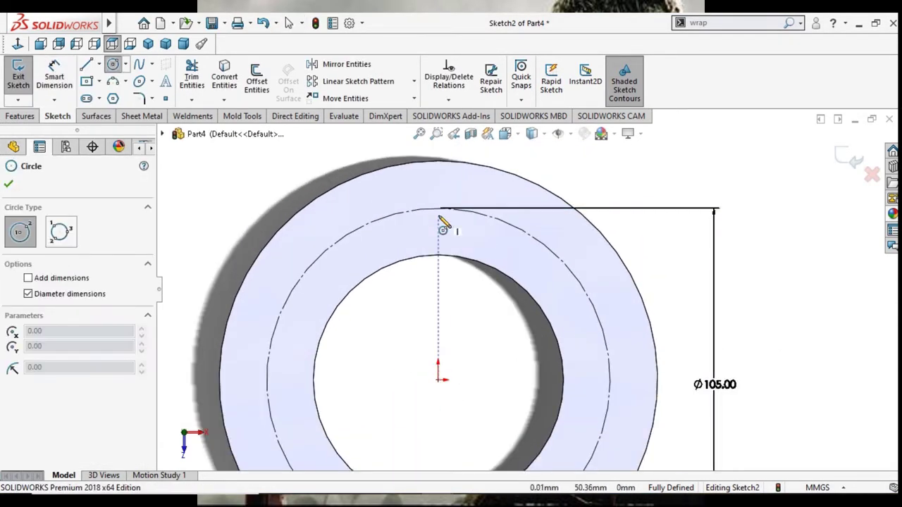
drag(437, 208, 464, 208)
Dimension the small circle to a 22.1 mm diameter
click(54, 76)
click(486, 197)
click(599, 170)
text(22.1)
key(Return)
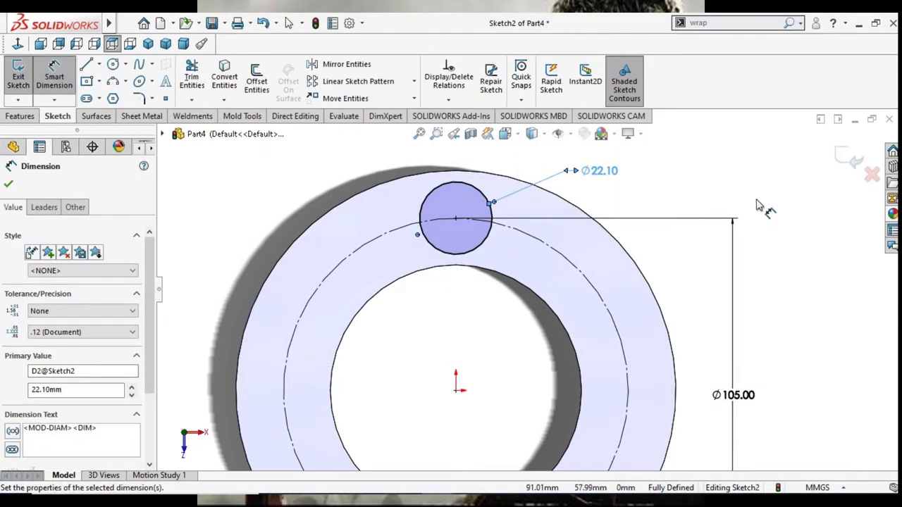
key(Escape)
click(414, 81)
click(362, 113)
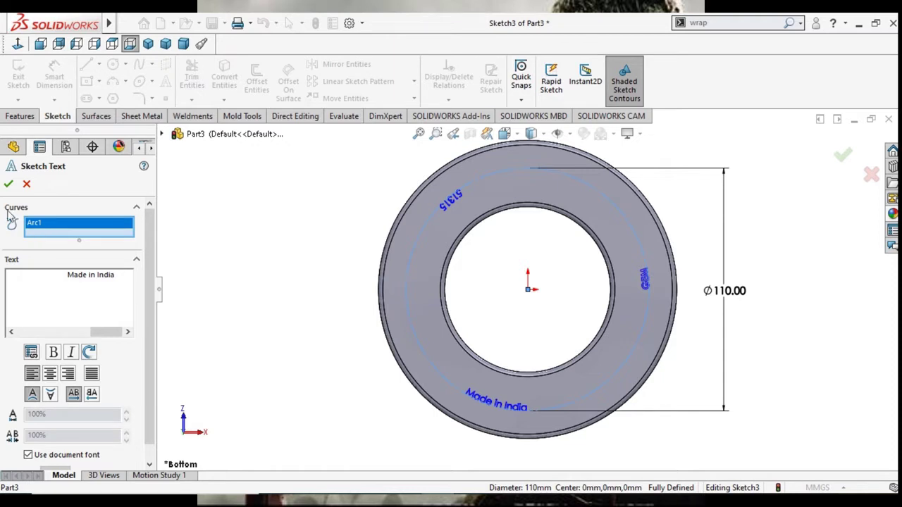
Wrap the Sketch3 text onto the ring's flat face as a 0.10 mm deboss
click(8, 183)
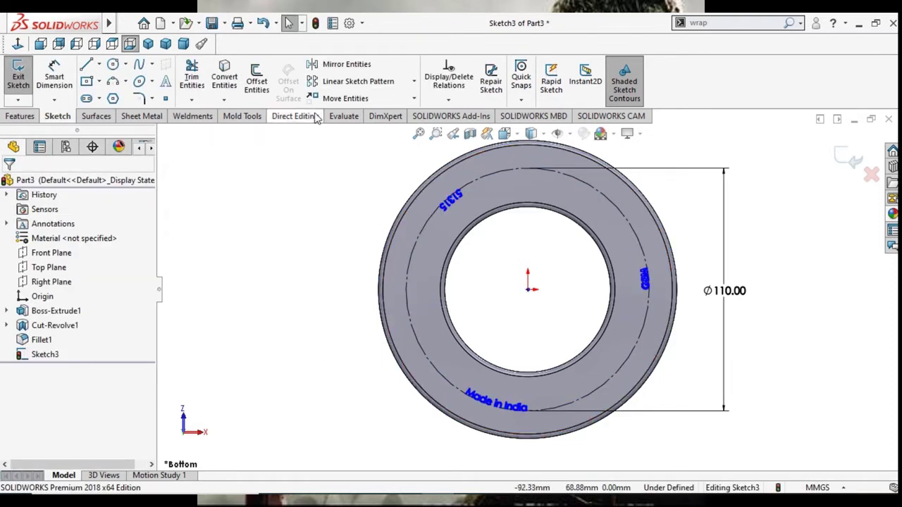
click(21, 116)
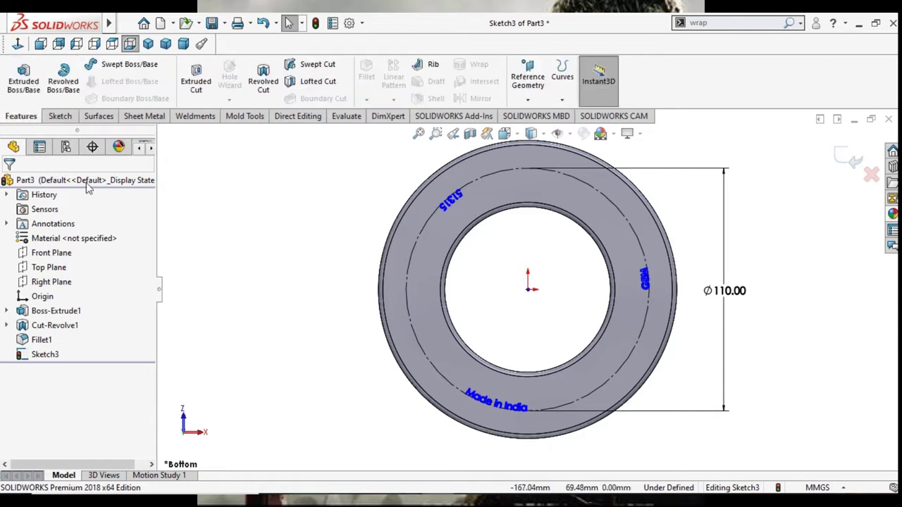
click(853, 169)
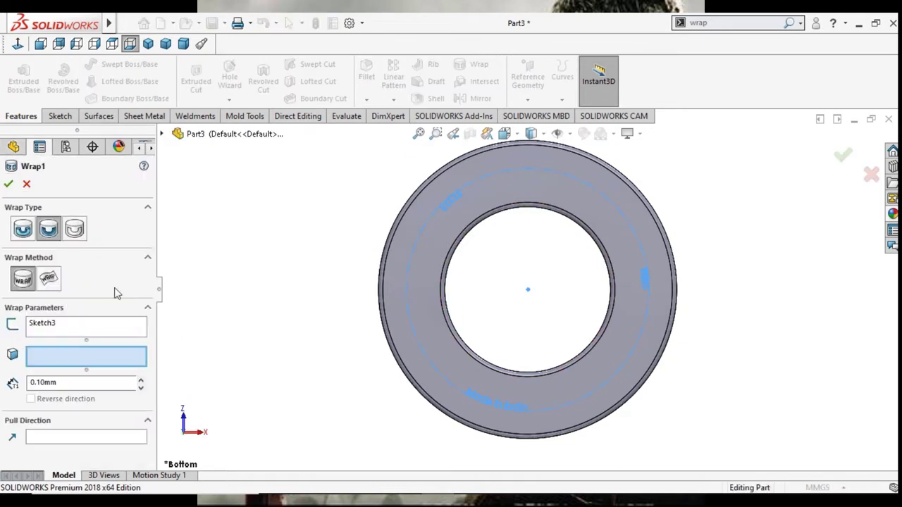
click(449, 204)
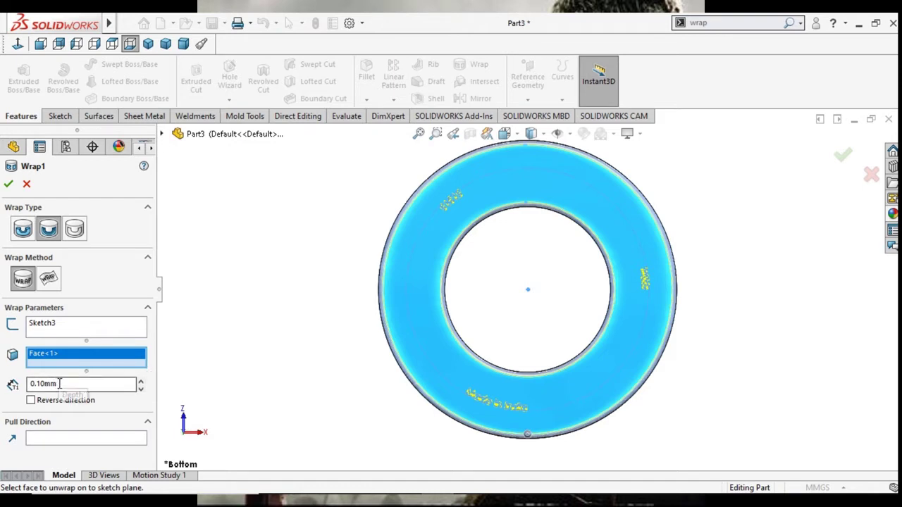
click(51, 232)
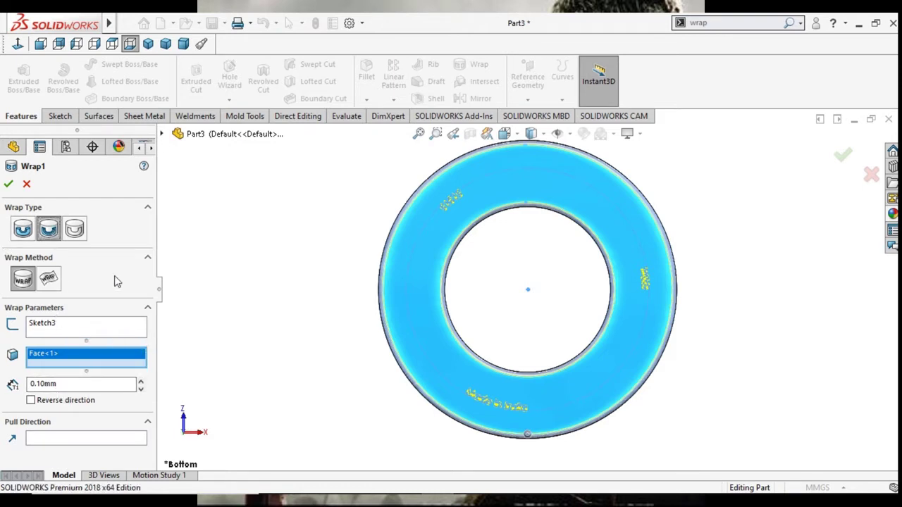
click(70, 326)
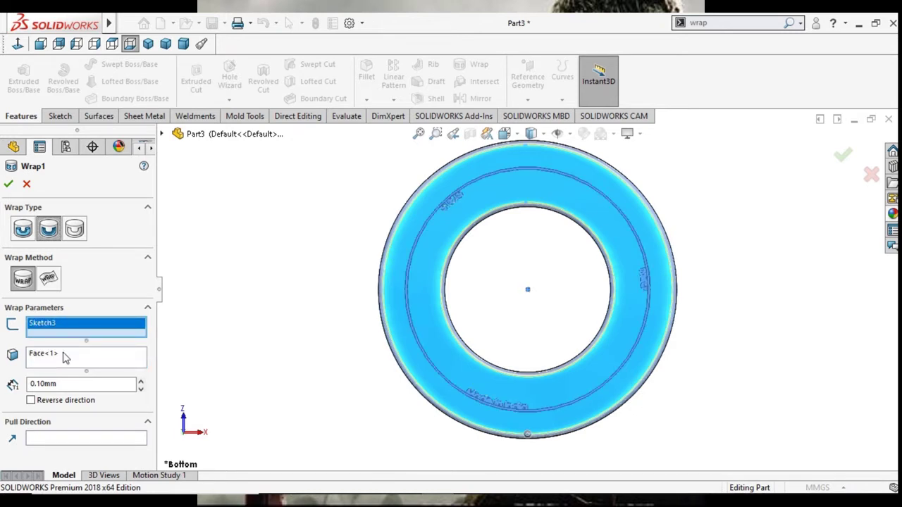
click(67, 355)
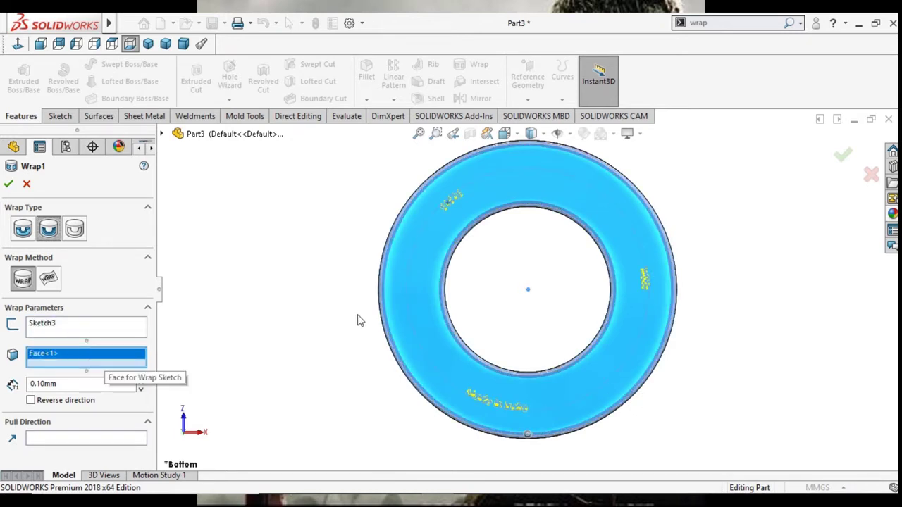
click(9, 184)
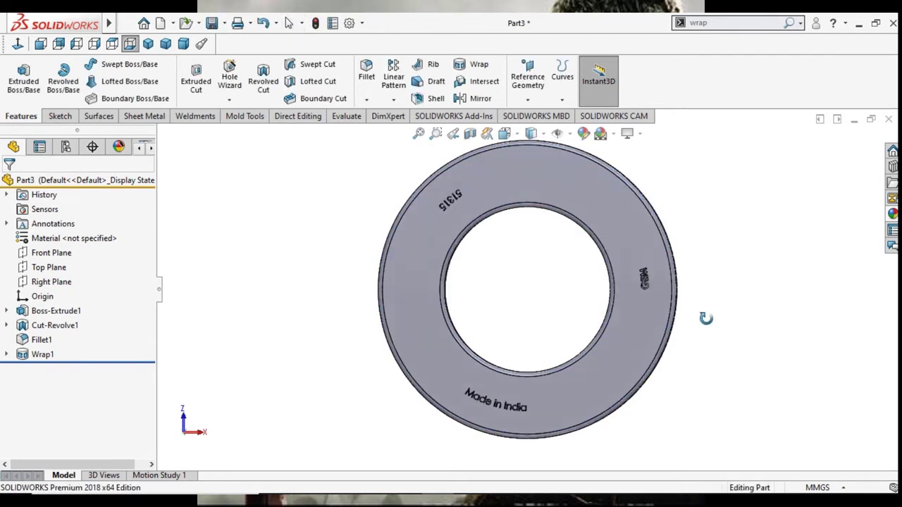
Apply the chromium plate metal appearance to the ring part
mouse_move(704, 318)
middle_down()
mouse_move(687, 343)
mouse_move(751, 290)
mouse_move(685, 331)
mouse_move(704, 303)
mouse_move(699, 286)
mouse_move(699, 357)
mouse_move(697, 346)
middle_up()
scroll(687, 306, down, 3)
key(f)
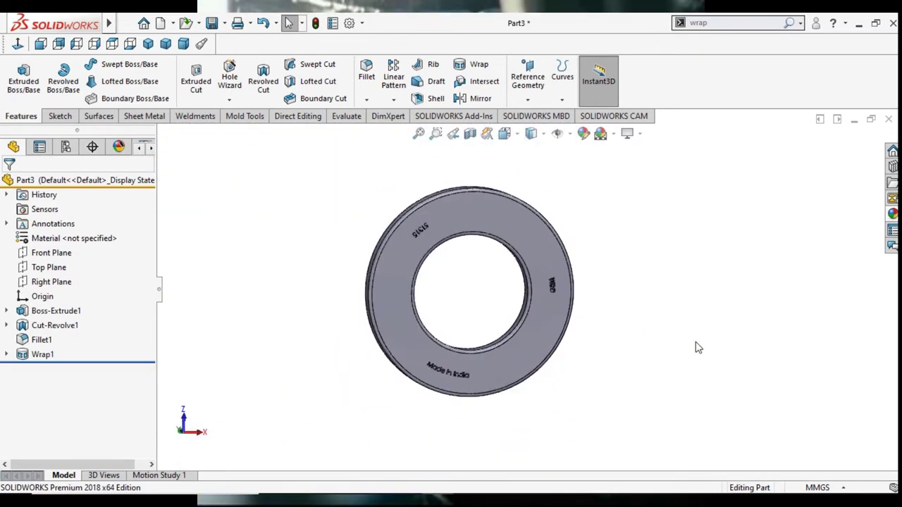
click(18, 44)
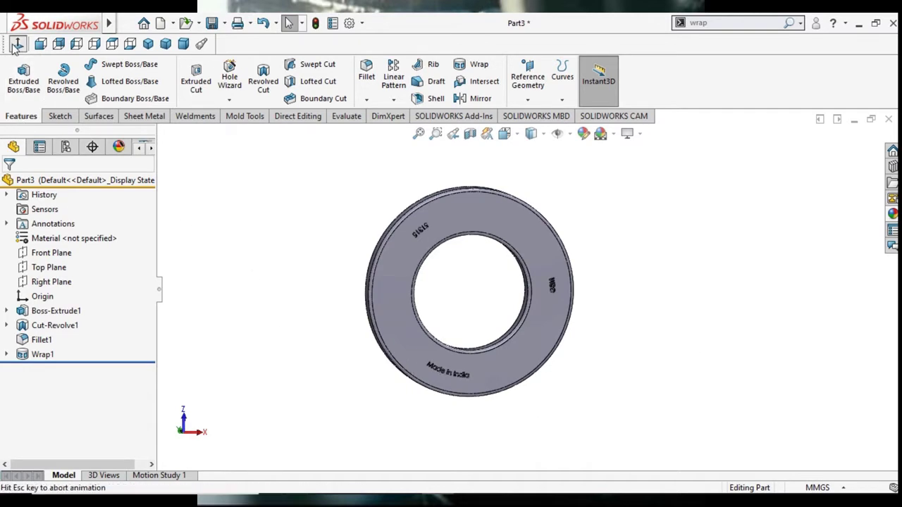
click(893, 215)
scroll(791, 187, up, 2)
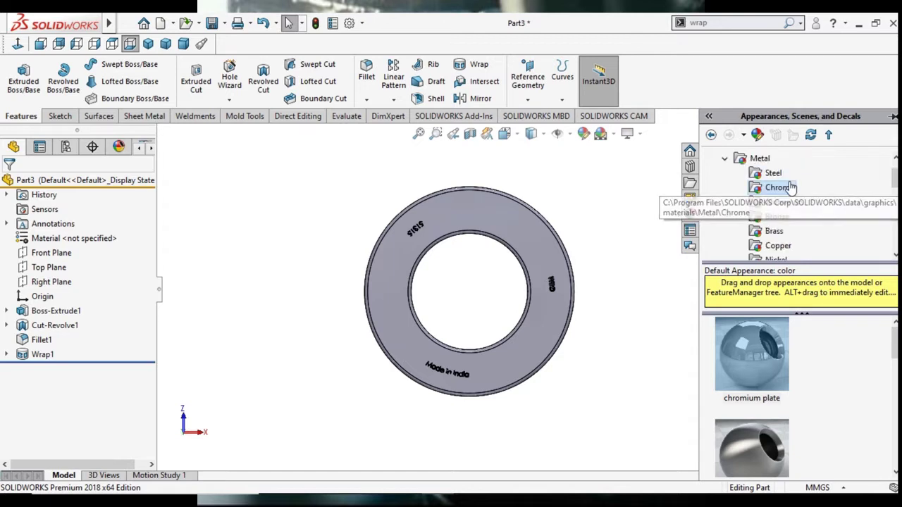
scroll(792, 188, up, 1)
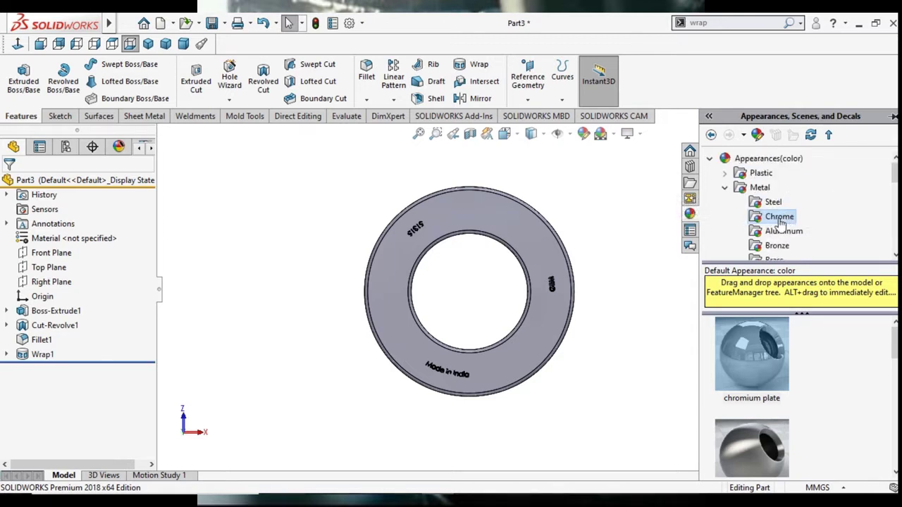
scroll(895, 345, down, 1)
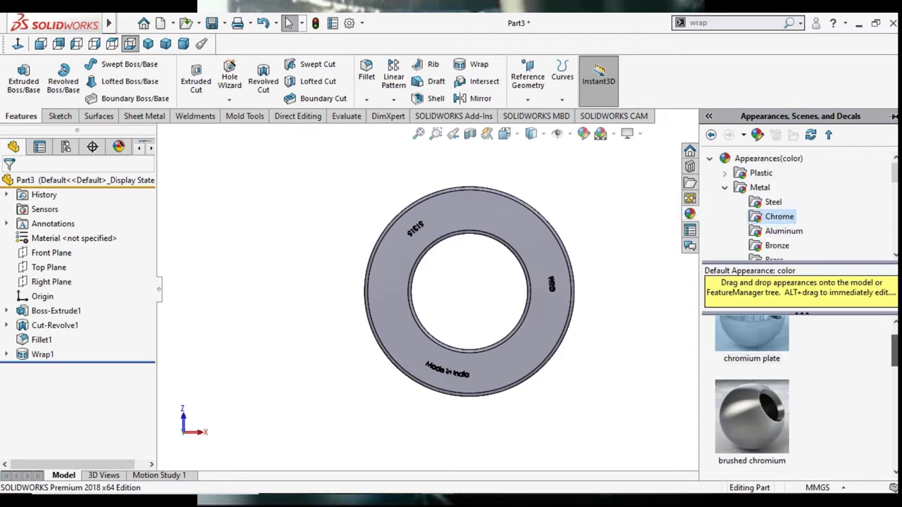
scroll(751, 395, up, 1)
click(762, 360)
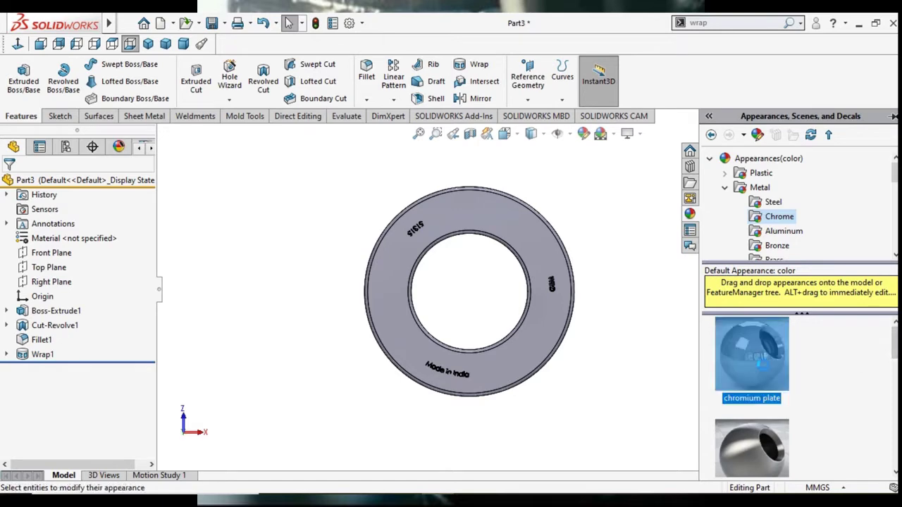
double_click(761, 364)
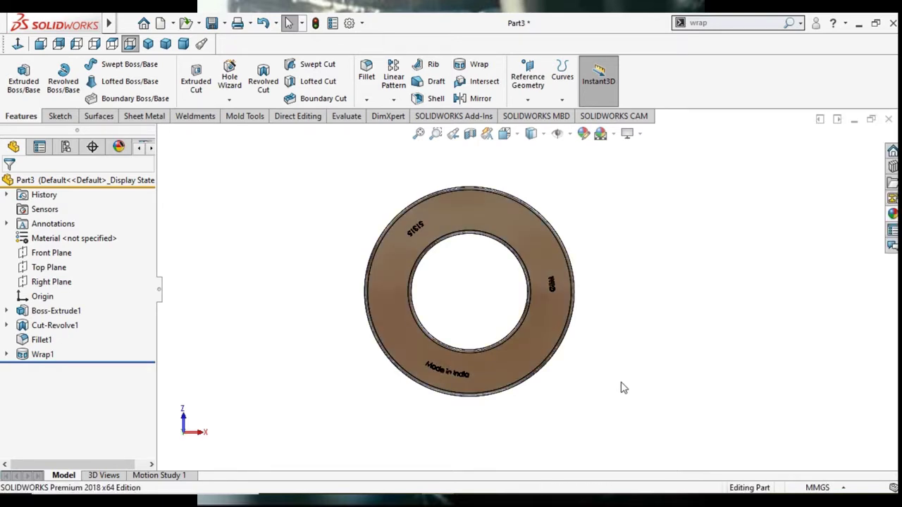
mouse_move(622, 386)
middle_down()
mouse_move(469, 377)
mouse_move(485, 392)
mouse_move(514, 382)
mouse_move(537, 336)
mouse_move(644, 322)
mouse_move(610, 388)
mouse_move(590, 382)
middle_up()
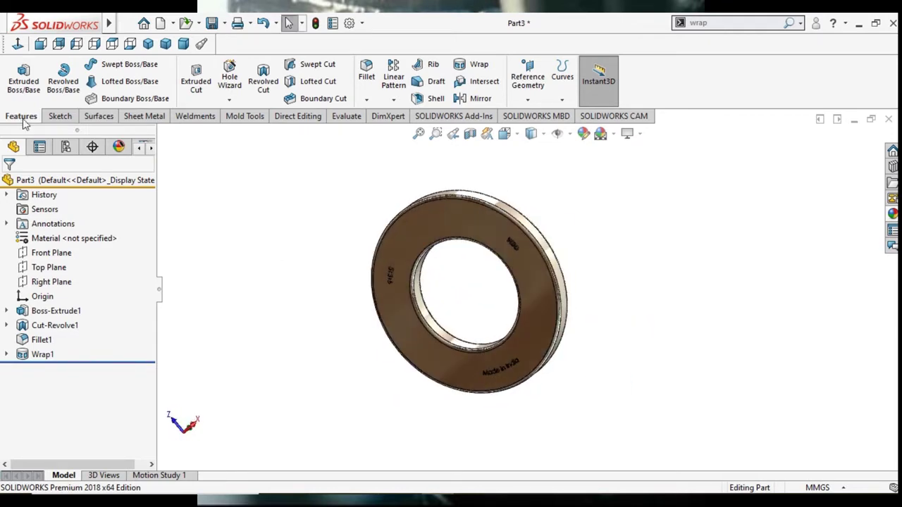
Save the part to the Desktop under the file name B1
click(232, 22)
mouse_move(126, 23)
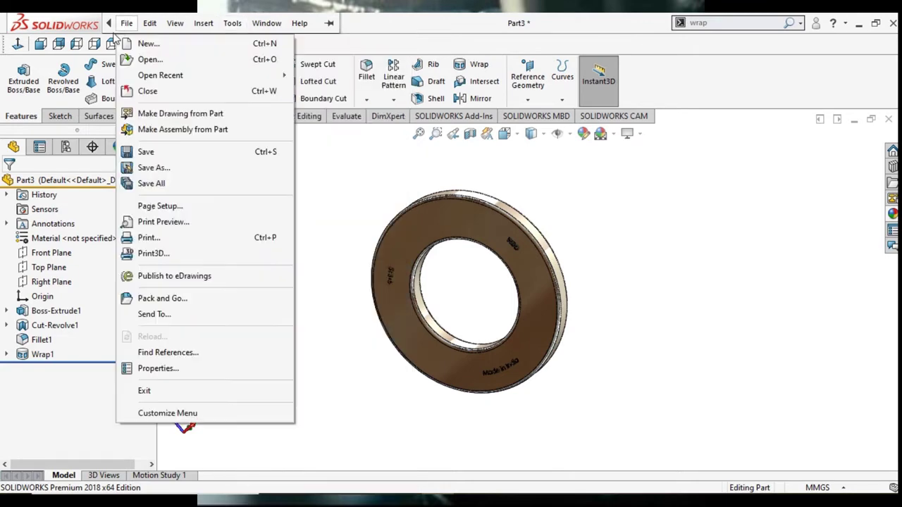
click(153, 168)
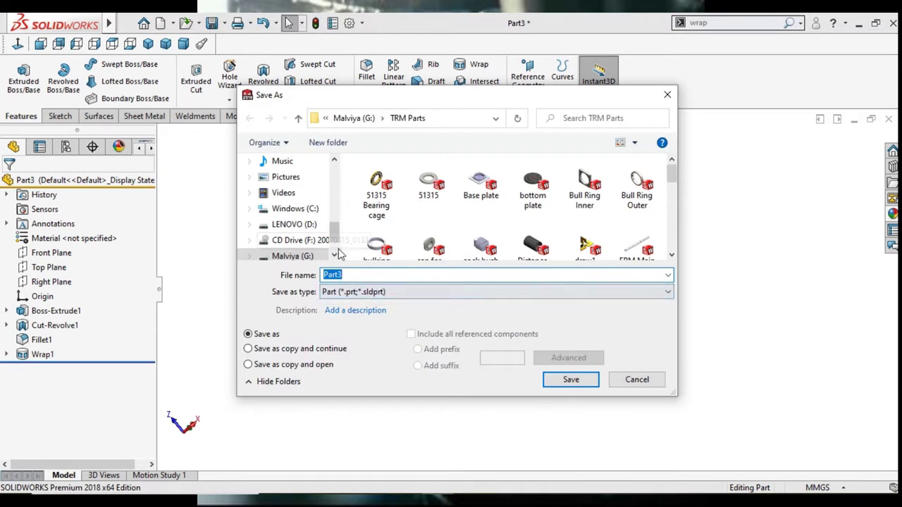
drag(335, 237, 335, 165)
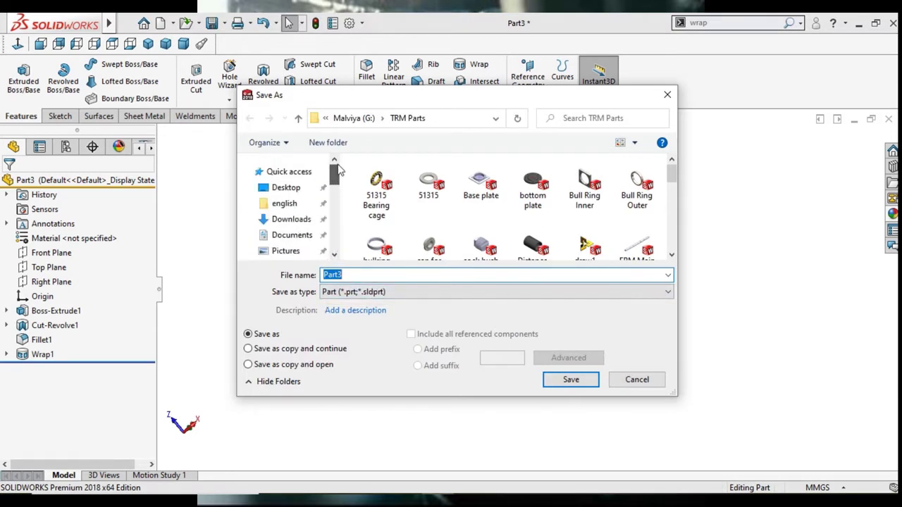
click(306, 189)
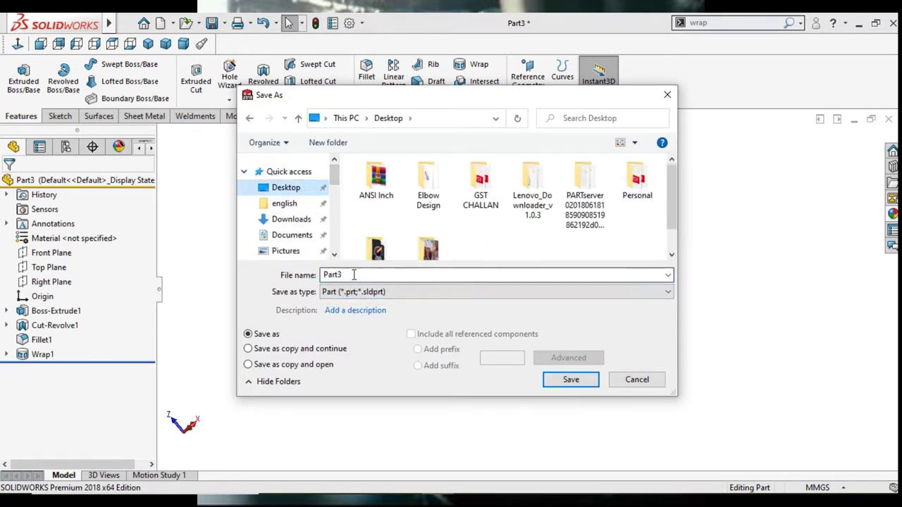
double_click(326, 275)
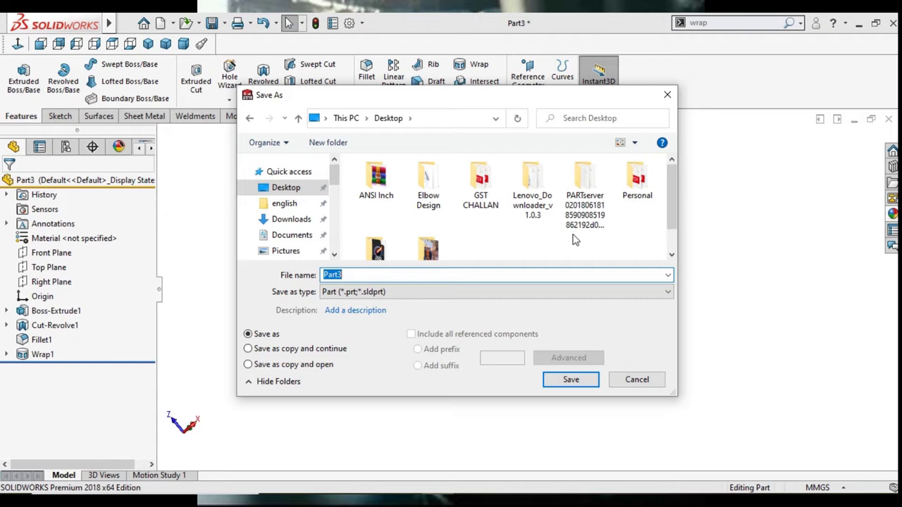
text(B1)
click(572, 382)
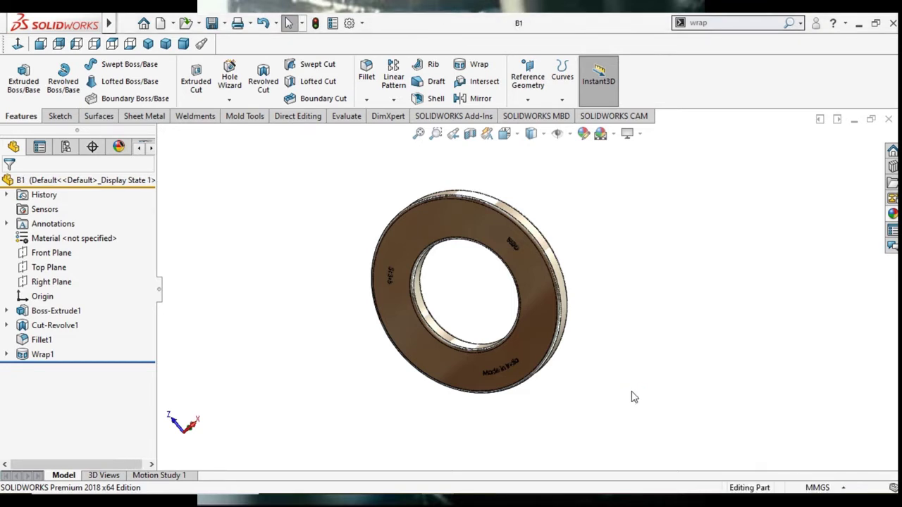
Minimise B1, create a new part, and apply the Plain White background scene
click(853, 119)
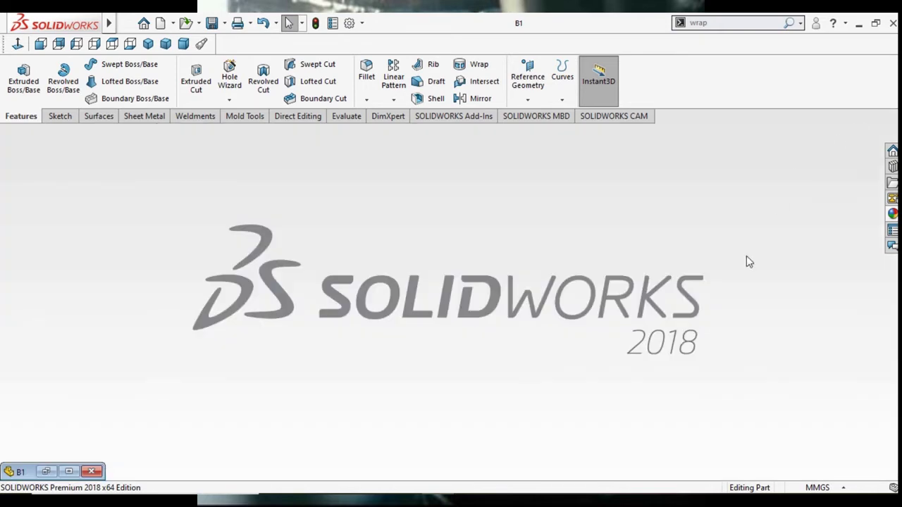
click(161, 23)
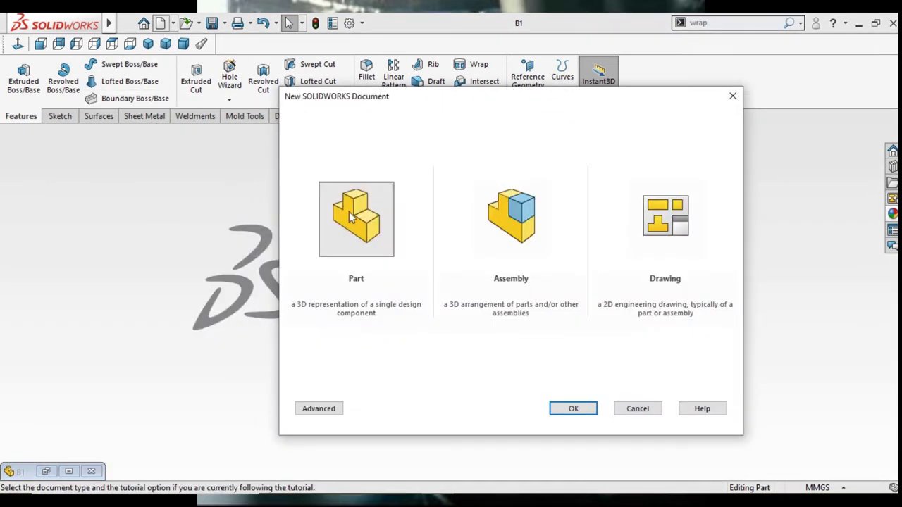
click(350, 218)
click(570, 409)
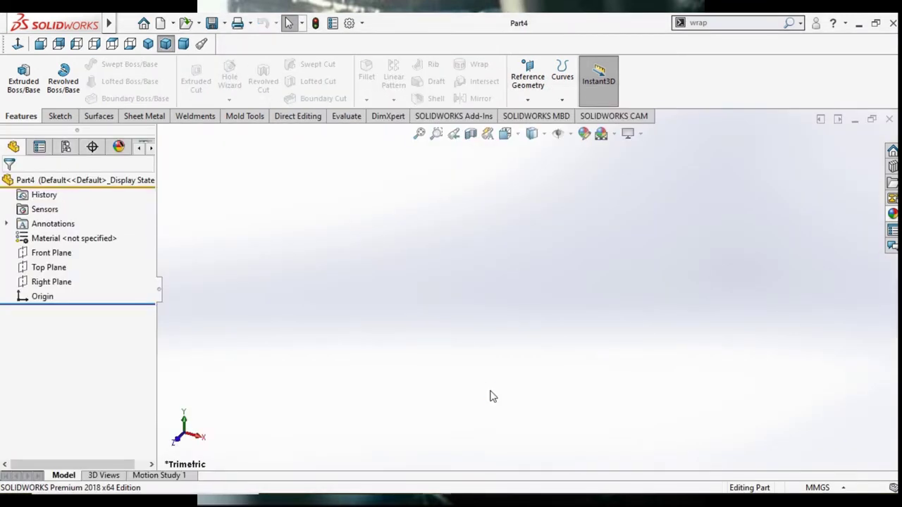
click(614, 134)
click(607, 167)
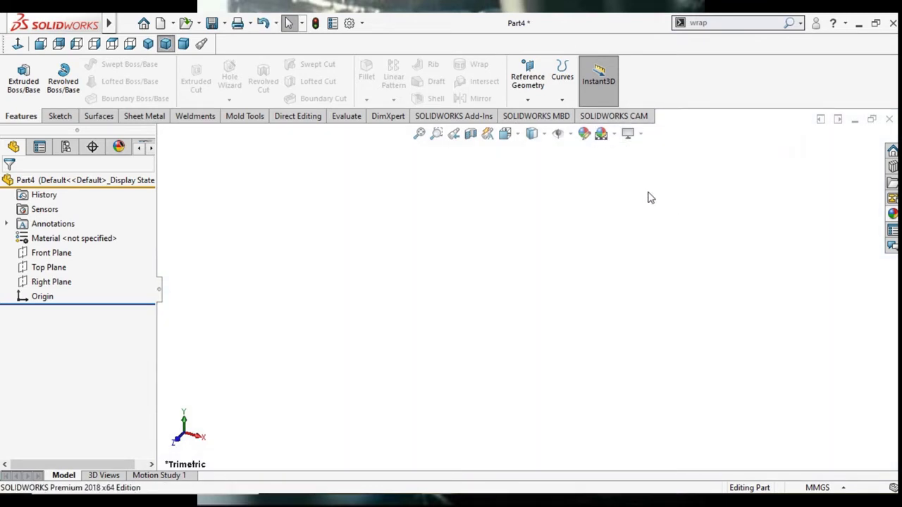
Sketch two concentric circles at the origin on the Top Plane
click(49, 268)
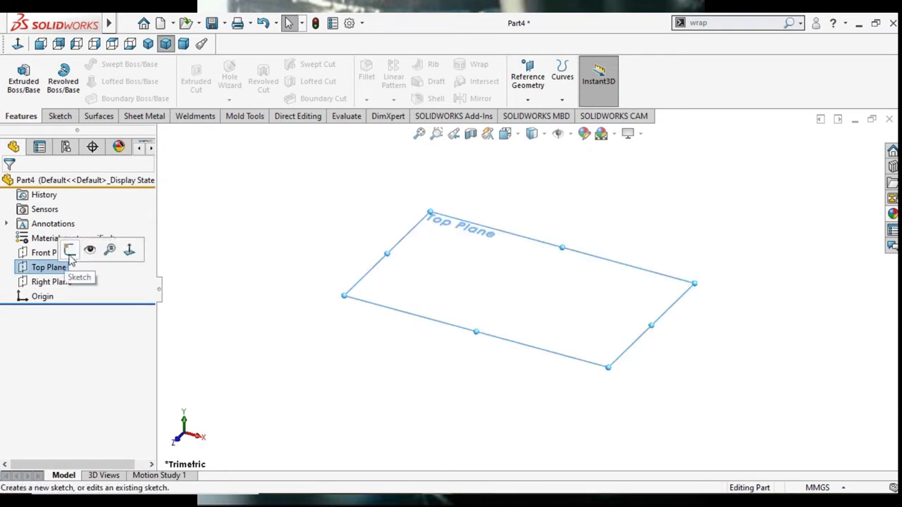
click(69, 250)
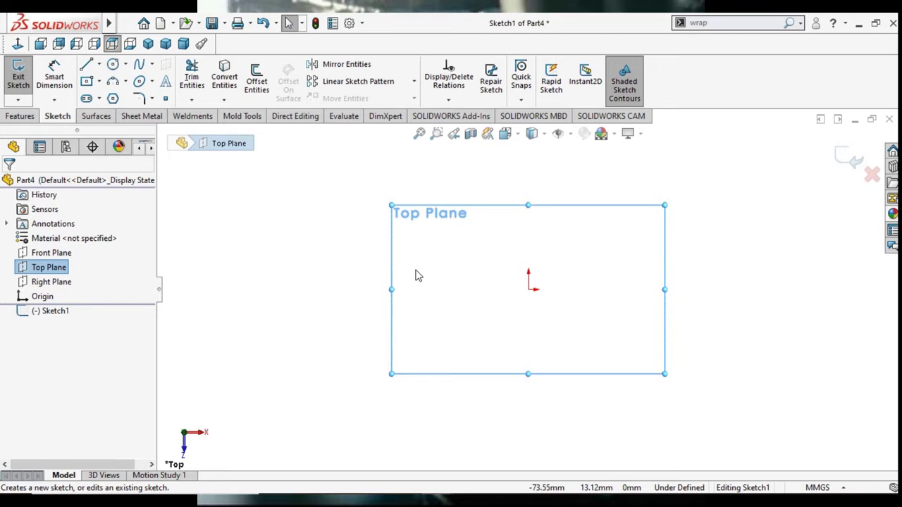
click(113, 65)
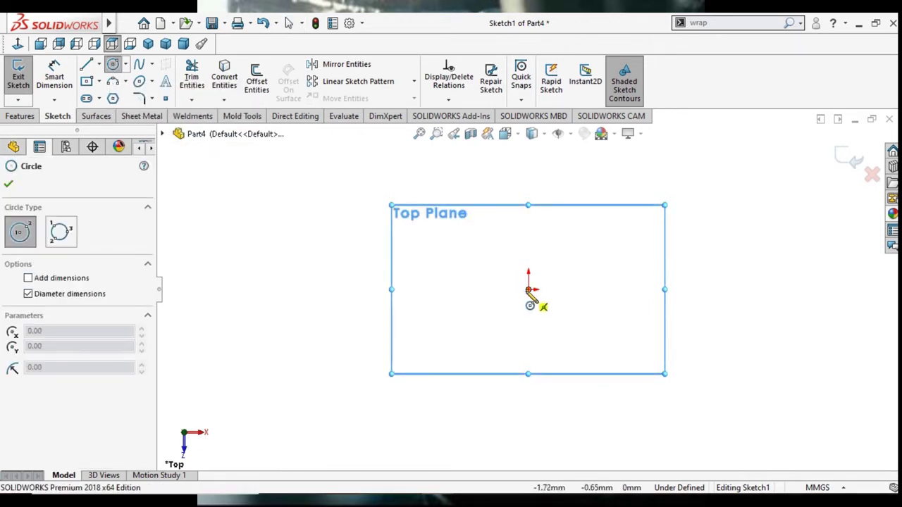
click(529, 289)
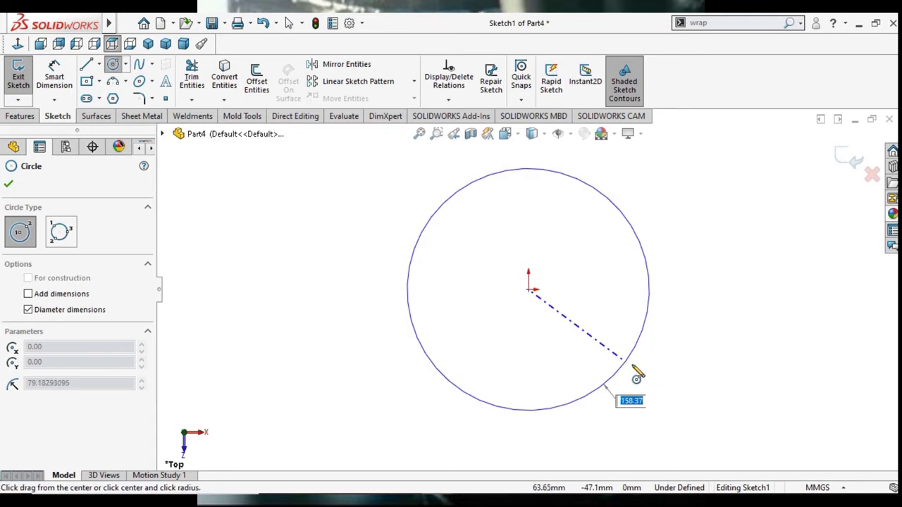
click(633, 365)
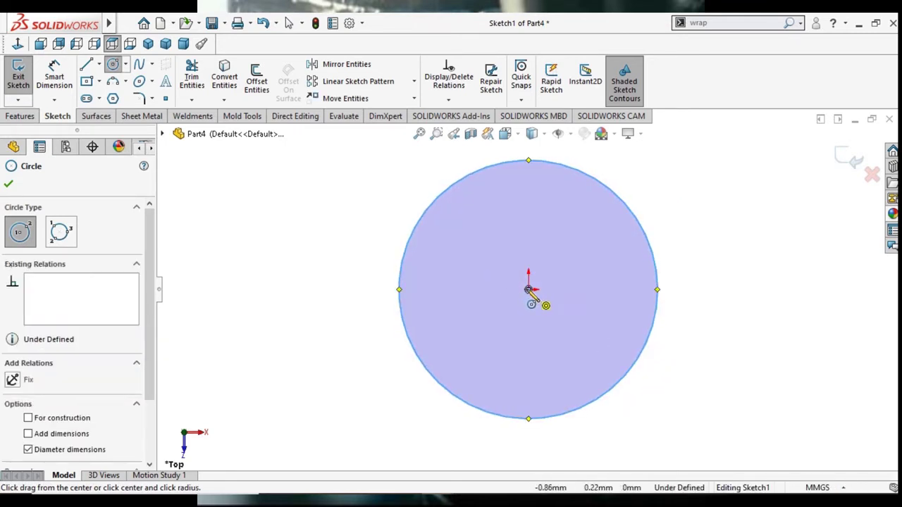
click(528, 289)
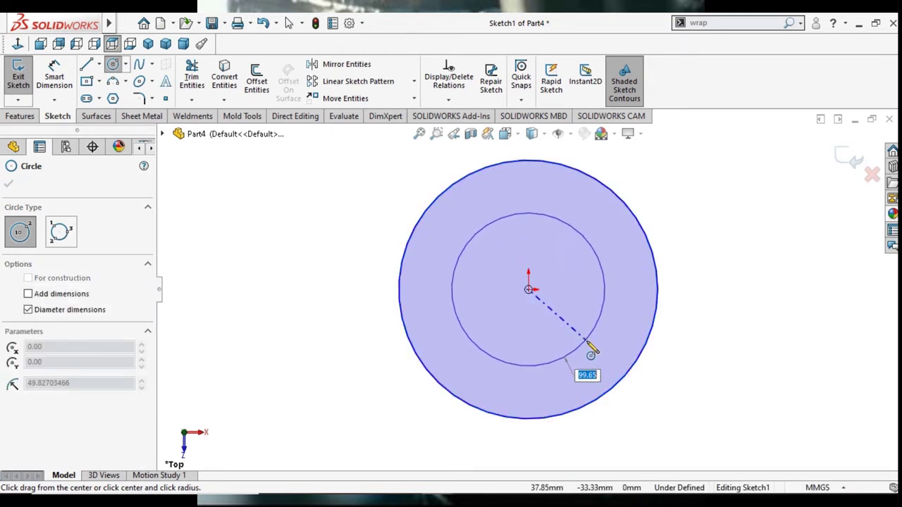
click(592, 347)
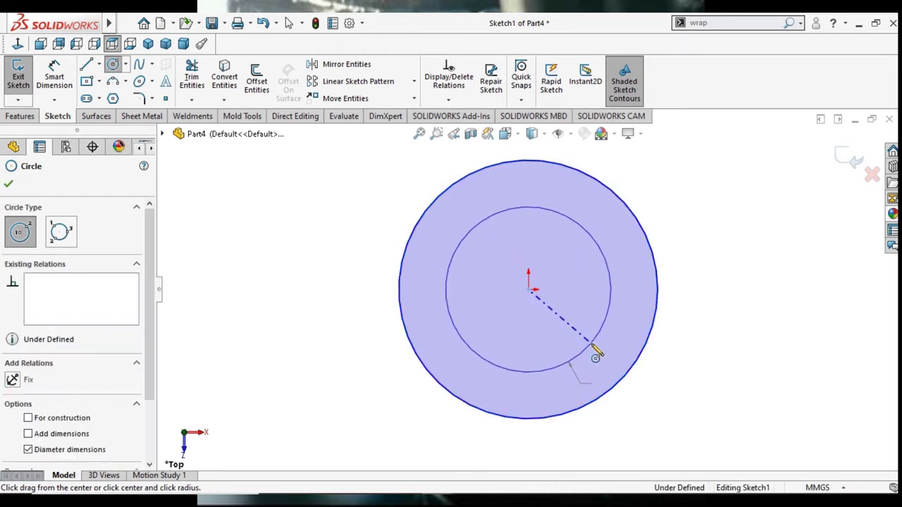
right_click(686, 309)
click(708, 310)
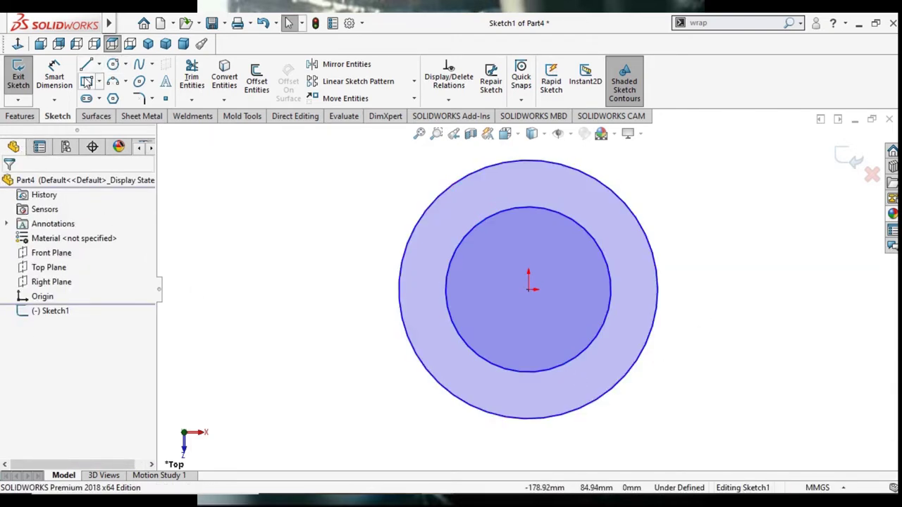
Dimension the outer circle to Ø134 and the inner circle to Ø76.50
click(68, 88)
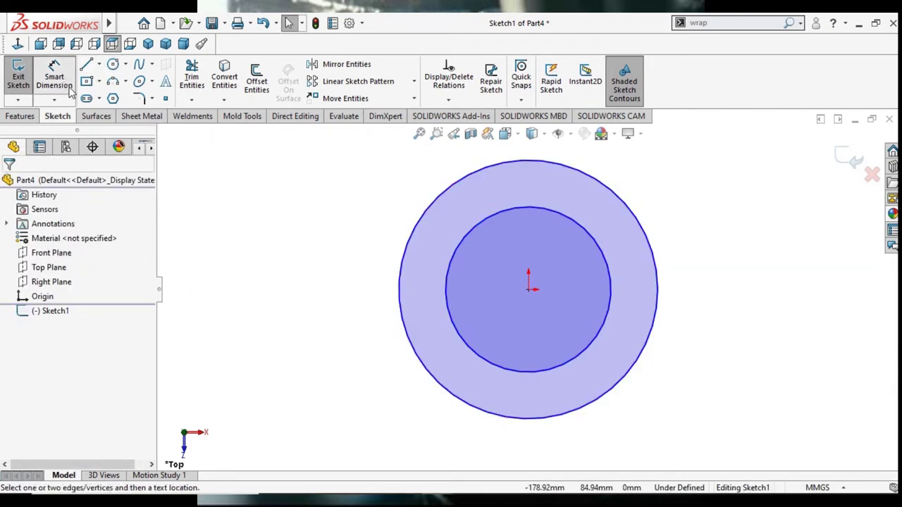
click(658, 296)
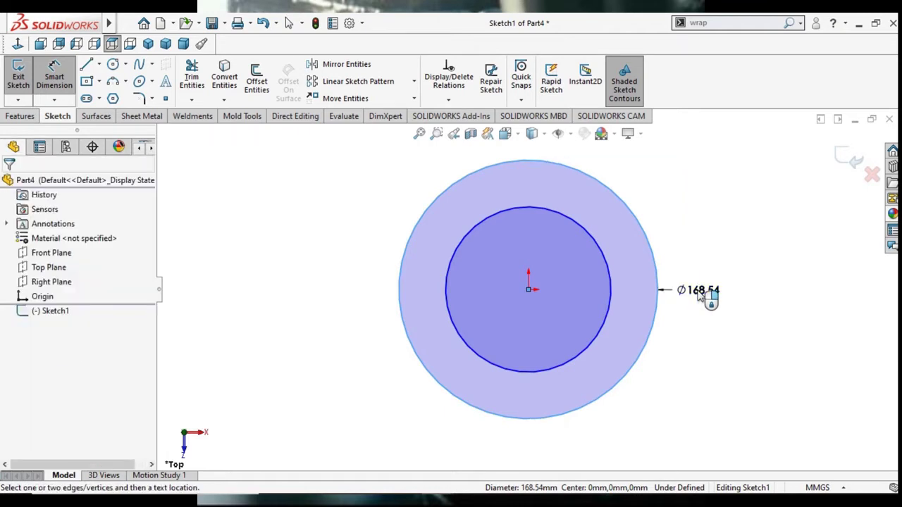
click(699, 295)
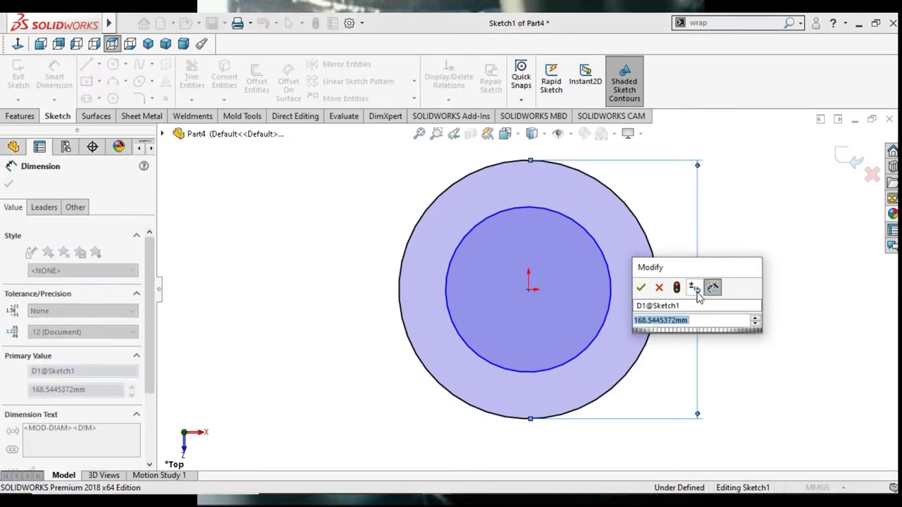
text(134)
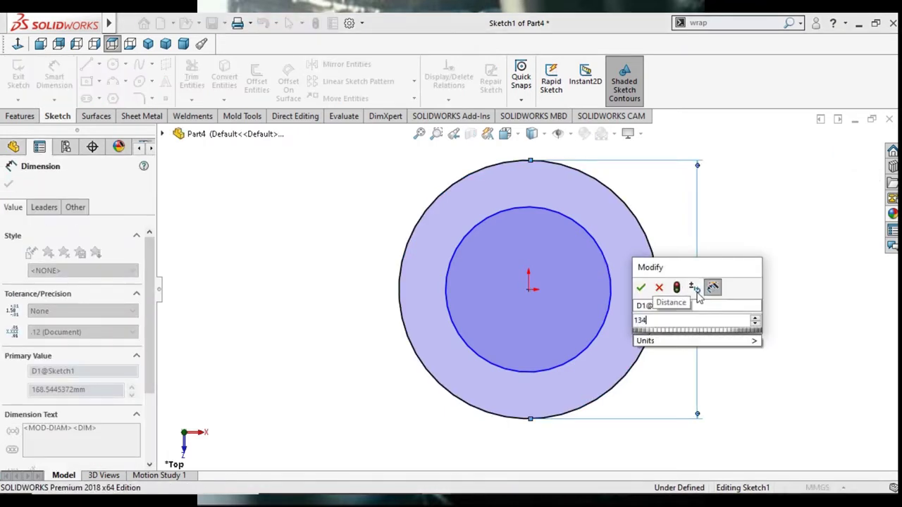
click(640, 287)
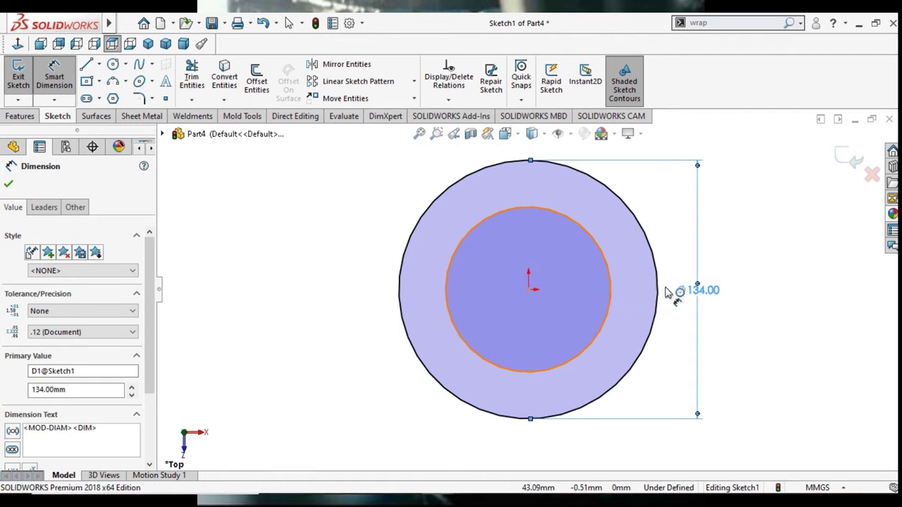
click(612, 296)
click(681, 333)
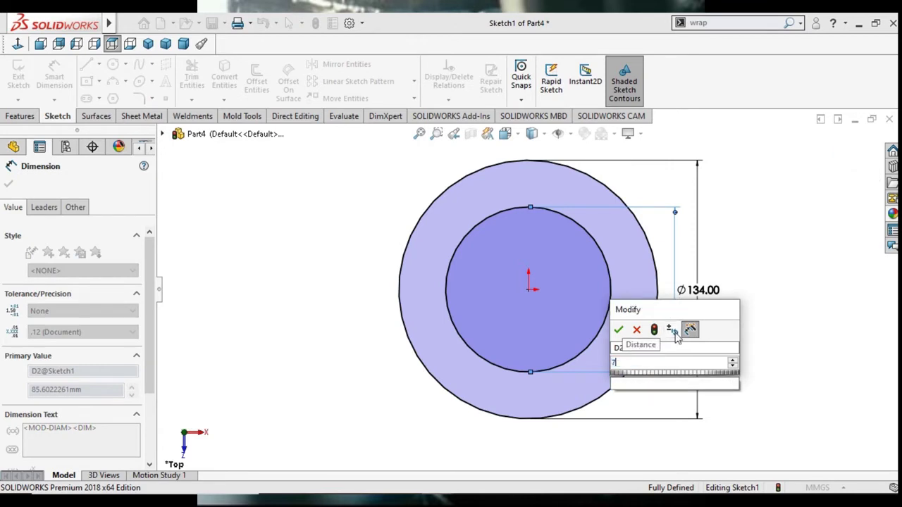
text(76.50)
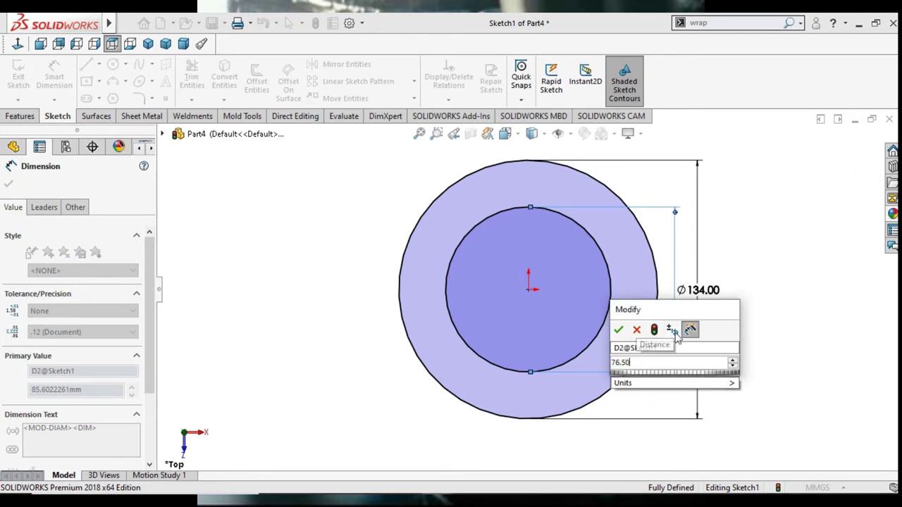
click(618, 331)
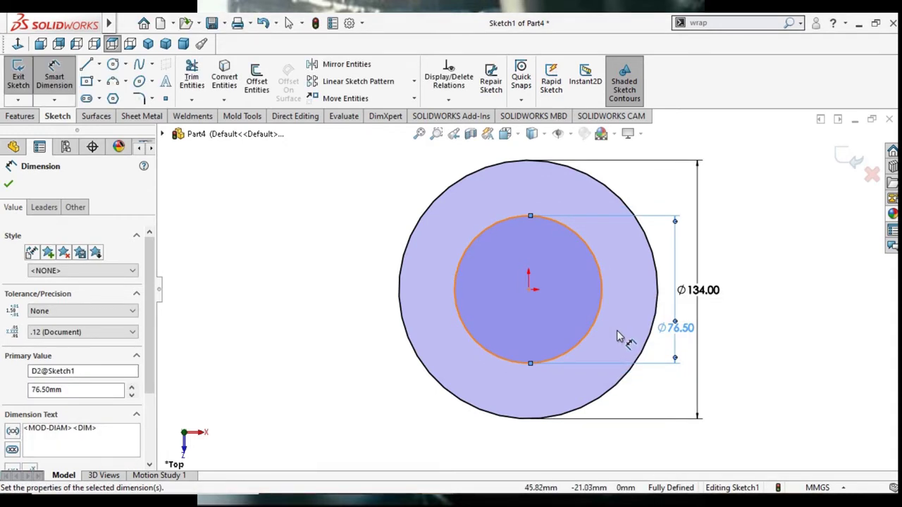
click(8, 185)
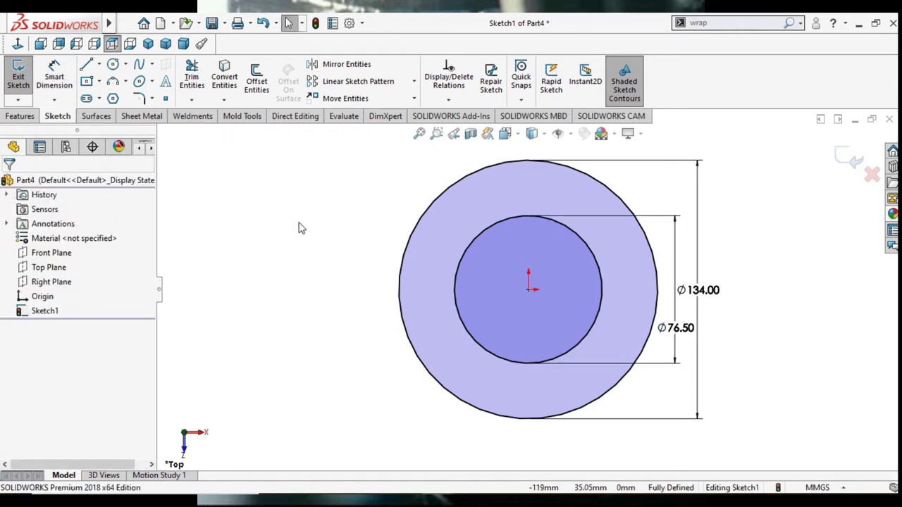
Extrude the ring sketch 12 mm Blind to create Boss-Extrude1
click(23, 118)
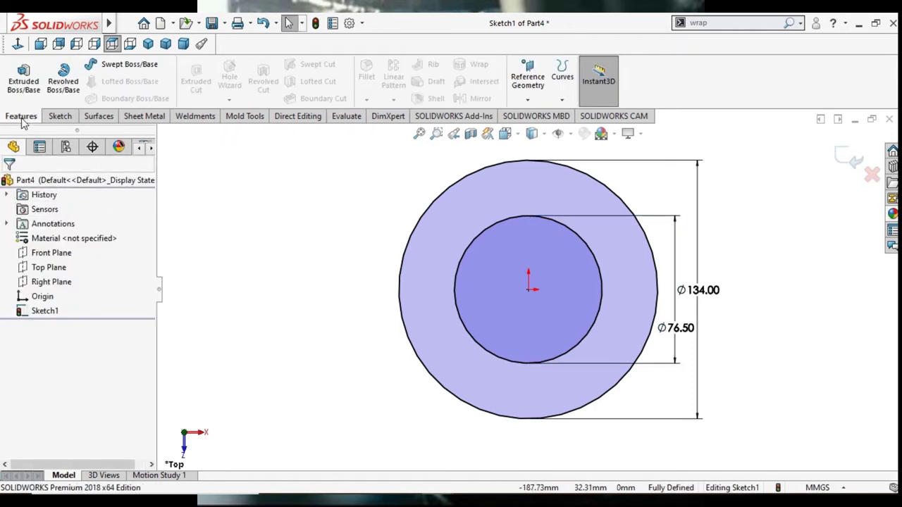
click(23, 79)
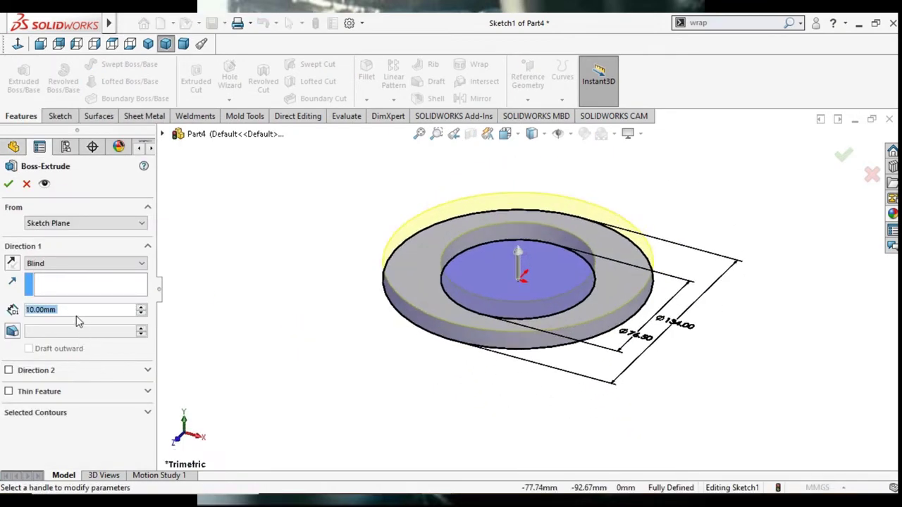
click(62, 310)
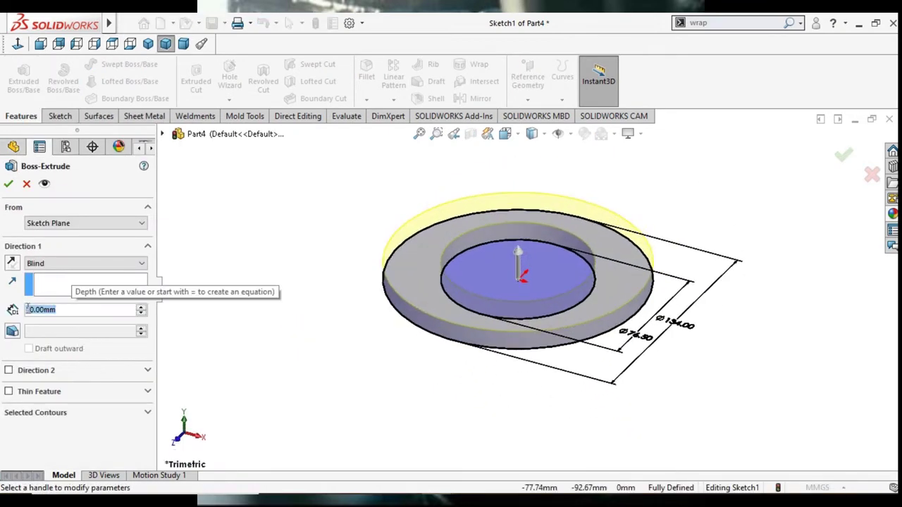
text(12)
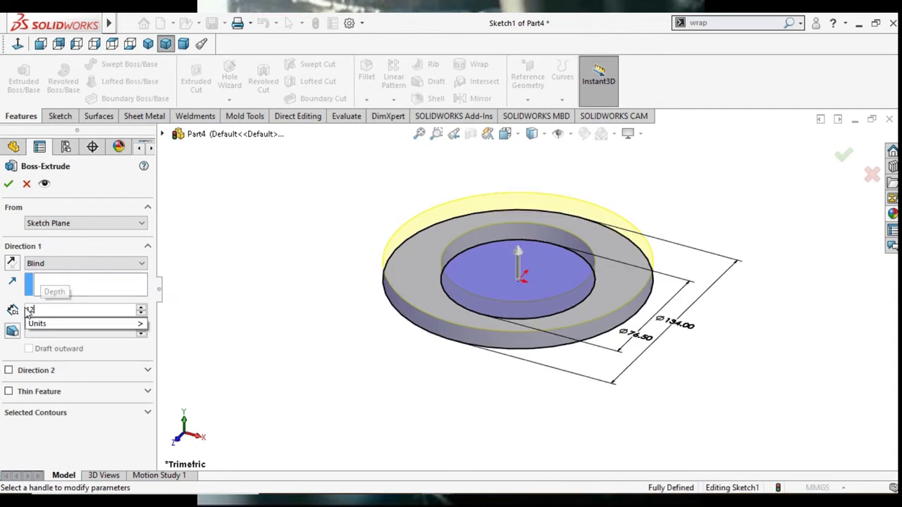
key(Return)
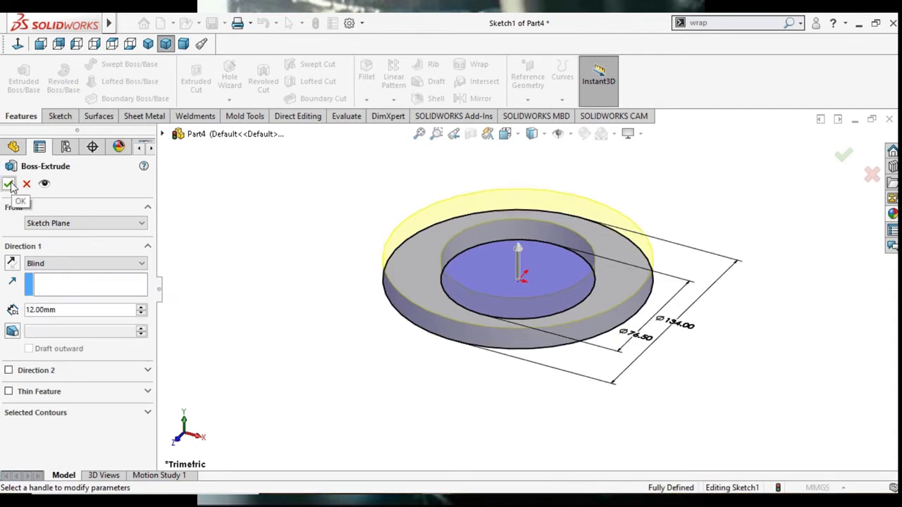
click(8, 183)
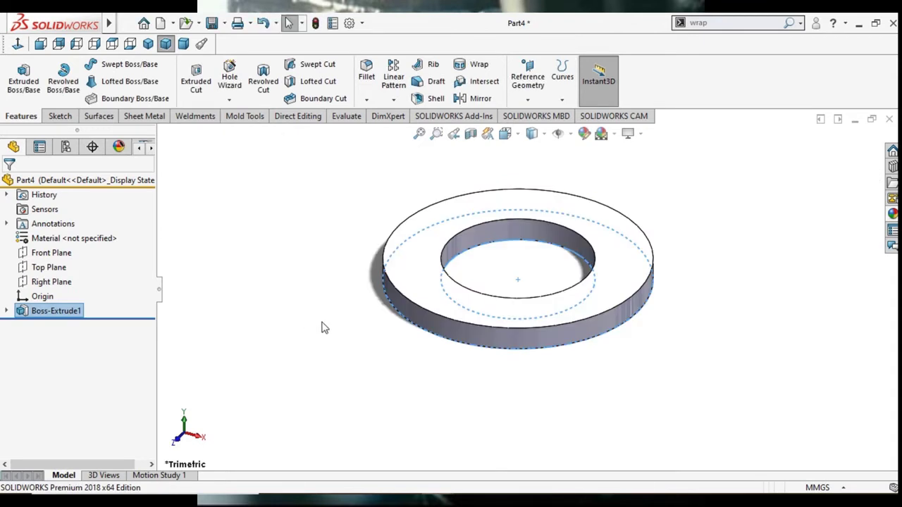
scroll(556, 238, down, 1)
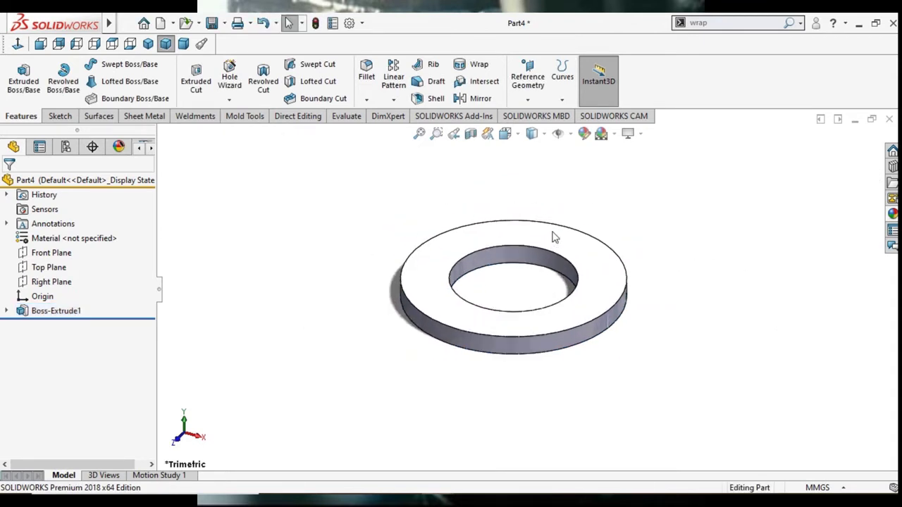
scroll(556, 240, down, 1)
scroll(578, 307, down, 2)
scroll(578, 303, down, 1)
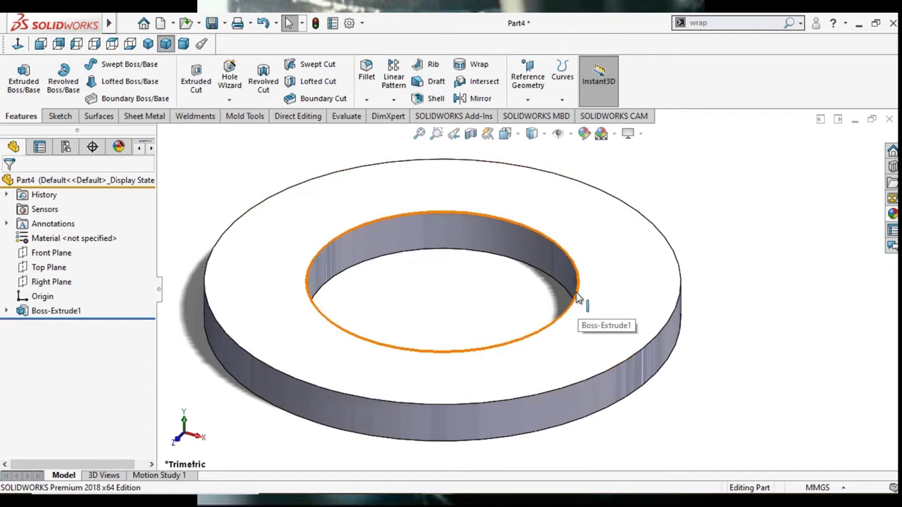
scroll(514, 350, up, 1)
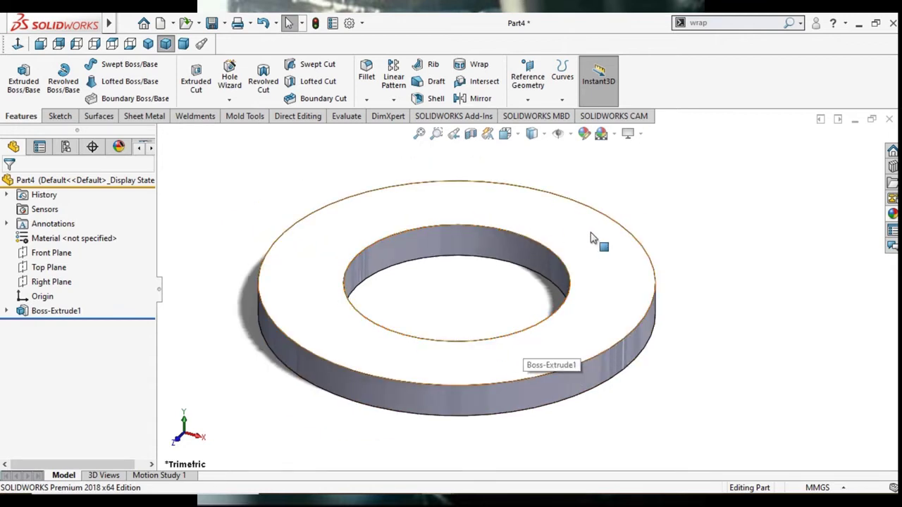
Sketch a construction circle centred on the origin on the ring's top face, viewed normal to it
click(594, 238)
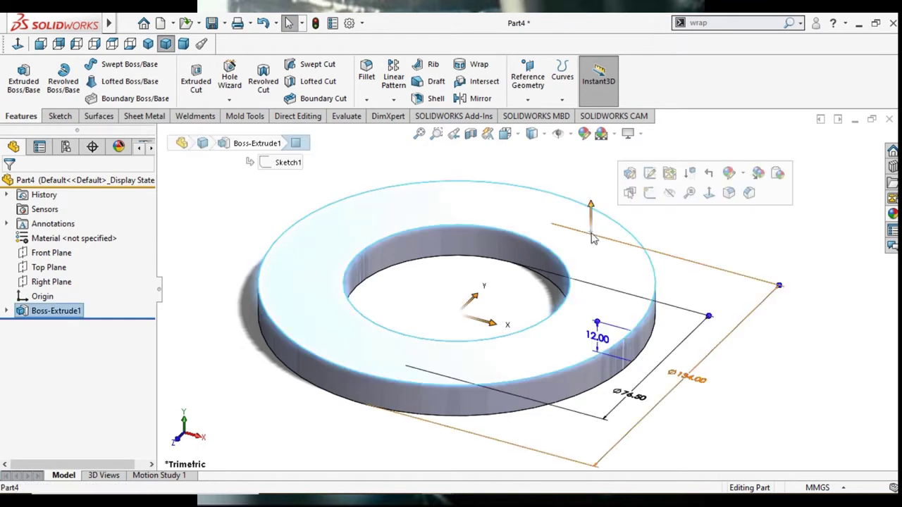
click(649, 193)
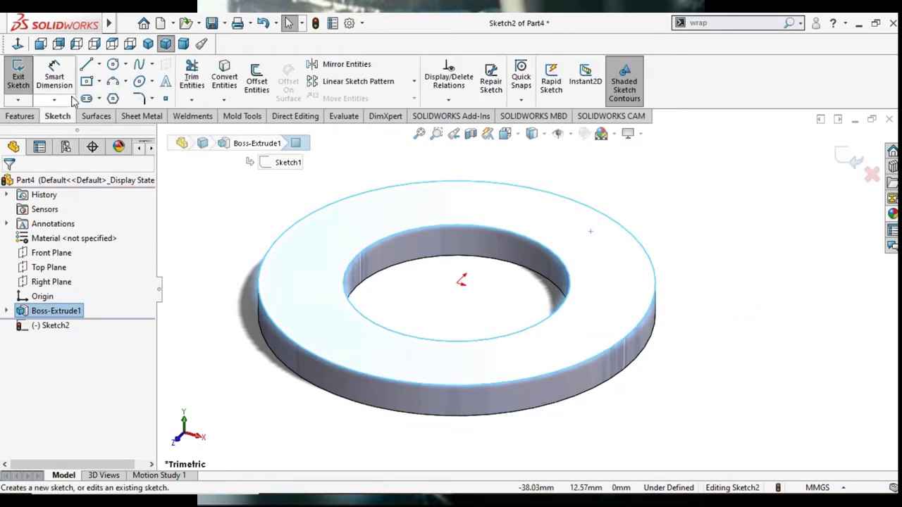
click(112, 43)
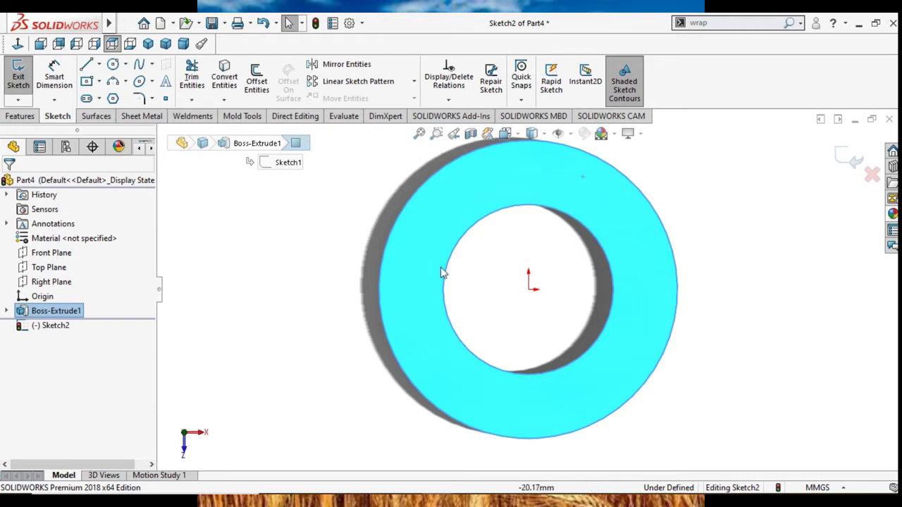
click(112, 66)
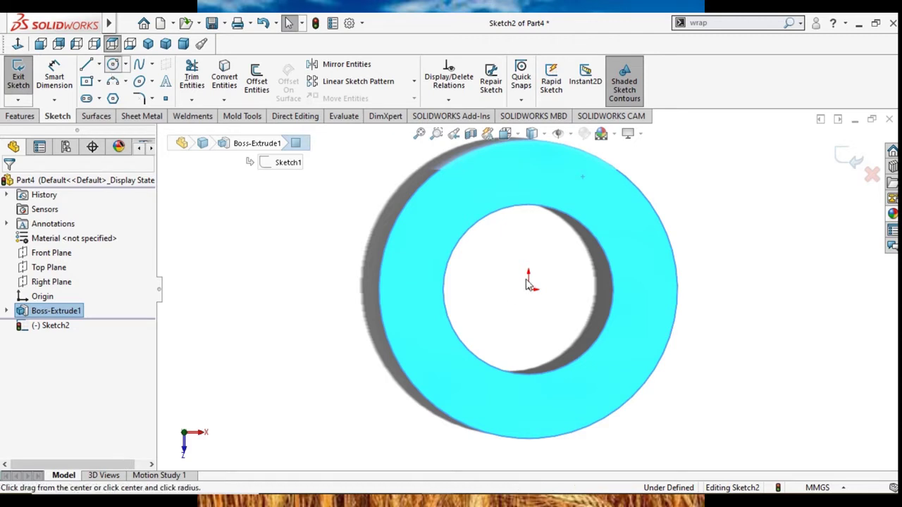
click(529, 290)
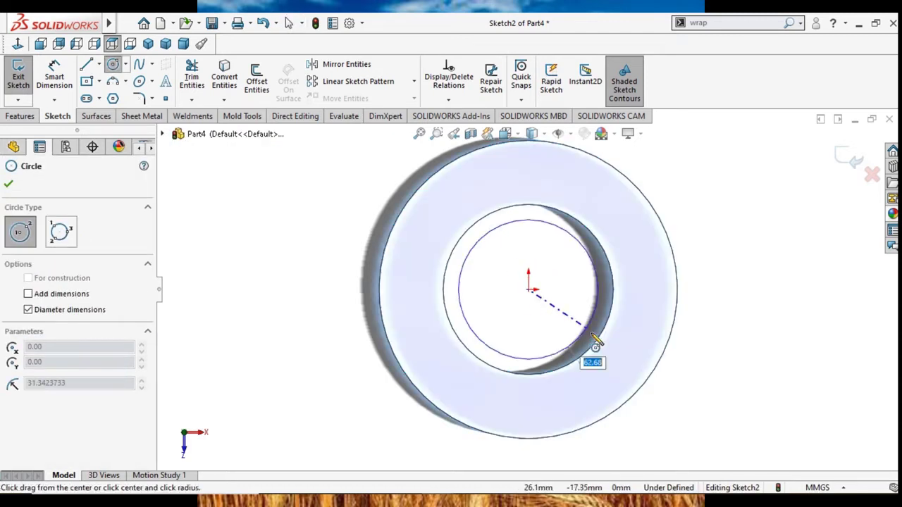
click(621, 369)
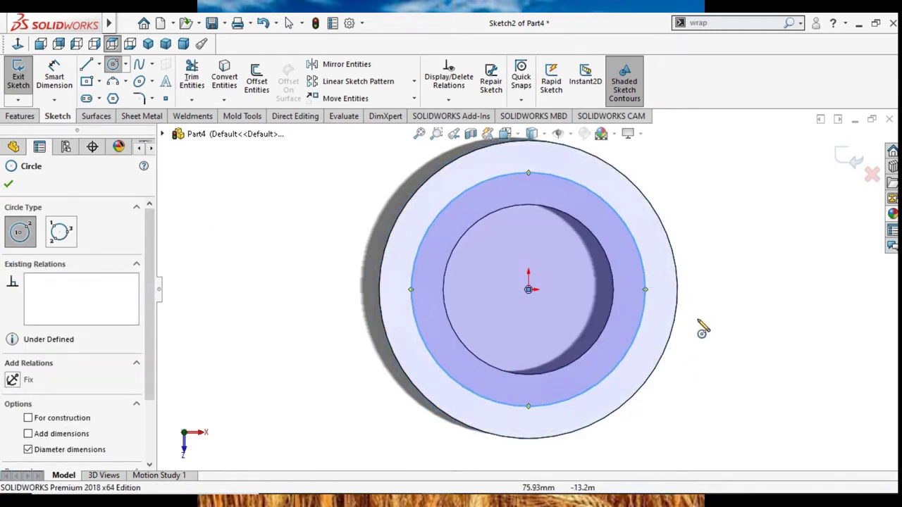
right_click(702, 326)
click(713, 301)
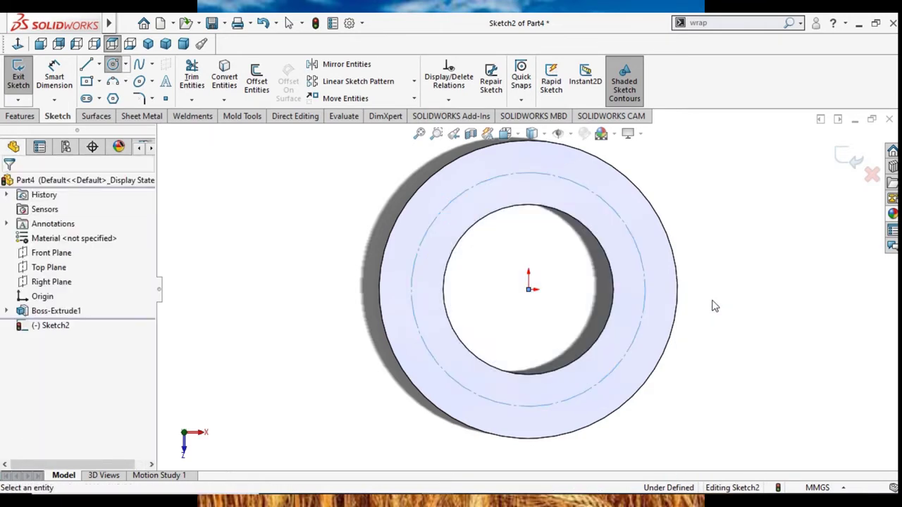
key(Escape)
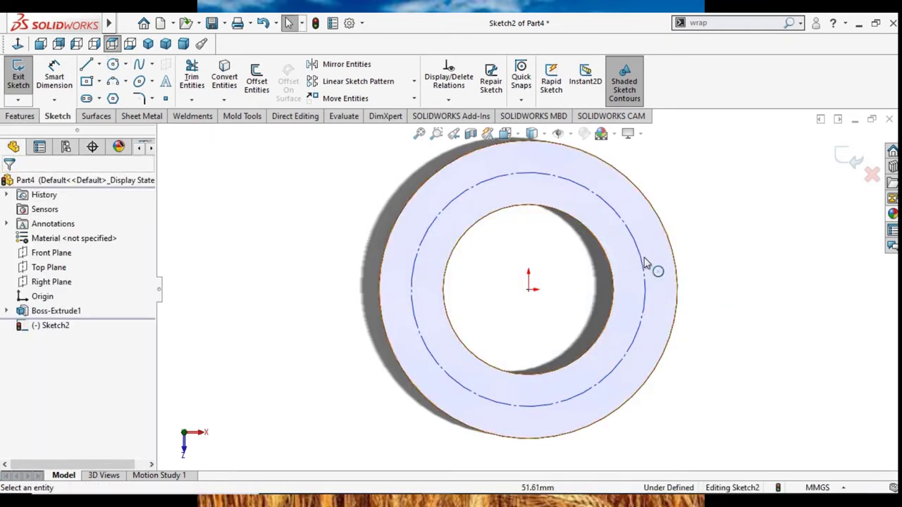
Dimension the construction circle's diameter to 105 mm
click(54, 76)
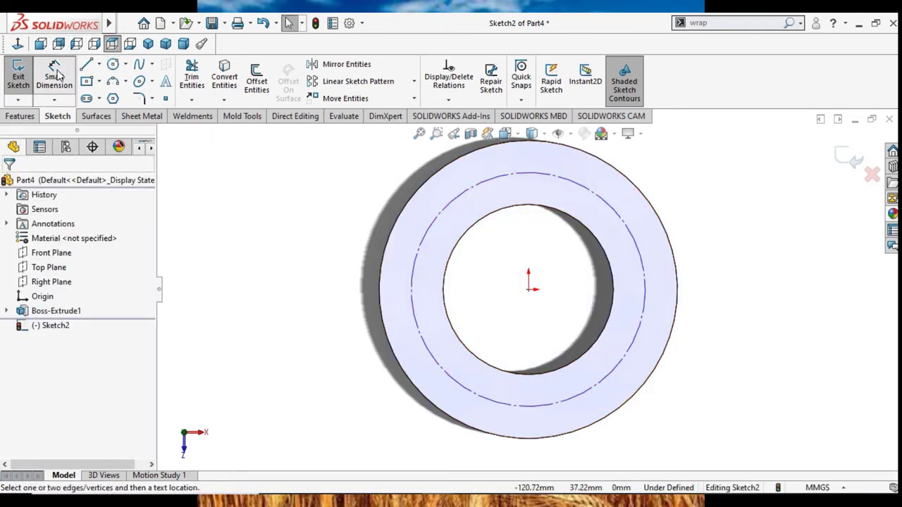
click(646, 298)
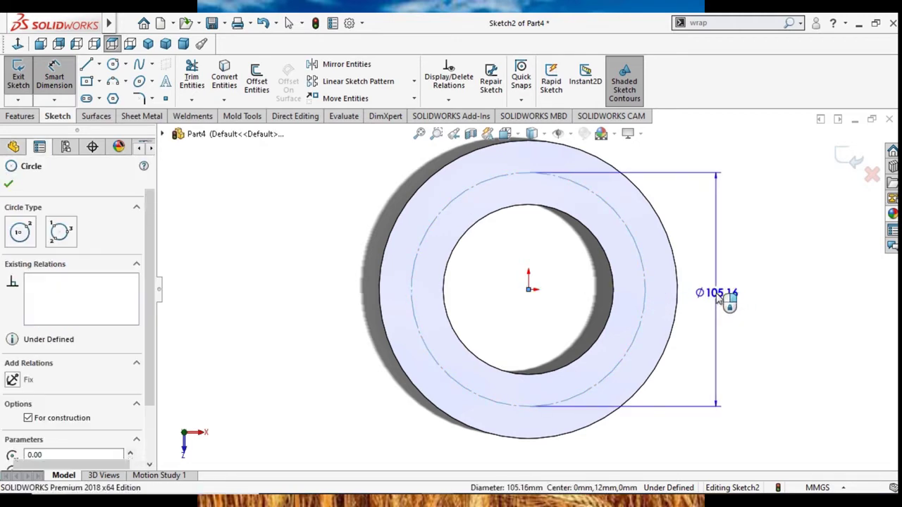
click(716, 298)
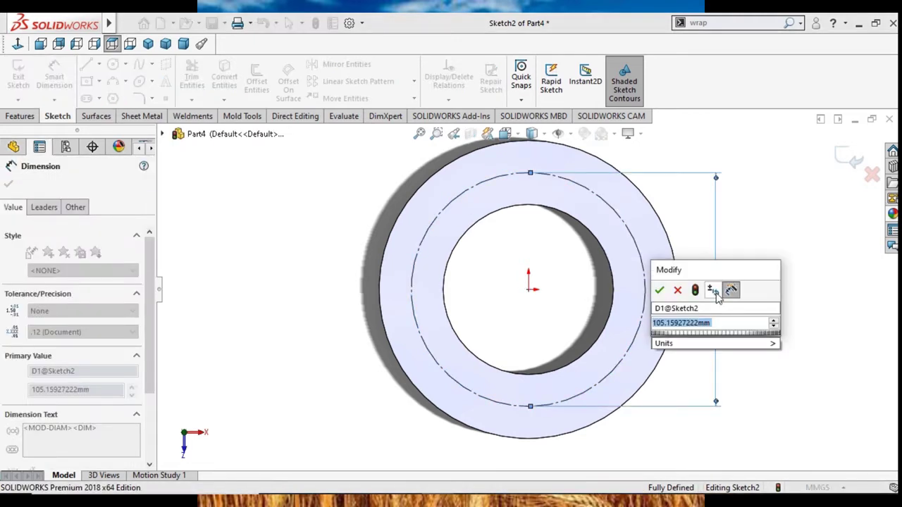
text(105)
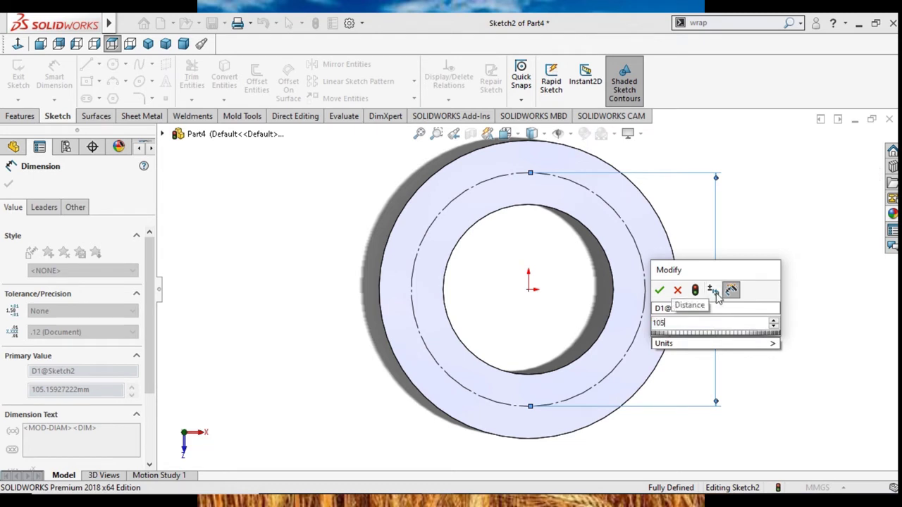
key(Return)
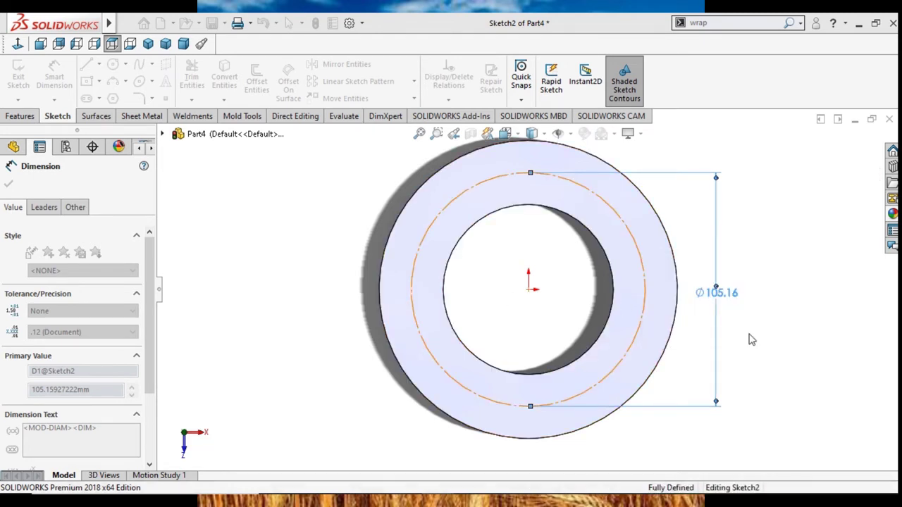
scroll(663, 391, up, 3)
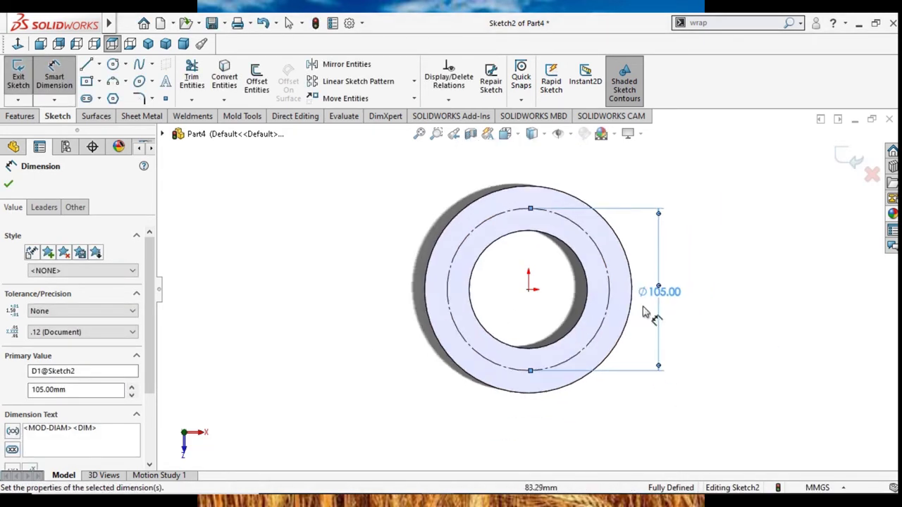
scroll(648, 303, down, 2)
scroll(631, 273, down, 1)
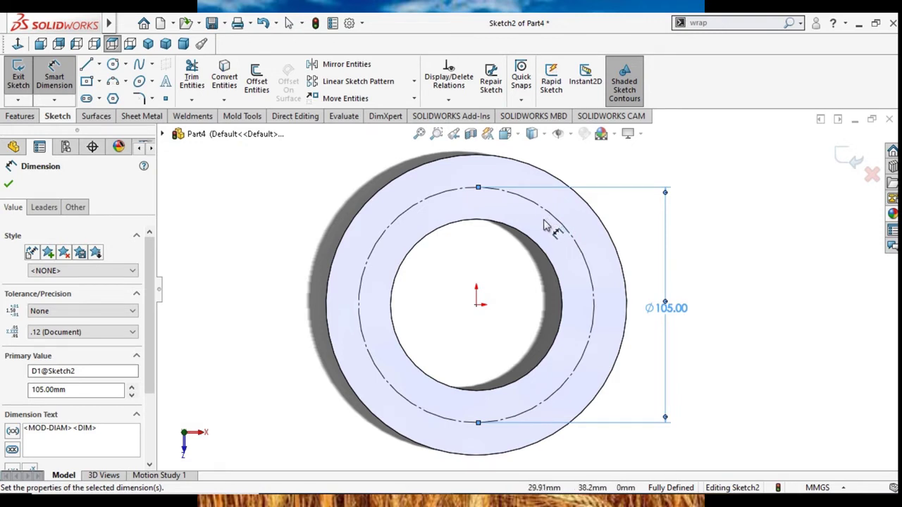
scroll(544, 225, down, 1)
scroll(544, 226, down, 2)
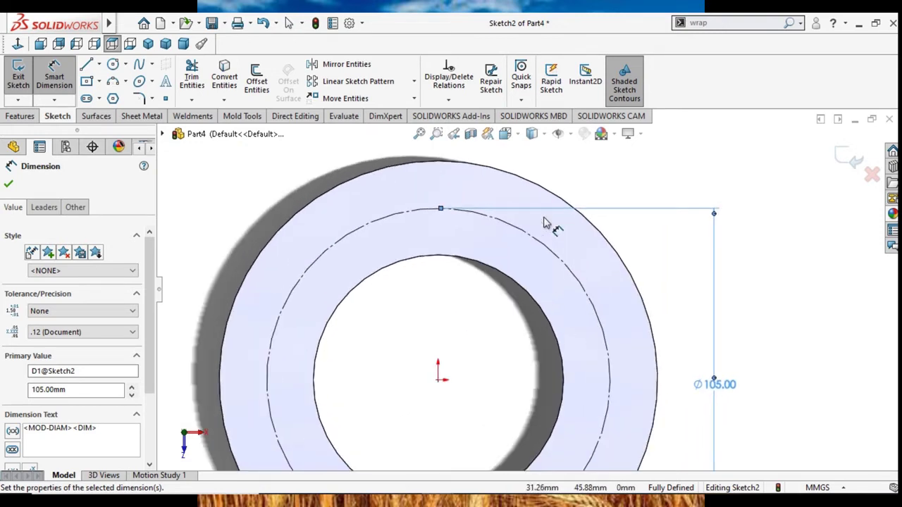
click(8, 186)
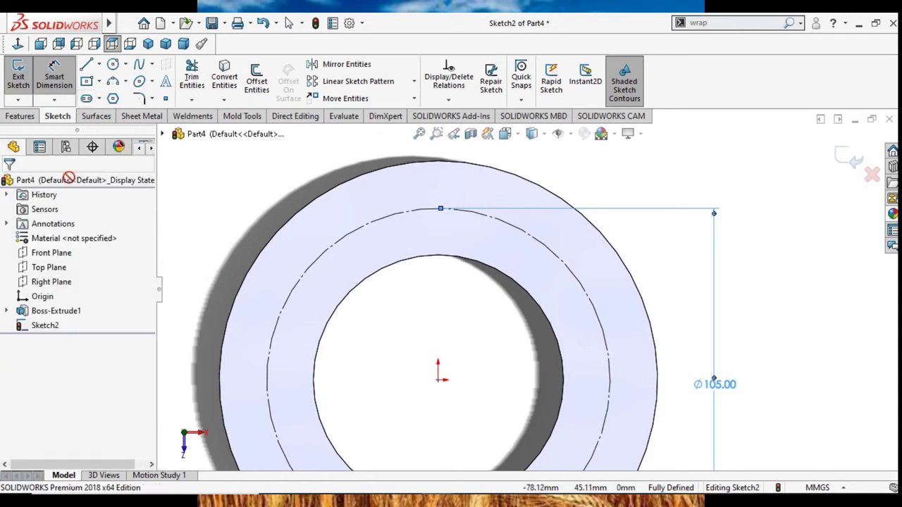
key(Escape)
Draw a small circle centred on the top point of the construction circle
click(113, 65)
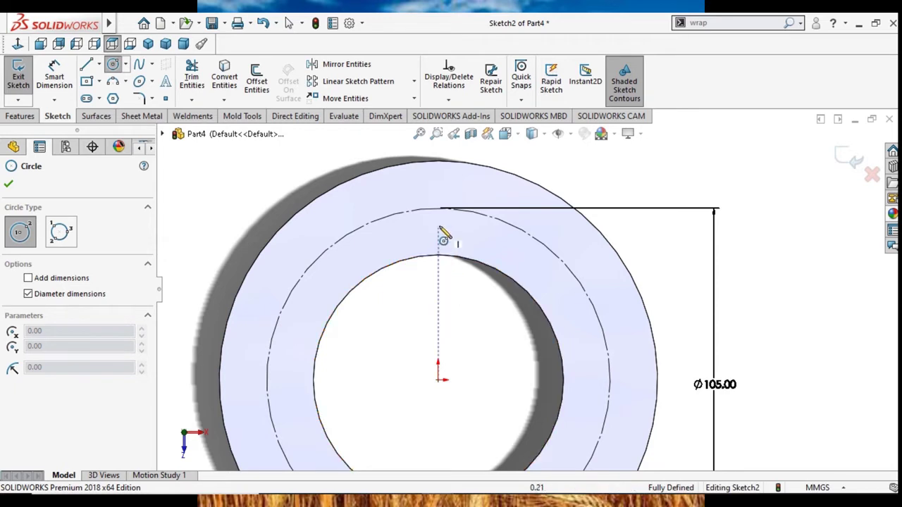
click(437, 210)
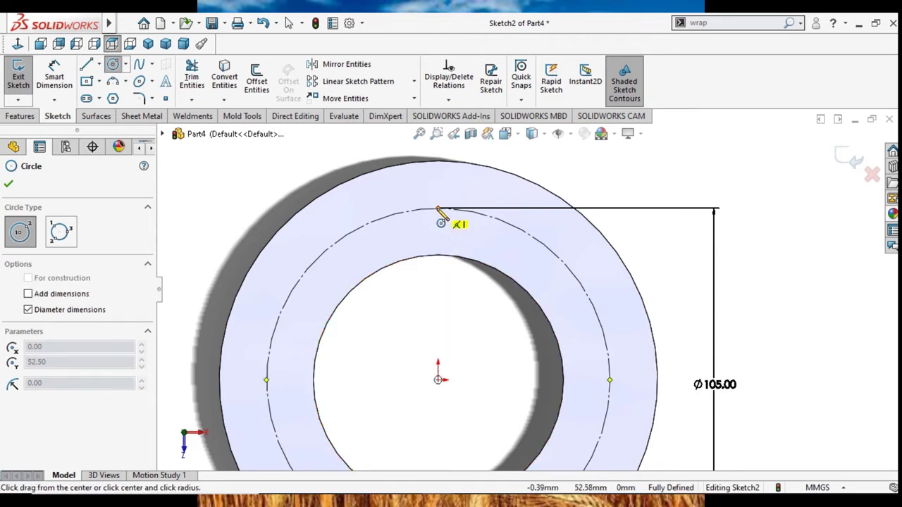
click(441, 247)
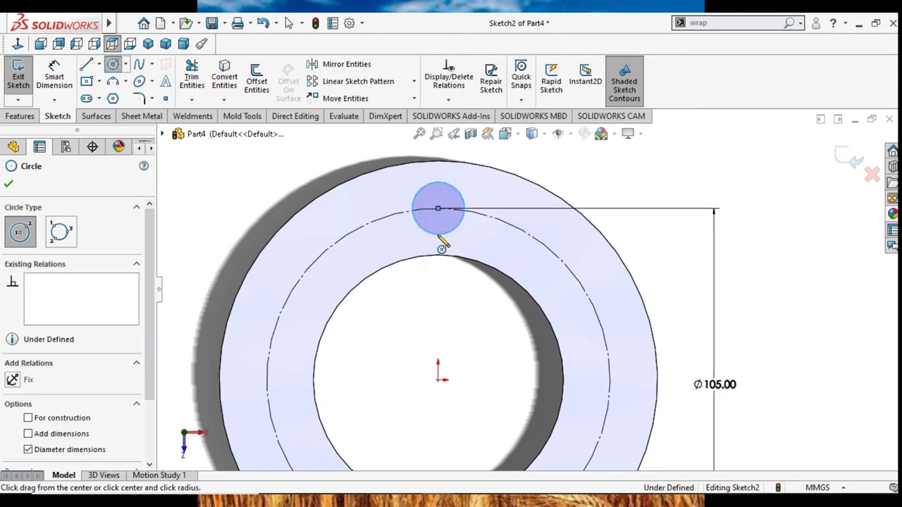
right_click(590, 195)
click(619, 198)
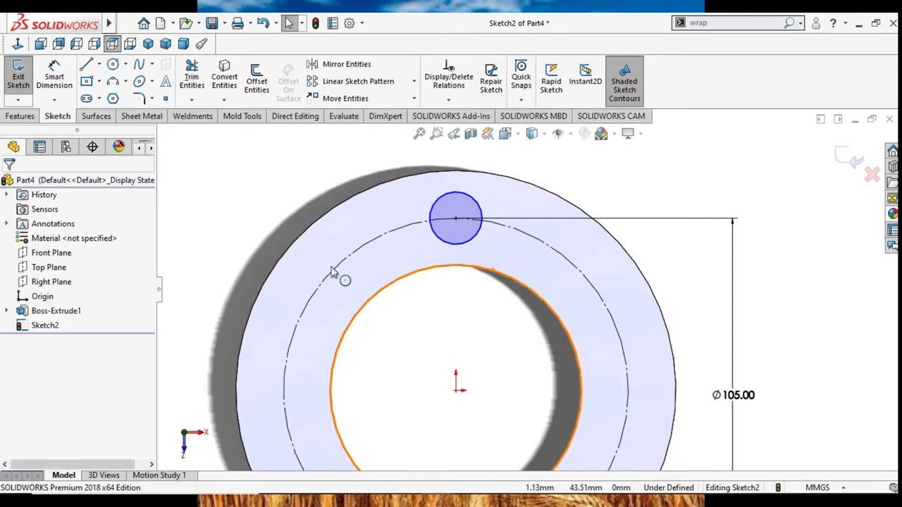
Dimension the small circle's diameter to 22.1 mm
click(54, 78)
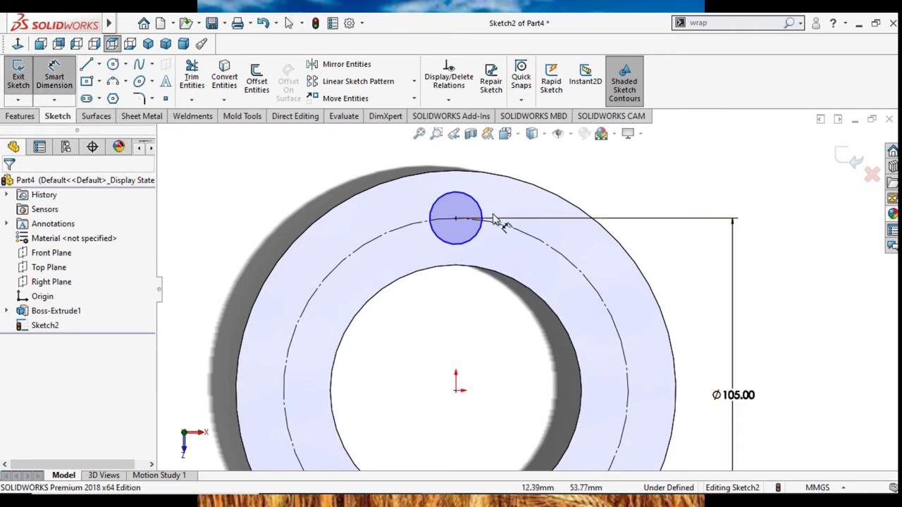
click(485, 218)
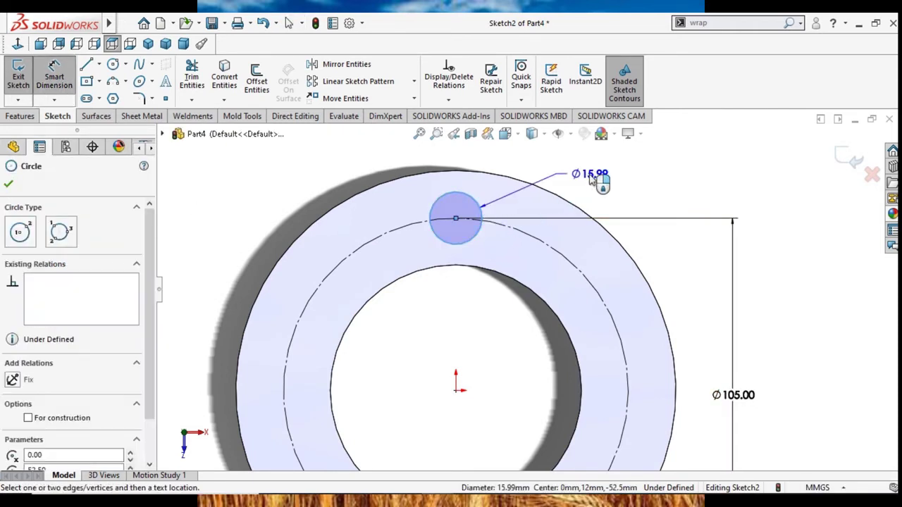
click(589, 181)
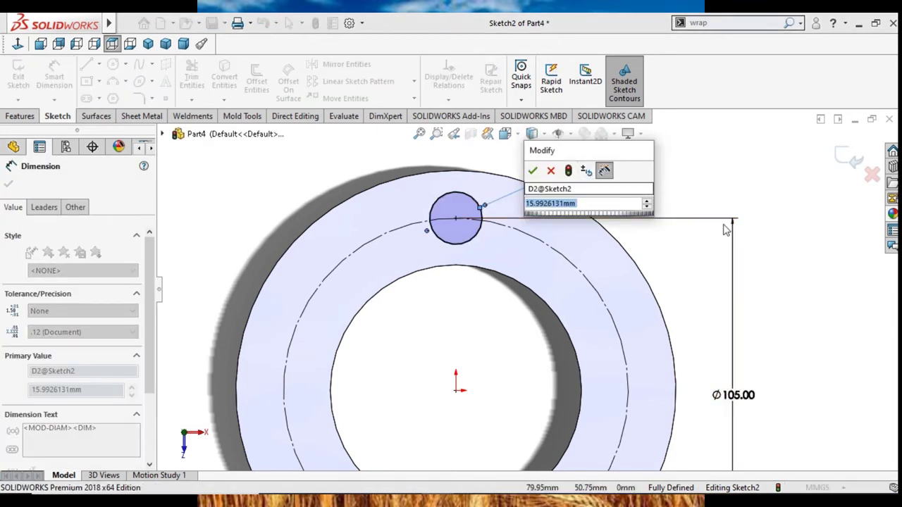
text(22)
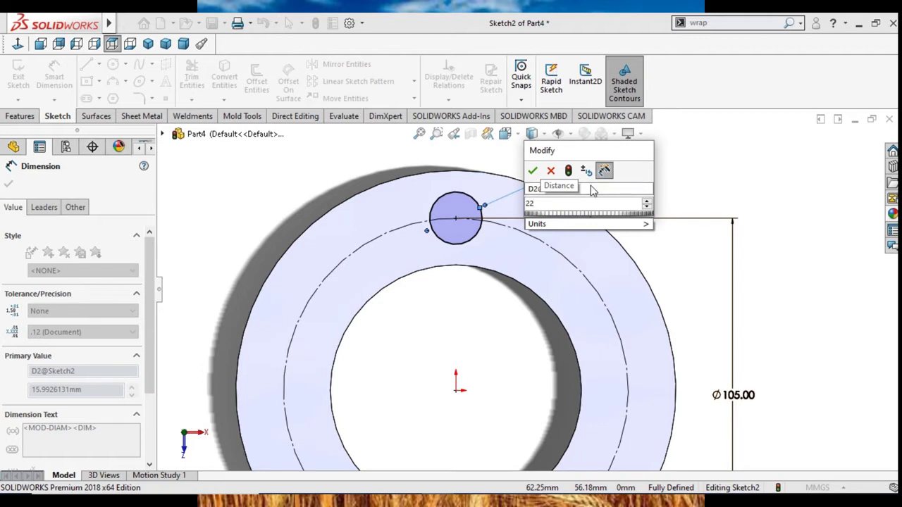
text(.1)
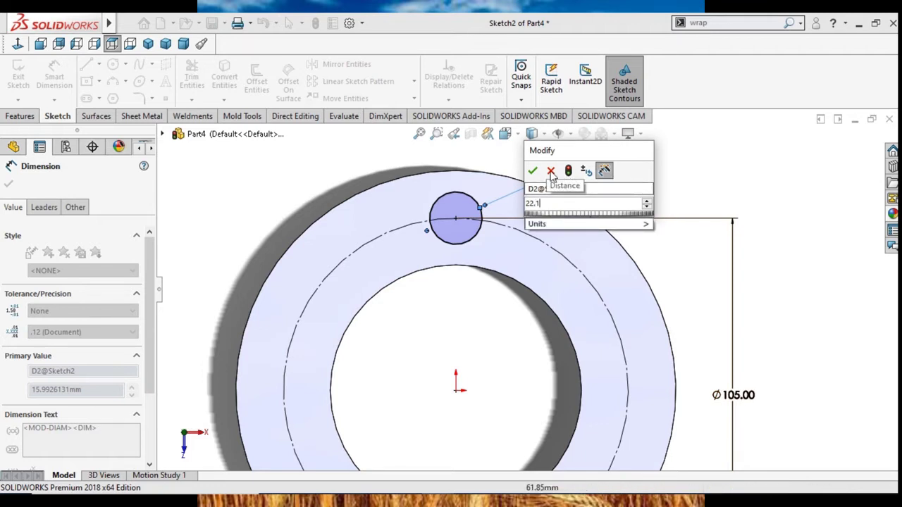
click(534, 172)
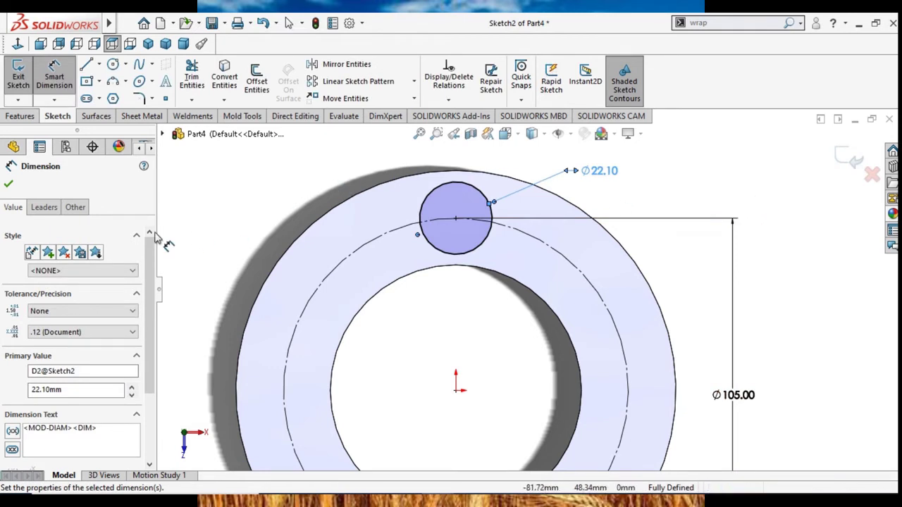
click(8, 183)
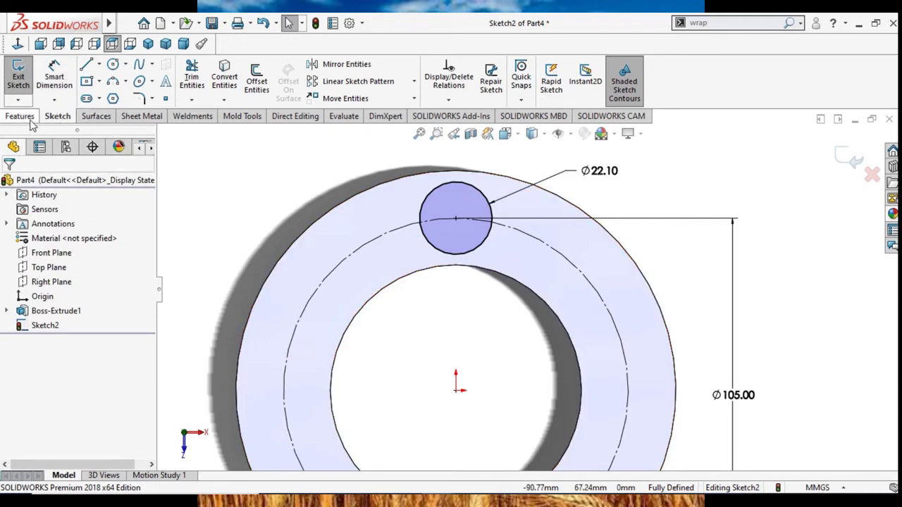
Start a circular sketch pattern with the wrong circle picked, then cancel it
click(431, 242)
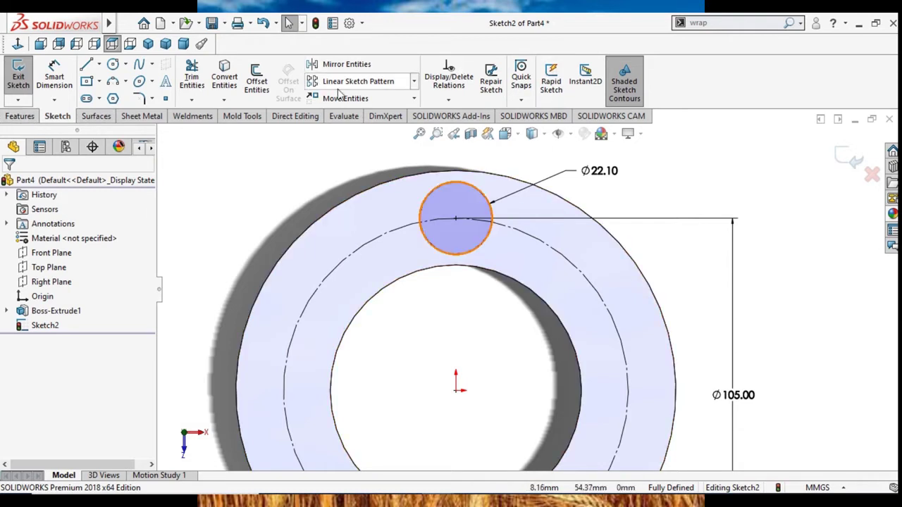
click(415, 82)
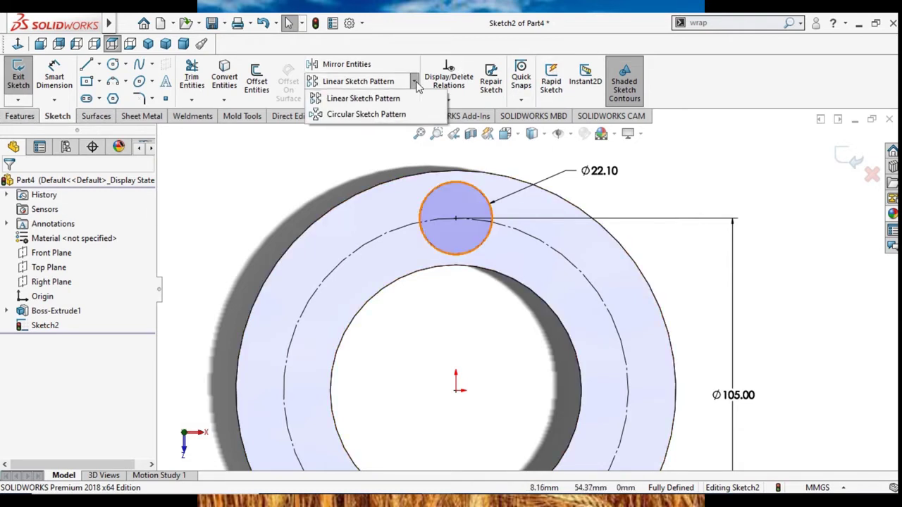
click(386, 116)
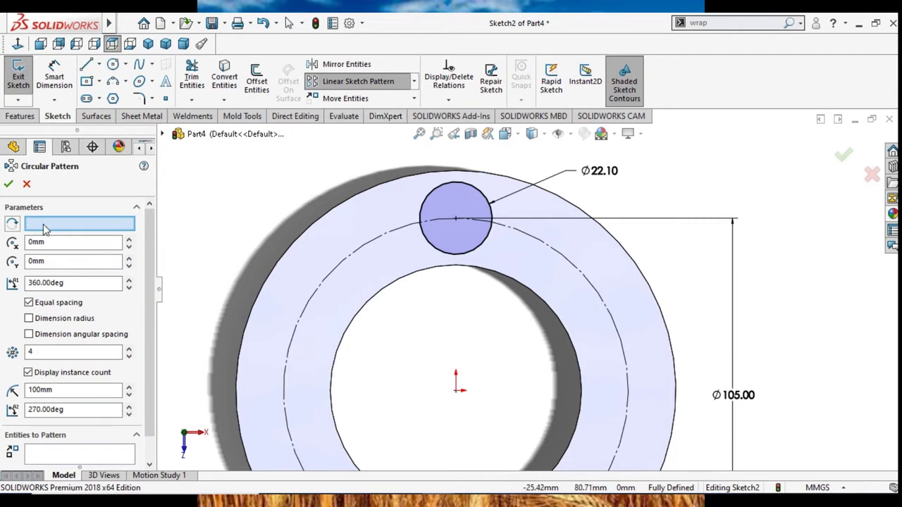
click(337, 266)
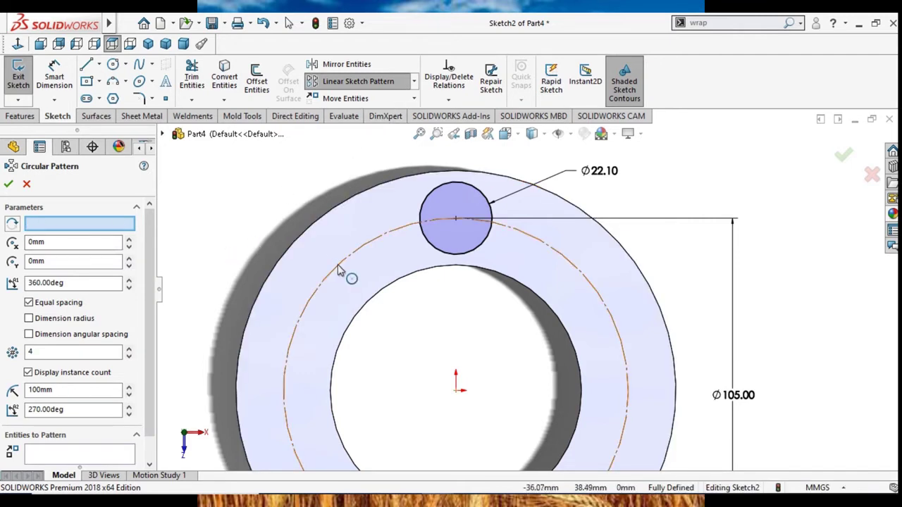
scroll(416, 316, up, 3)
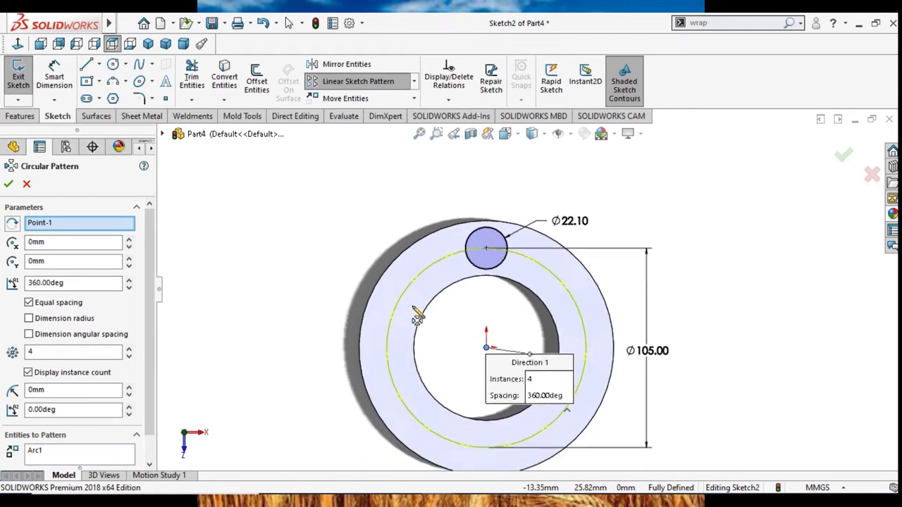
scroll(416, 316, down, 2)
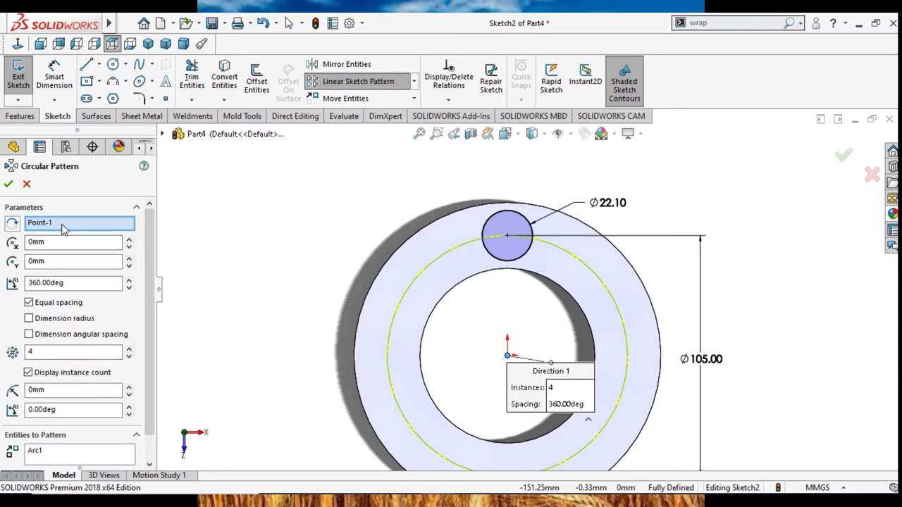
click(27, 184)
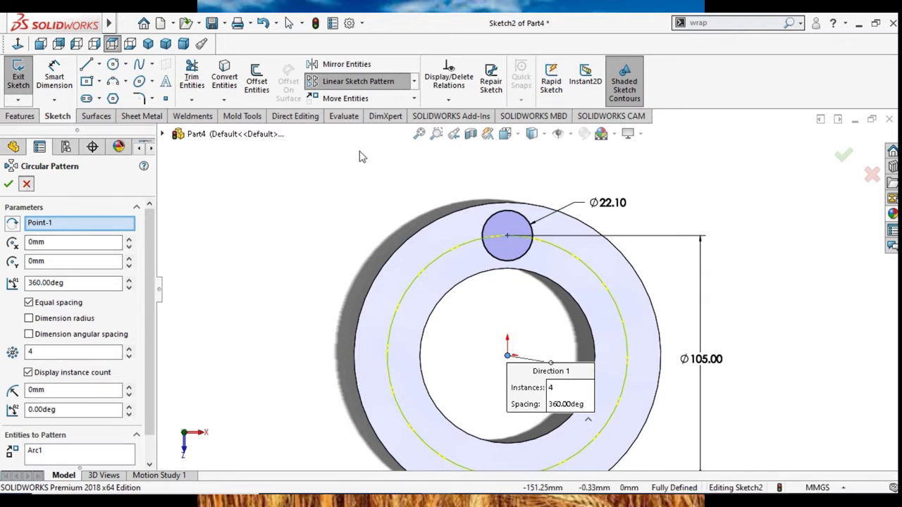
Circular-pattern the Ø22.10 circle into 14 equally spaced instances
click(414, 82)
click(364, 115)
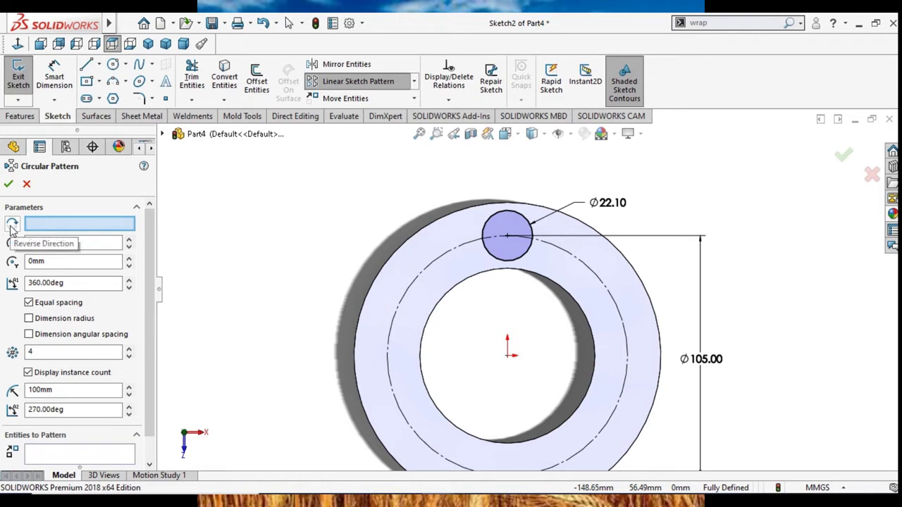
mouse_move(151, 318)
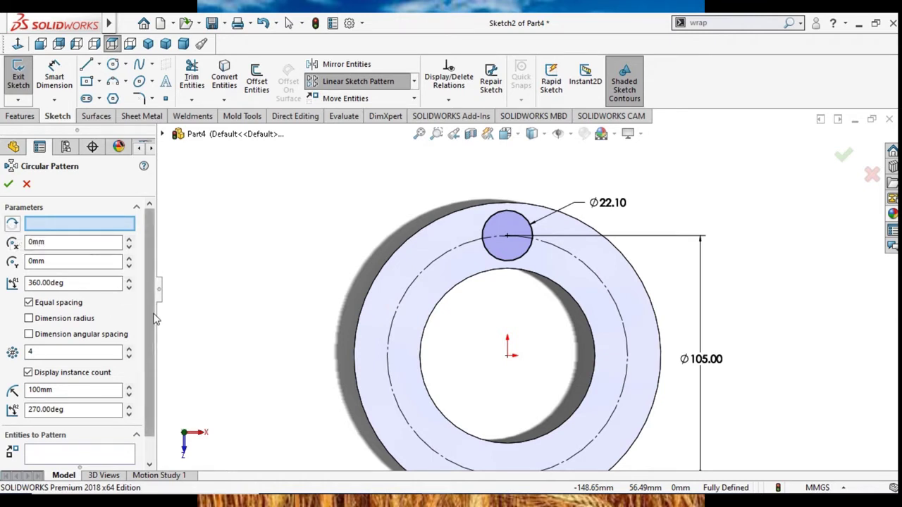
drag(150, 312, 145, 340)
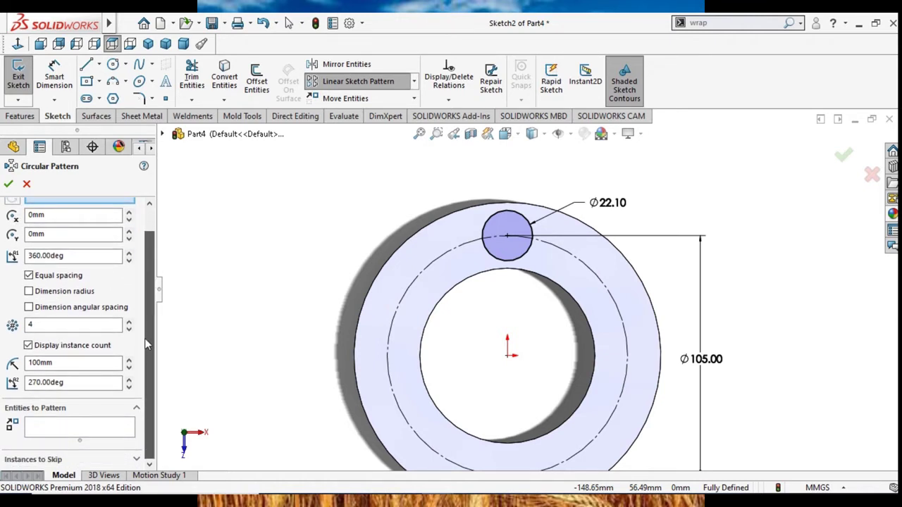
click(37, 433)
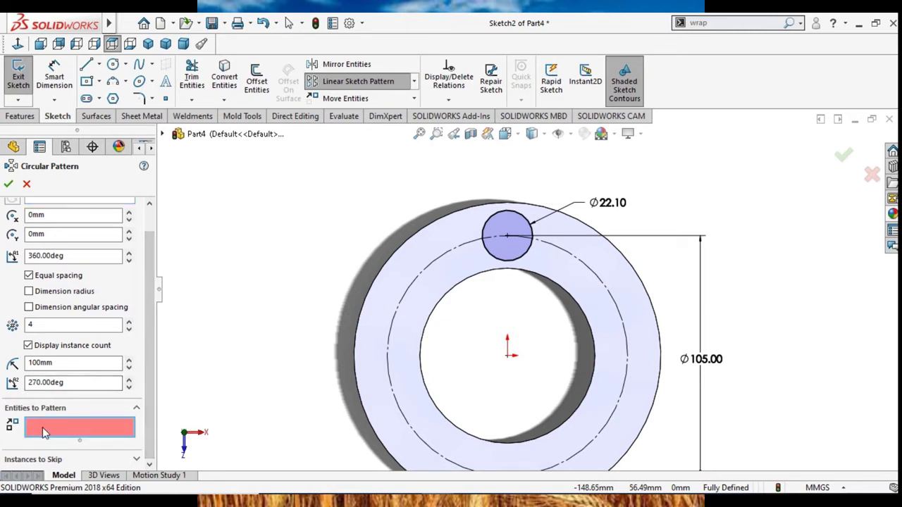
click(502, 257)
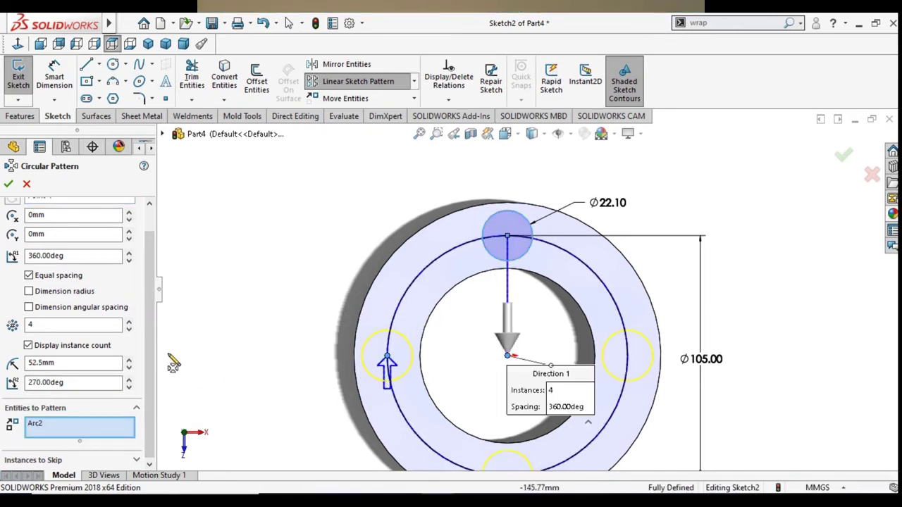
scroll(162, 303, up, 1)
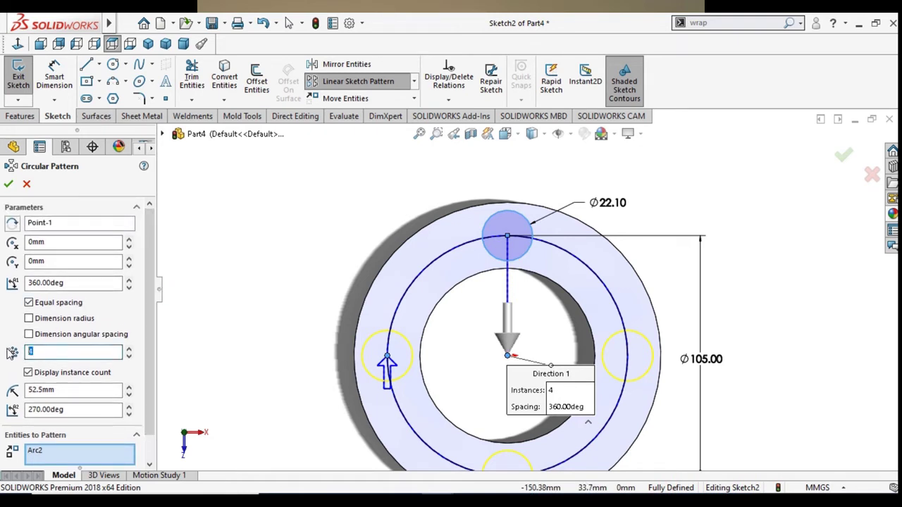
text(14)
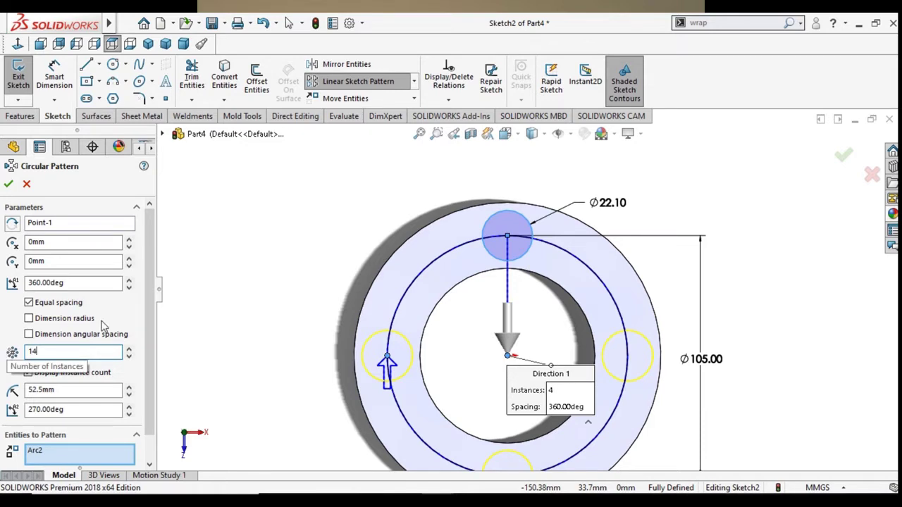
key(Return)
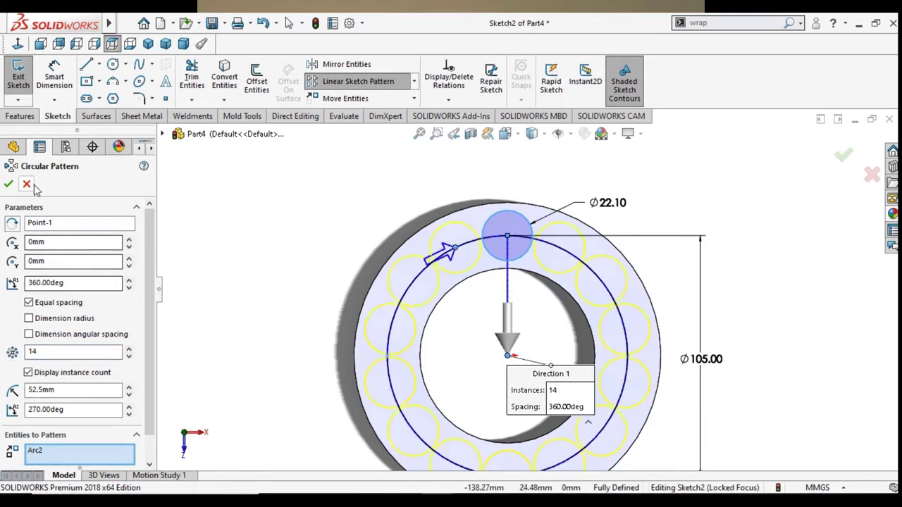
click(8, 183)
scroll(600, 324, up, 2)
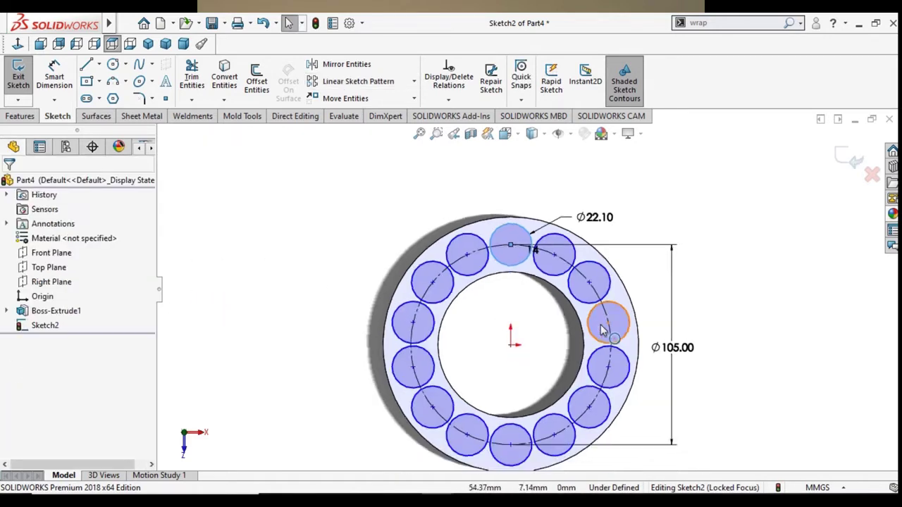
scroll(595, 353, up, 1)
scroll(579, 368, down, 1)
scroll(579, 368, down, 1)
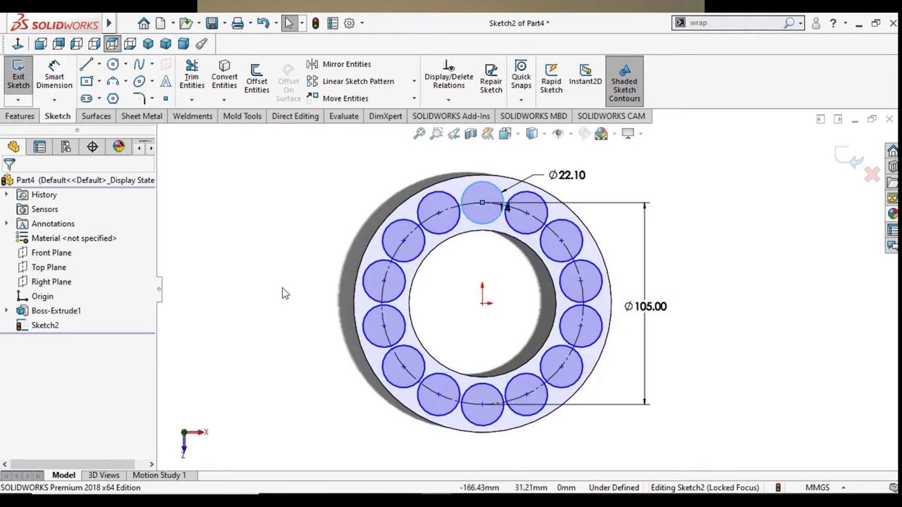
Extrude-cut the 14 circles 12 mm Blind through the ring as Cut-Extrude1
click(769, 237)
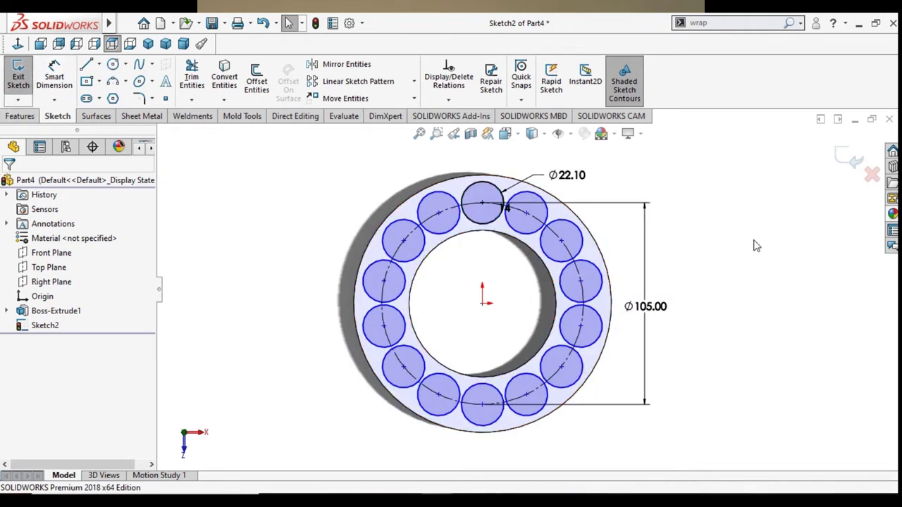
click(23, 119)
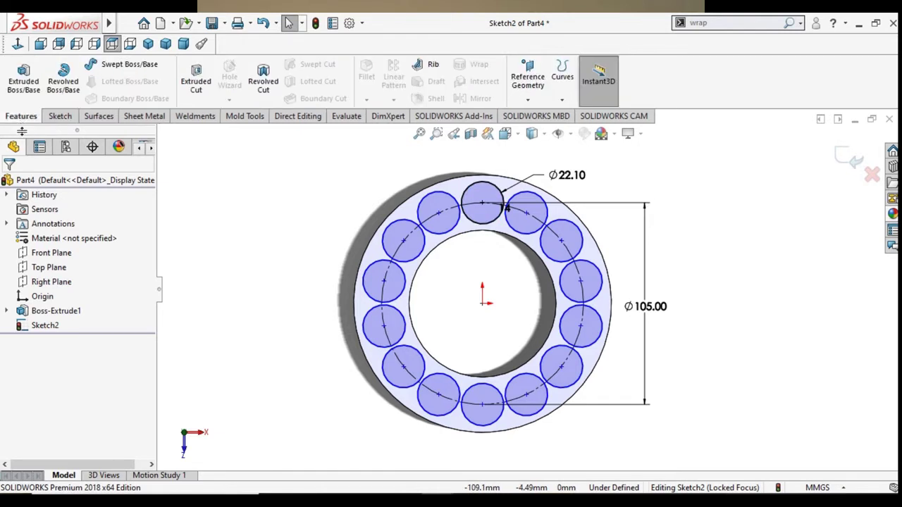
click(196, 84)
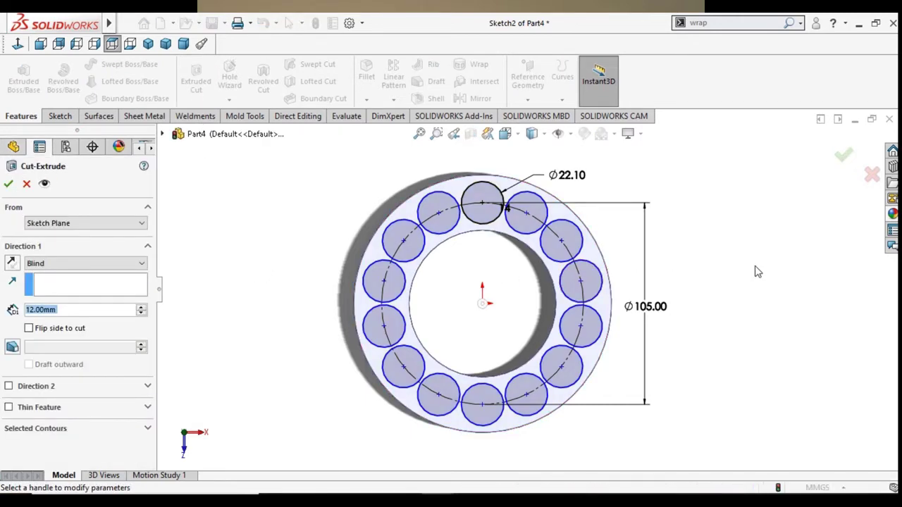
key(ctrl+3)
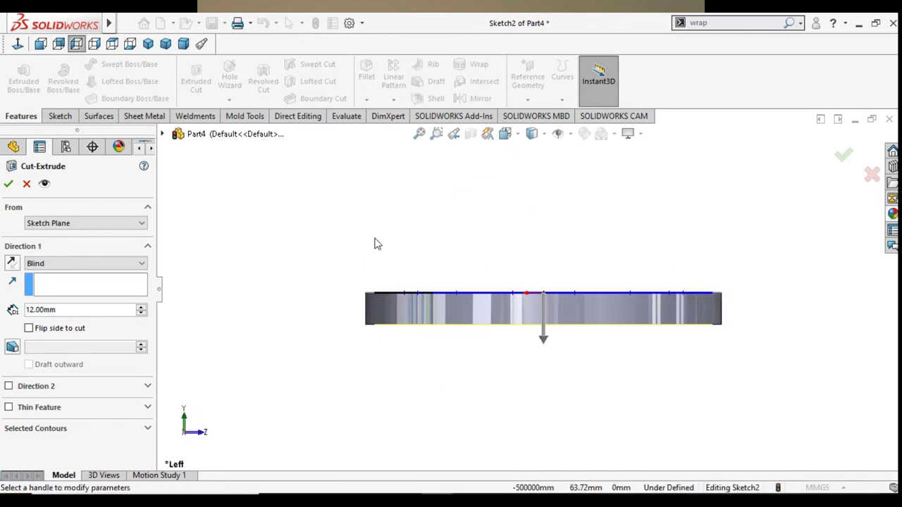
mouse_move(376, 244)
middle_down()
mouse_move(372, 235)
mouse_move(381, 351)
middle_up()
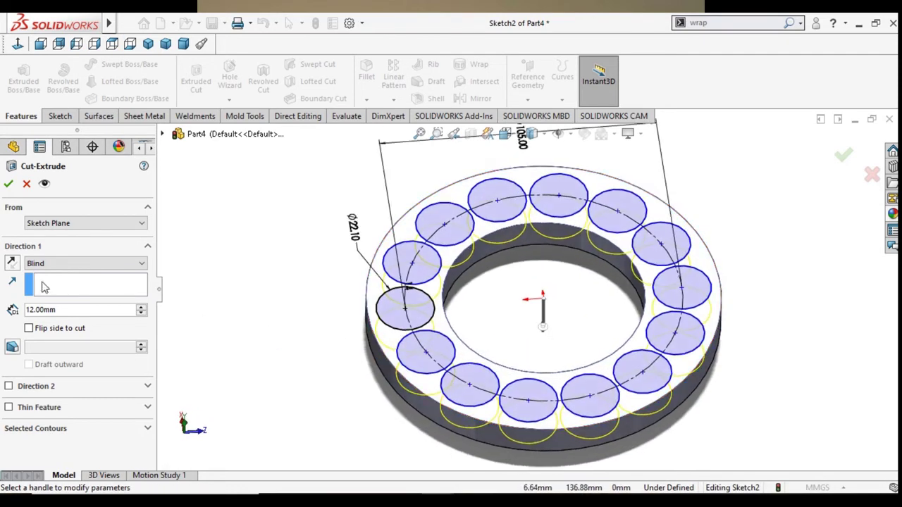
click(9, 183)
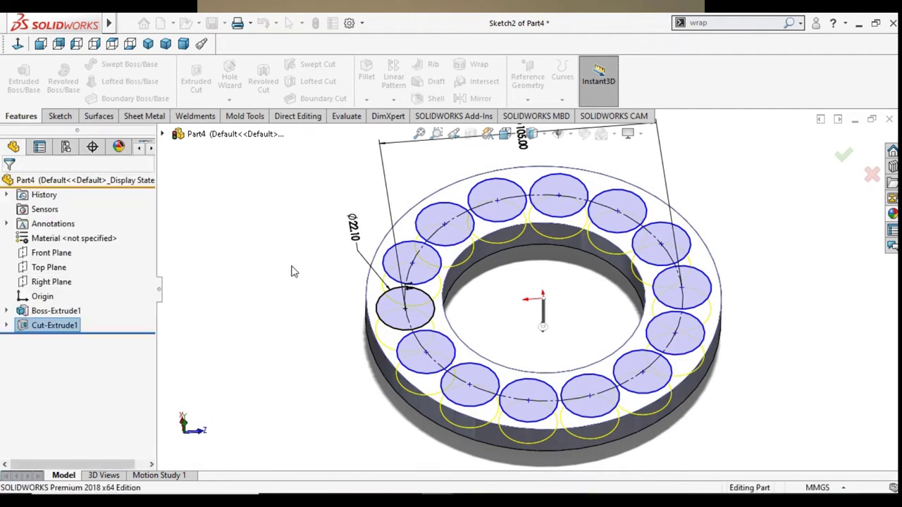
click(775, 326)
mouse_move(775, 327)
middle_down()
mouse_move(781, 312)
mouse_move(714, 407)
mouse_move(617, 362)
mouse_move(676, 331)
mouse_move(783, 299)
mouse_move(779, 351)
mouse_move(701, 380)
mouse_move(670, 204)
mouse_move(687, 197)
mouse_move(539, 264)
mouse_move(517, 288)
mouse_move(540, 304)
middle_up()
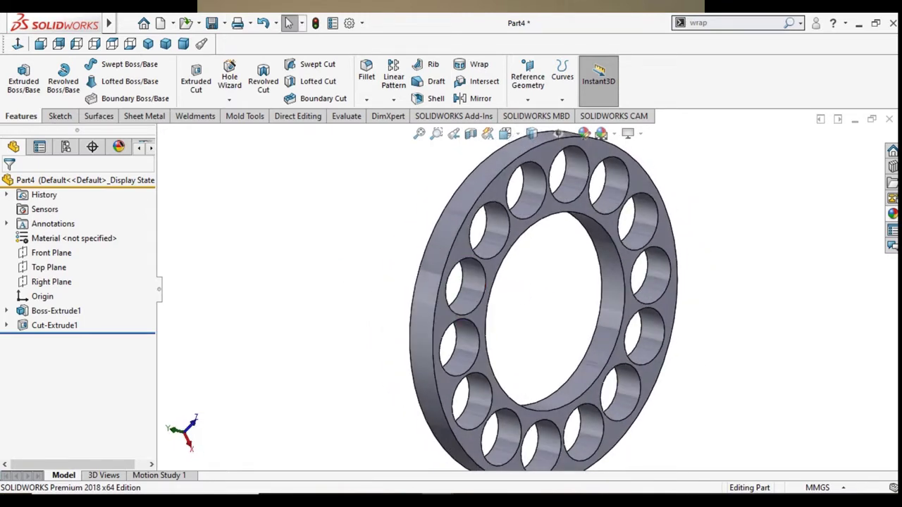
click(17, 43)
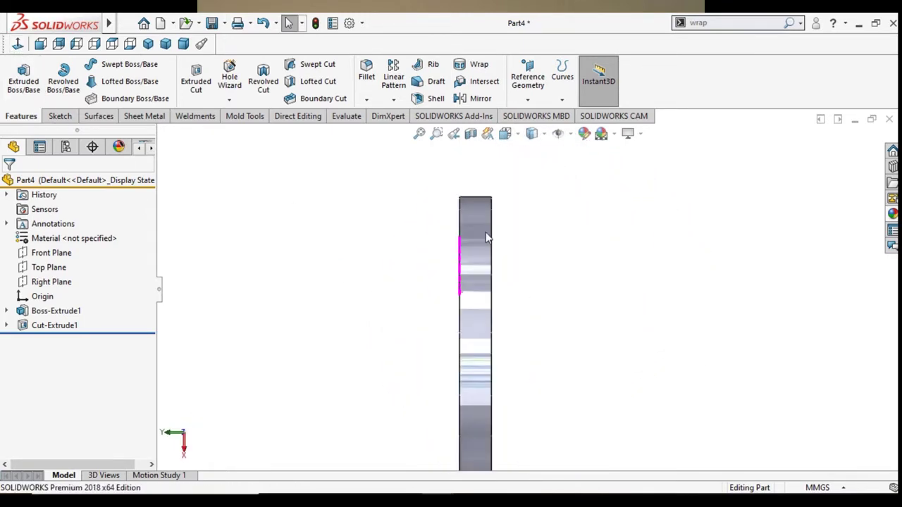
mouse_move(486, 238)
middle_down()
mouse_move(608, 258)
mouse_move(525, 254)
middle_up()
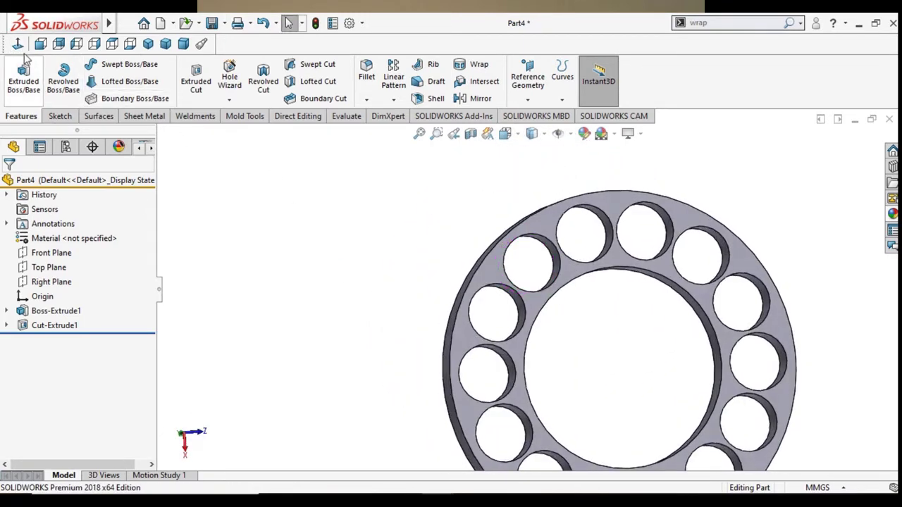
click(17, 44)
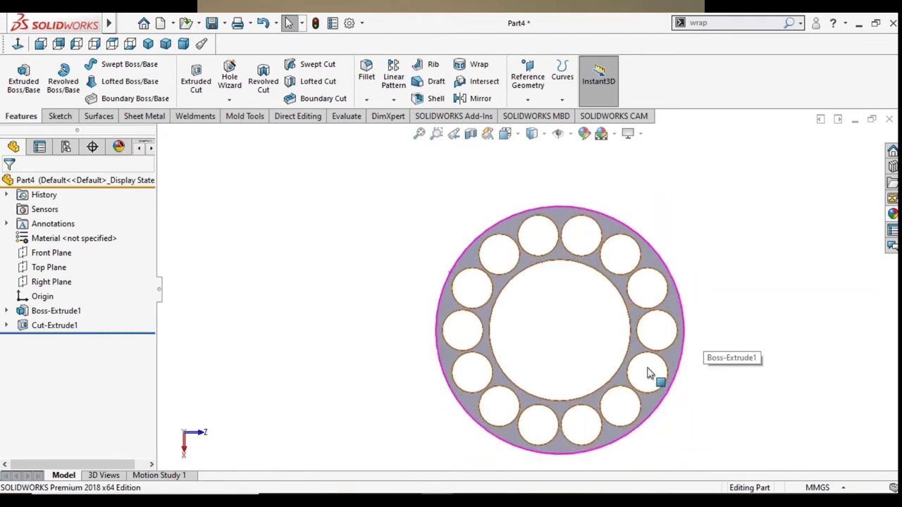
scroll(614, 282, down, 1)
scroll(613, 282, down, 3)
scroll(590, 267, up, 4)
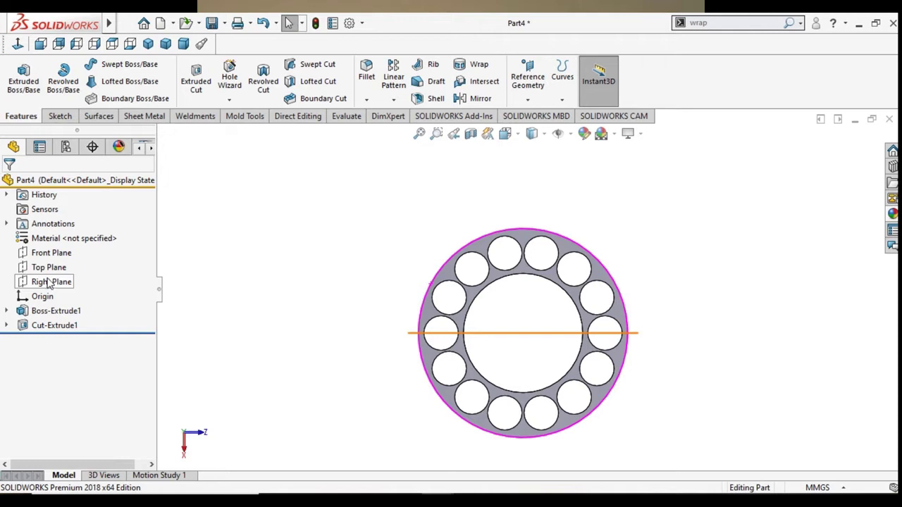
click(48, 284)
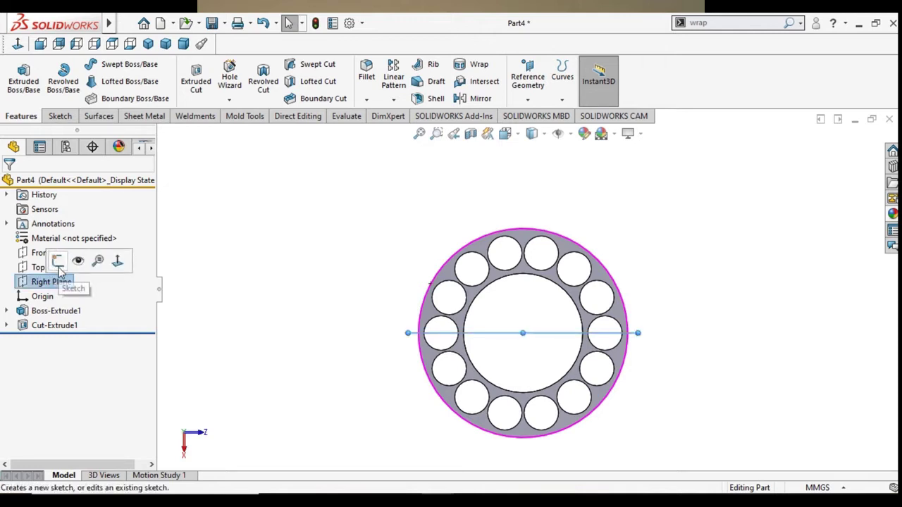
click(207, 314)
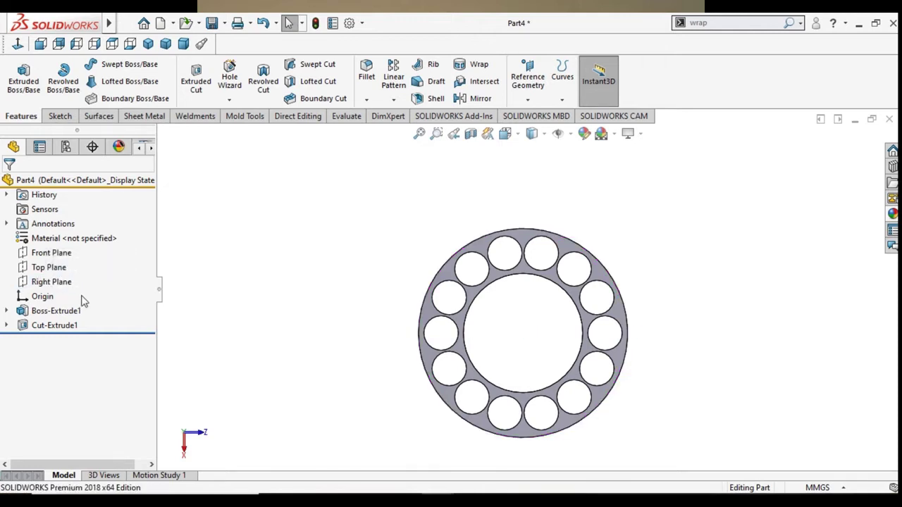
click(48, 255)
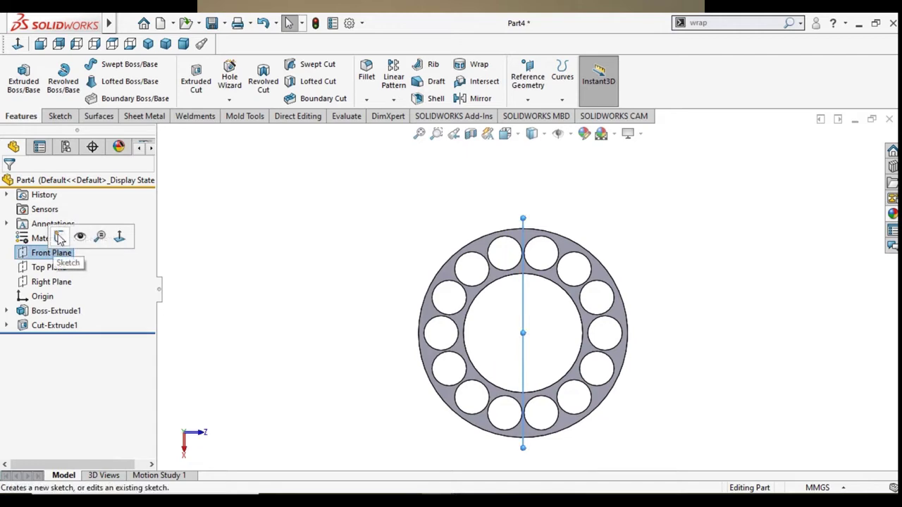
click(60, 237)
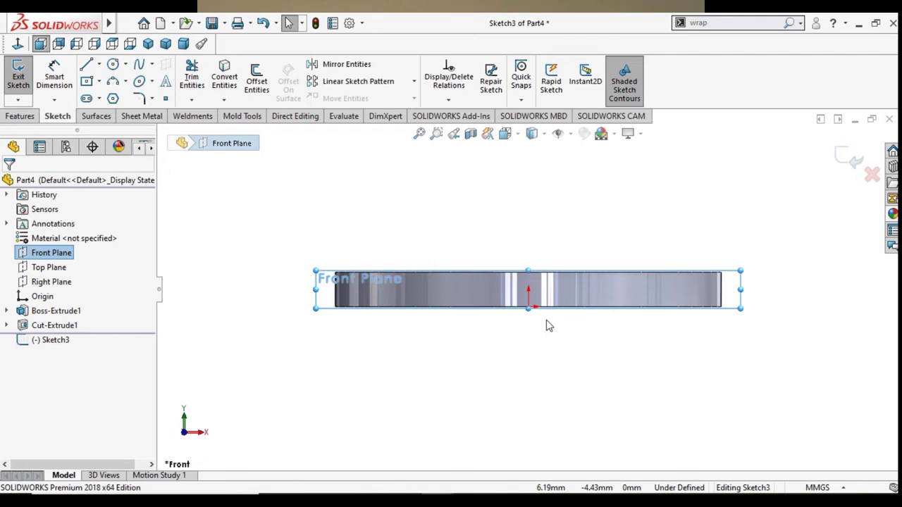
key(ctrl+z)
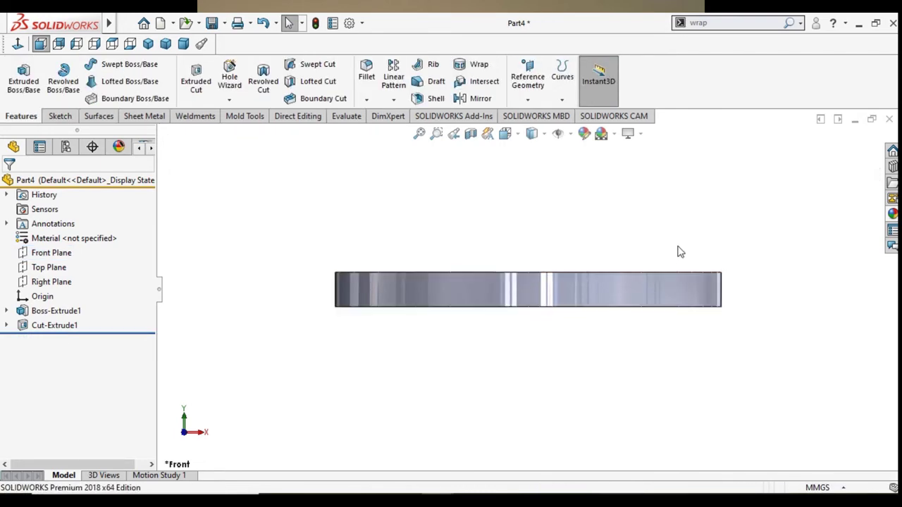
middle_drag(705, 237, 690, 359)
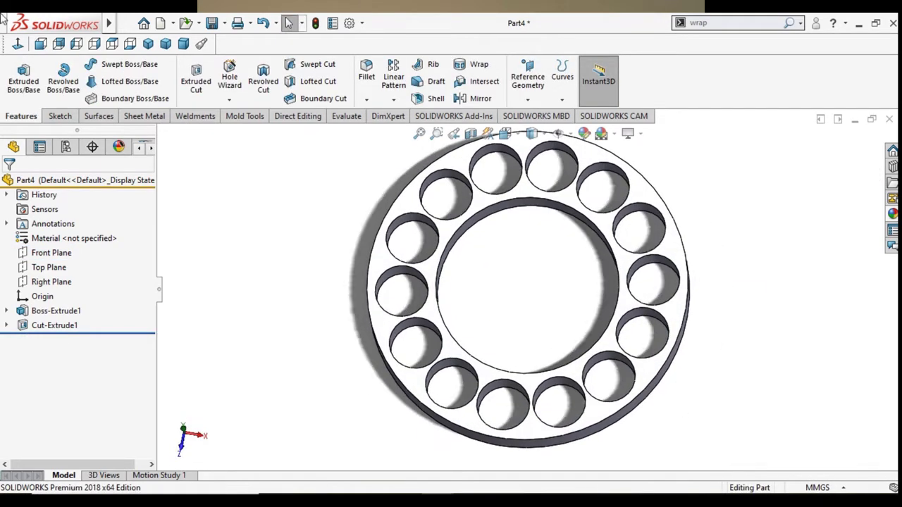
click(20, 44)
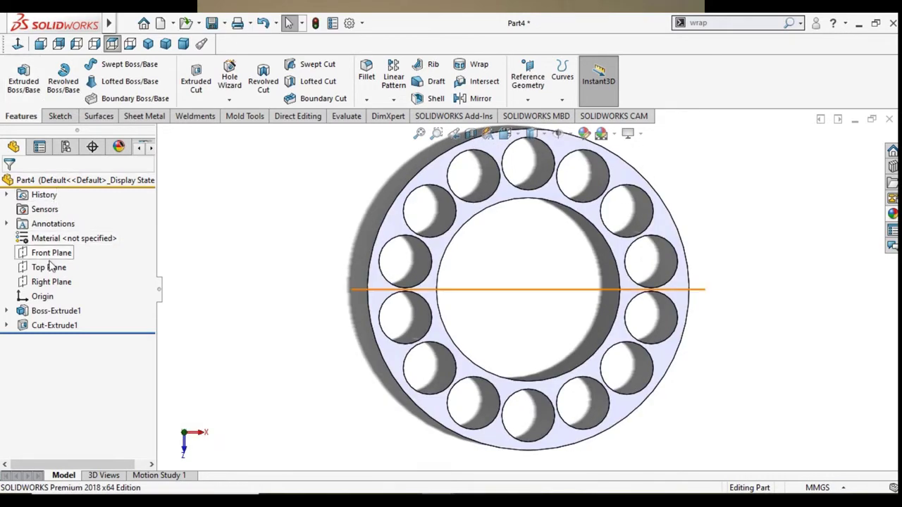
click(48, 288)
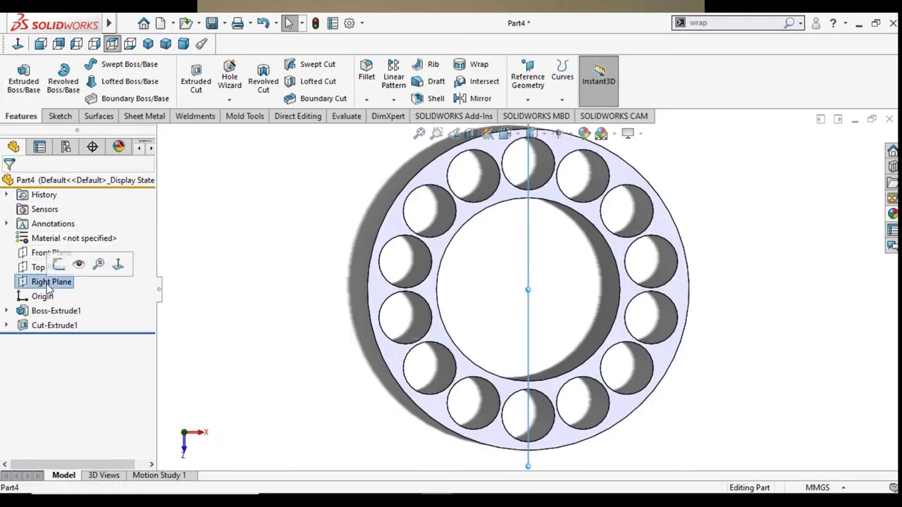
click(55, 266)
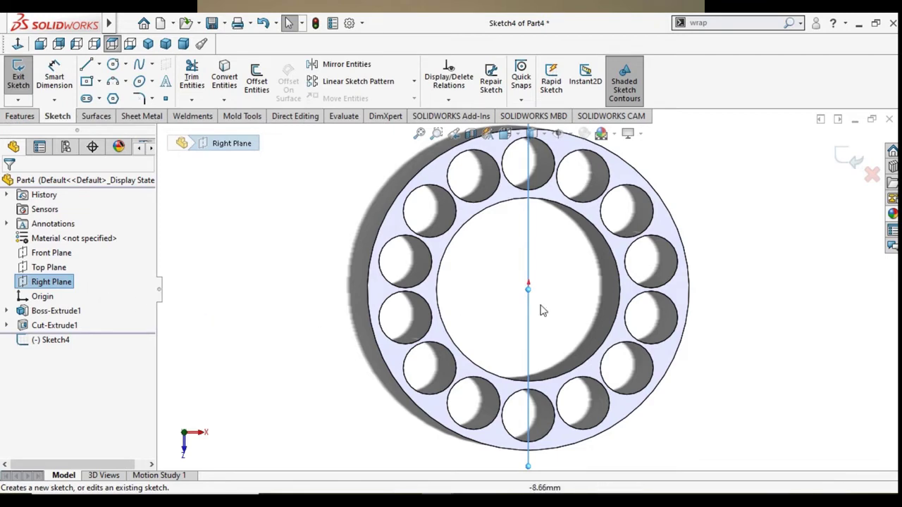
scroll(544, 309, down, 3)
middle_drag(652, 279, 720, 271)
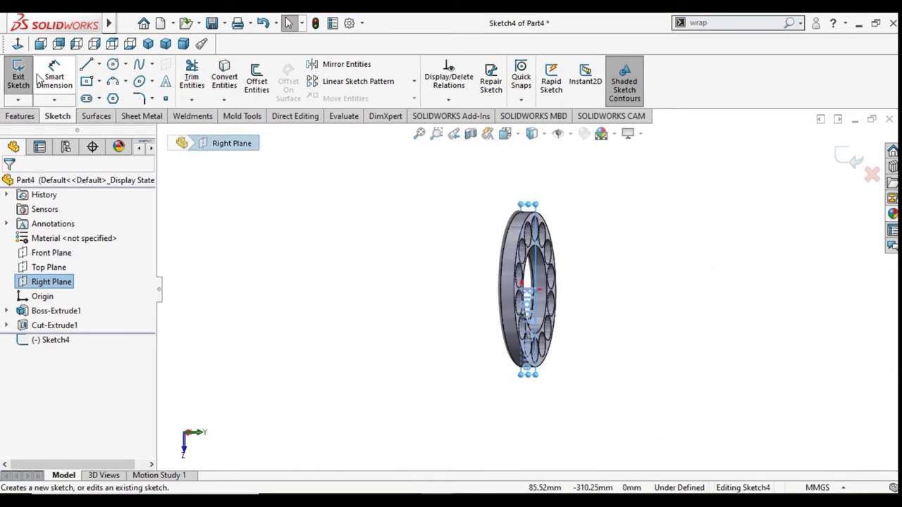
click(18, 43)
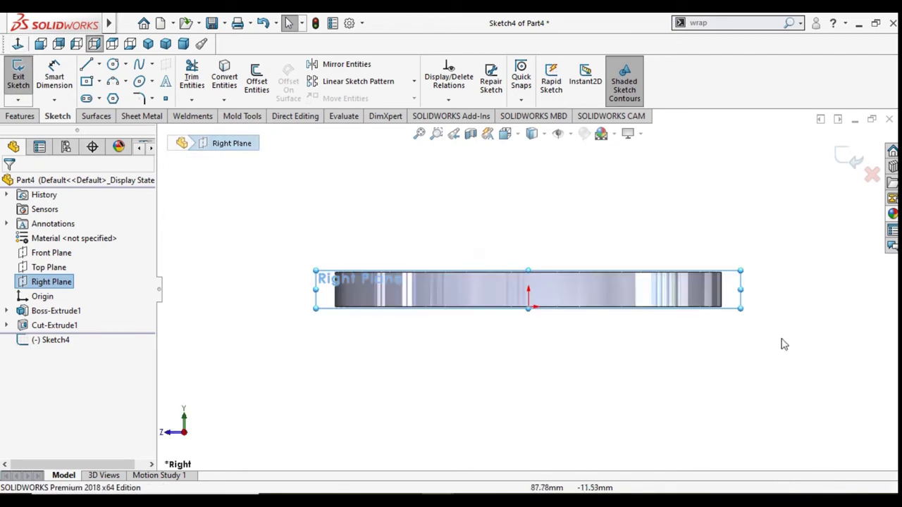
scroll(779, 305, down, 2)
mouse_move(768, 307)
middle_down()
mouse_move(770, 323)
mouse_move(770, 315)
middle_up()
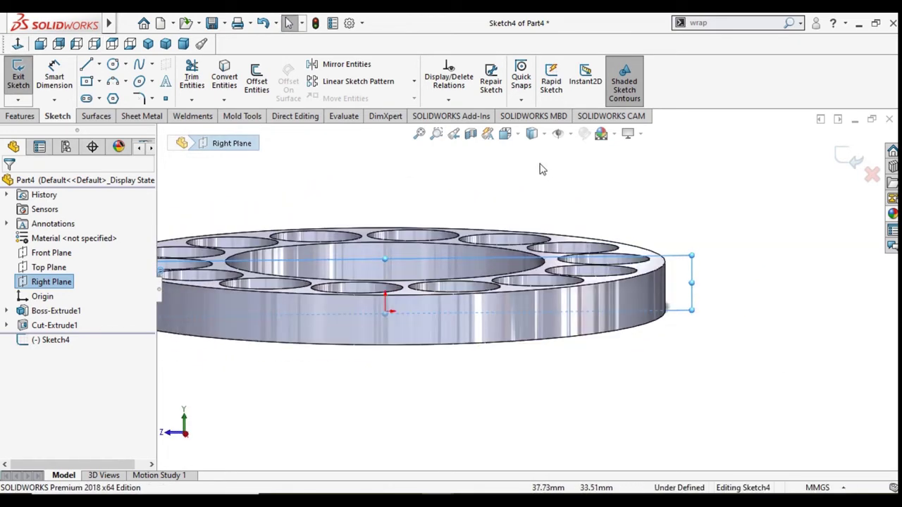
click(544, 138)
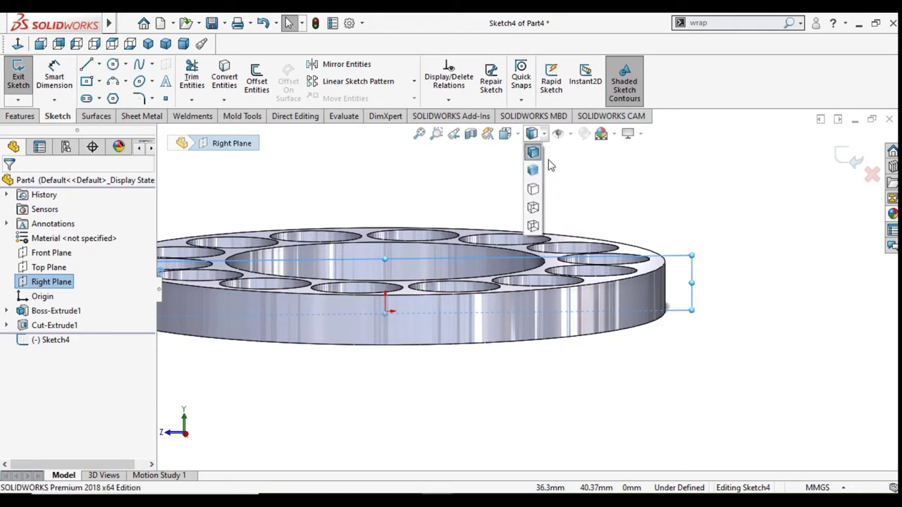
click(539, 195)
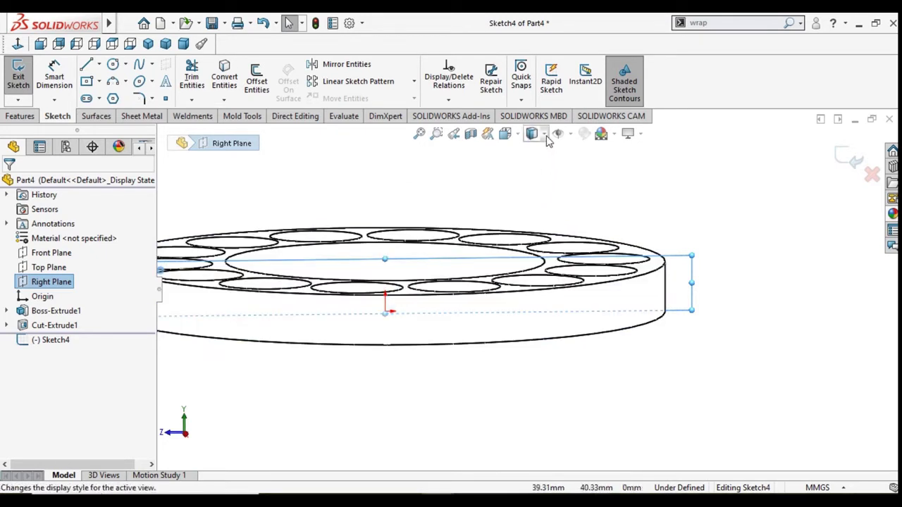
click(545, 137)
click(533, 209)
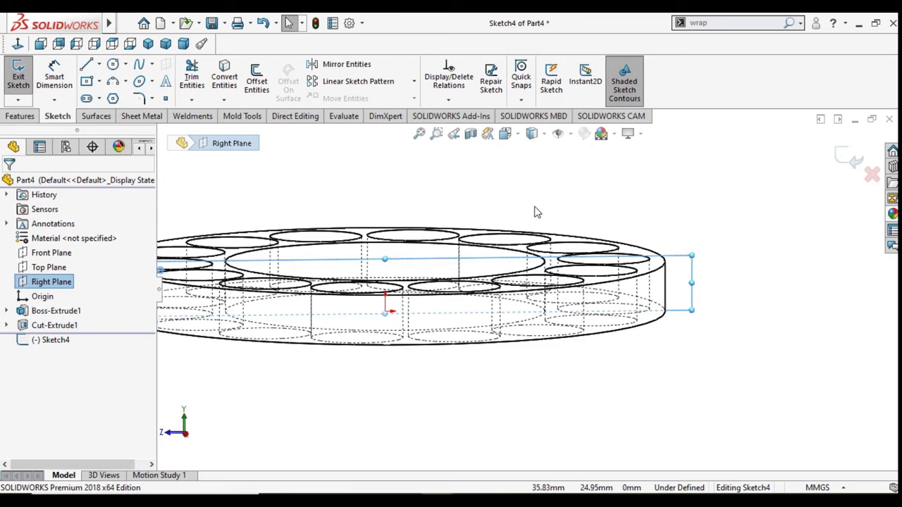
click(691, 368)
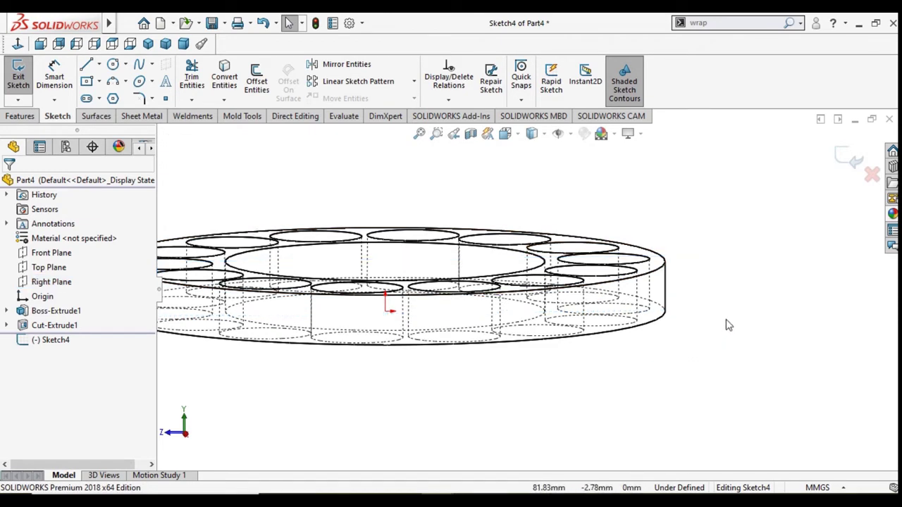
mouse_move(728, 325)
middle_down()
mouse_move(684, 231)
mouse_move(630, 191)
mouse_move(549, 159)
middle_up()
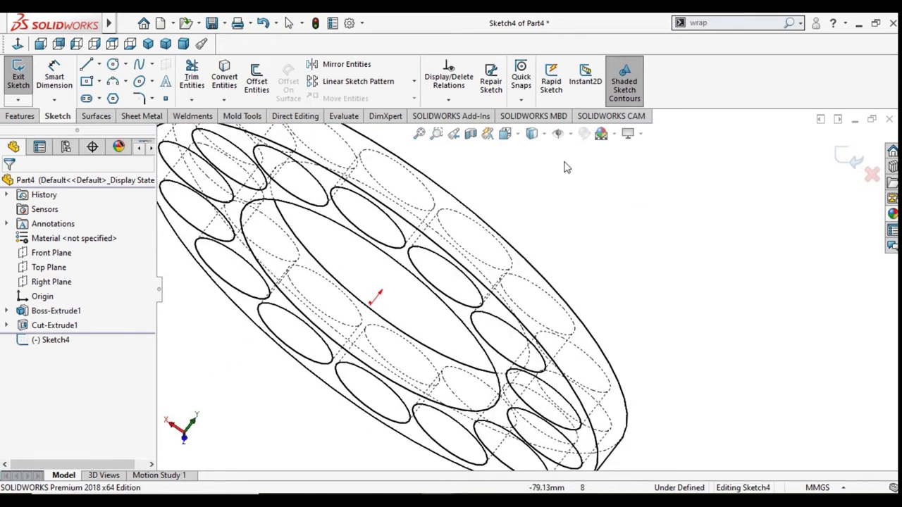
click(518, 134)
click(534, 151)
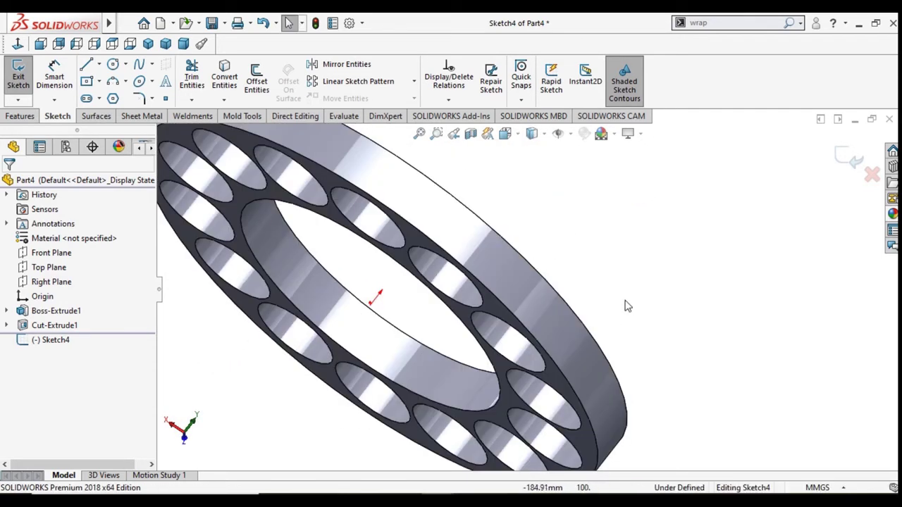
scroll(627, 306, up, 2)
scroll(593, 368, up, 2)
scroll(593, 369, up, 3)
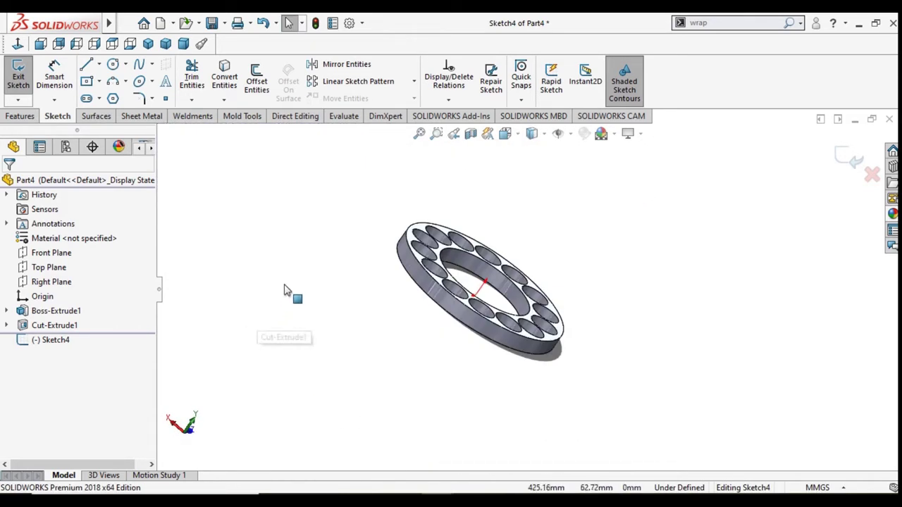
mouse_move(286, 291)
middle_down()
mouse_move(306, 218)
mouse_move(363, 176)
mouse_move(566, 415)
mouse_move(632, 274)
middle_up()
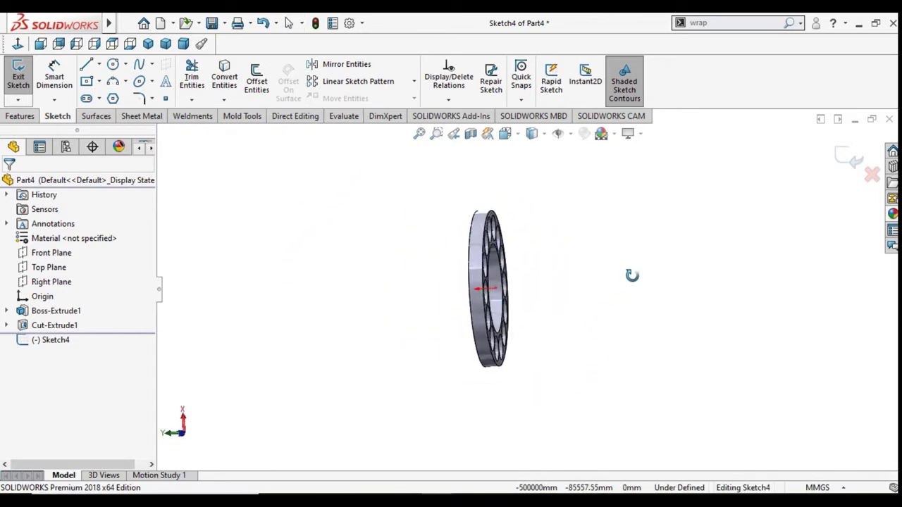
click(18, 44)
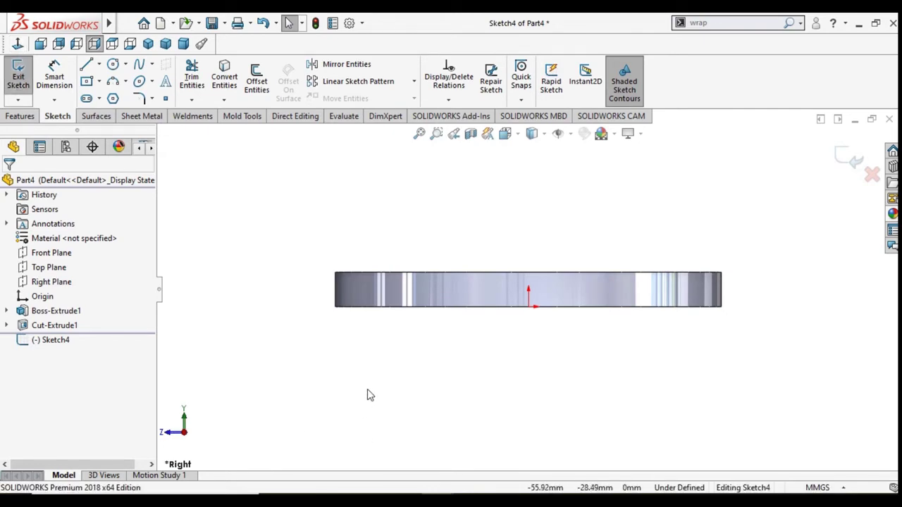
key(ctrl+b)
mouse_move(659, 230)
middle_down()
mouse_move(676, 232)
mouse_move(678, 294)
middle_up()
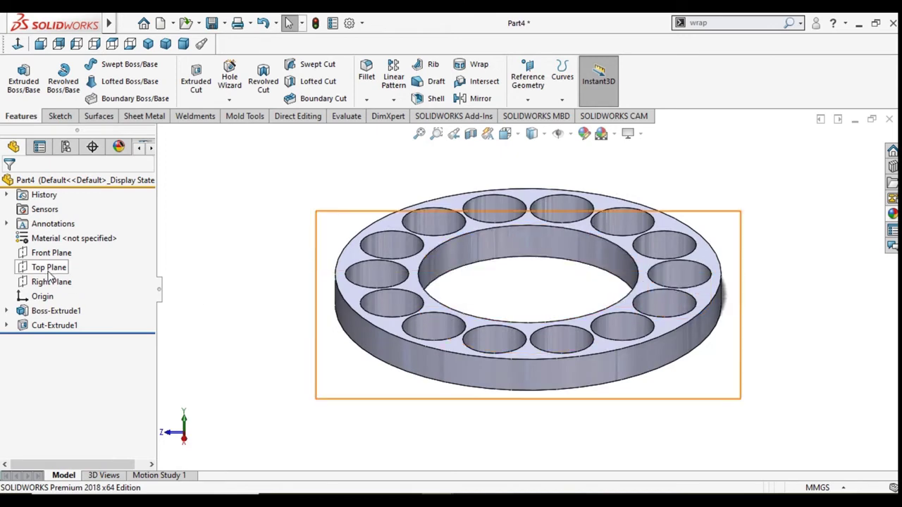
Rotate the ring toward the front and open Sketch5 on the Front Plane
mouse_move(775, 330)
middle_down()
mouse_move(700, 292)
mouse_move(648, 342)
mouse_move(667, 165)
mouse_move(685, 153)
middle_up()
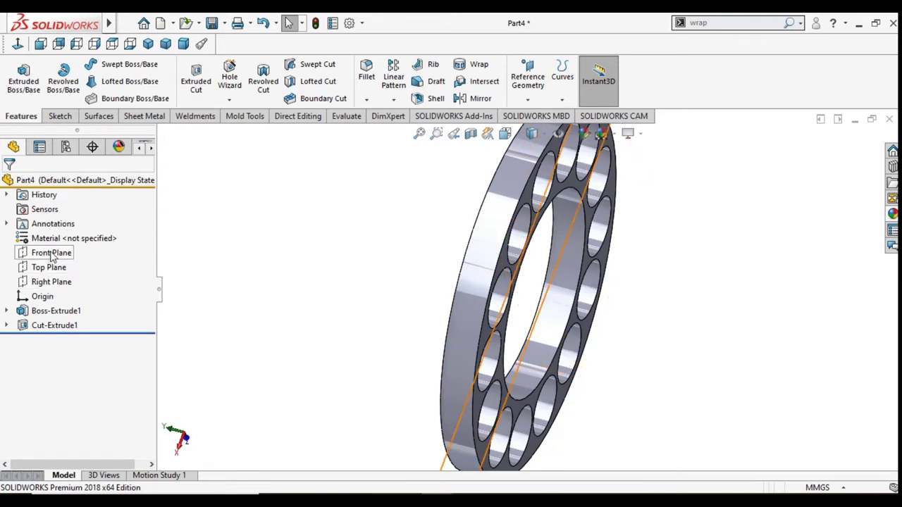
scroll(558, 374, up, 2)
scroll(563, 370, up, 2)
scroll(648, 298, down, 3)
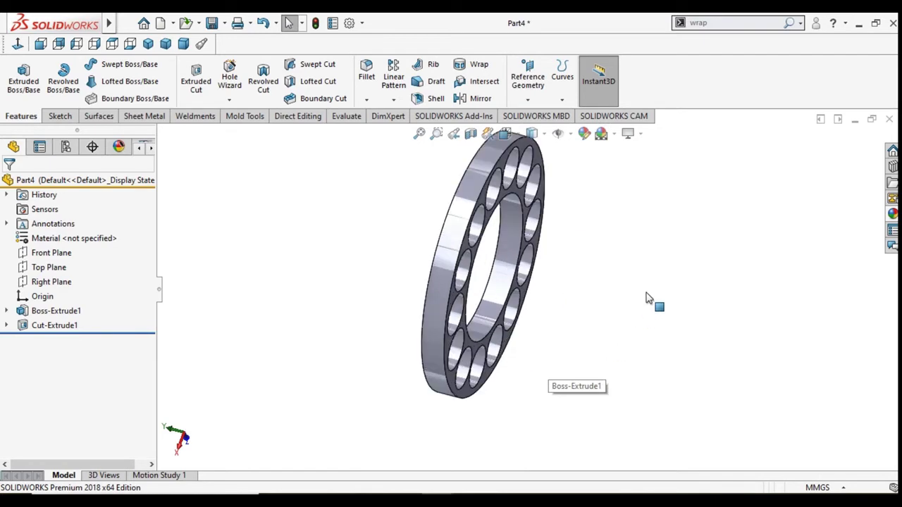
mouse_move(648, 299)
middle_down()
mouse_move(616, 286)
mouse_move(638, 228)
mouse_move(620, 233)
middle_up()
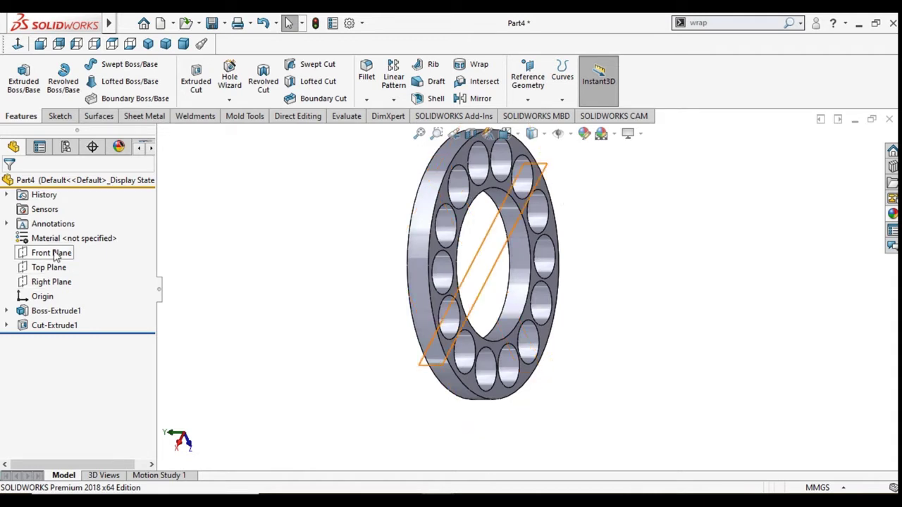
click(56, 255)
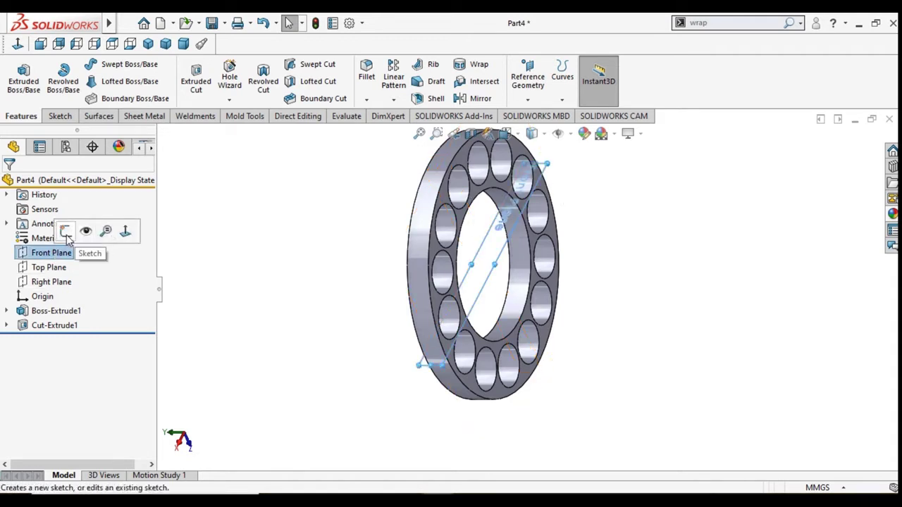
click(66, 234)
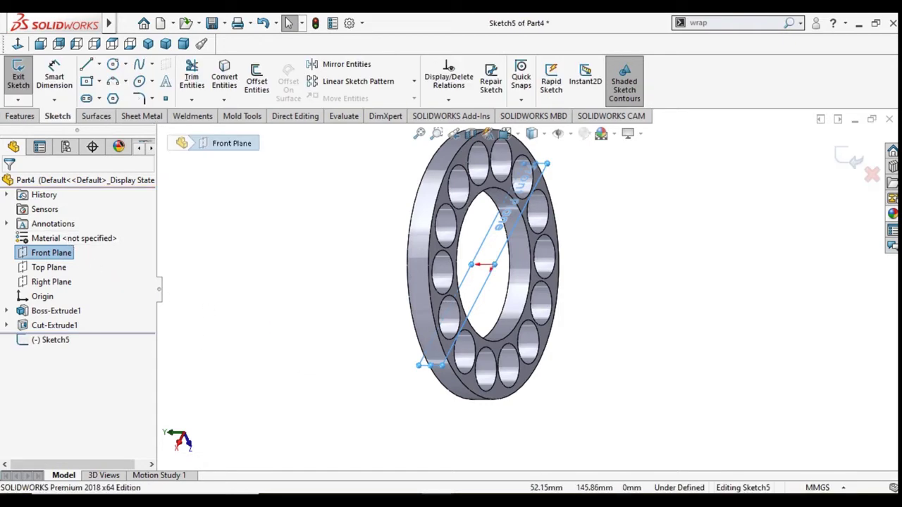
Show Sketch5 in Front view with Wireframe display style, zoomed in
click(40, 43)
scroll(719, 309, down, 3)
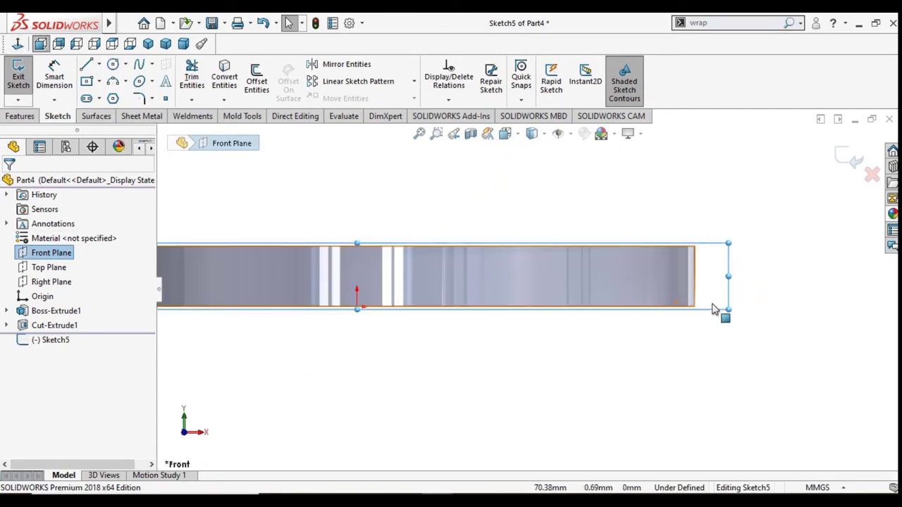
middle_drag(784, 310, 780, 314)
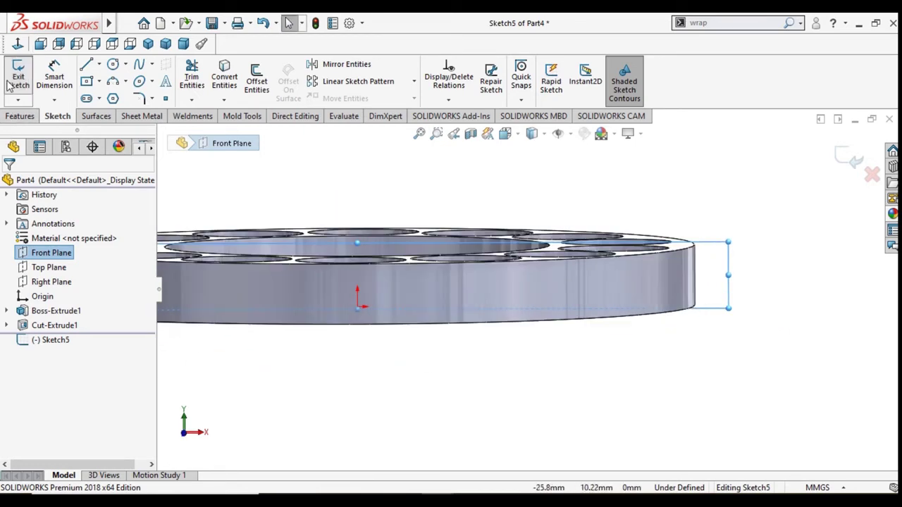
click(40, 44)
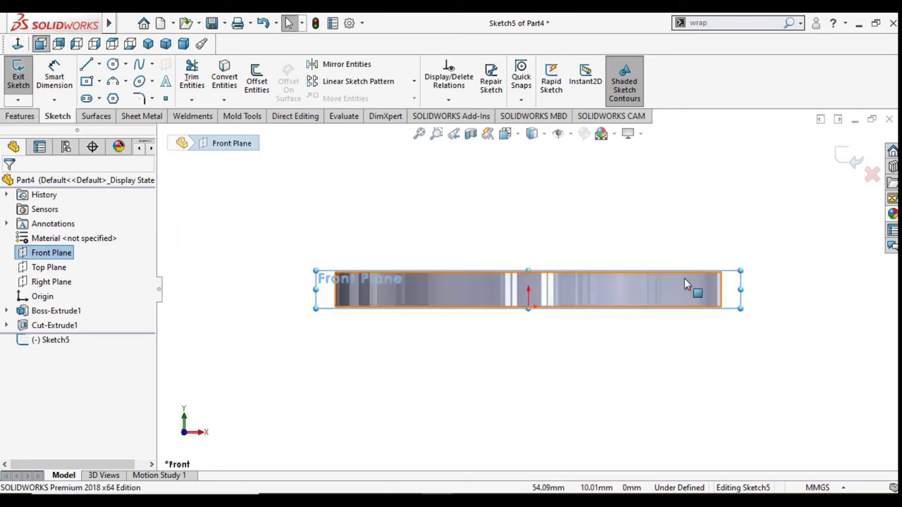
click(543, 134)
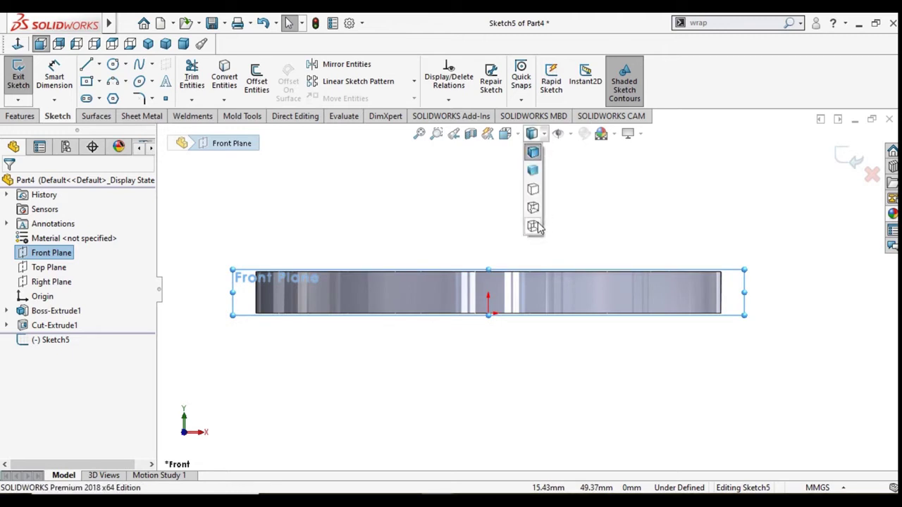
click(536, 226)
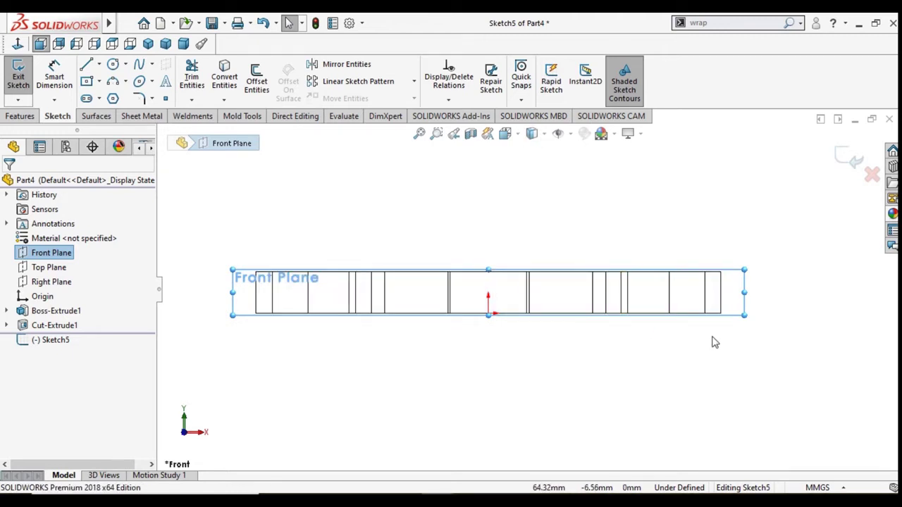
scroll(770, 294, down, 1)
scroll(770, 297, down, 1)
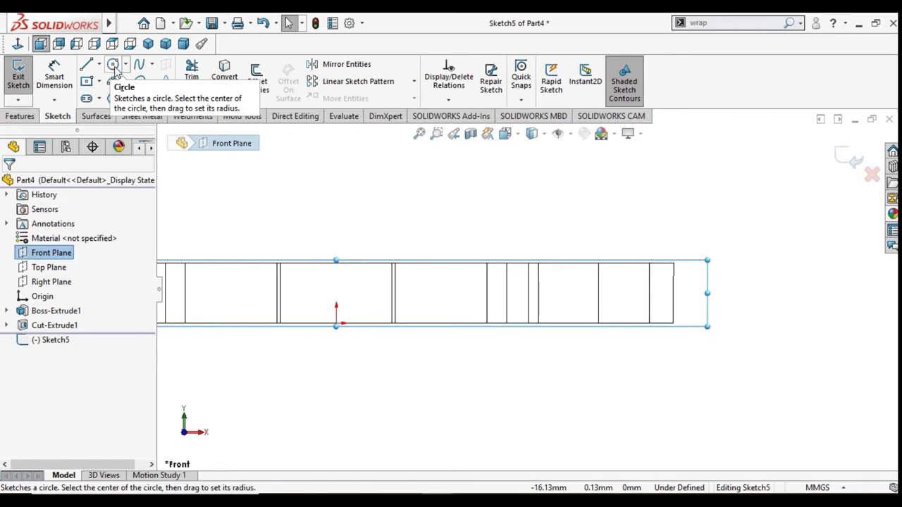
Discard a stray circle and inspect the hole edges by orbiting, returning to Front view
click(114, 69)
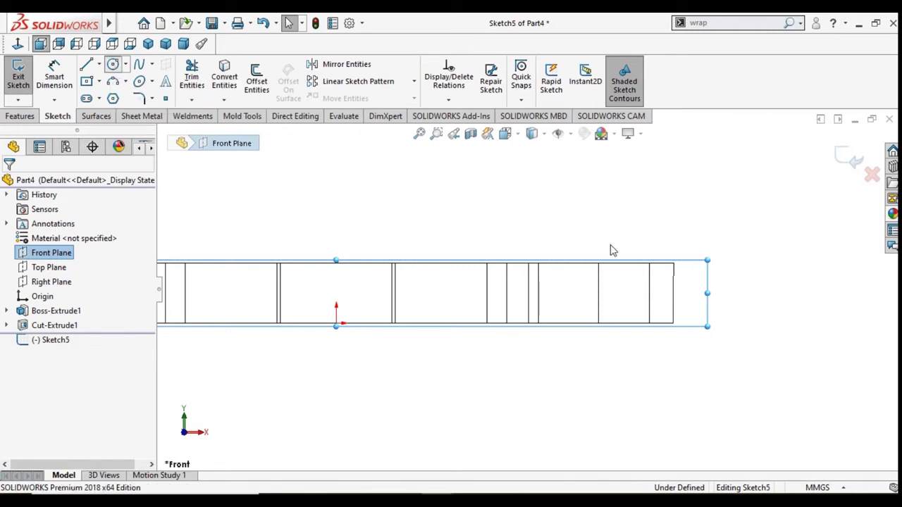
click(598, 293)
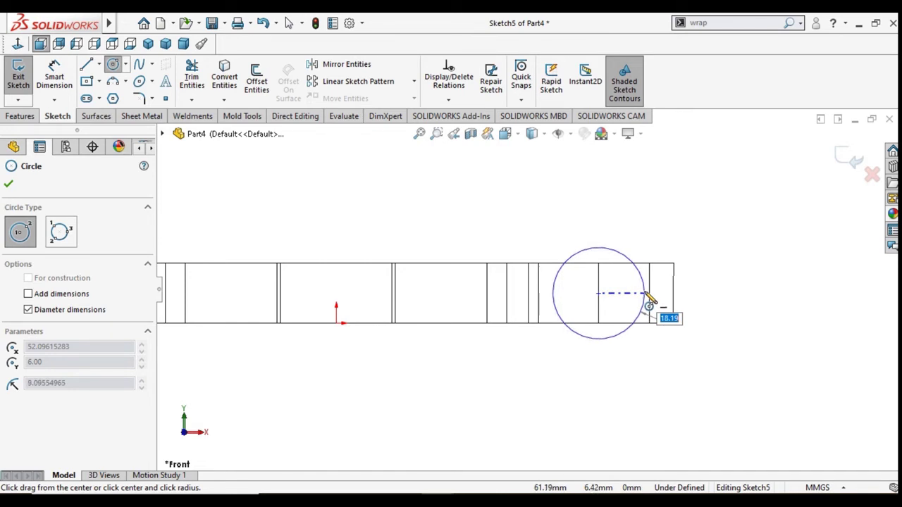
key(Escape)
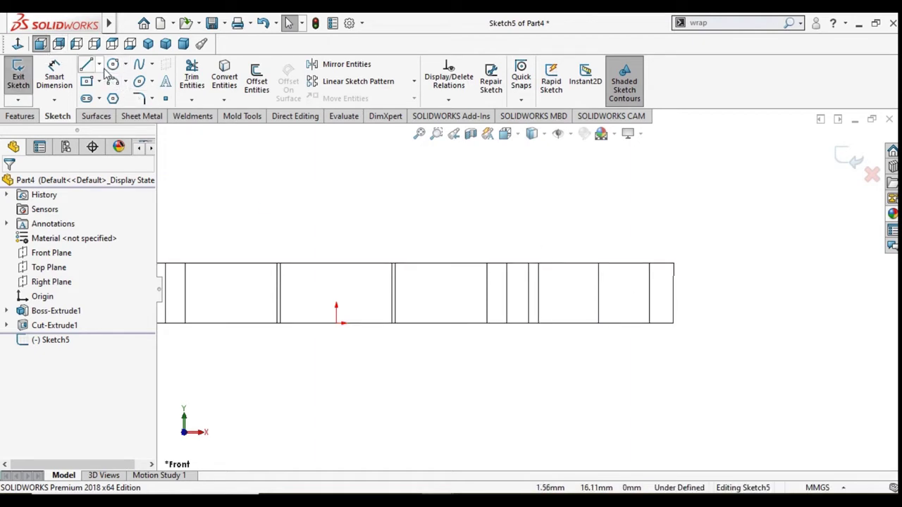
click(99, 64)
click(117, 95)
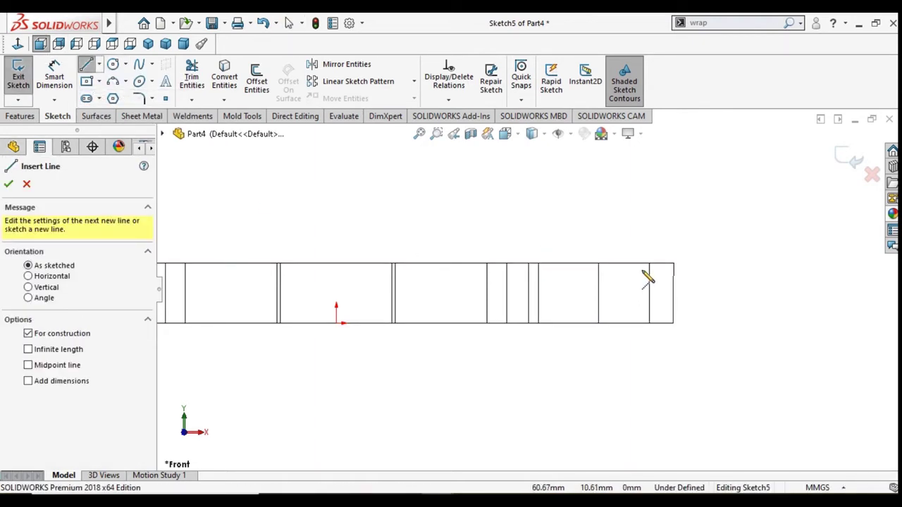
scroll(655, 279, down, 4)
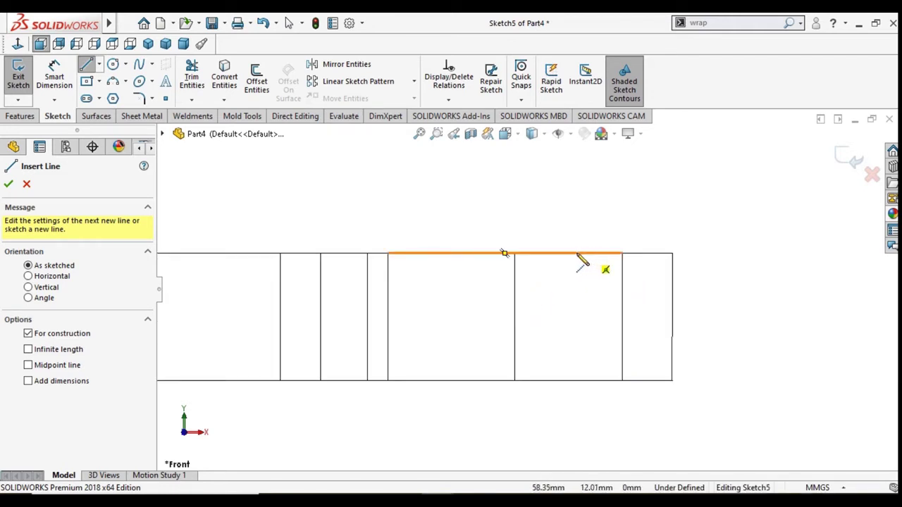
scroll(557, 331, up, 1)
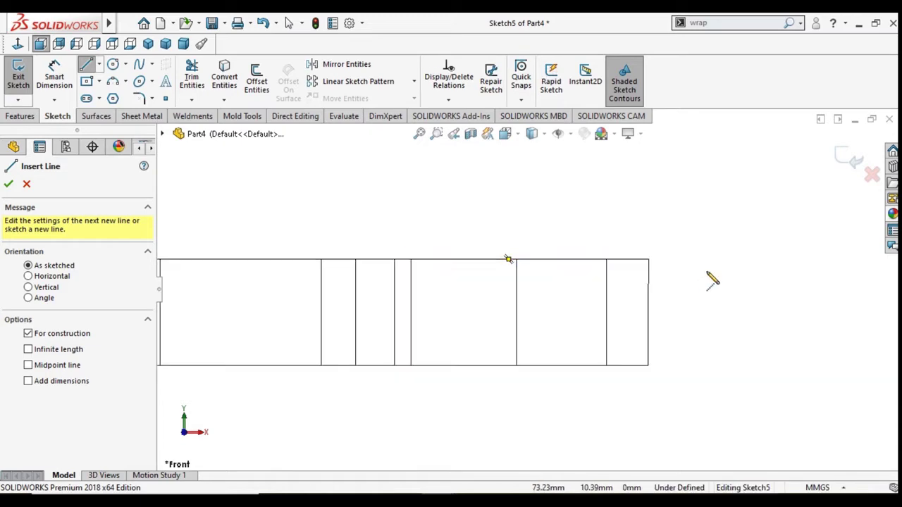
mouse_move(730, 264)
middle_down()
mouse_move(724, 256)
mouse_move(714, 265)
middle_up()
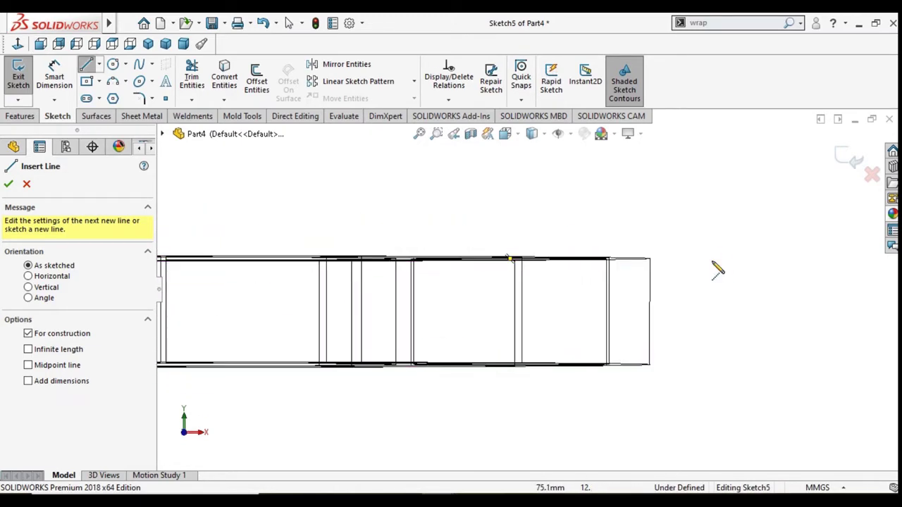
click(15, 44)
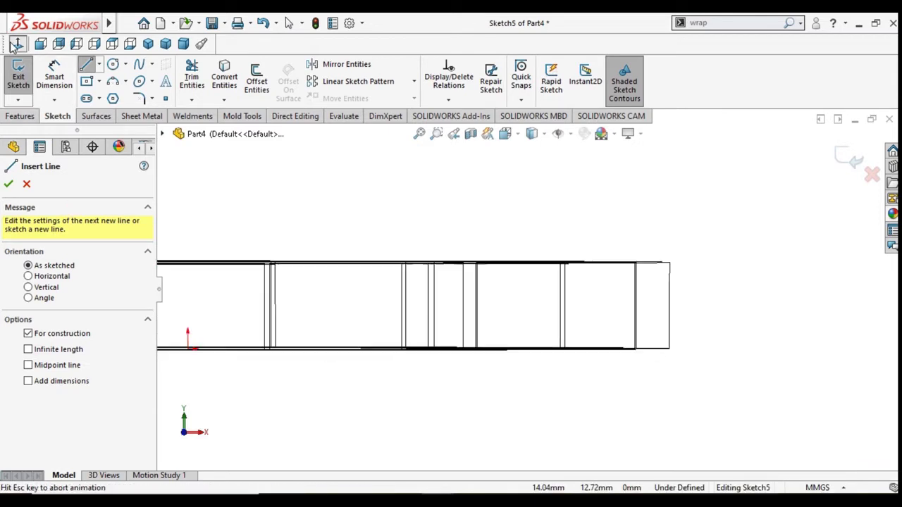
scroll(678, 294, down, 2)
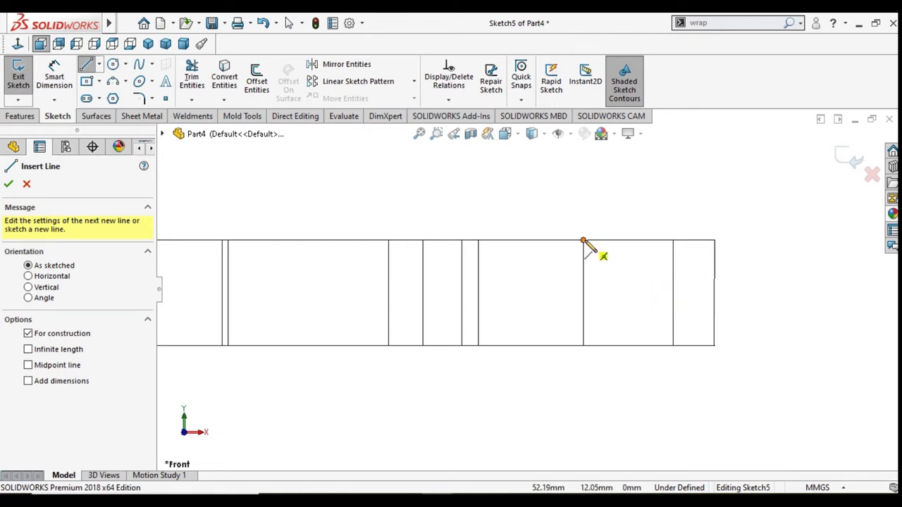
middle_drag(747, 218, 737, 232)
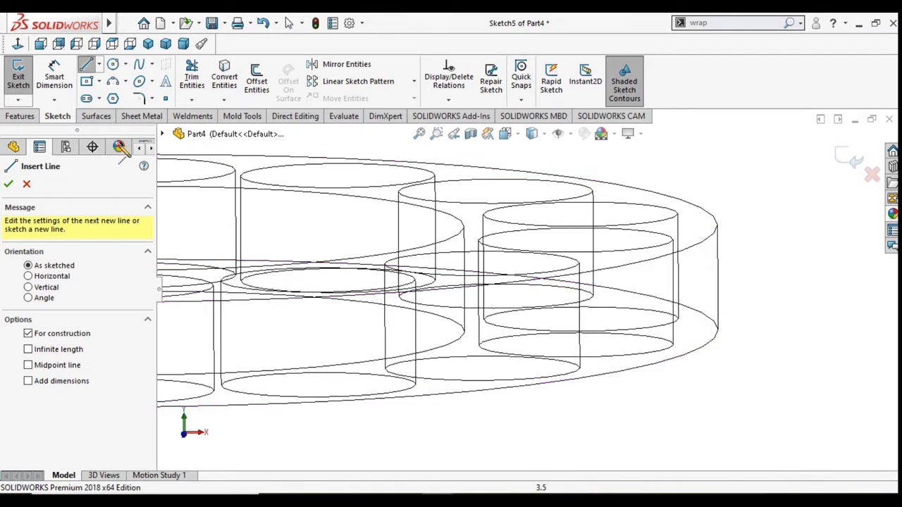
click(18, 44)
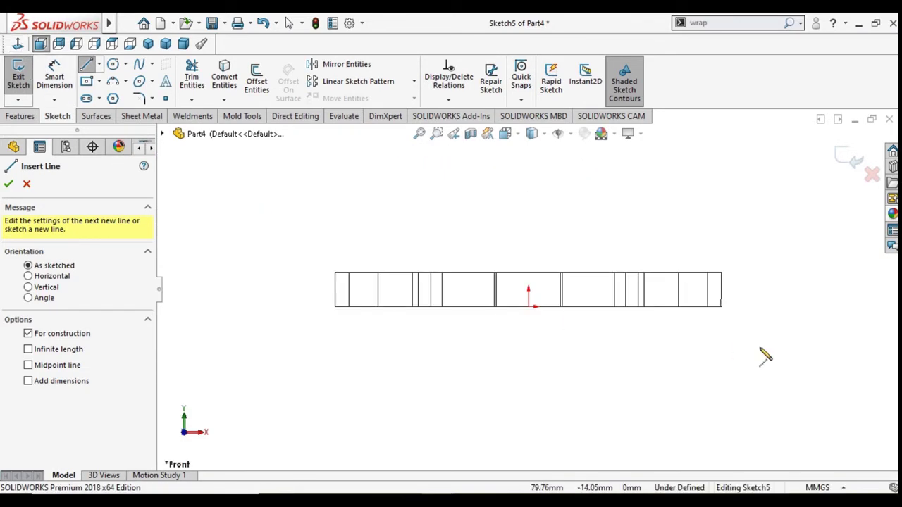
scroll(704, 303, down, 3)
scroll(691, 300, down, 2)
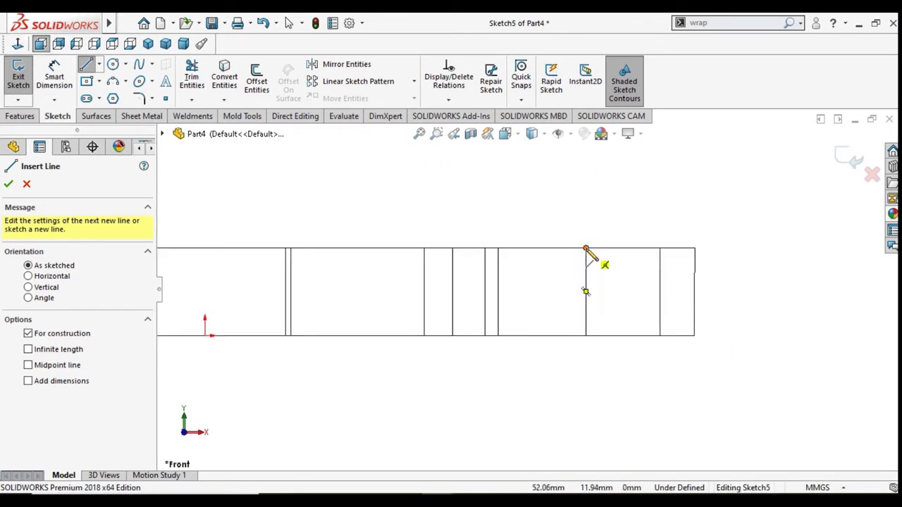
Draw a vertical centerline from the hole edge's top down below the ring
click(585, 248)
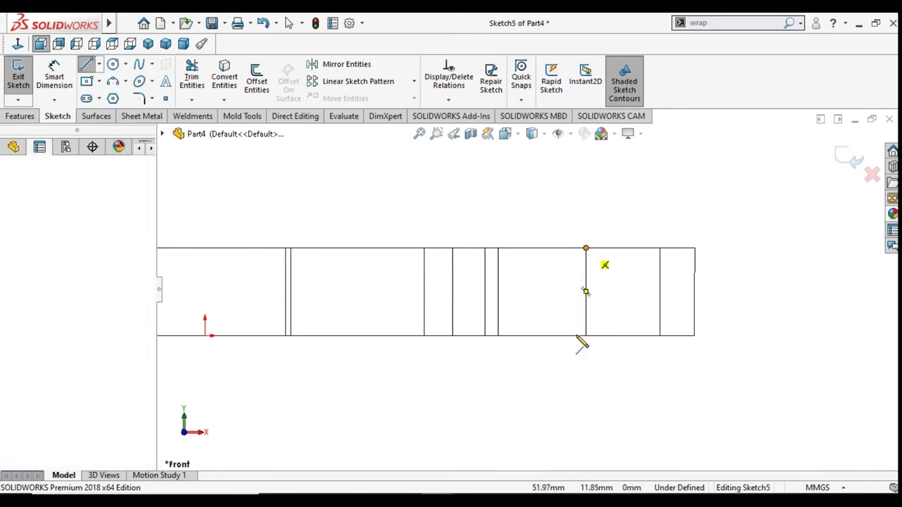
click(586, 414)
right_click(629, 352)
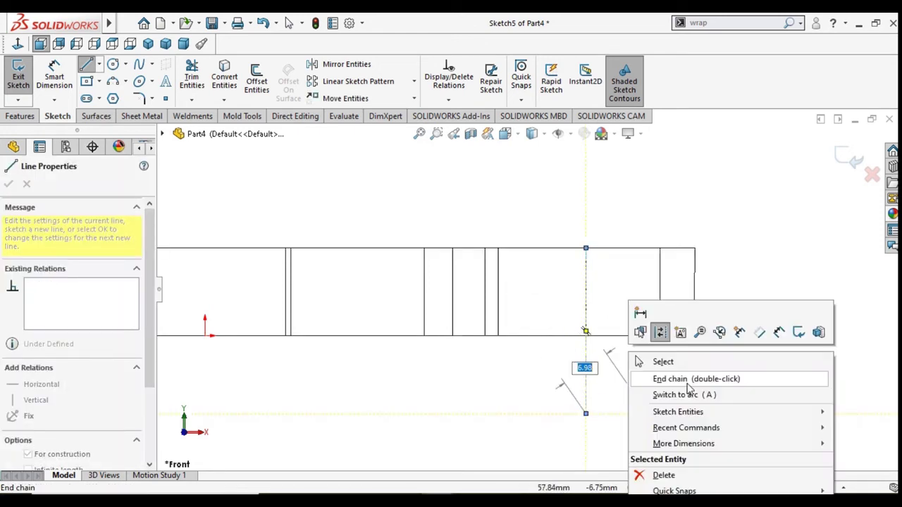
click(676, 361)
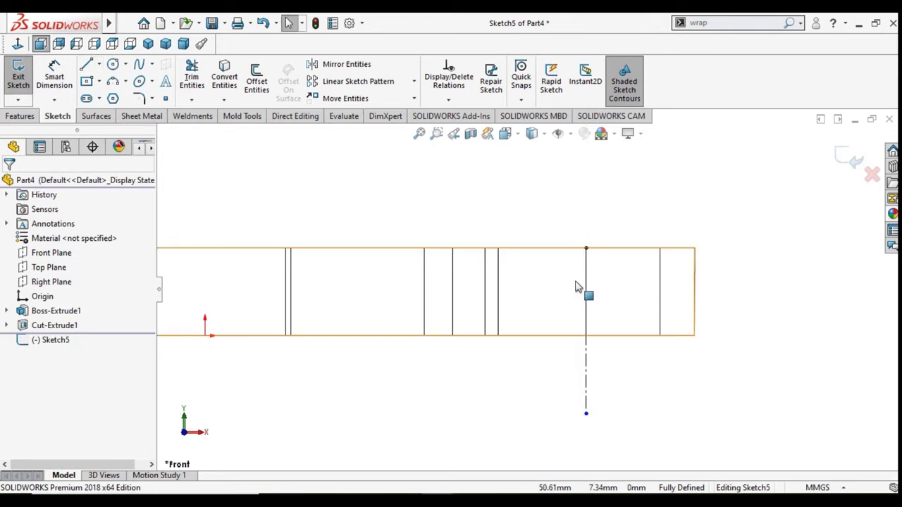
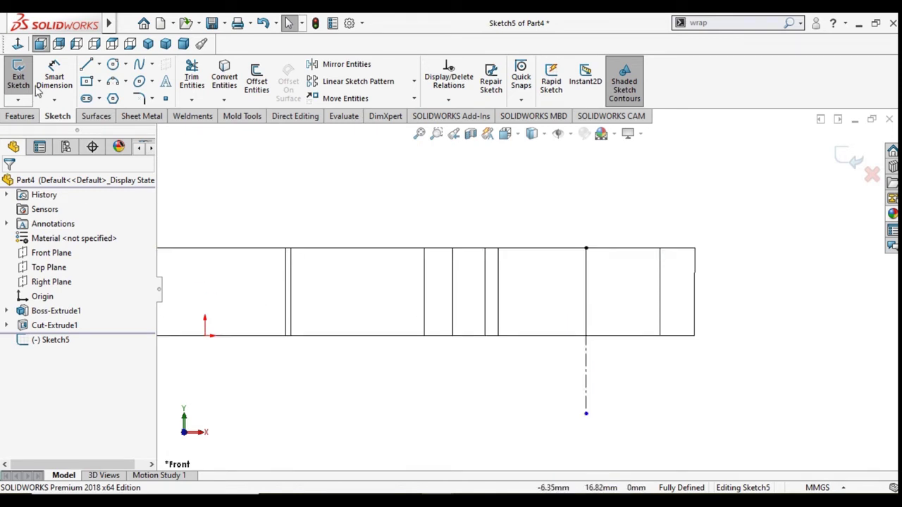
Draw a trial horizontal construction line from the rectangle's right edge, then delete it
click(113, 64)
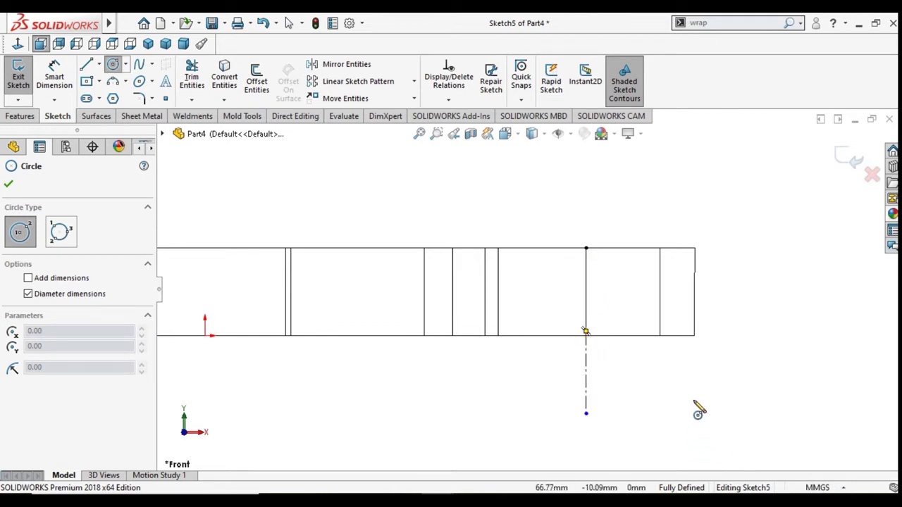
key(ctrl+z)
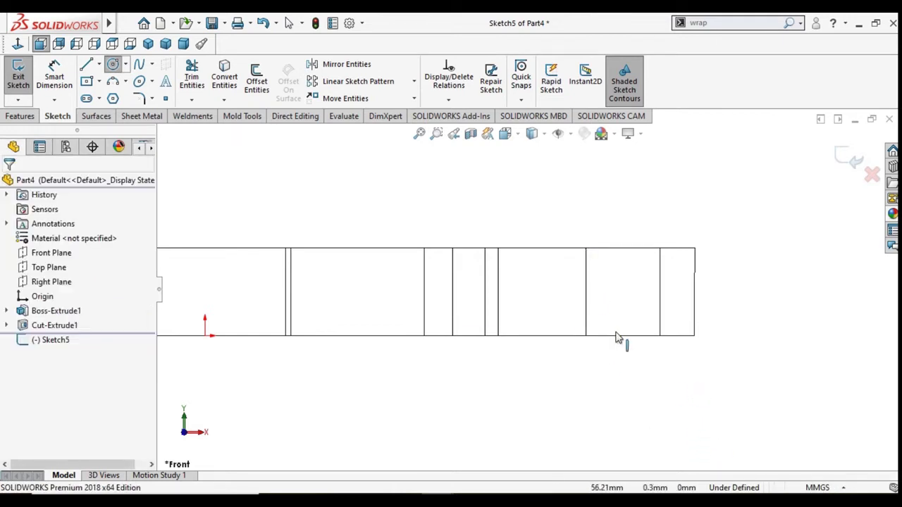
click(86, 65)
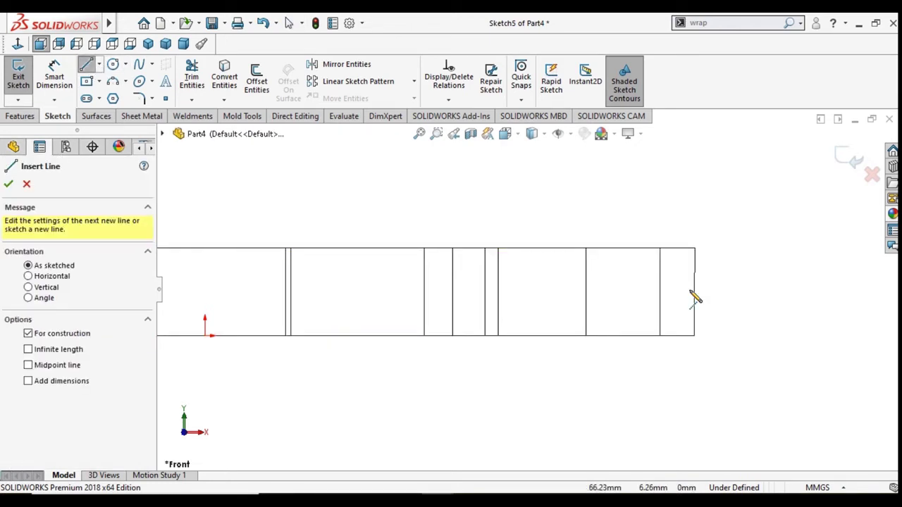
scroll(709, 310, down, 2)
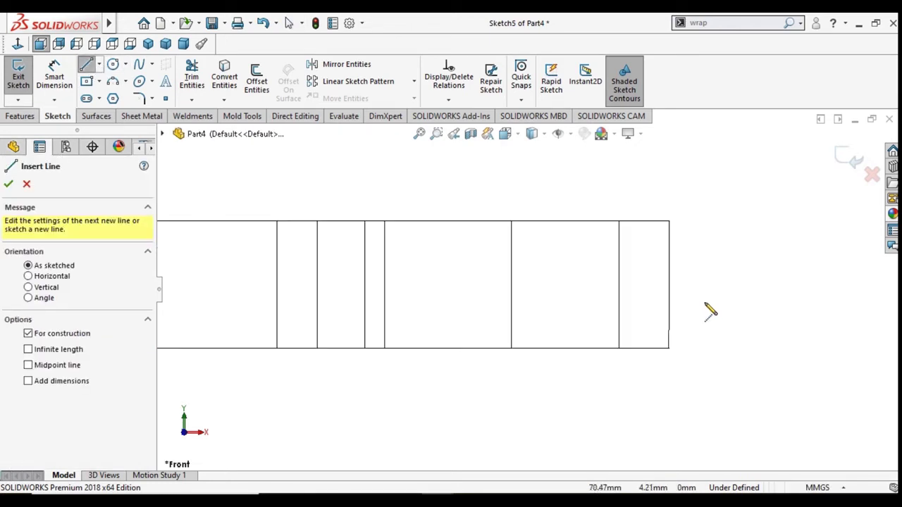
click(669, 285)
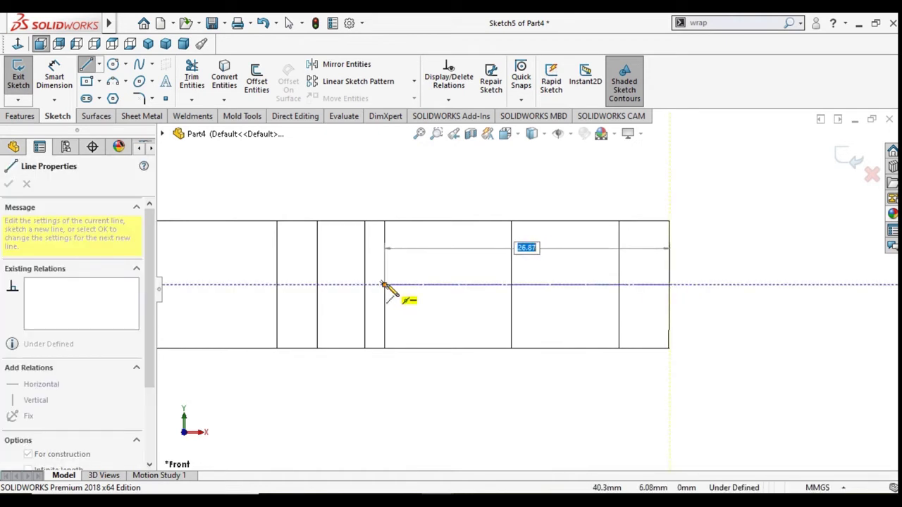
click(384, 285)
right_click(543, 344)
click(572, 355)
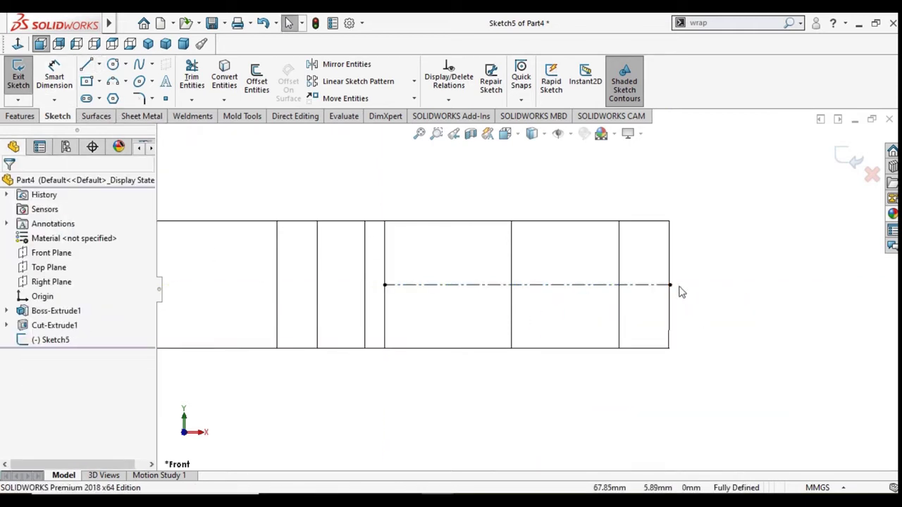
drag(670, 286, 622, 288)
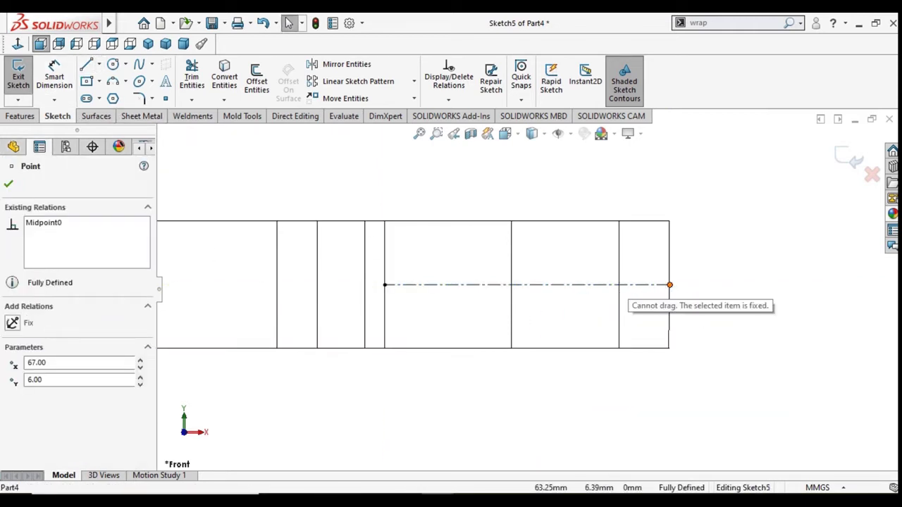
click(669, 285)
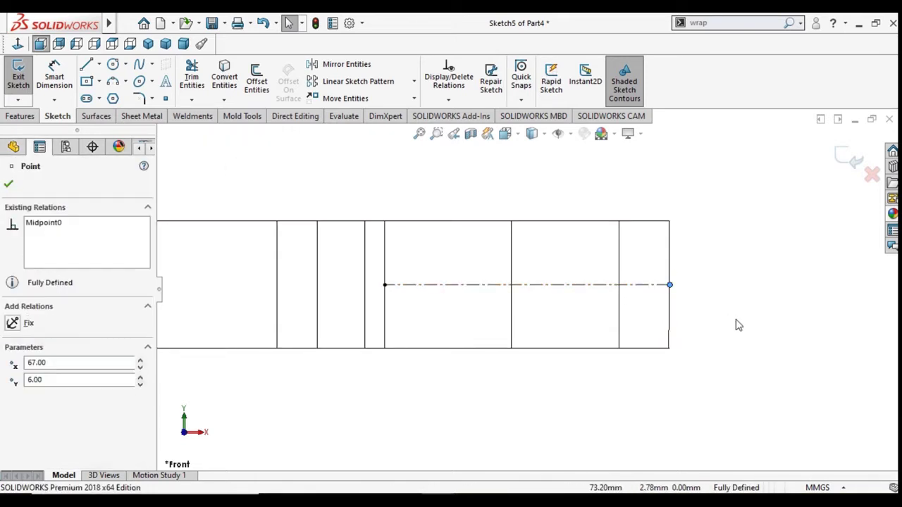
key(Delete)
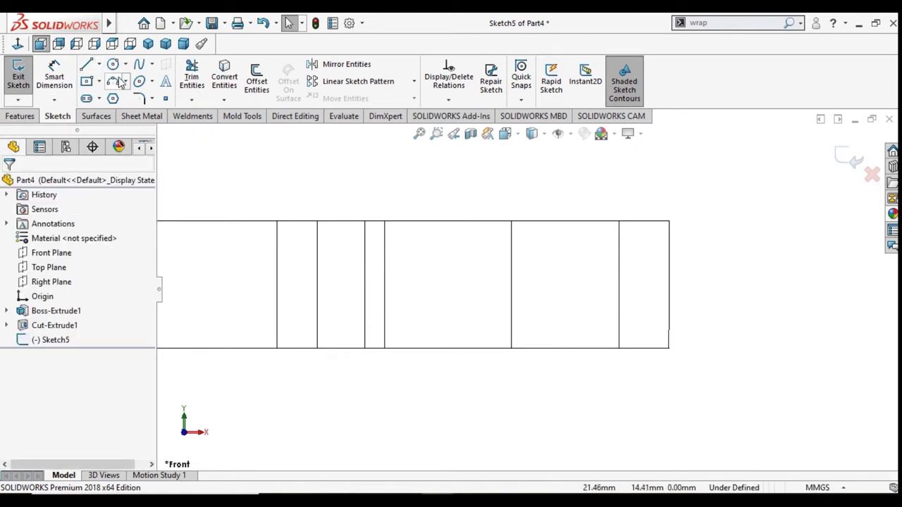
Draw a horizontal centerline at mid-height between the right and left inner vertical lines
click(99, 65)
click(116, 97)
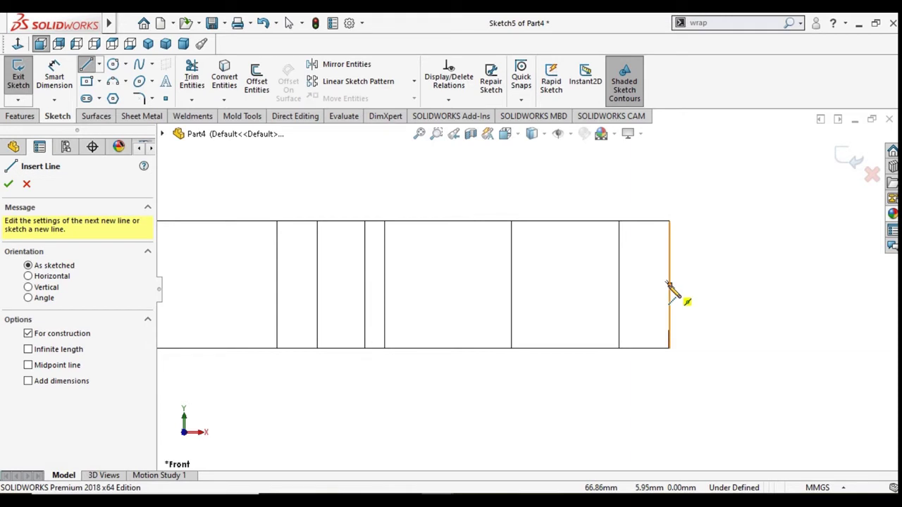
click(701, 291)
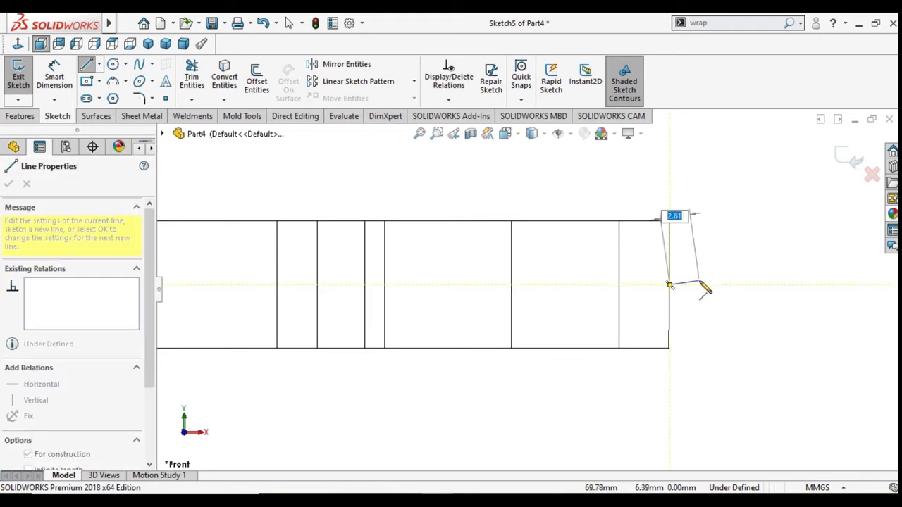
key(Escape)
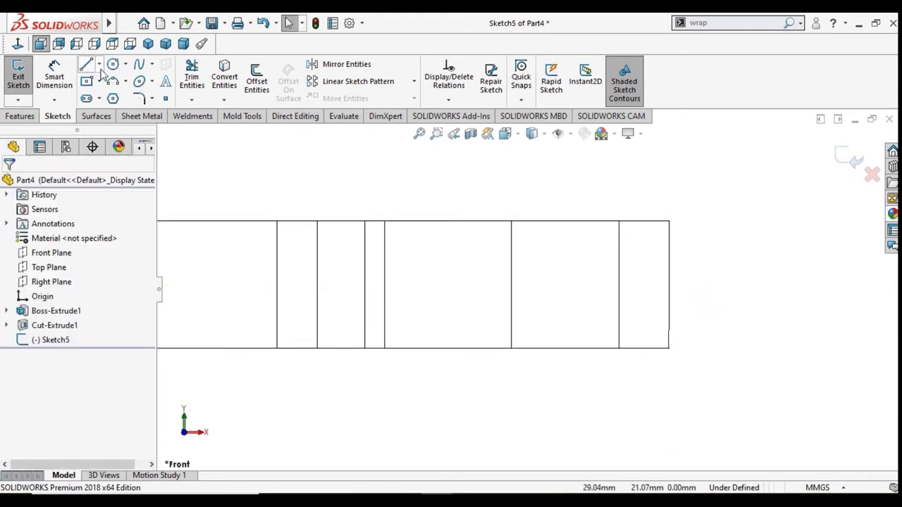
click(99, 64)
click(110, 94)
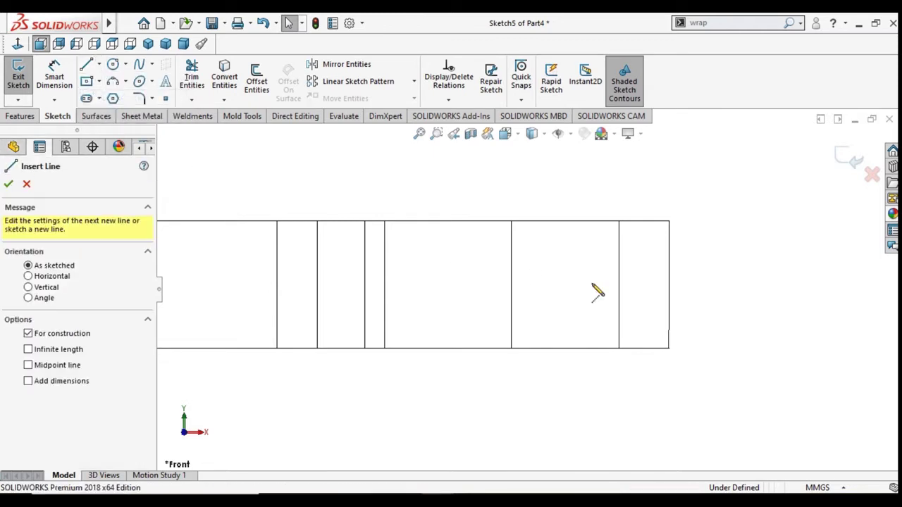
click(619, 286)
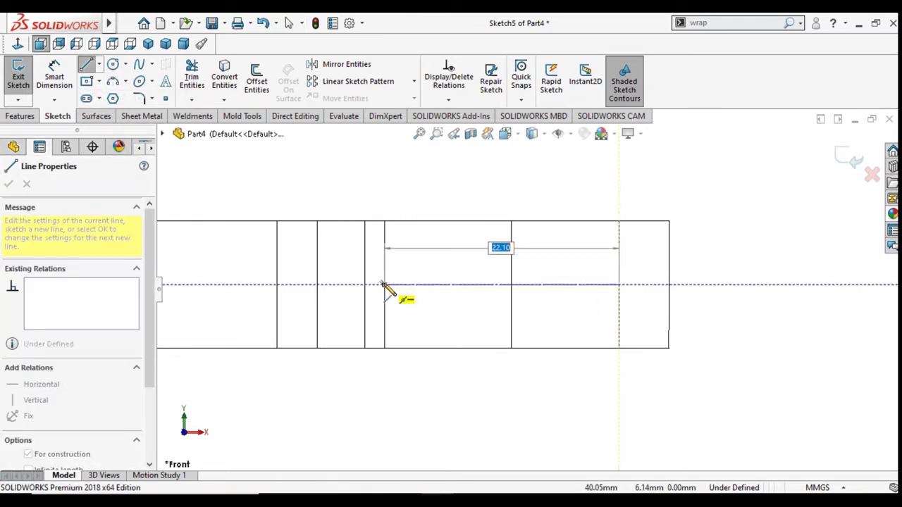
click(384, 285)
key(Escape)
key(Escape)
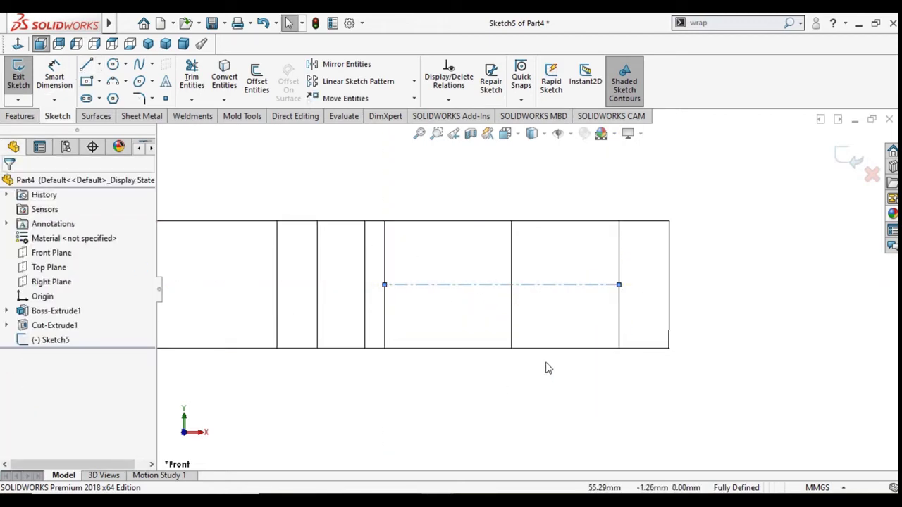
mouse_move(747, 249)
middle_down()
mouse_move(746, 448)
mouse_move(711, 326)
mouse_move(671, 284)
mouse_move(668, 233)
mouse_move(733, 277)
mouse_move(737, 294)
mouse_move(713, 298)
mouse_move(701, 264)
middle_up()
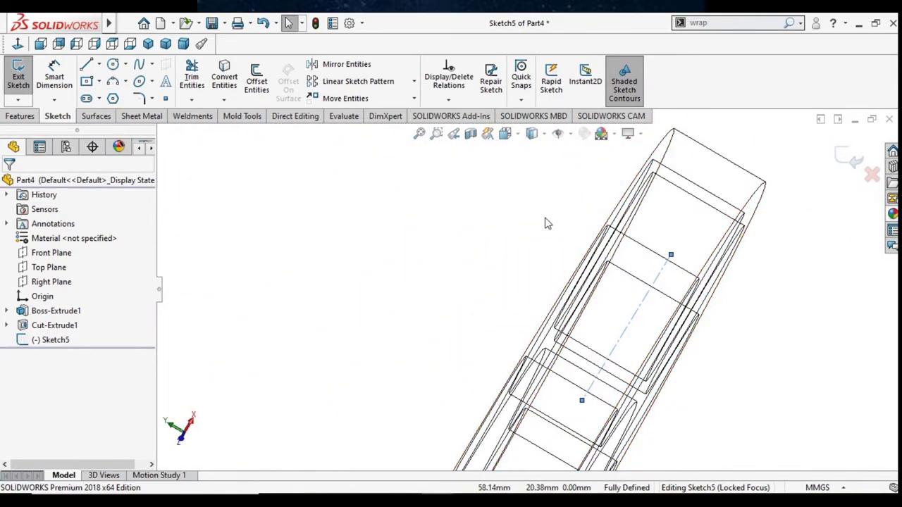
Orbit and zoom to an oblique view of the fourteen-hole ring, displayed Shaded With Edges
middle_drag(547, 221, 582, 252)
scroll(582, 252, up, 3)
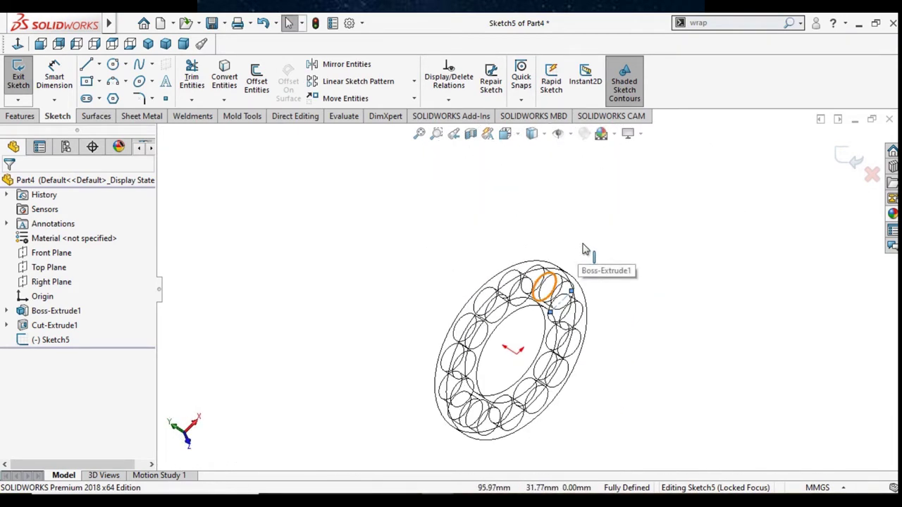
middle_drag(637, 306, 642, 338)
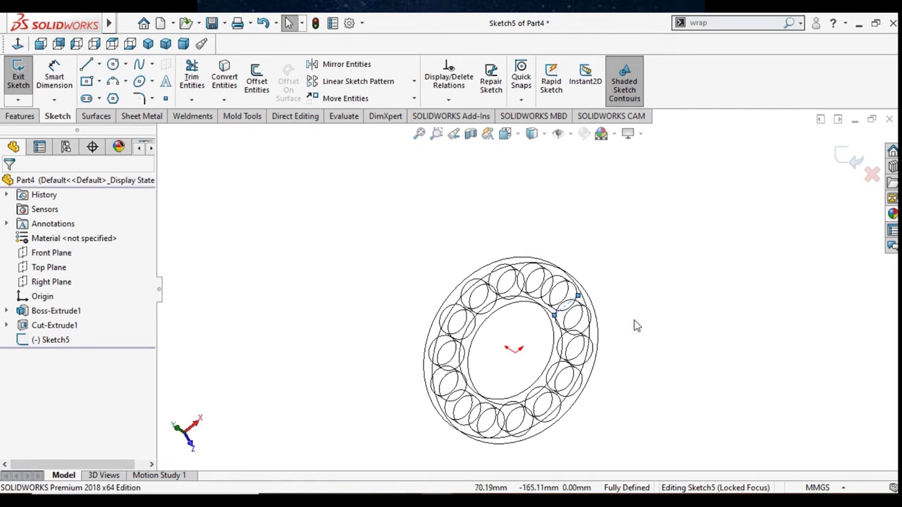
scroll(592, 310, up, 3)
scroll(552, 309, down, 3)
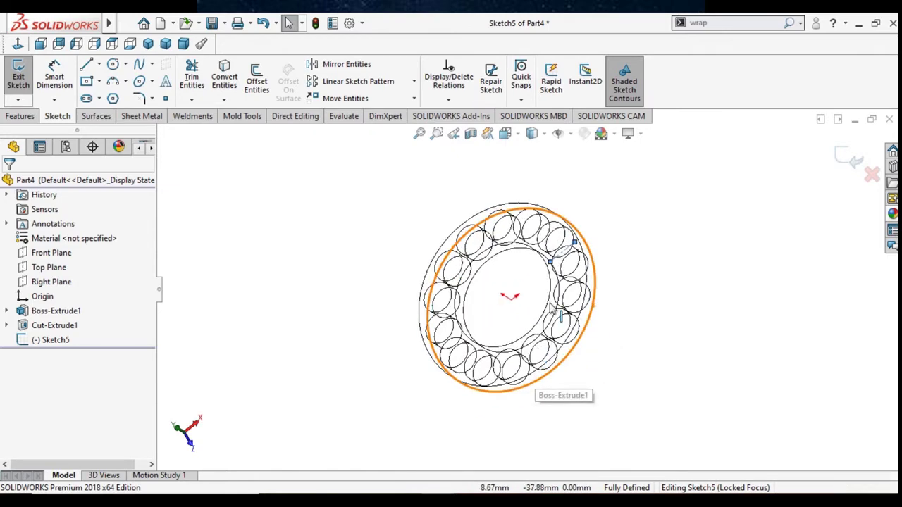
middle_drag(552, 309, 691, 258)
scroll(694, 267, down, 3)
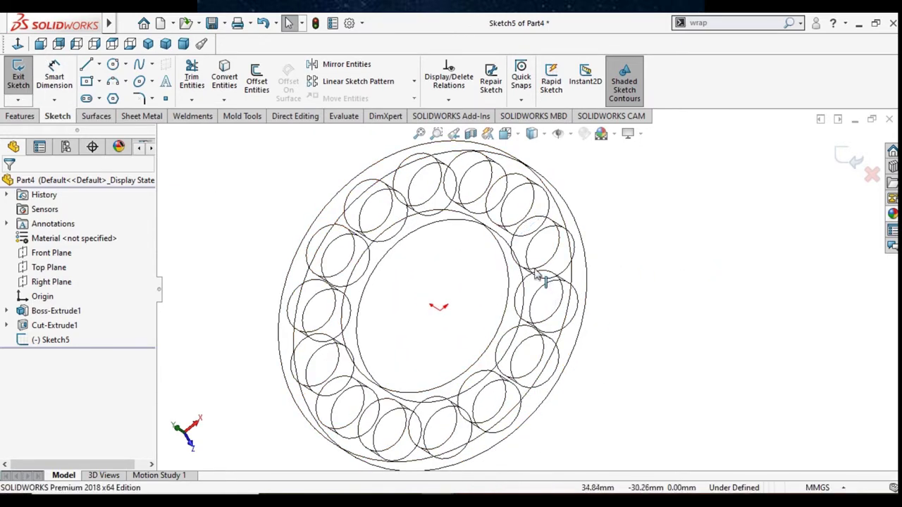
click(532, 134)
click(532, 153)
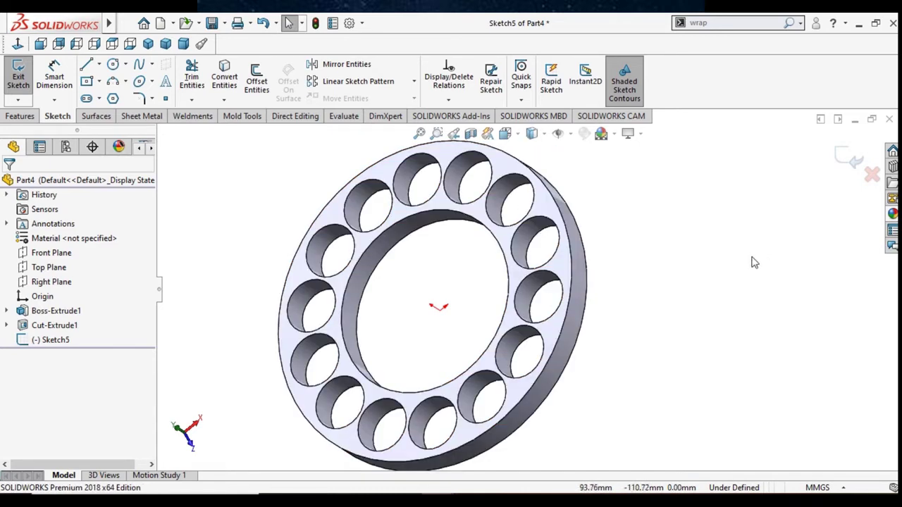
Exit Sketch5, start and abandon a trial Right Plane sketch, then view Normal To
key(ctrl+b)
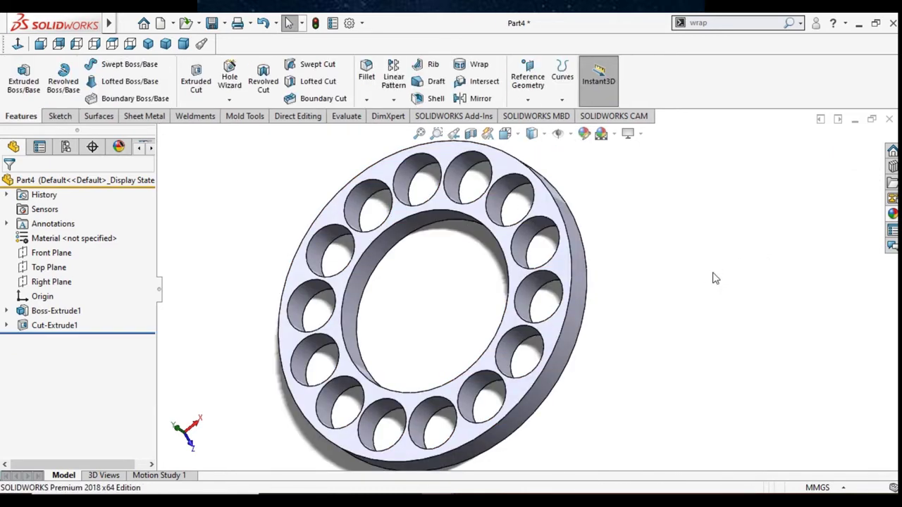
scroll(672, 378, up, 3)
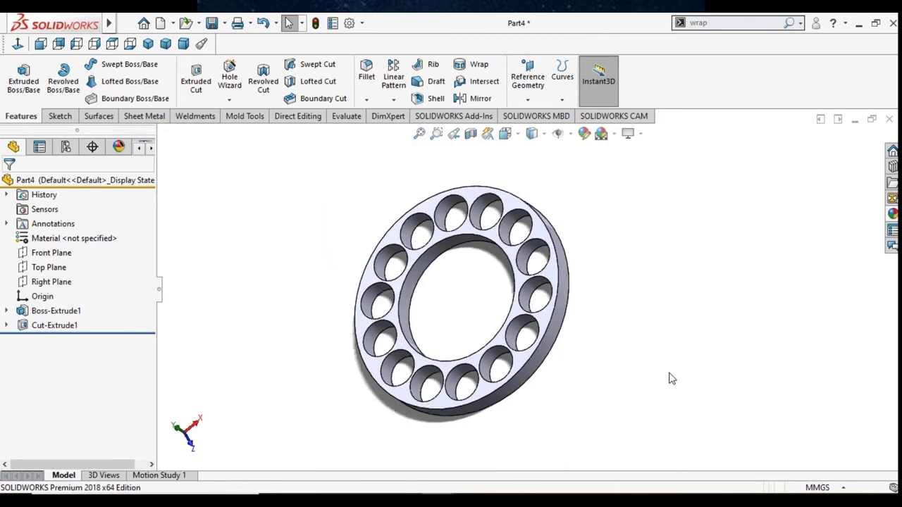
scroll(373, 360, down, 2)
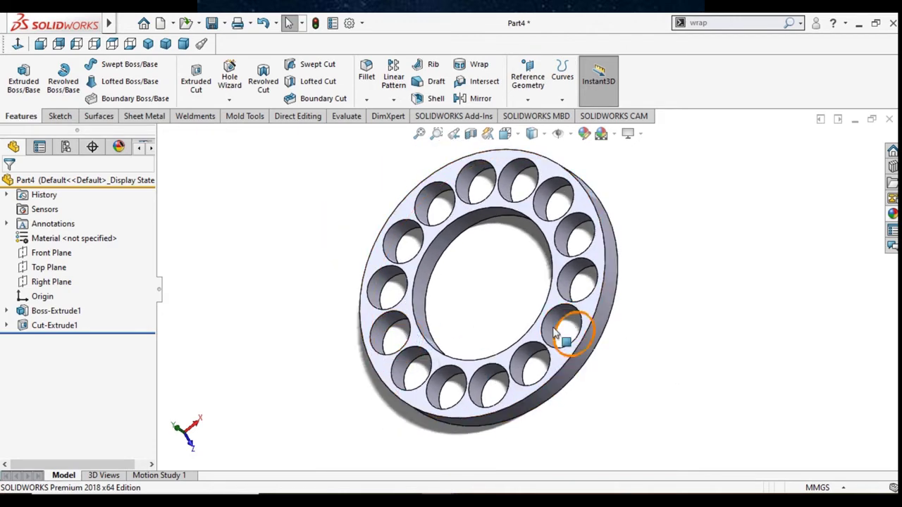
click(53, 283)
click(63, 258)
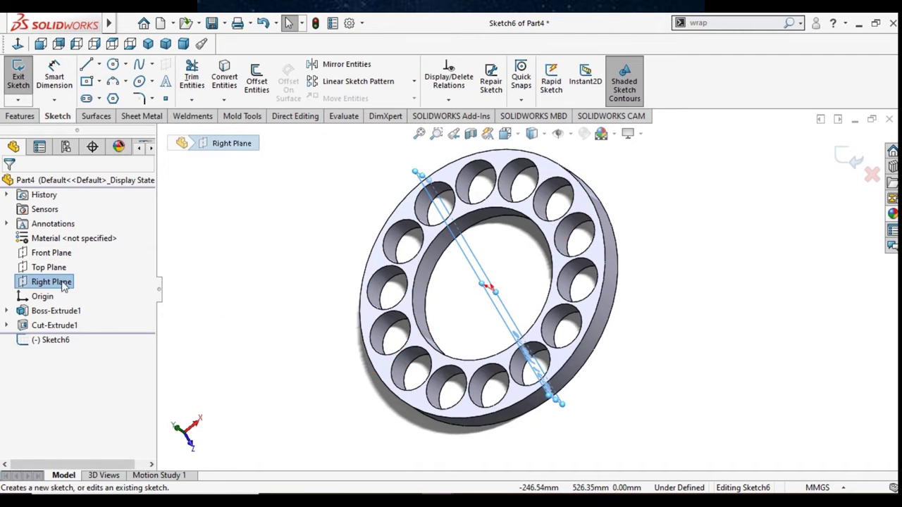
right_click(64, 285)
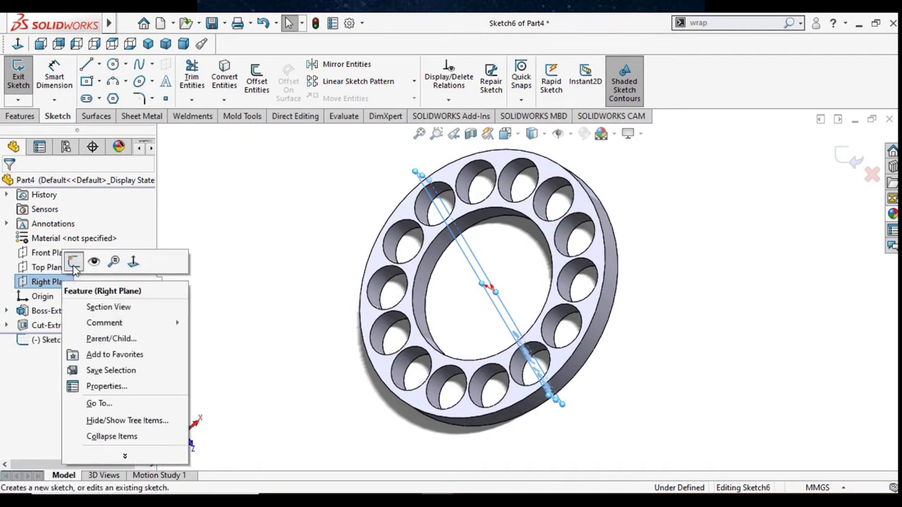
click(73, 261)
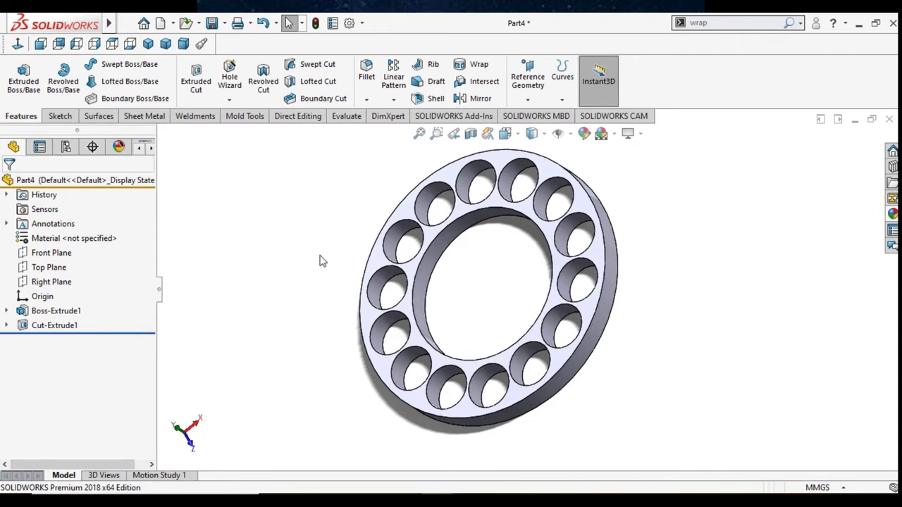
click(21, 45)
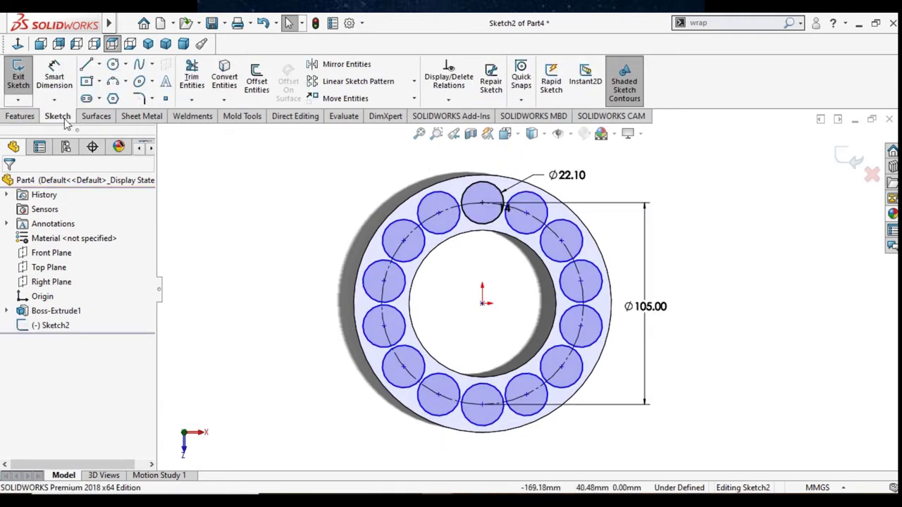
Cut the sketched circles 12 mm Blind into the ring as Cut-Extrude2, then deselect it
click(13, 117)
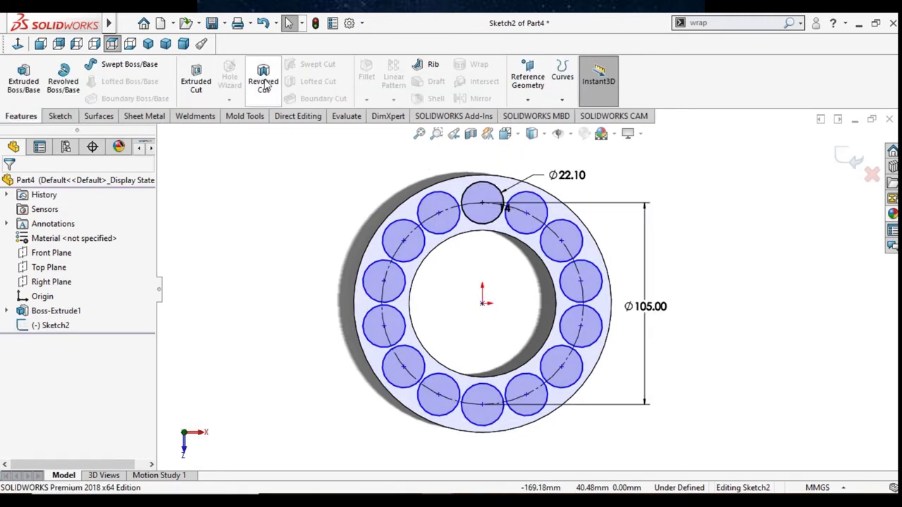
click(190, 88)
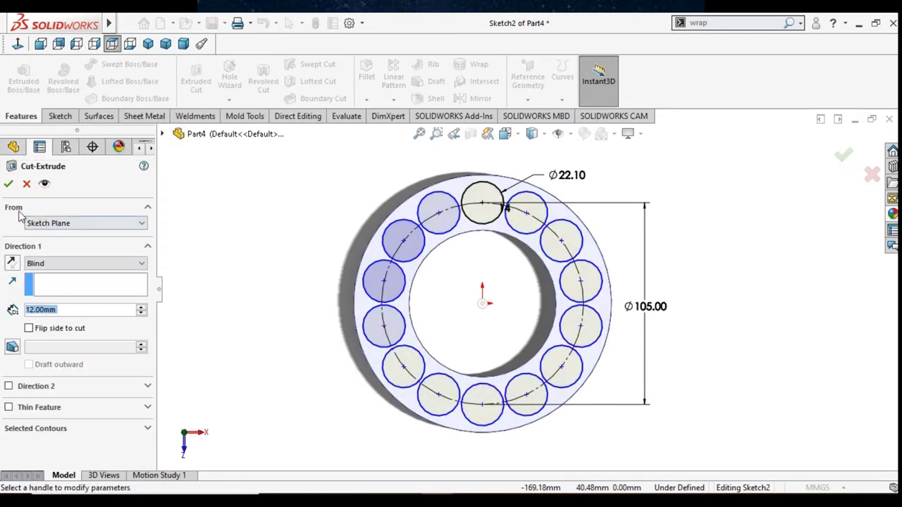
click(8, 184)
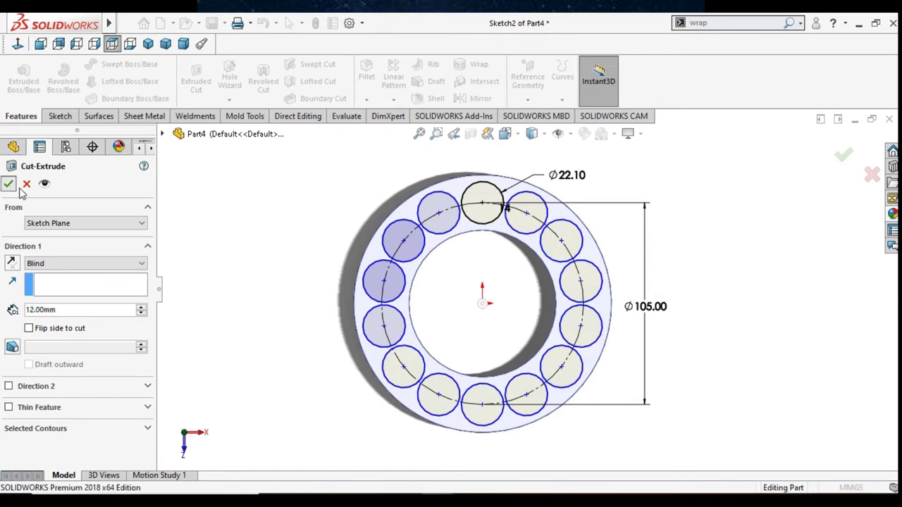
click(261, 339)
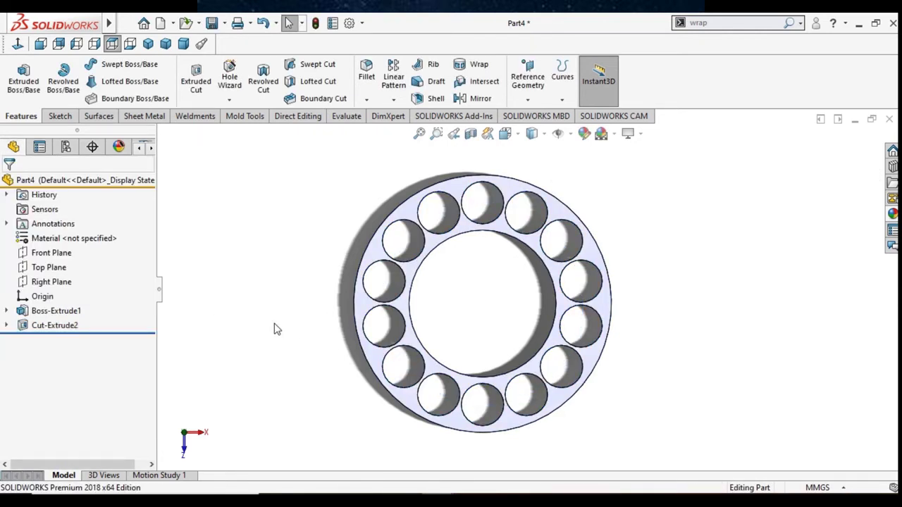
Orbit the pocketed ring through angled, face-on, reverse-side and isometric views
mouse_move(302, 327)
middle_down()
mouse_move(312, 318)
mouse_move(364, 324)
middle_up()
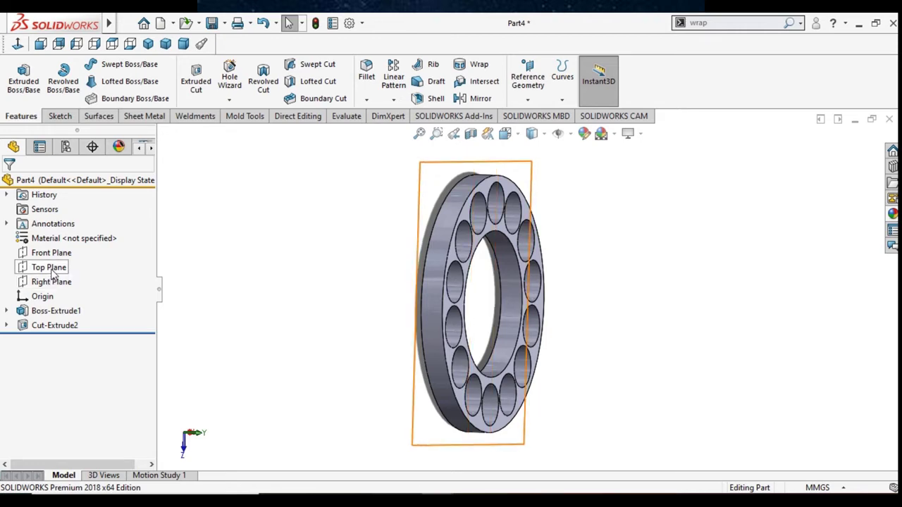
mouse_move(304, 270)
middle_down()
mouse_move(347, 287)
mouse_move(312, 288)
mouse_move(367, 284)
mouse_move(356, 302)
middle_up()
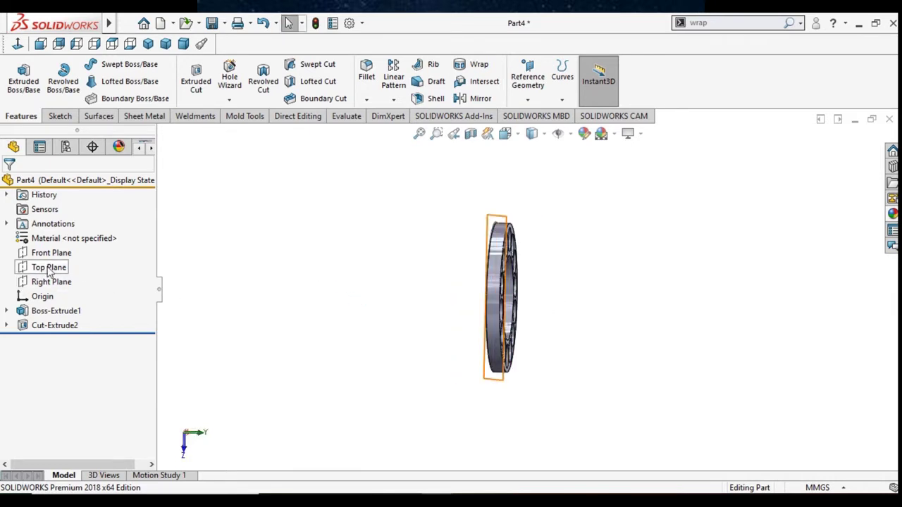
middle_drag(211, 292, 221, 288)
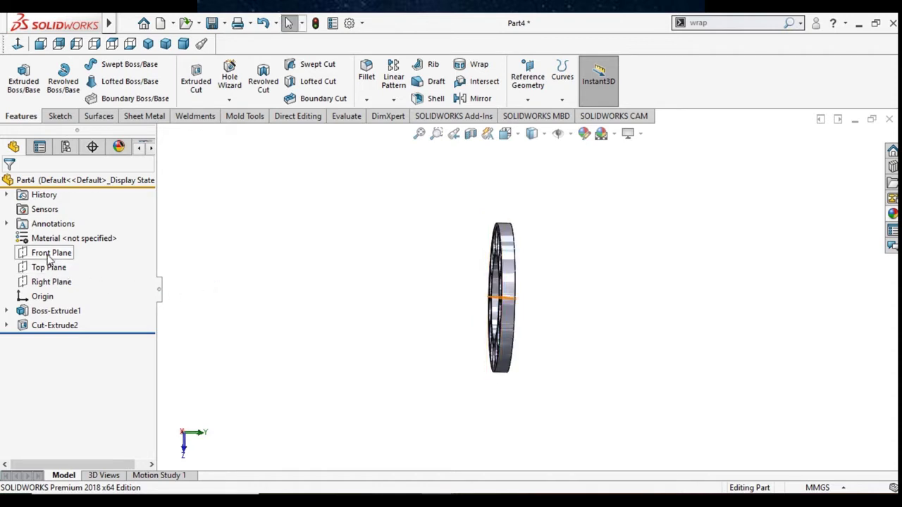
middle_drag(372, 314, 338, 312)
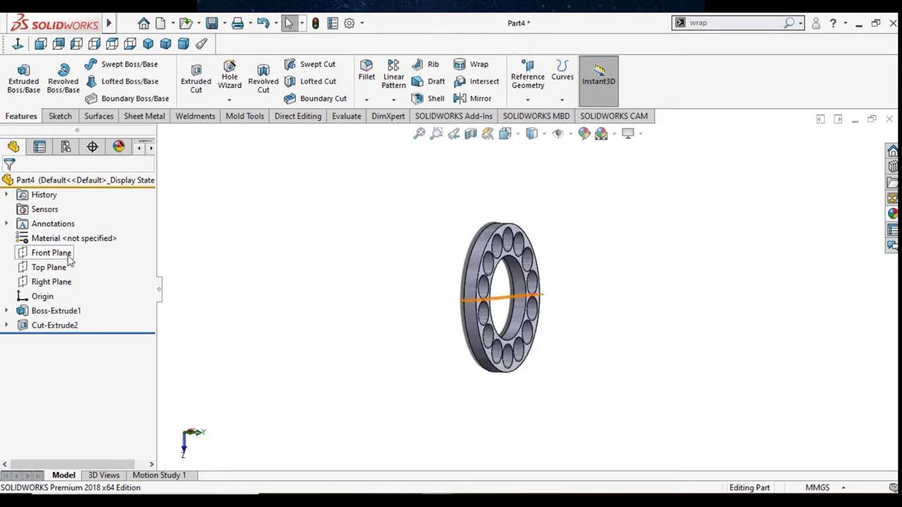
Start a sketch on the Right Plane, view it Normal To, with Hidden Lines Visible
click(51, 285)
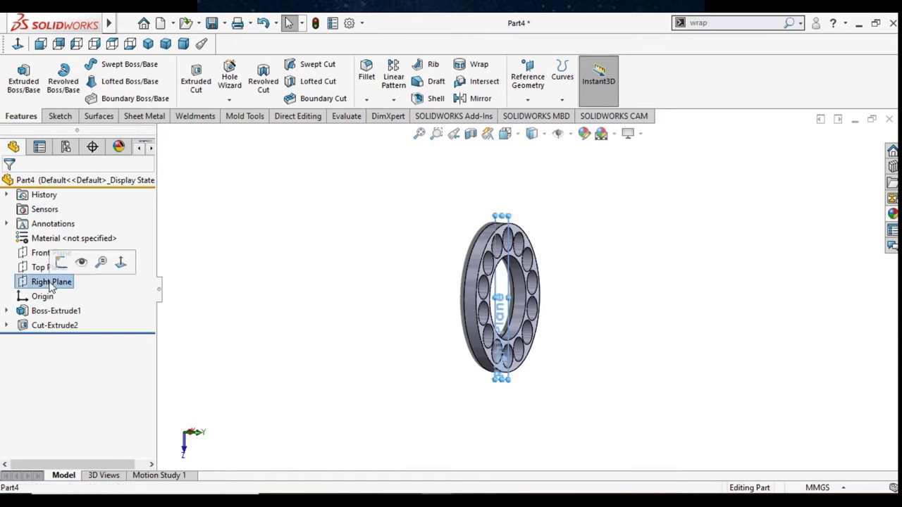
click(68, 272)
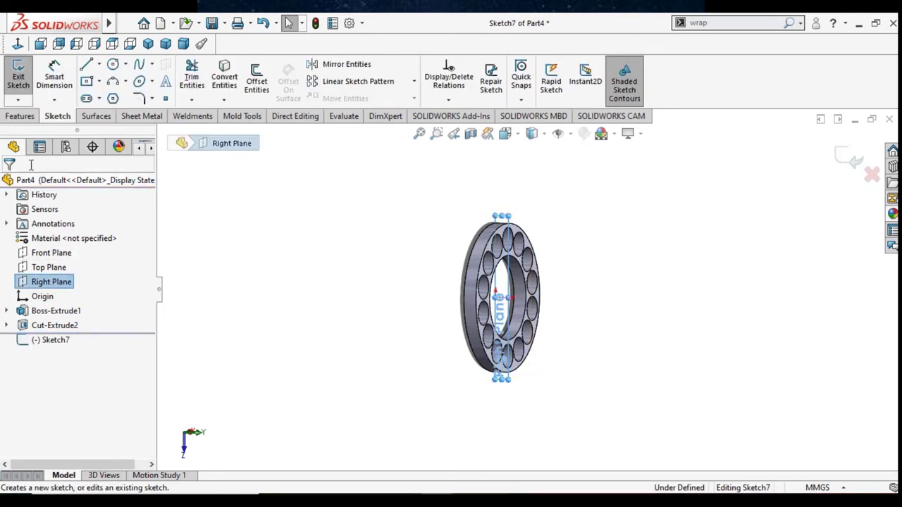
click(19, 45)
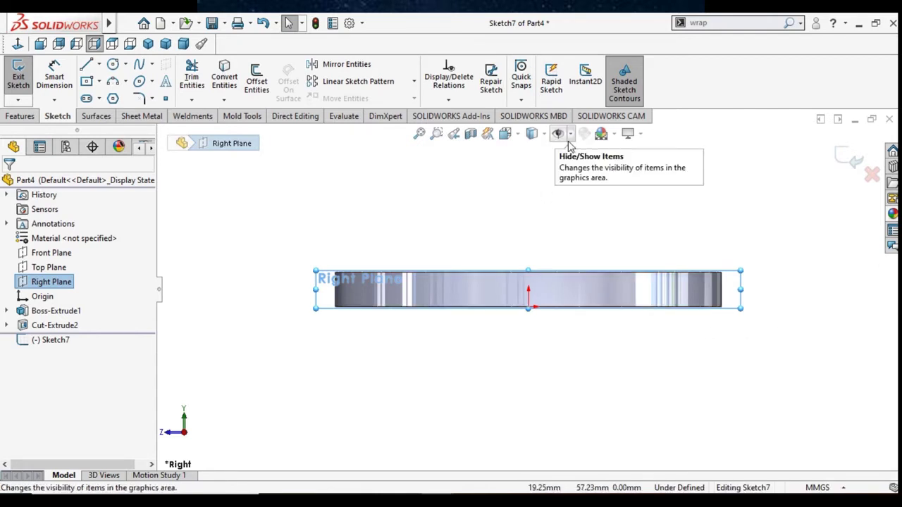
click(543, 134)
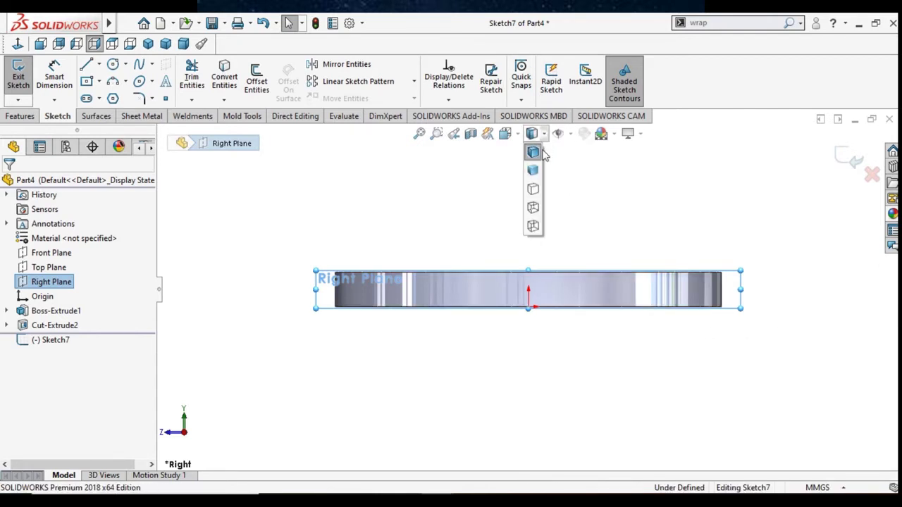
click(533, 208)
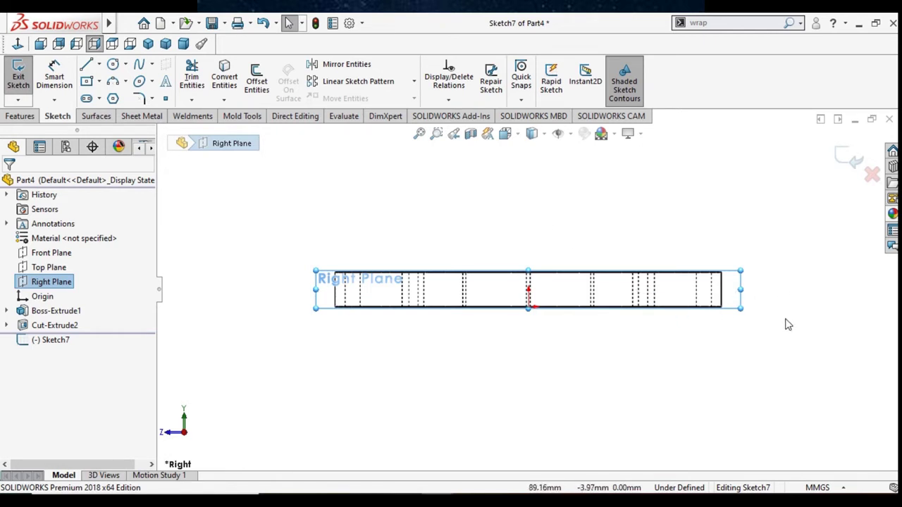
Expand and select Cut-Extrude2, orbit to see the holes, then square the view to the sketch
click(544, 138)
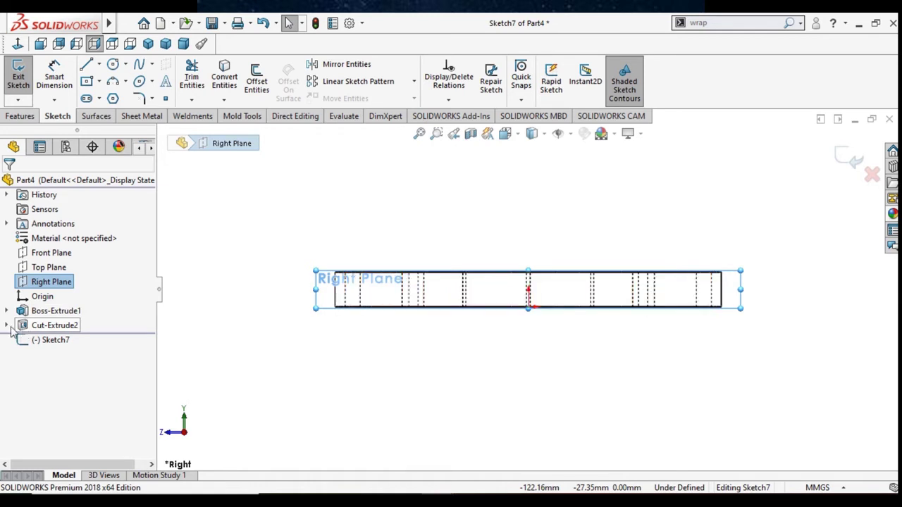
click(6, 326)
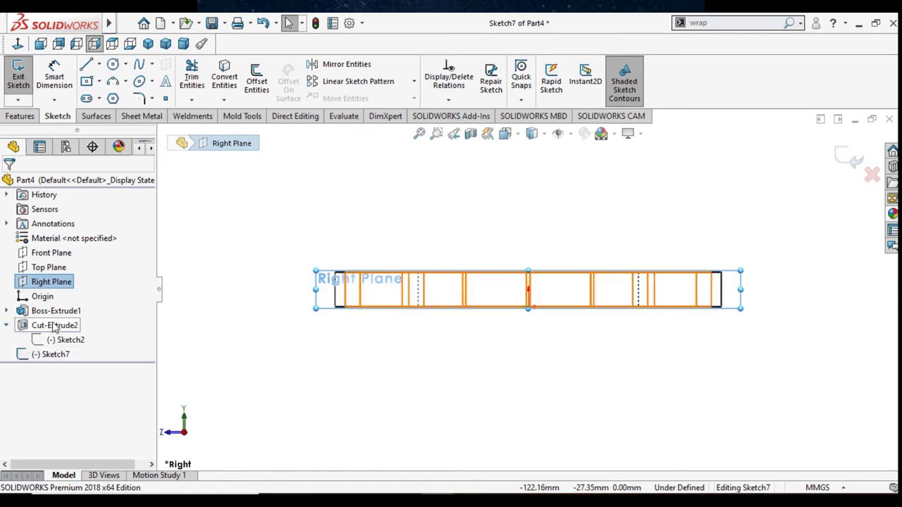
click(55, 326)
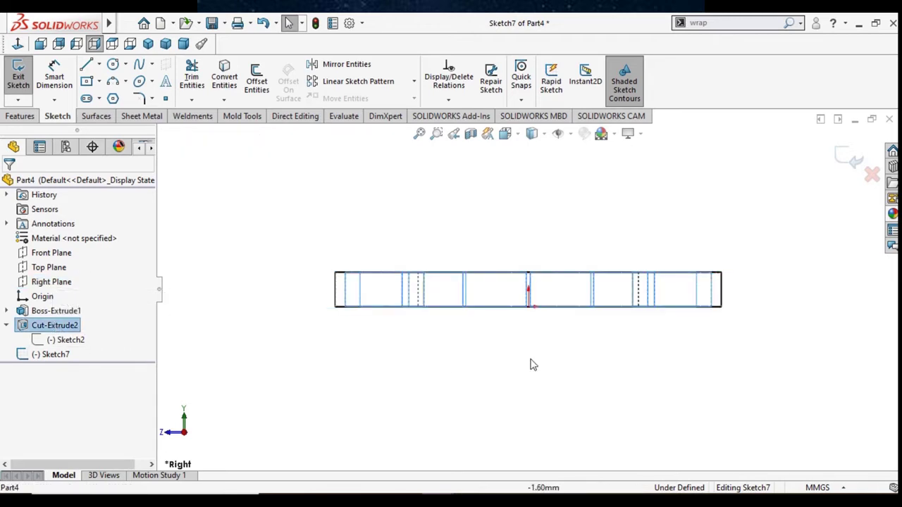
middle_drag(761, 372, 759, 349)
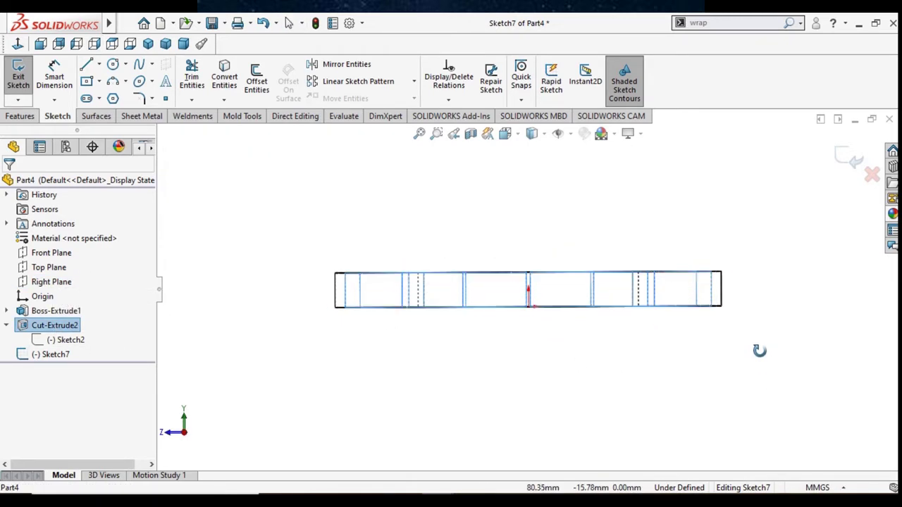
click(19, 47)
click(19, 47)
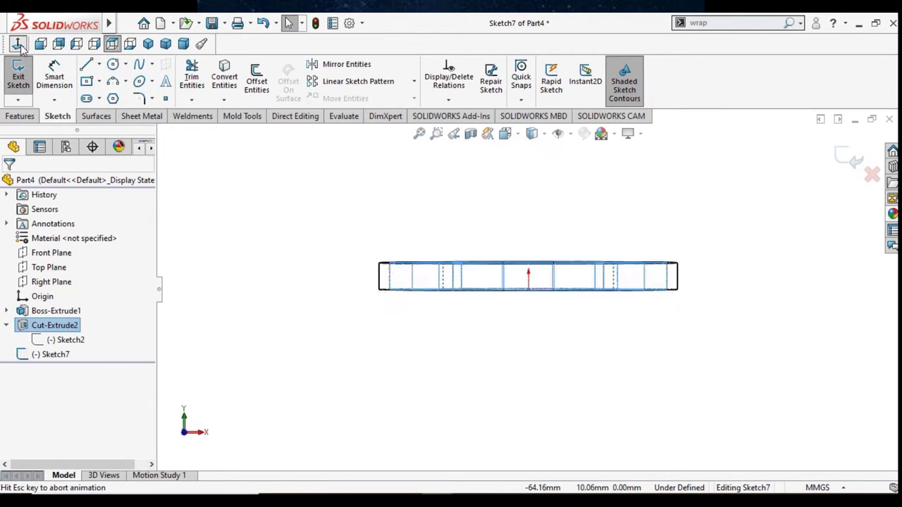
Switch back to Shaded With Edges, zoom to fit, and exit the sketch discarding Sketch7
click(19, 46)
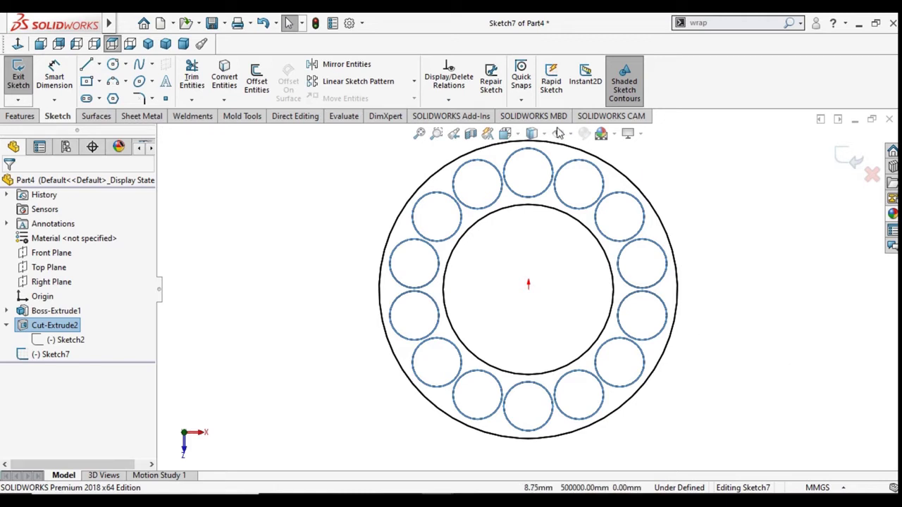
click(532, 134)
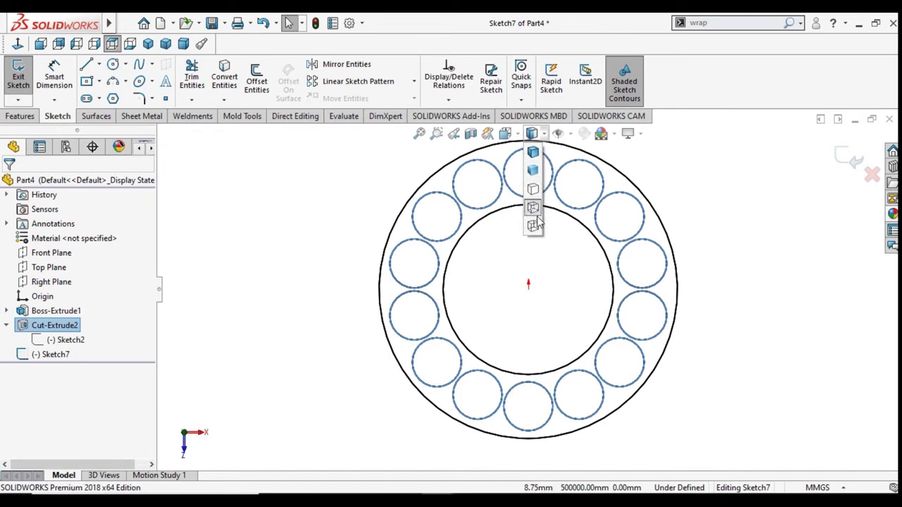
click(533, 152)
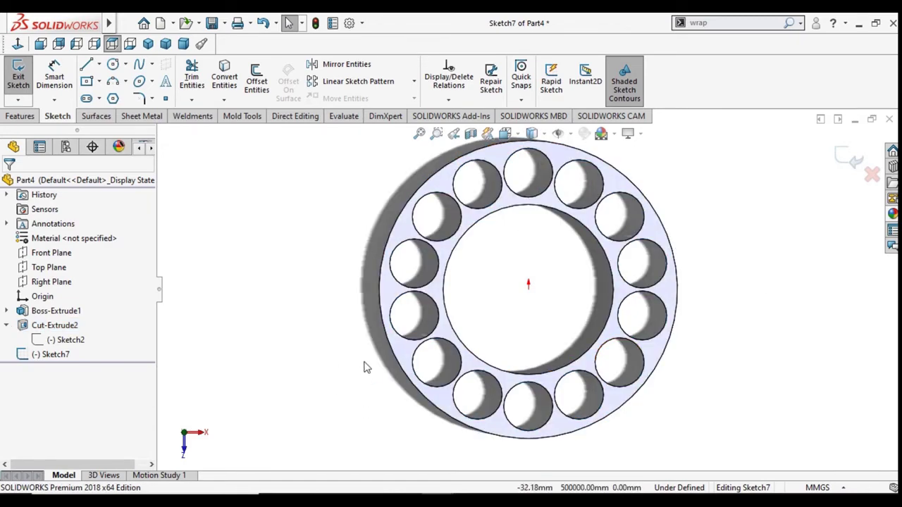
key(f)
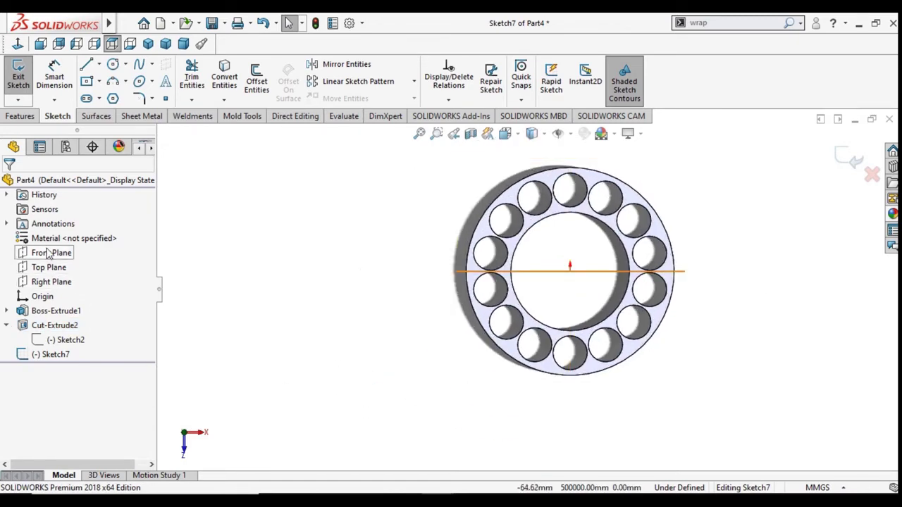
click(47, 255)
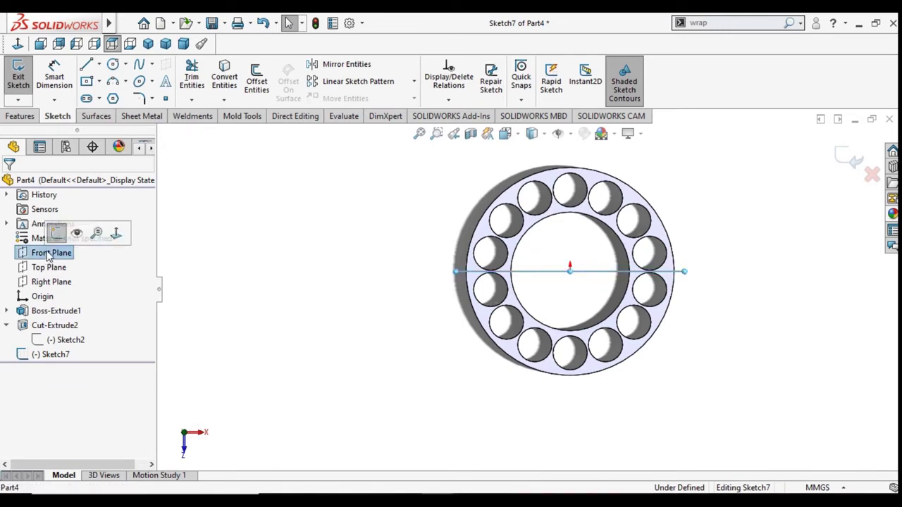
click(58, 233)
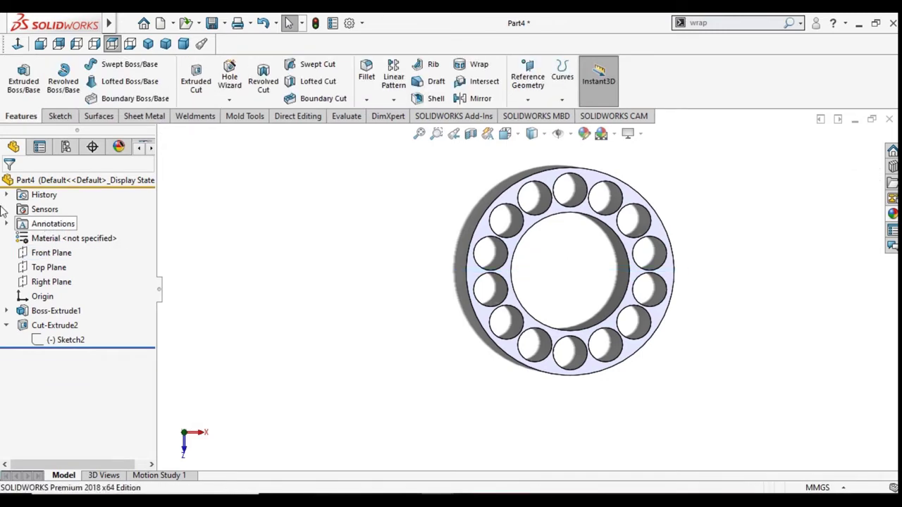
Undo Cut-Extrude2 and recut Sketch2's fourteen circles 12 mm Blind as Cut-Extrude3
click(18, 44)
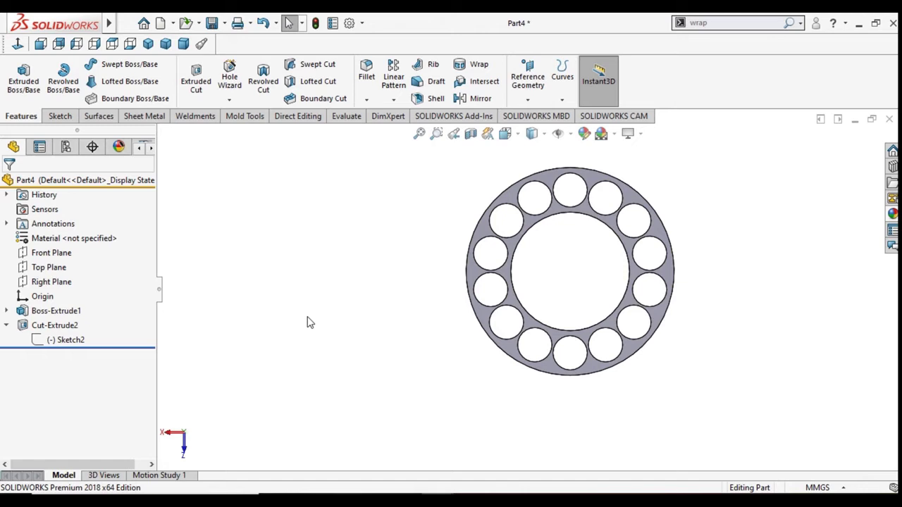
key(ctrl+z)
click(384, 326)
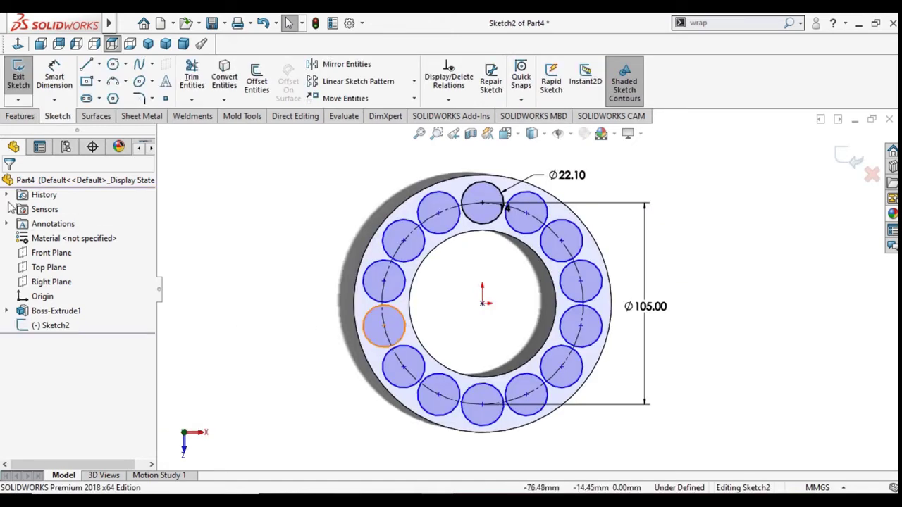
click(19, 116)
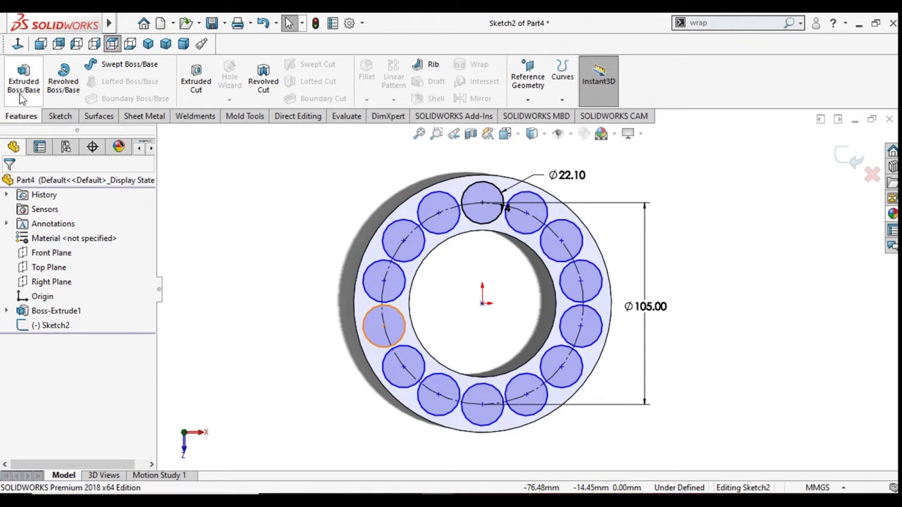
click(196, 81)
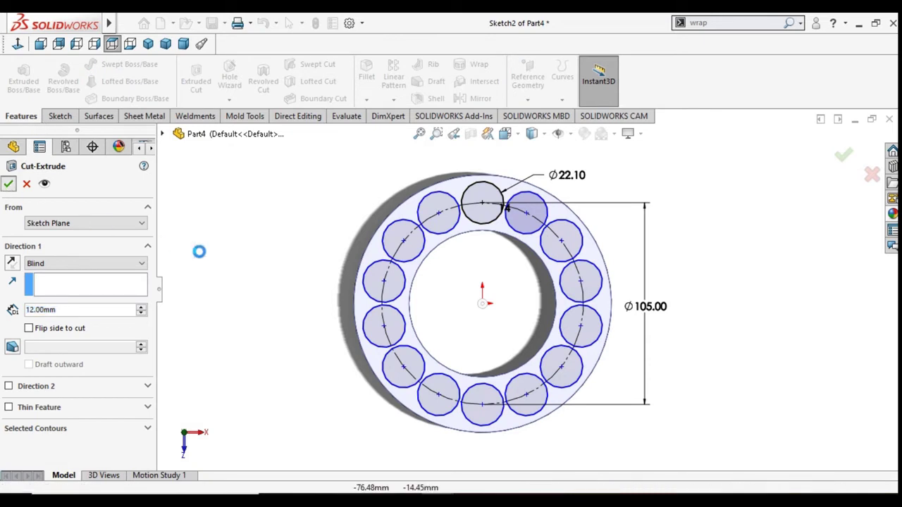
key(Return)
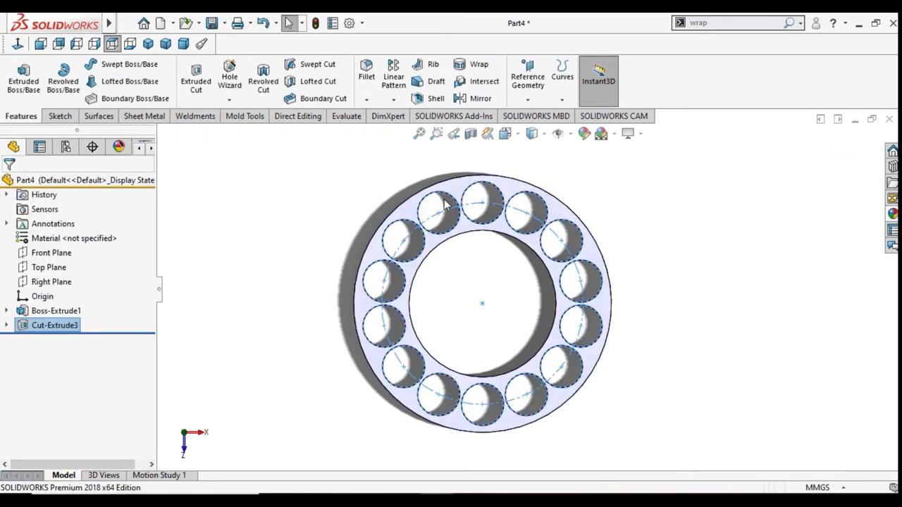
Deselect the cut and orbit to a tilted top-down view of the fourteen pockets
click(278, 253)
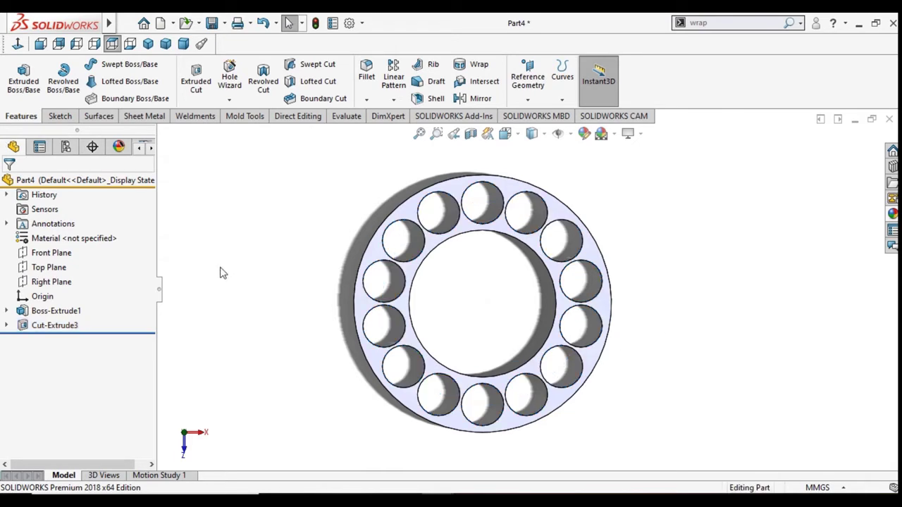
mouse_move(692, 274)
middle_down()
mouse_move(626, 294)
mouse_move(626, 267)
mouse_move(581, 275)
middle_up()
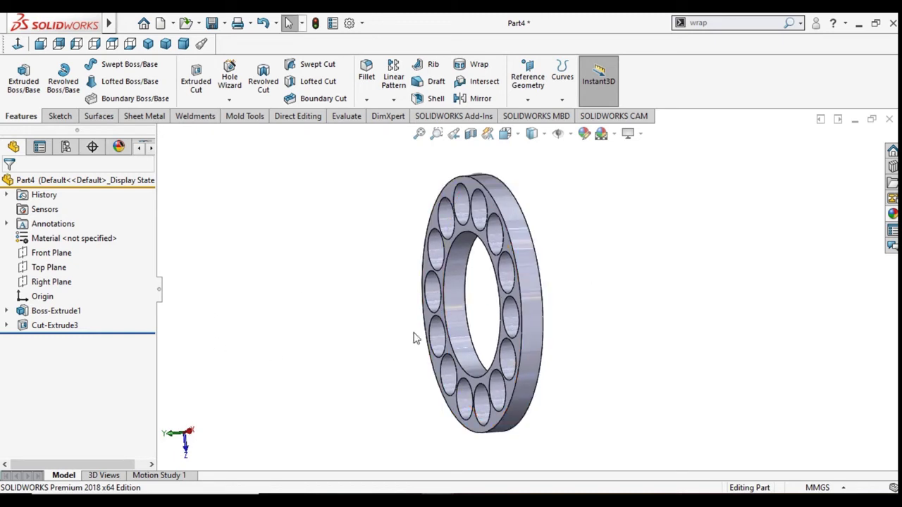
middle_drag(401, 394, 486, 269)
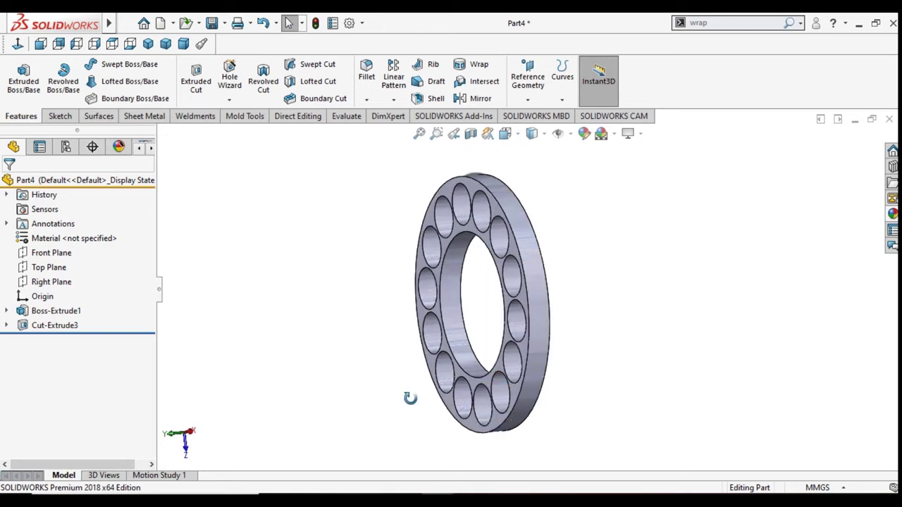
middle_drag(465, 251, 443, 243)
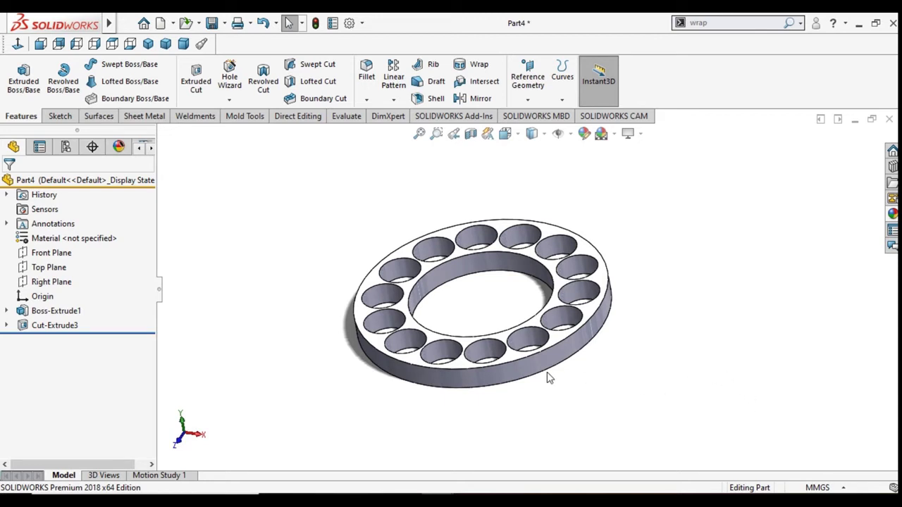
Open Sketch8 on the Front Plane viewed Normal To, leaving the Circle tool unused
click(48, 255)
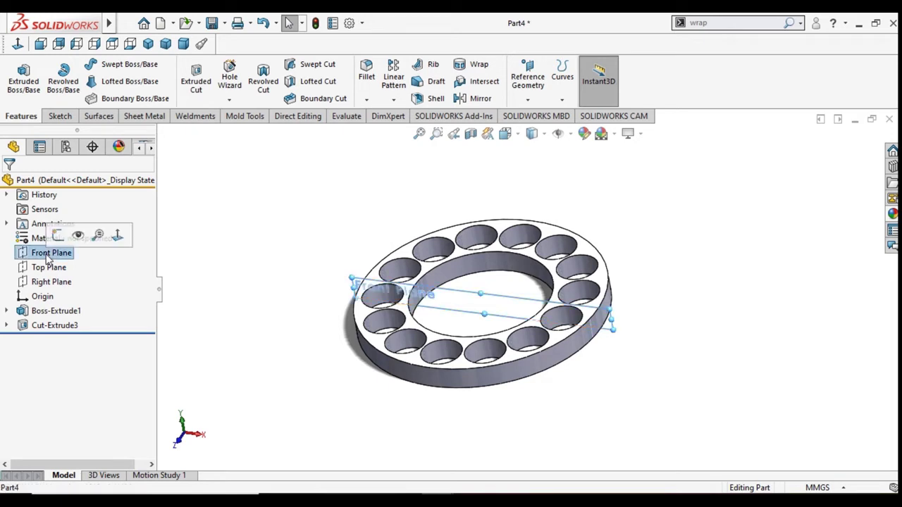
click(56, 235)
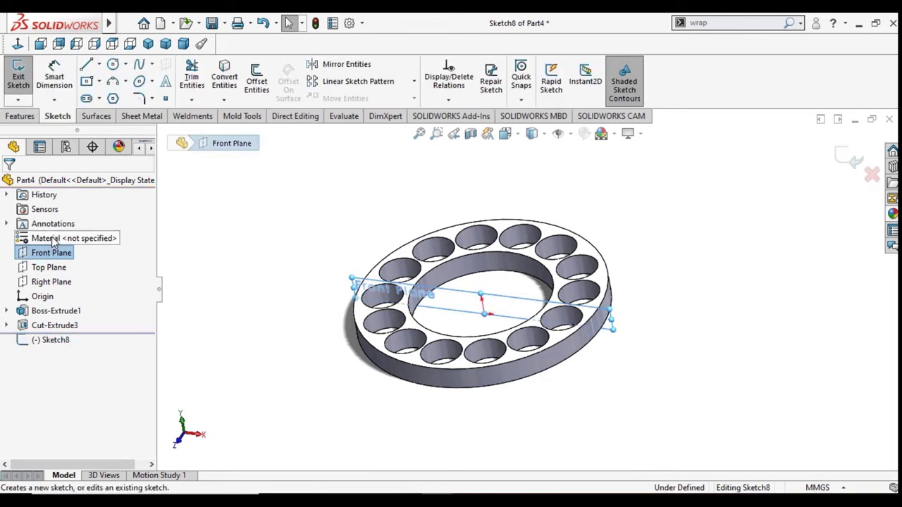
click(19, 45)
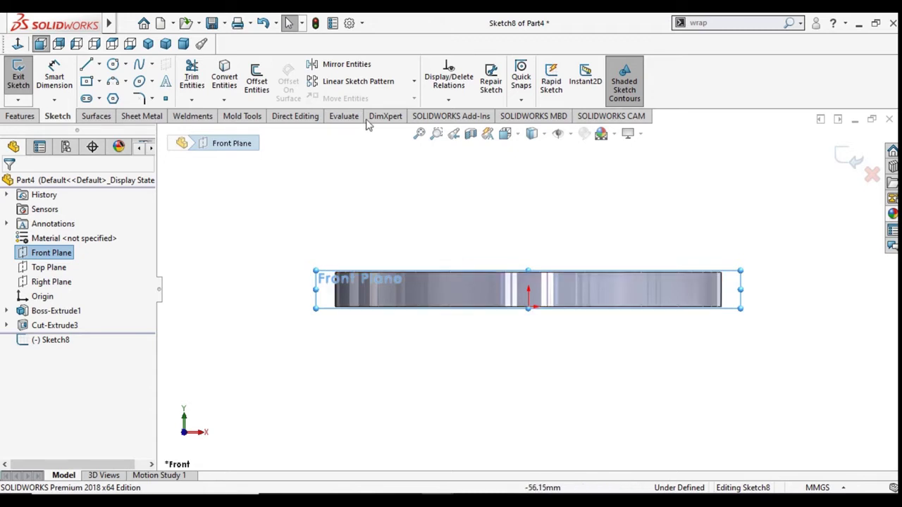
click(112, 65)
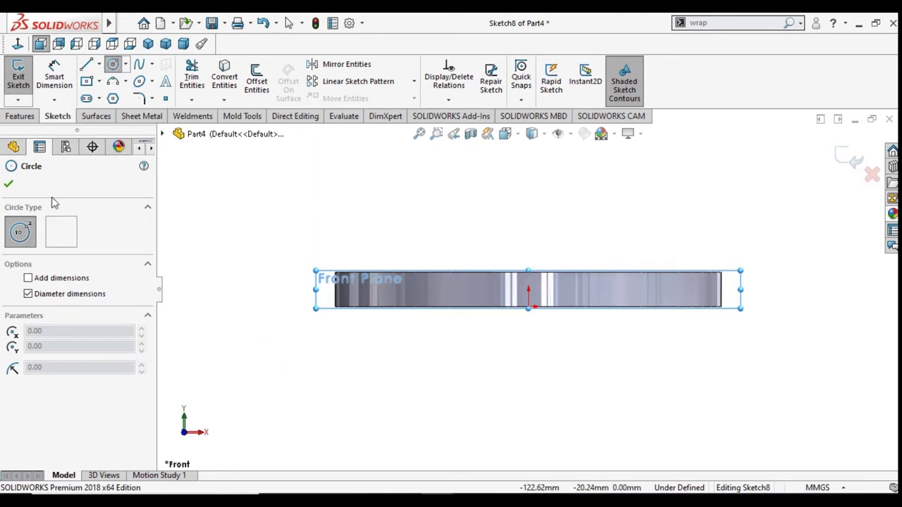
key(Escape)
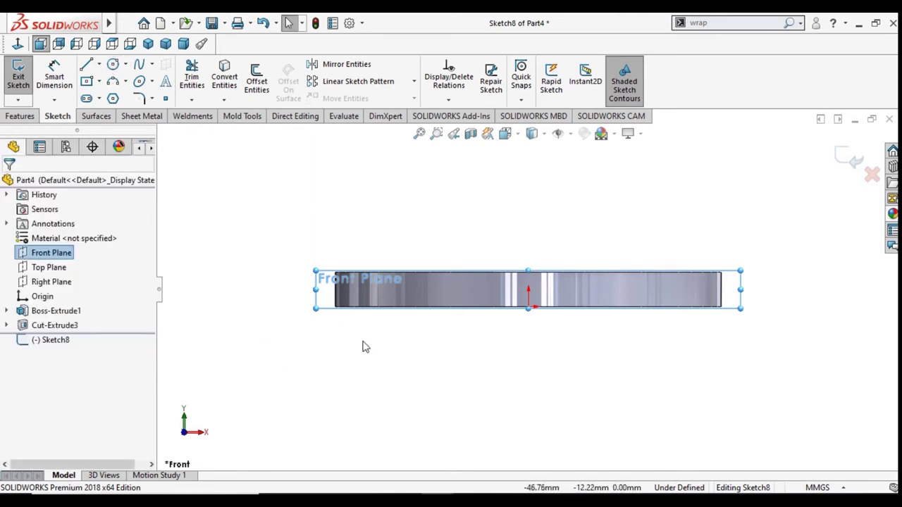
Exit and discard the empty sketch
click(7, 311)
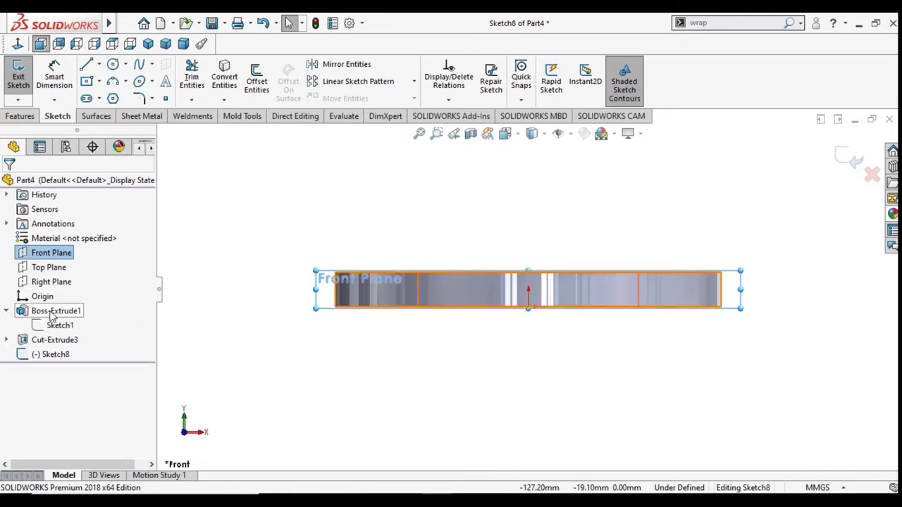
click(52, 313)
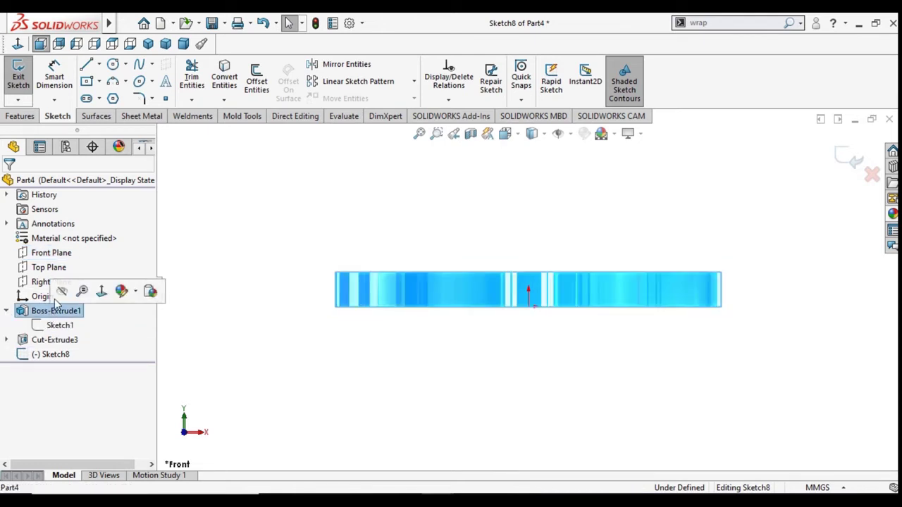
click(203, 347)
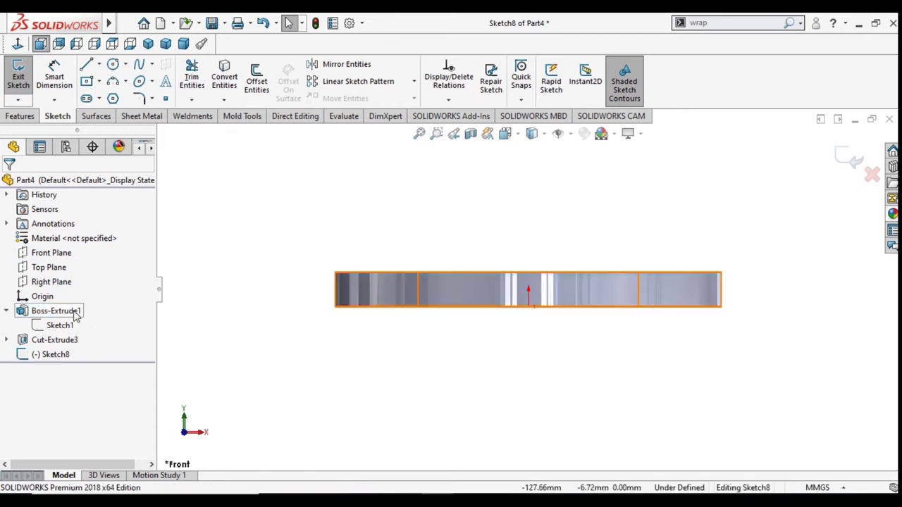
right_click(74, 312)
click(260, 343)
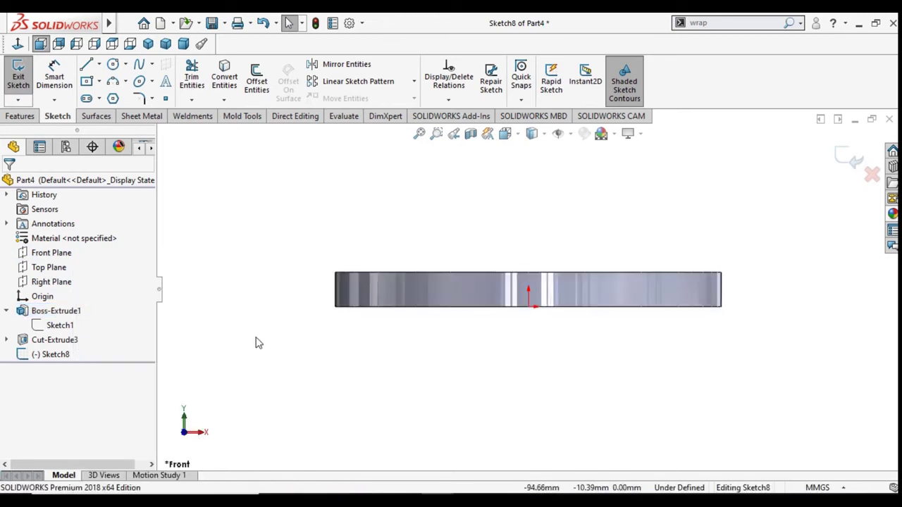
key(ctrl+b)
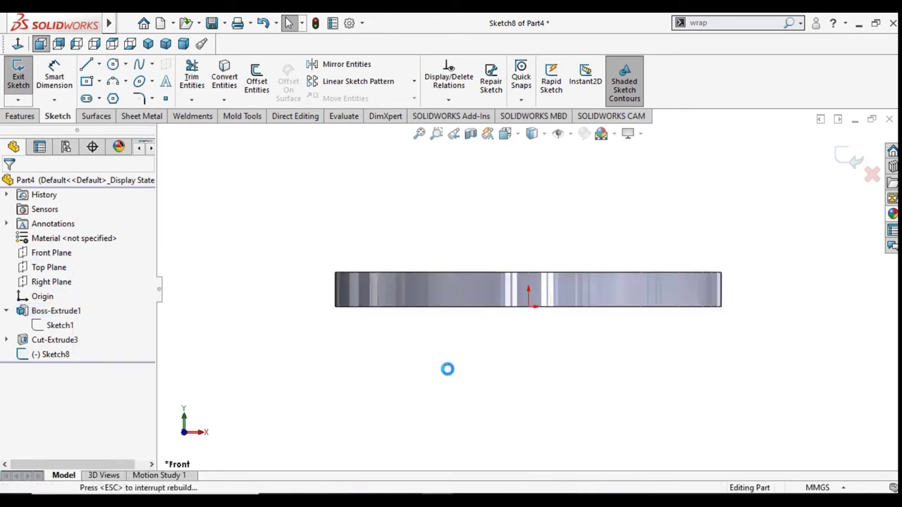
Change Boss-Extrude1's 12 mm extrusion end condition from Blind to Mid Plane
click(56, 311)
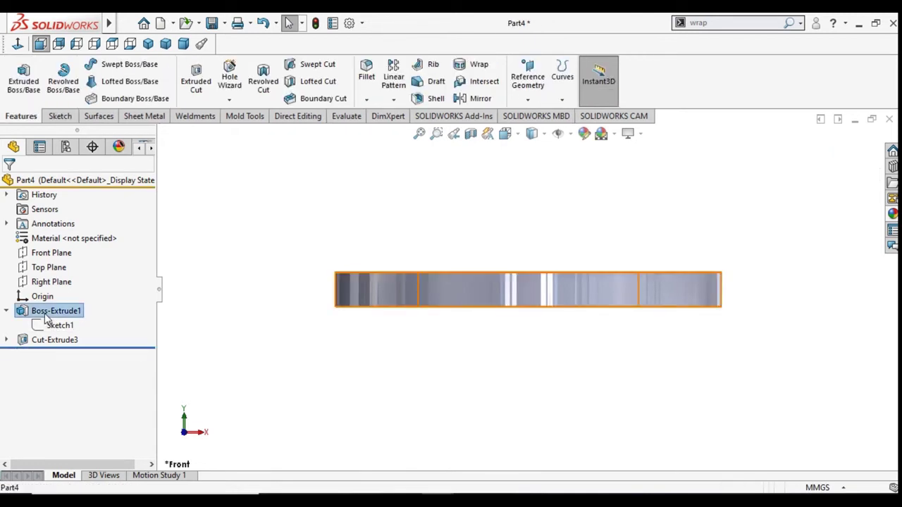
click(74, 271)
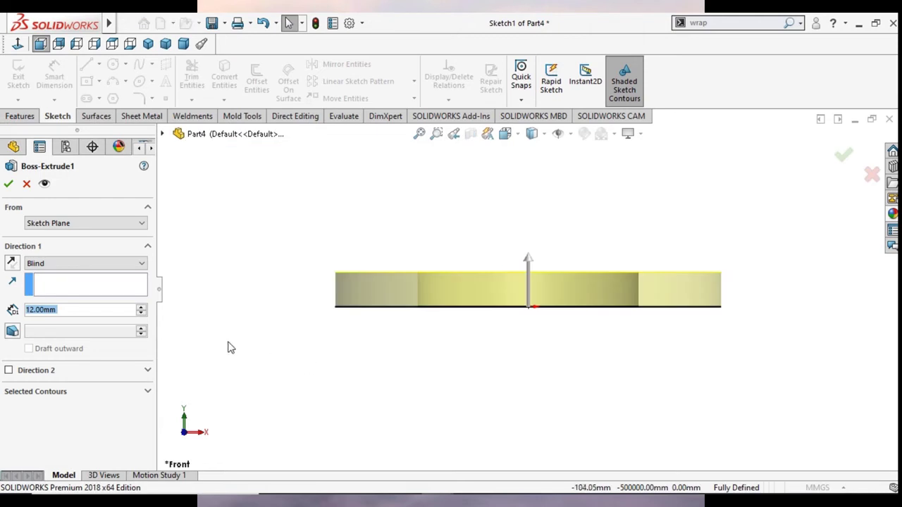
click(79, 264)
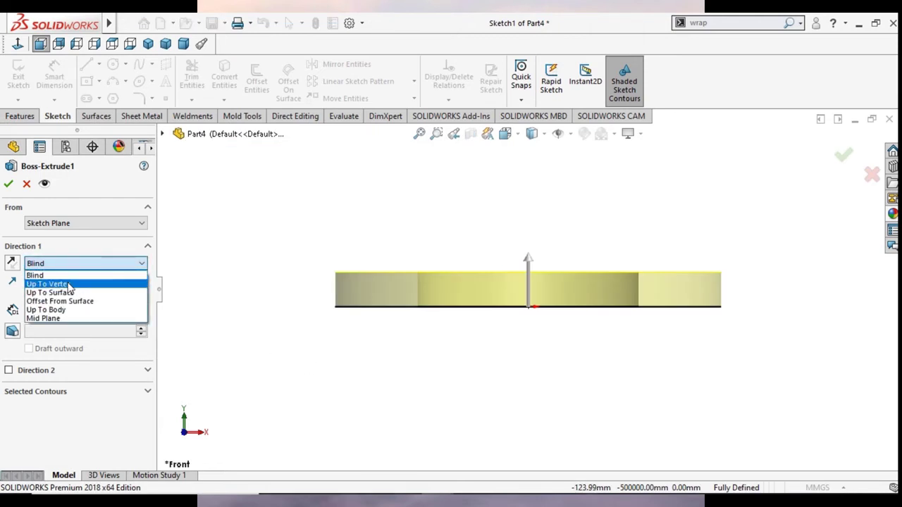
click(58, 319)
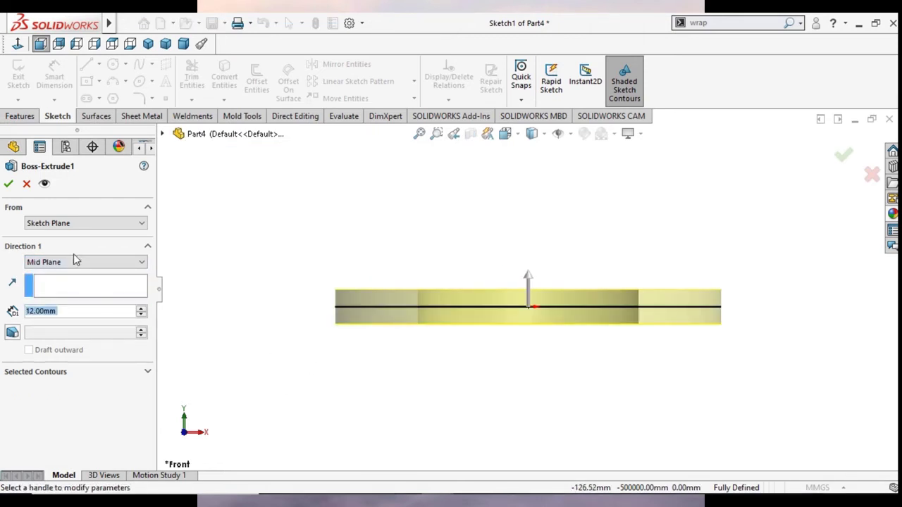
key(Return)
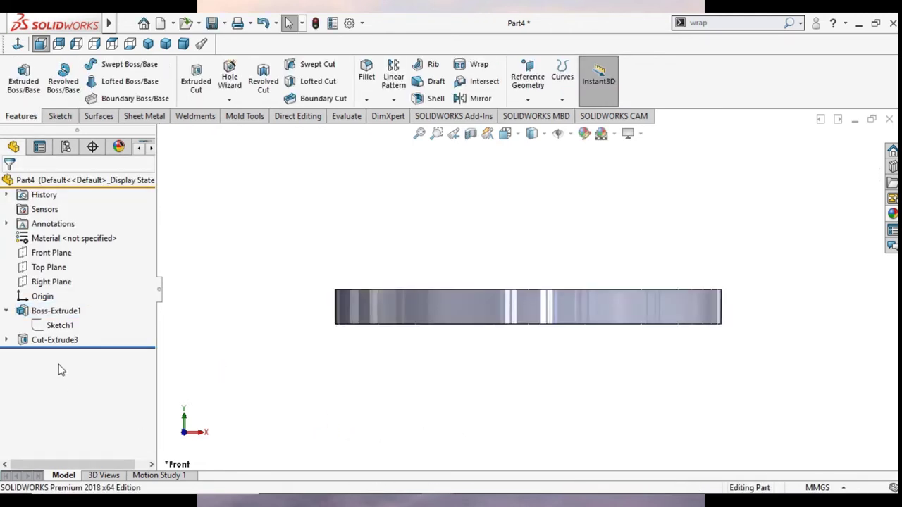
Start a new sketch on the Right Plane and view it face-on
click(49, 255)
click(59, 236)
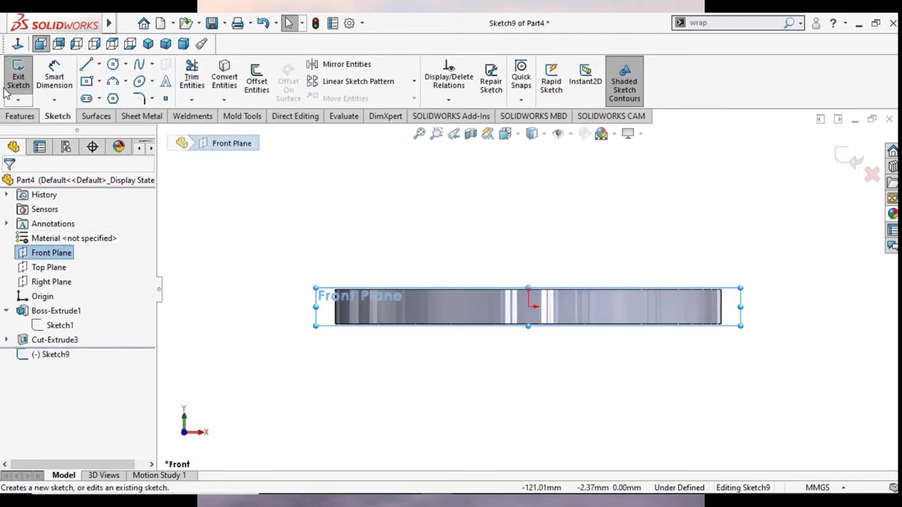
click(17, 46)
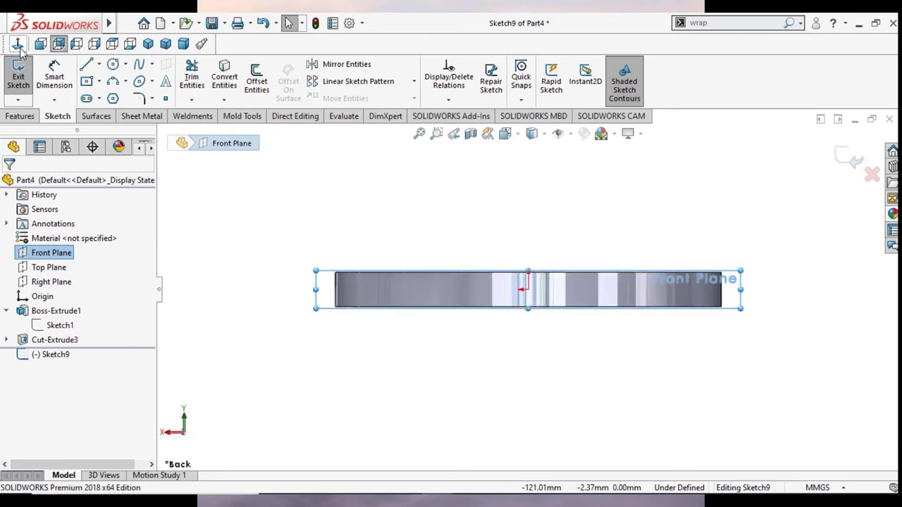
click(400, 368)
Draw a circle centred on the ring's midline near its right end
click(113, 66)
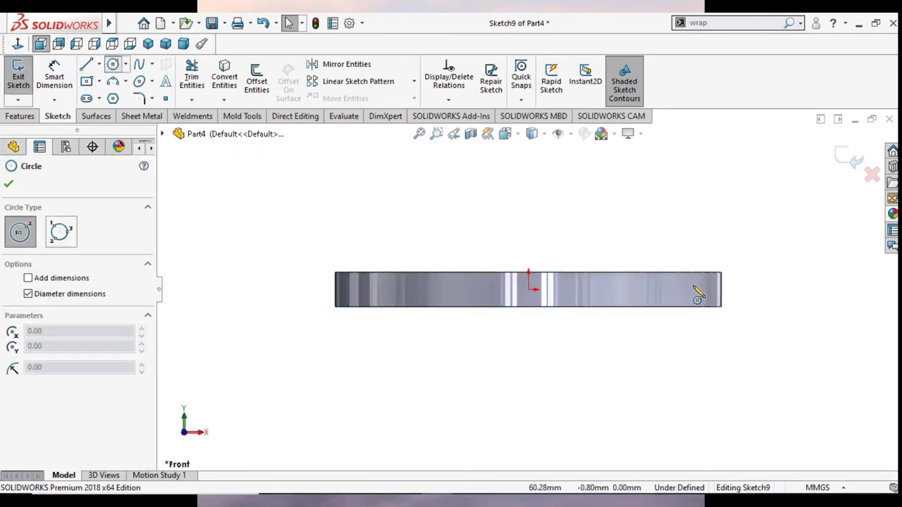
click(112, 65)
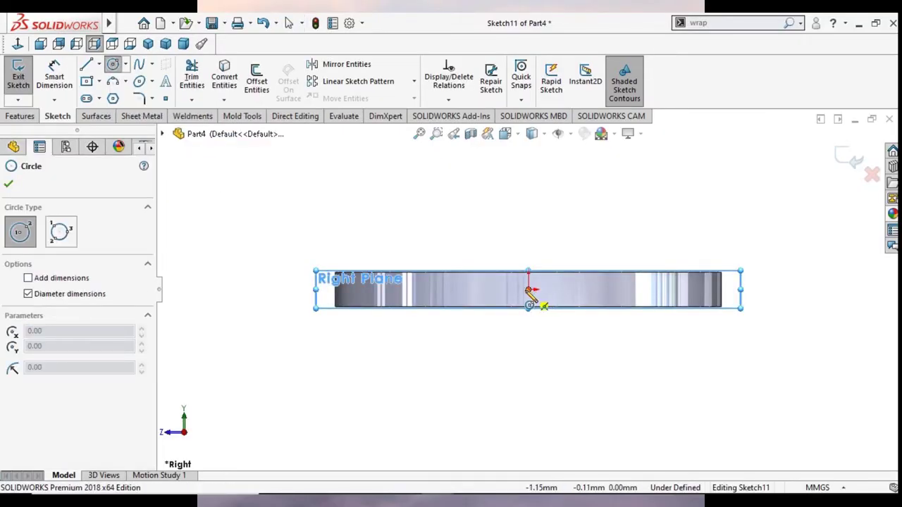
click(688, 289)
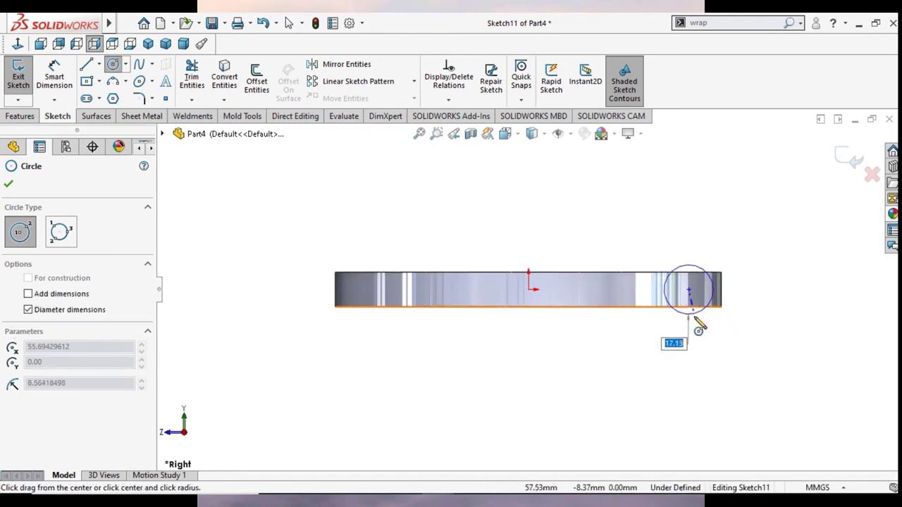
click(696, 328)
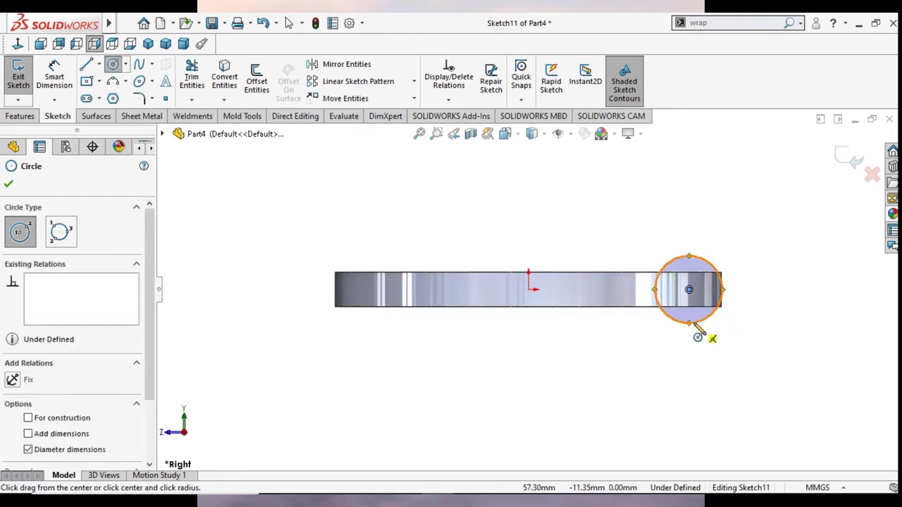
right_click(764, 275)
click(763, 275)
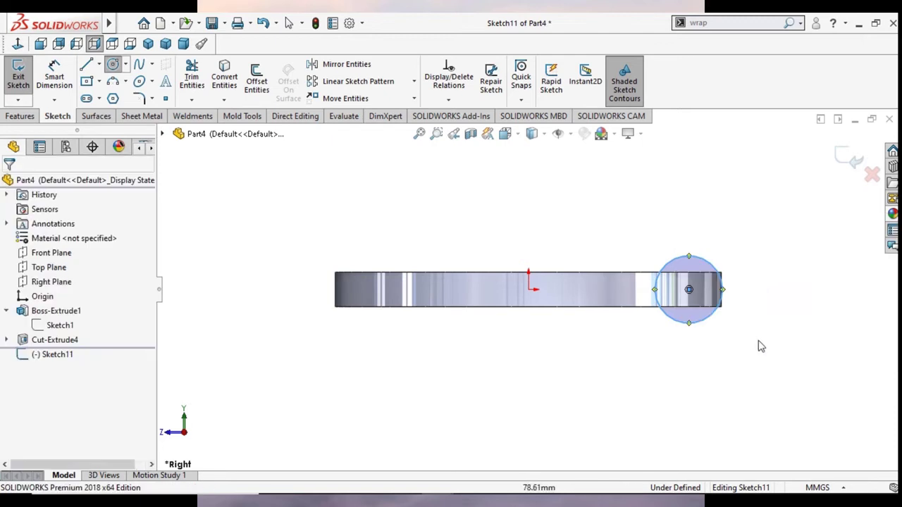
click(57, 79)
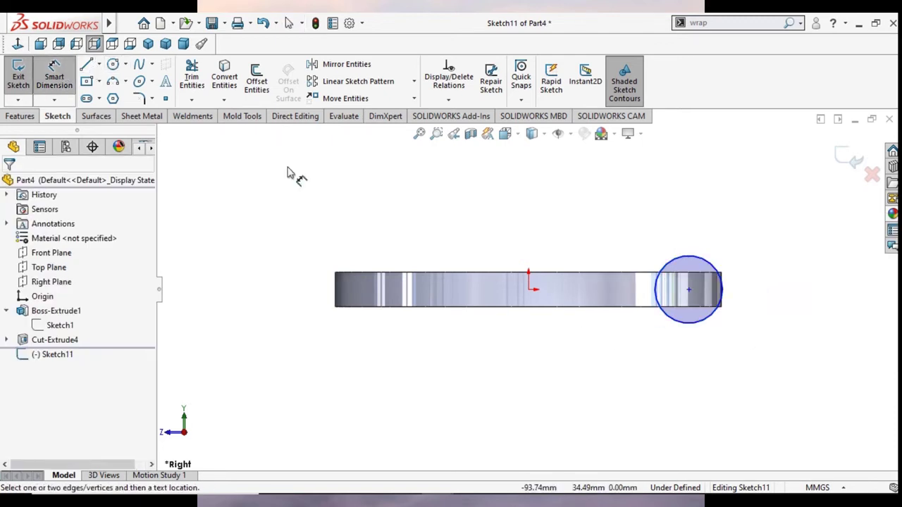
Dimension the circle's diameter to 22 mm
click(713, 267)
click(773, 257)
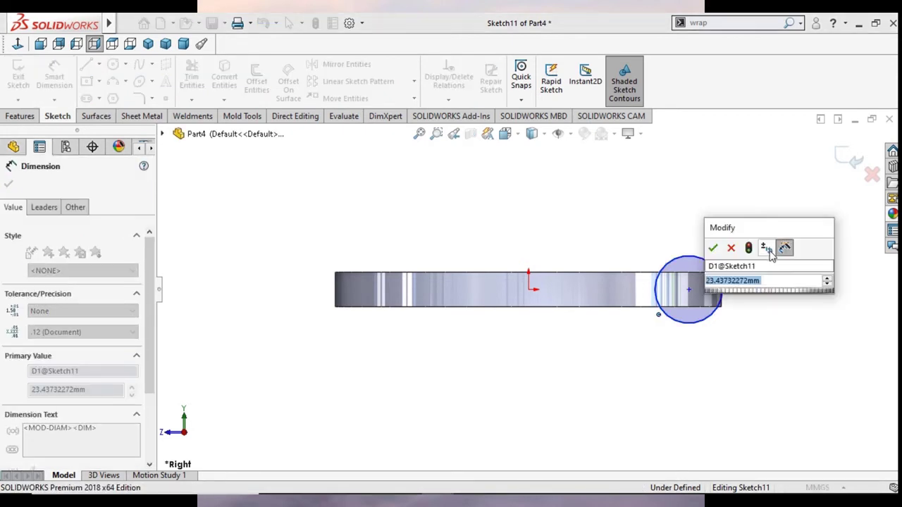
text(22)
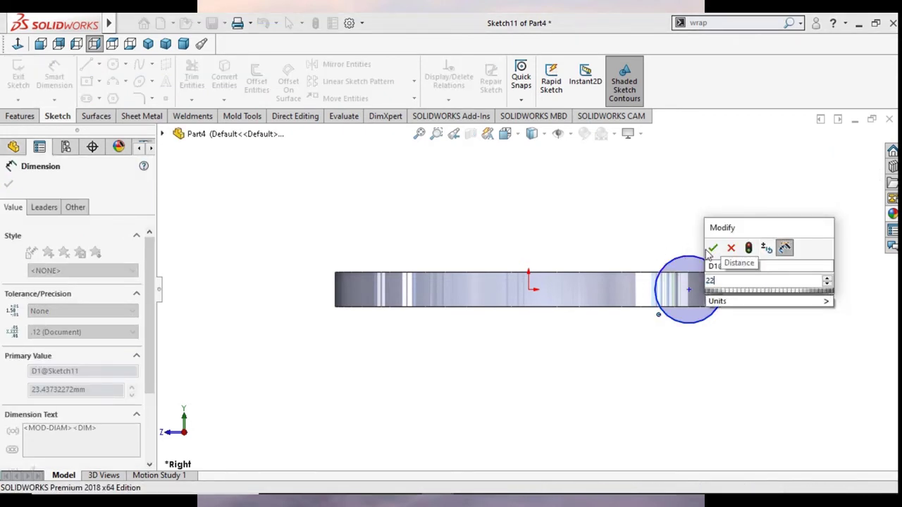
click(713, 248)
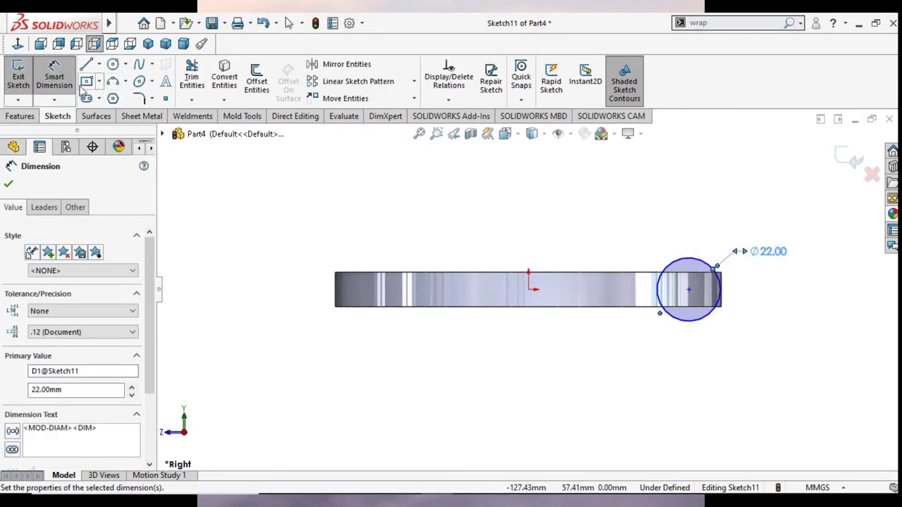
click(529, 289)
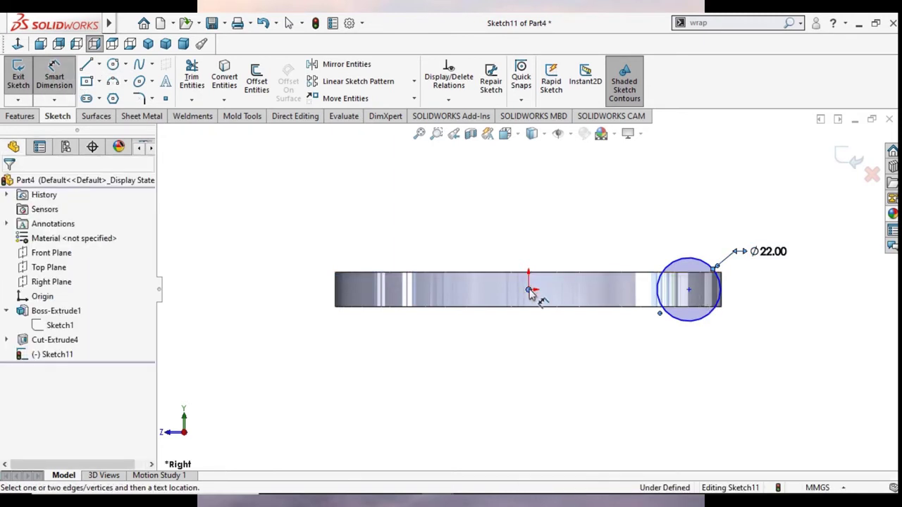
Add a 55.69 mm horizontal dimension from the origin to the circle centre
click(689, 291)
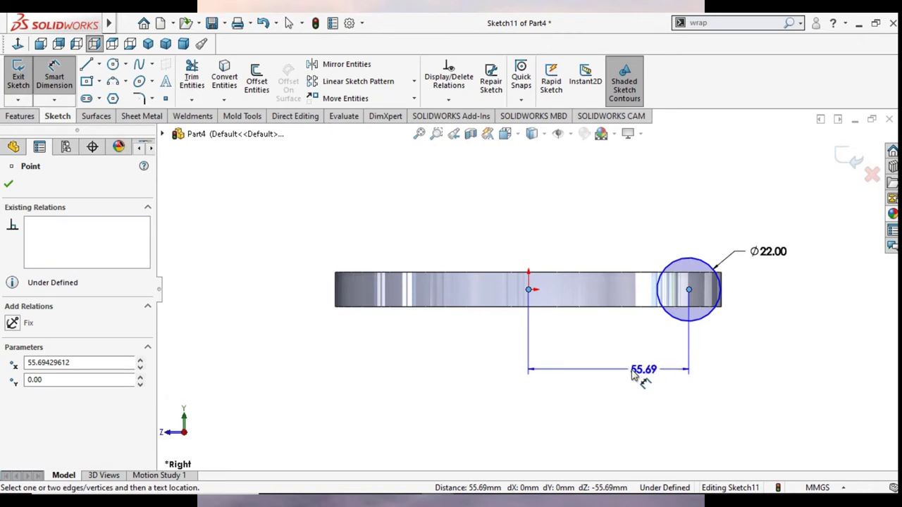
click(627, 369)
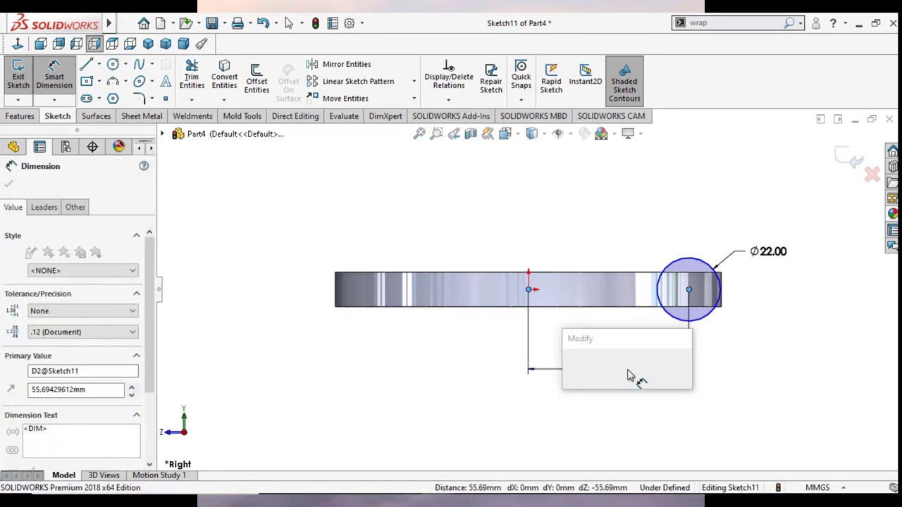
text(55)
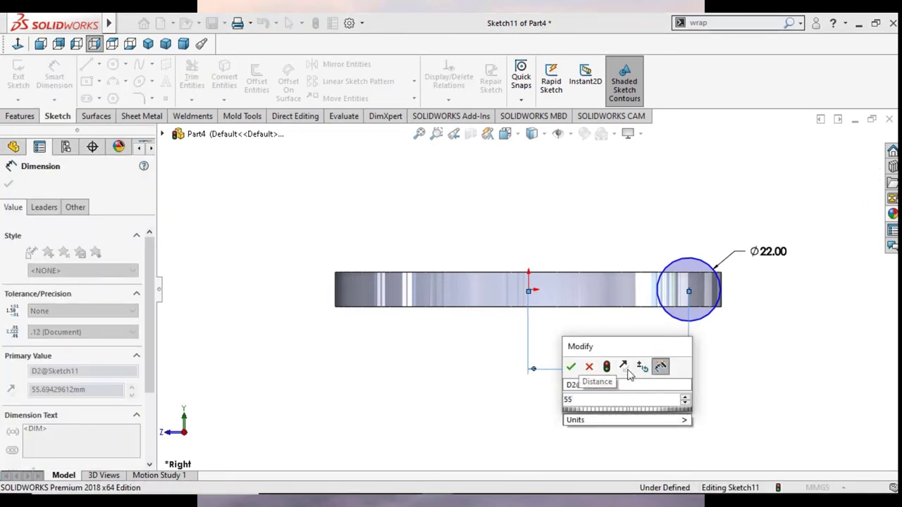
key(Escape)
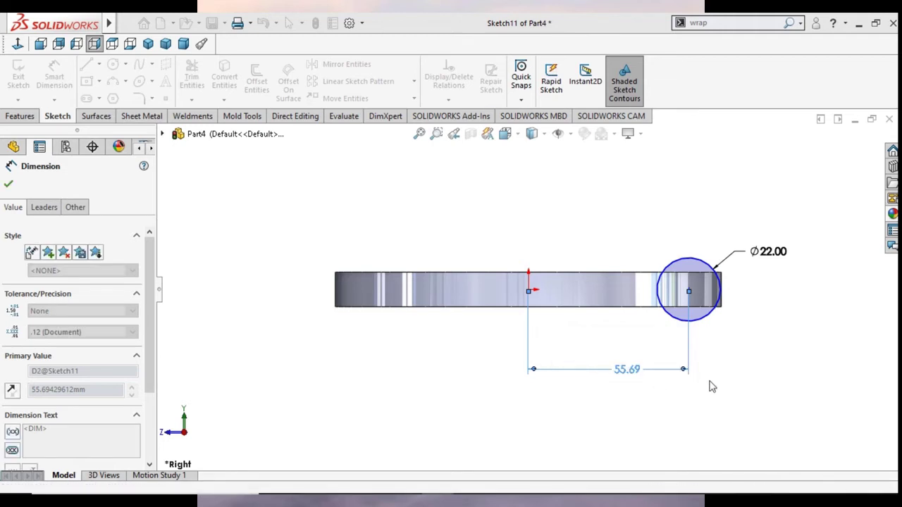
click(9, 184)
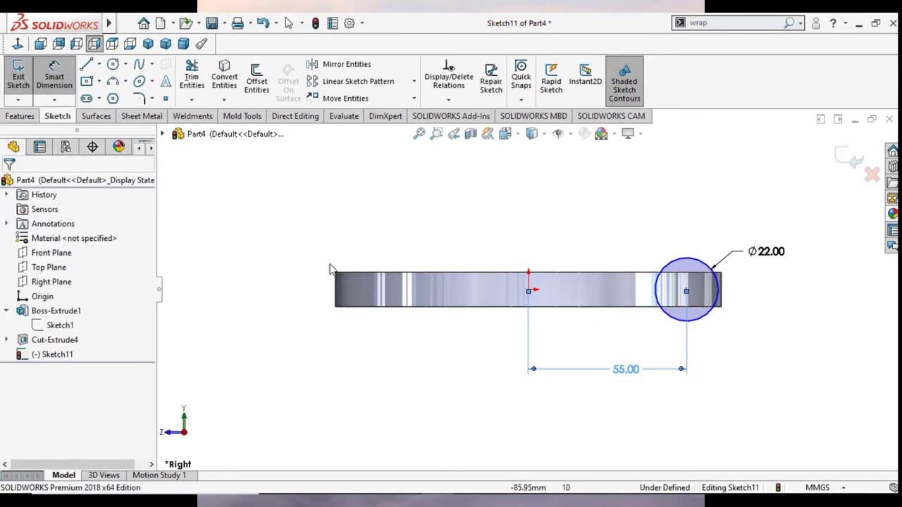
mouse_move(789, 222)
middle_down()
mouse_move(791, 427)
mouse_move(814, 415)
mouse_move(771, 418)
mouse_move(793, 411)
middle_up()
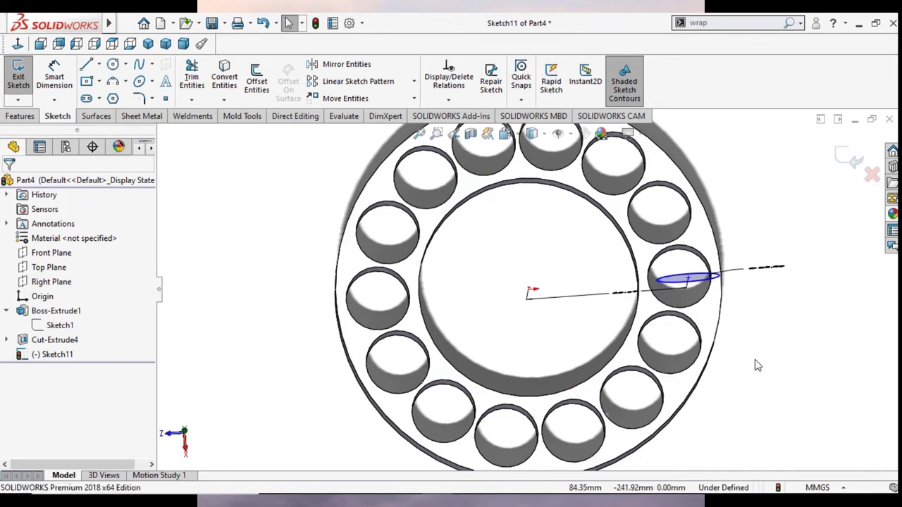
middle_drag(719, 338, 720, 182)
key(Escape)
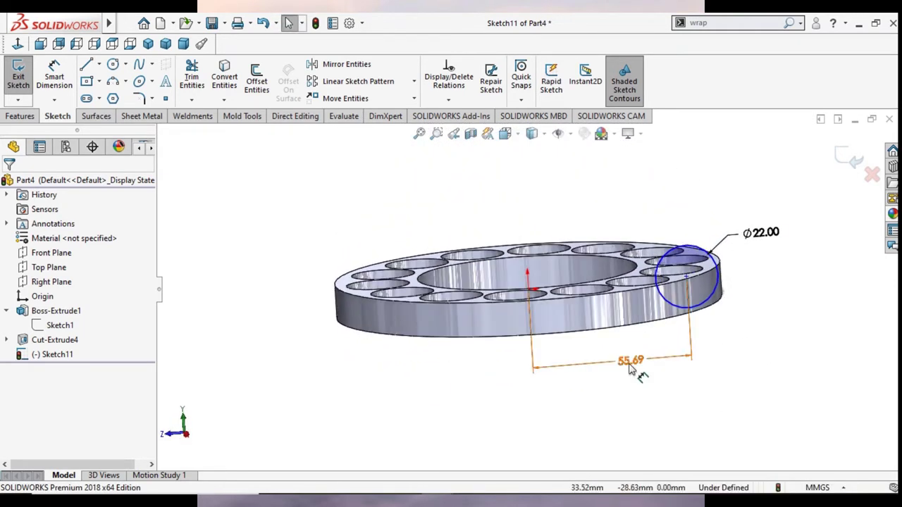
click(569, 364)
double_click(630, 361)
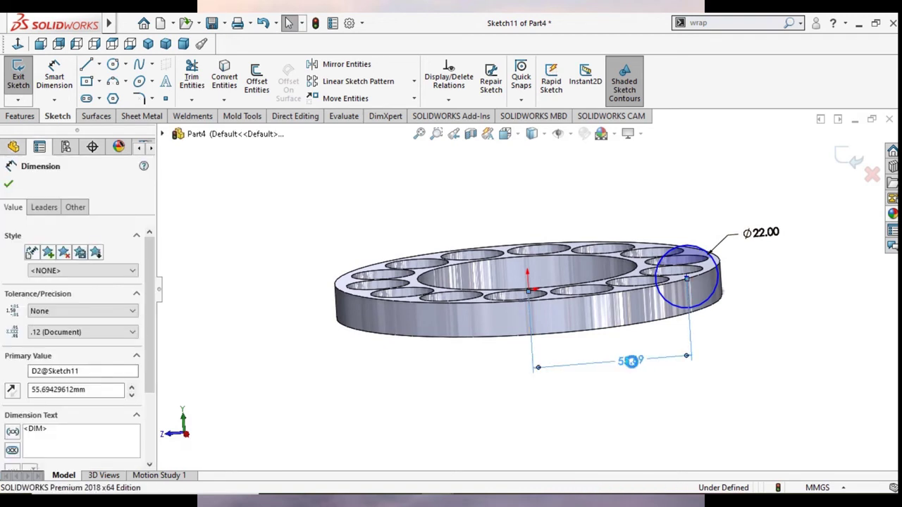
text(1)
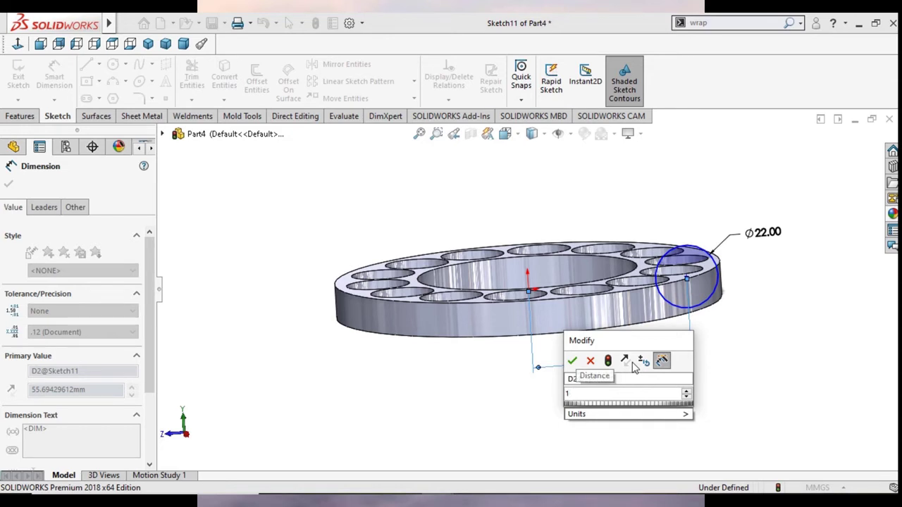
text(010/2)
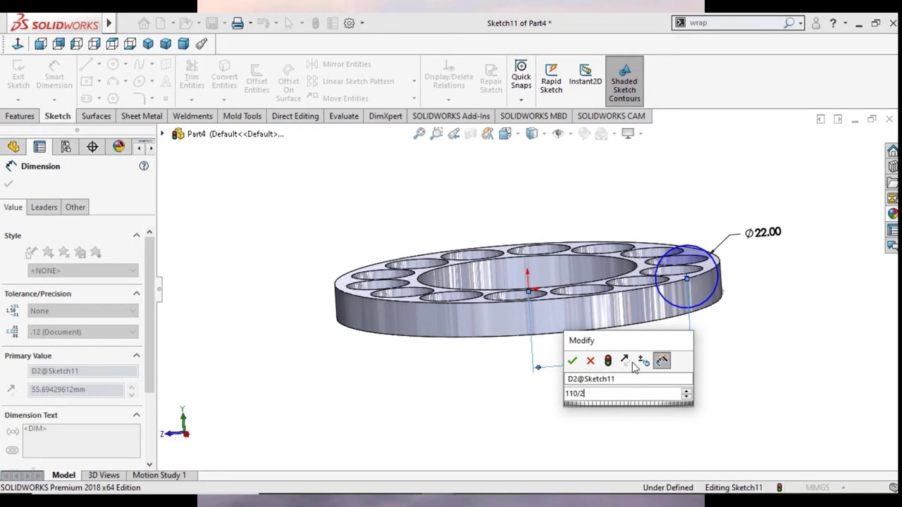
key(Escape)
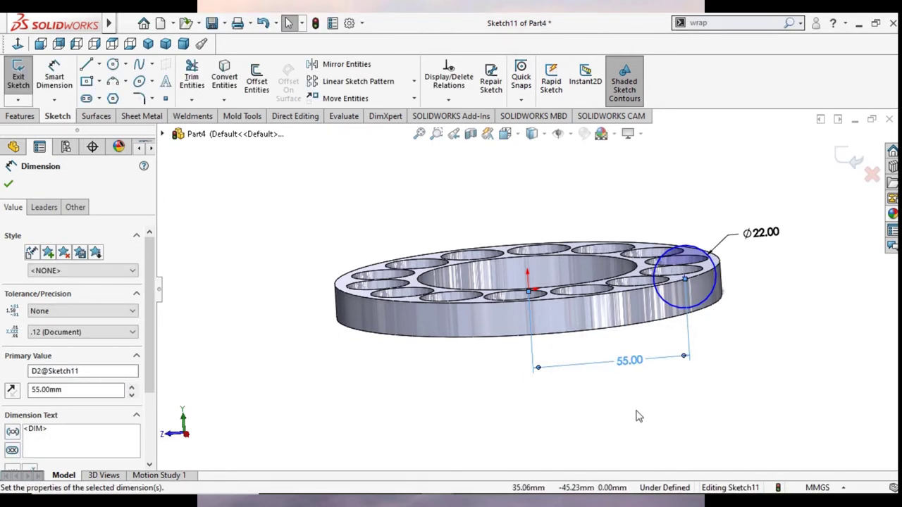
scroll(638, 417, down, 2)
mouse_move(617, 345)
middle_down()
mouse_move(677, 314)
mouse_move(695, 447)
mouse_move(695, 435)
mouse_move(671, 483)
mouse_move(763, 334)
mouse_move(709, 381)
mouse_move(620, 350)
middle_up()
Change the centre distance to 52.50 mm by entering 105/2, then view the ring from the right
click(677, 314)
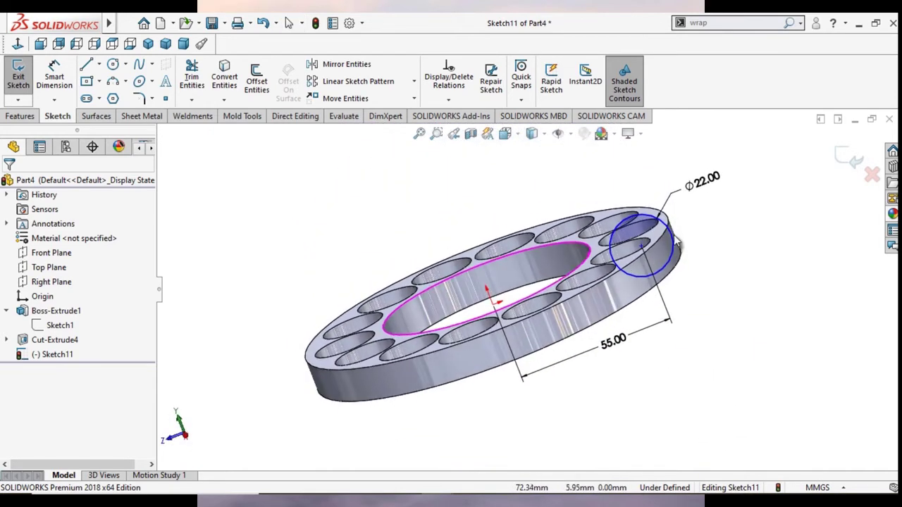
double_click(613, 342)
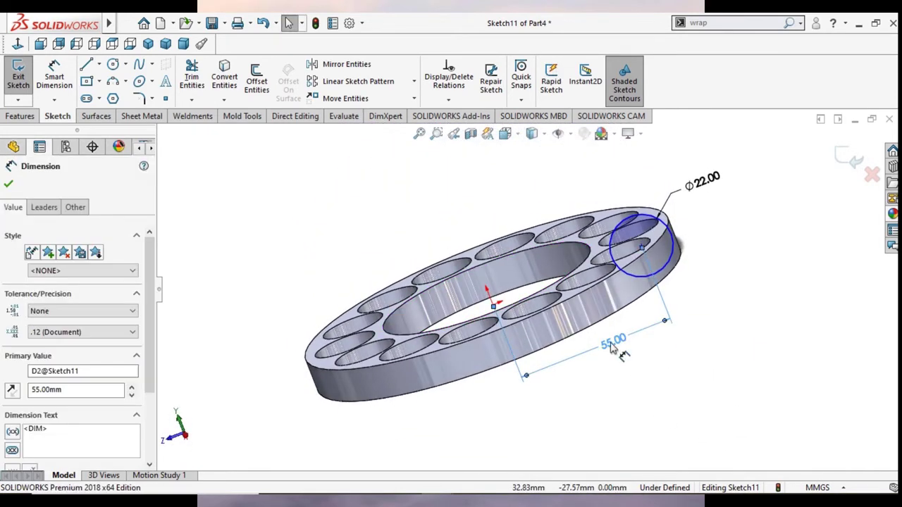
text(10)
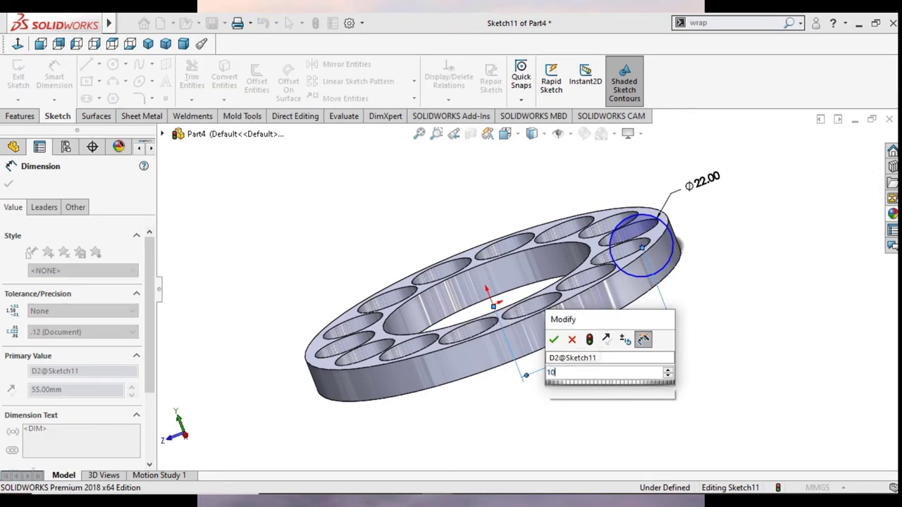
text(5)
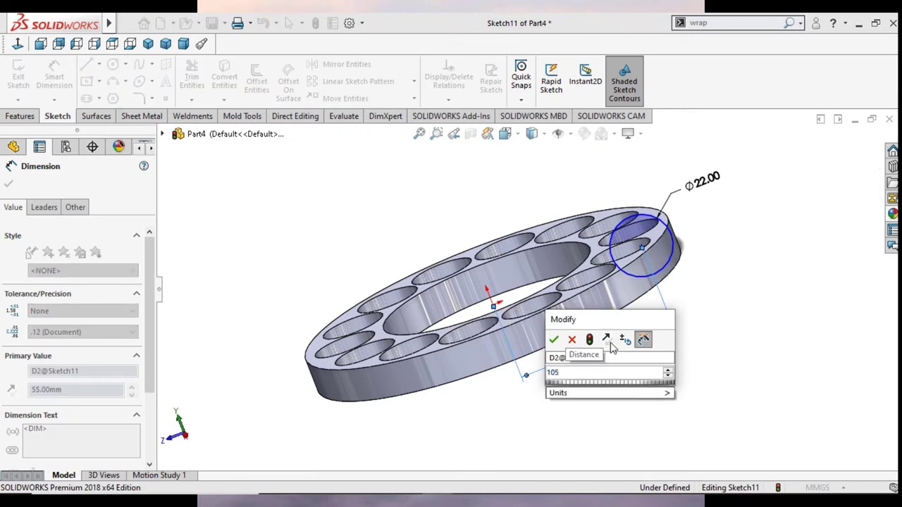
text(/2)
click(554, 339)
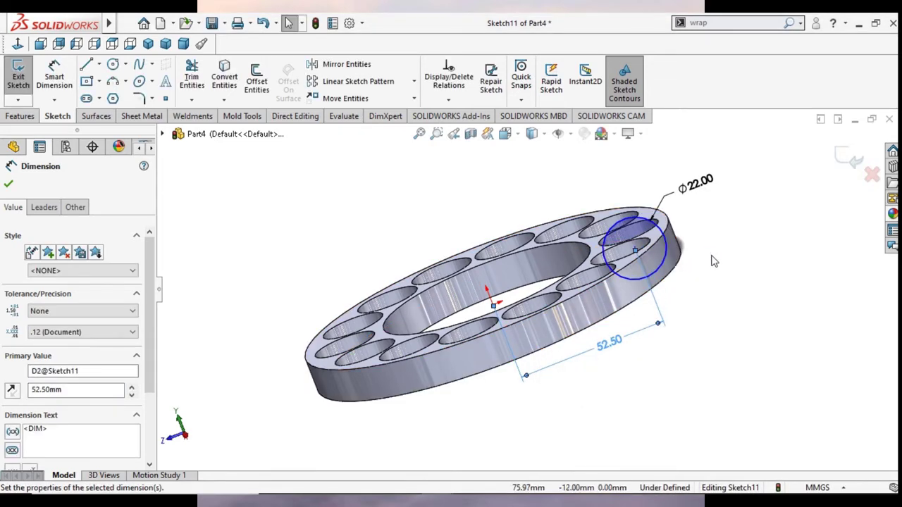
mouse_move(713, 262)
middle_down()
mouse_move(738, 427)
mouse_move(704, 229)
middle_up()
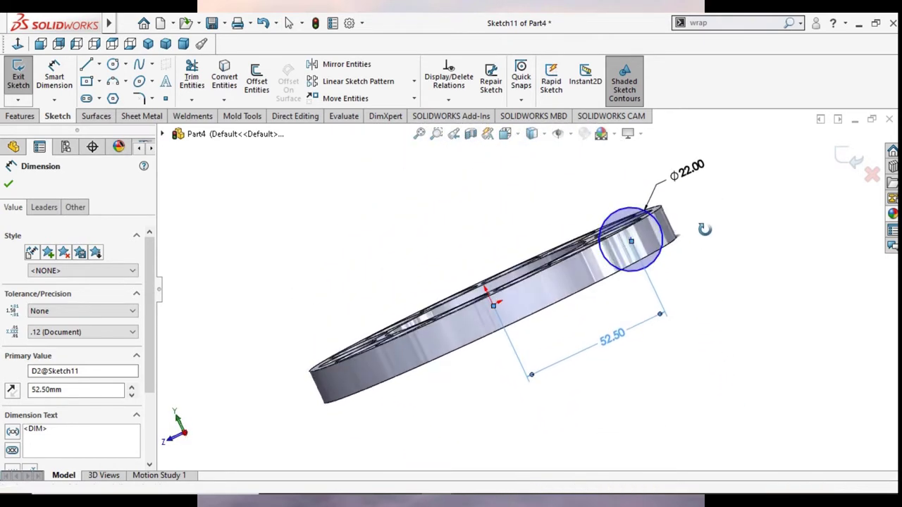
click(8, 183)
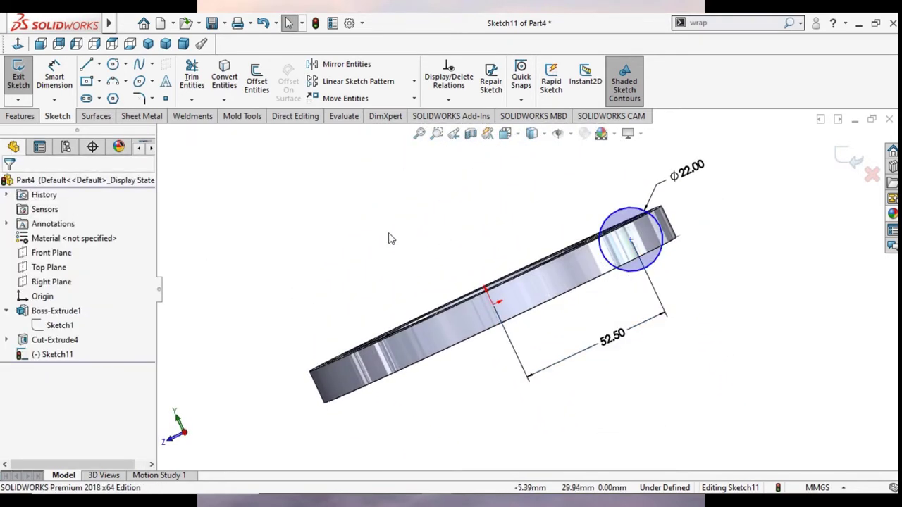
click(94, 44)
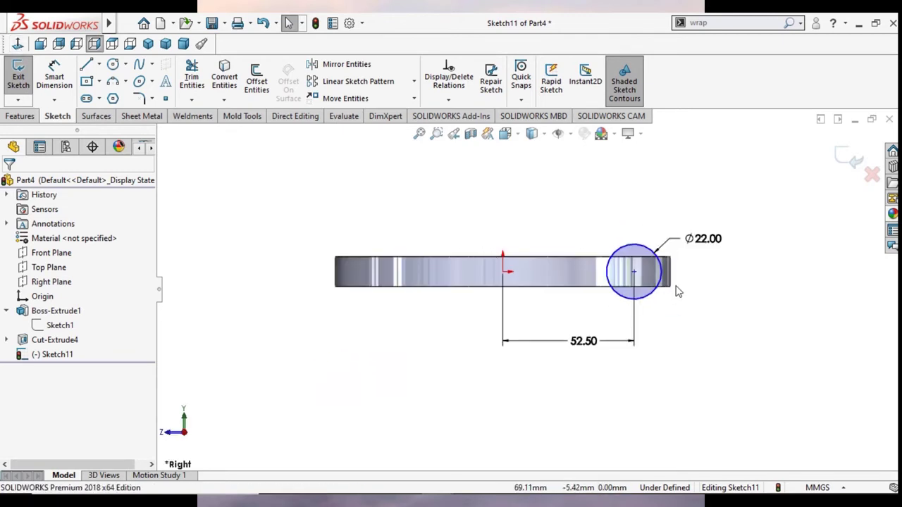
scroll(677, 291, down, 1)
scroll(674, 280, down, 1)
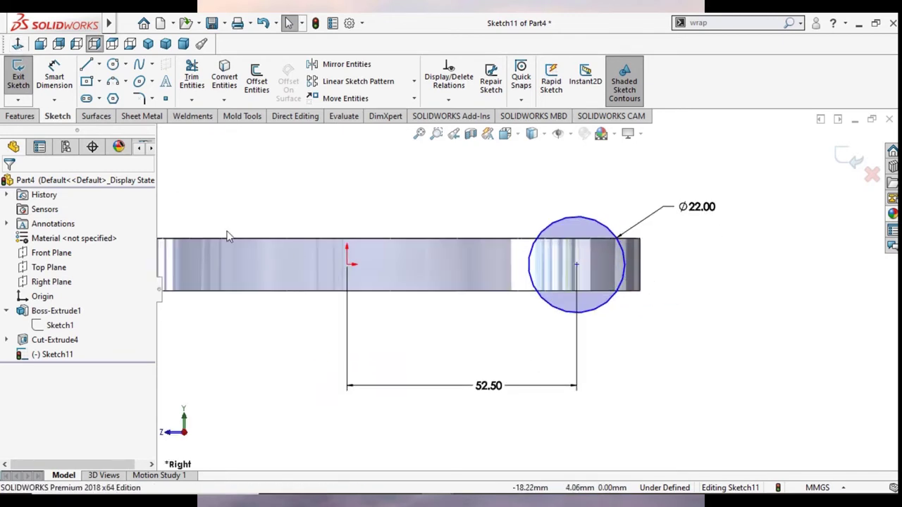
Draw a line across the circle's diameter and trim away the circle's upper half
click(86, 65)
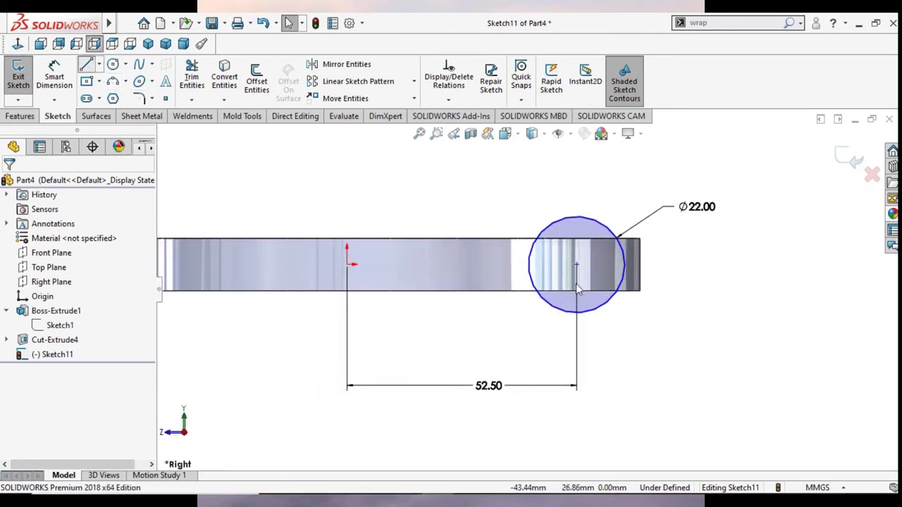
click(529, 264)
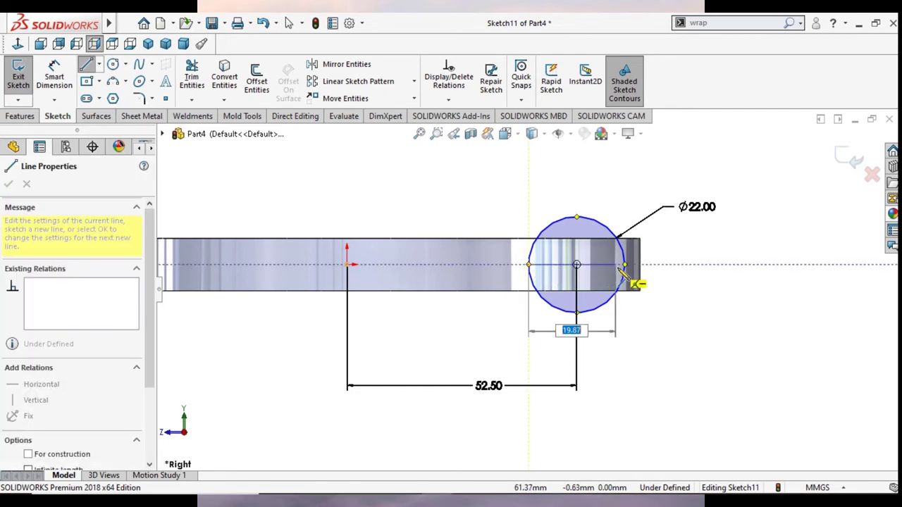
click(625, 265)
right_click(740, 283)
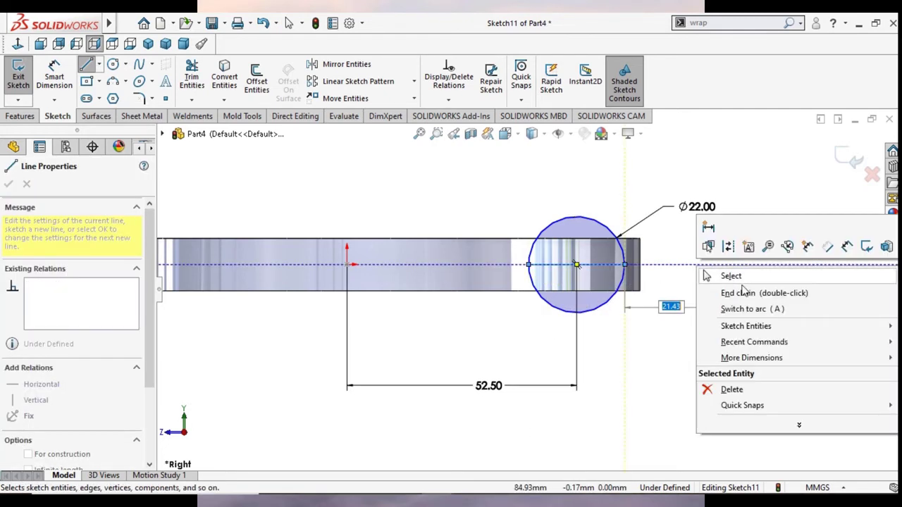
click(732, 276)
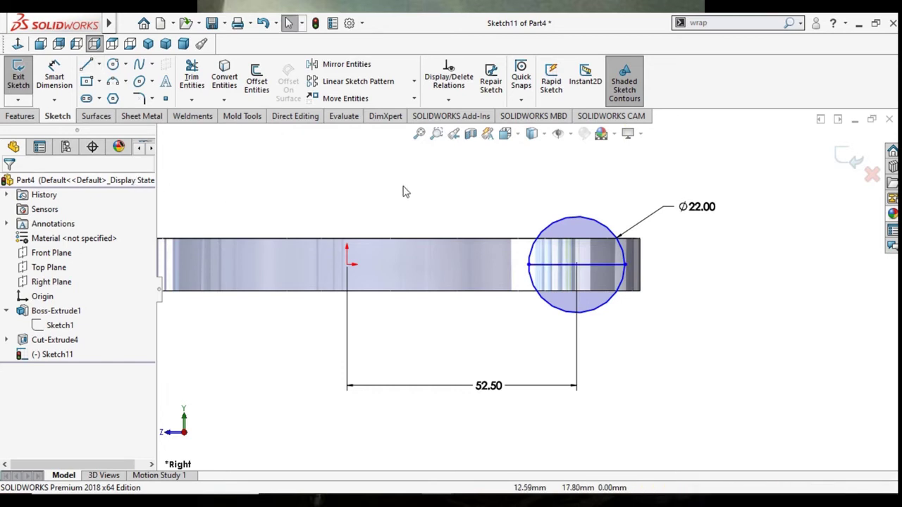
click(192, 78)
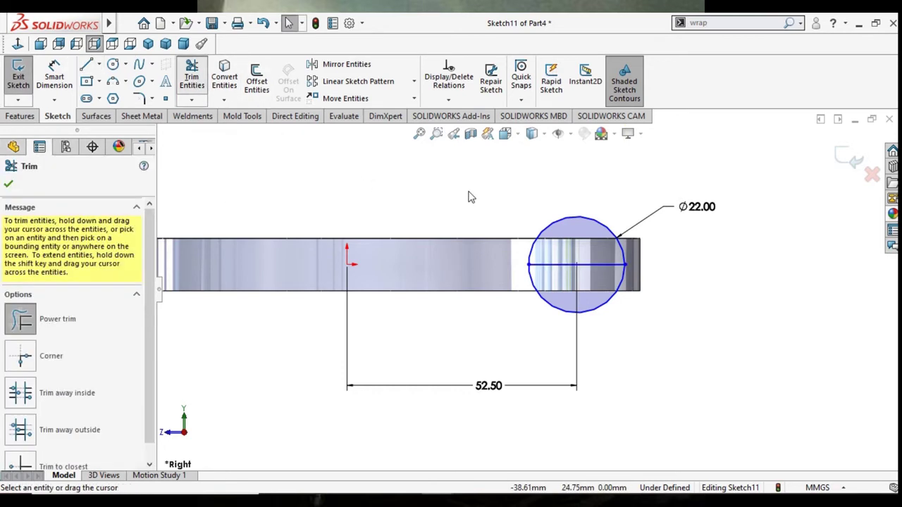
drag(535, 219, 564, 227)
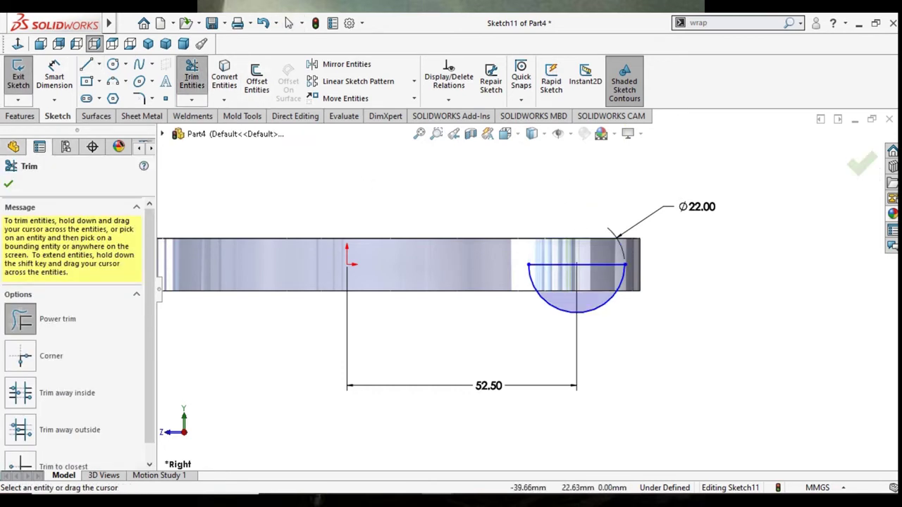
click(100, 66)
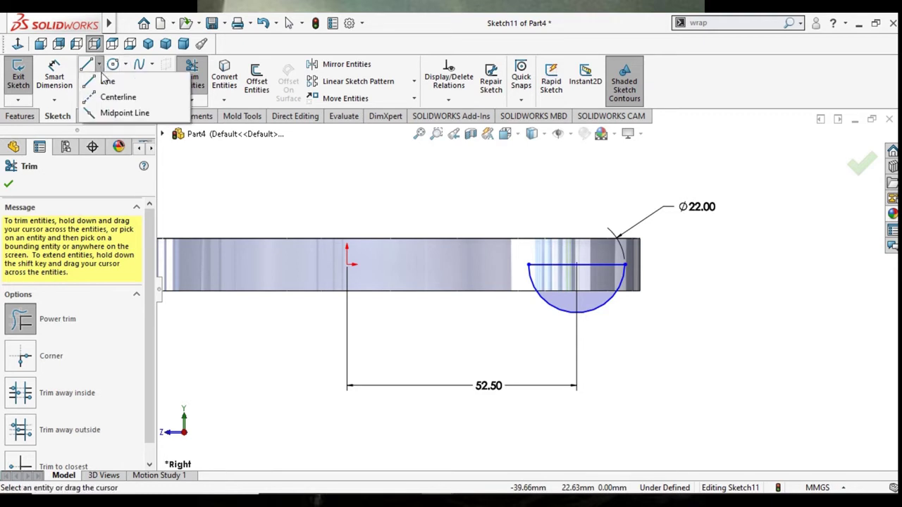
click(8, 185)
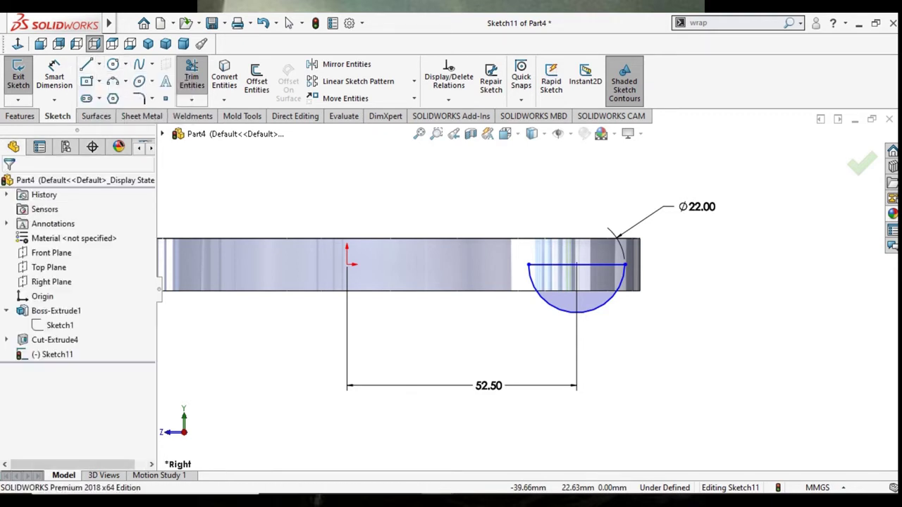
Add a centerline along the diameter and start a 360° revolve about Line2
click(100, 65)
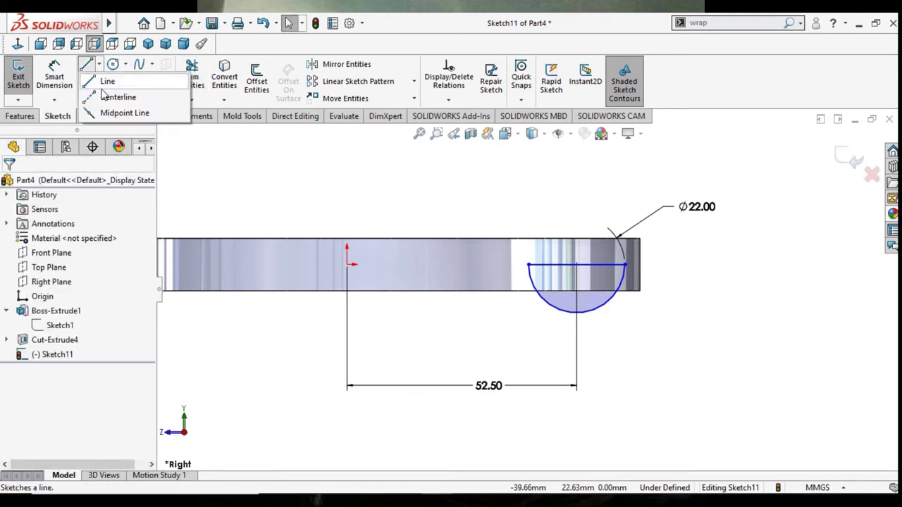
click(528, 265)
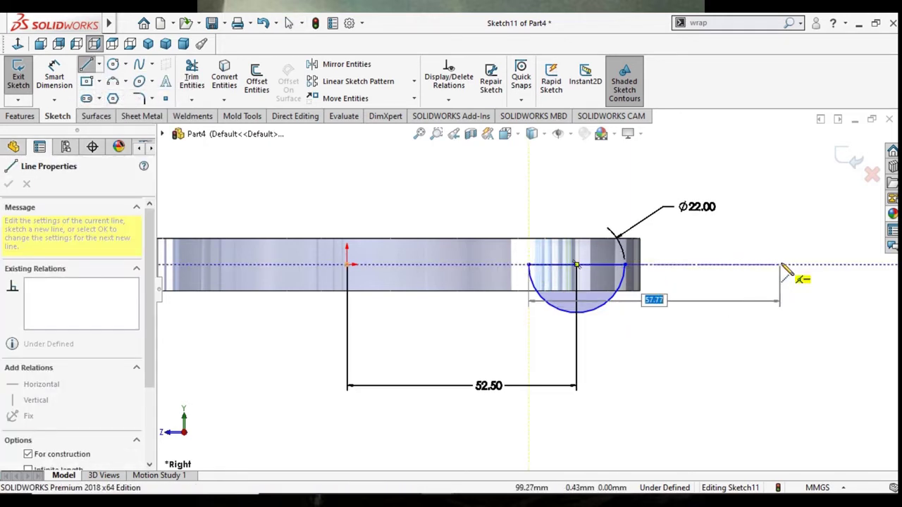
click(781, 265)
right_click(732, 374)
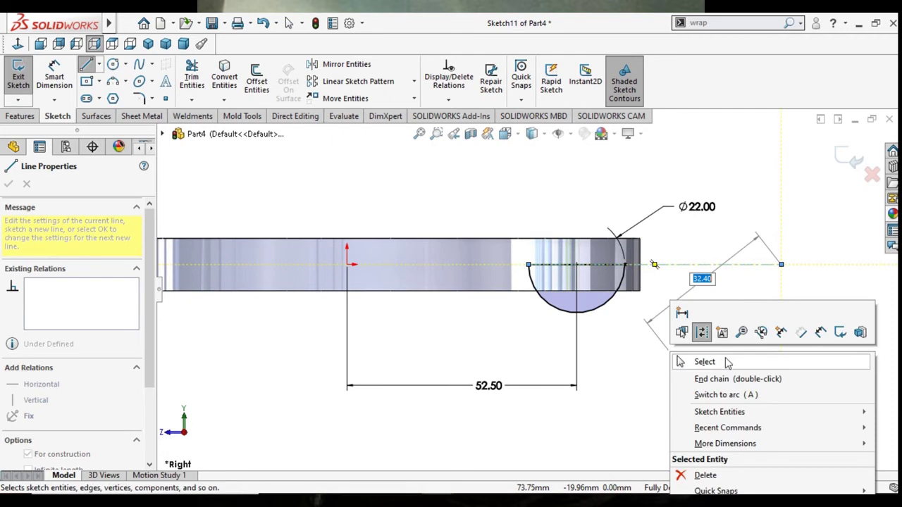
click(724, 359)
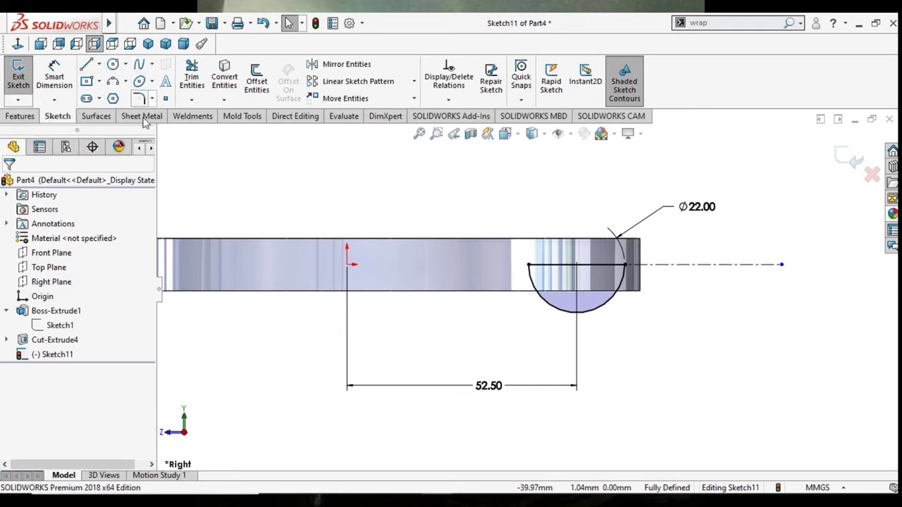
click(19, 116)
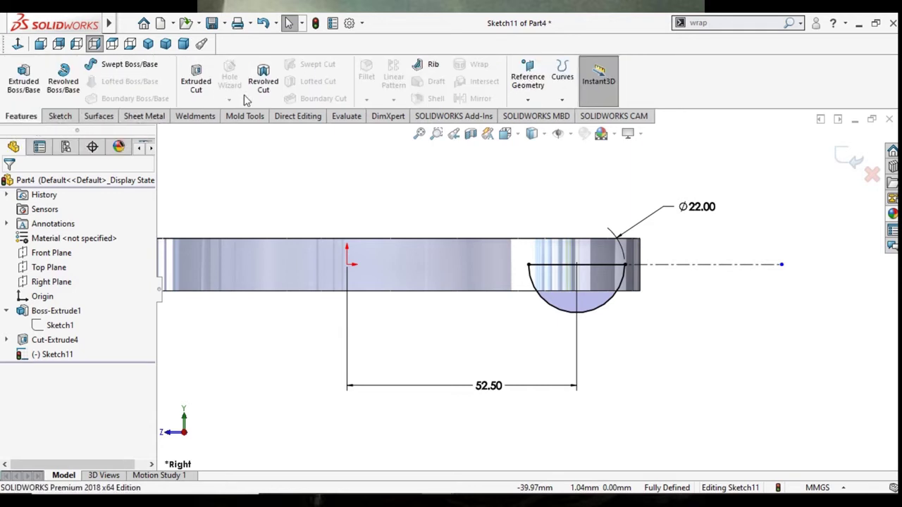
click(64, 92)
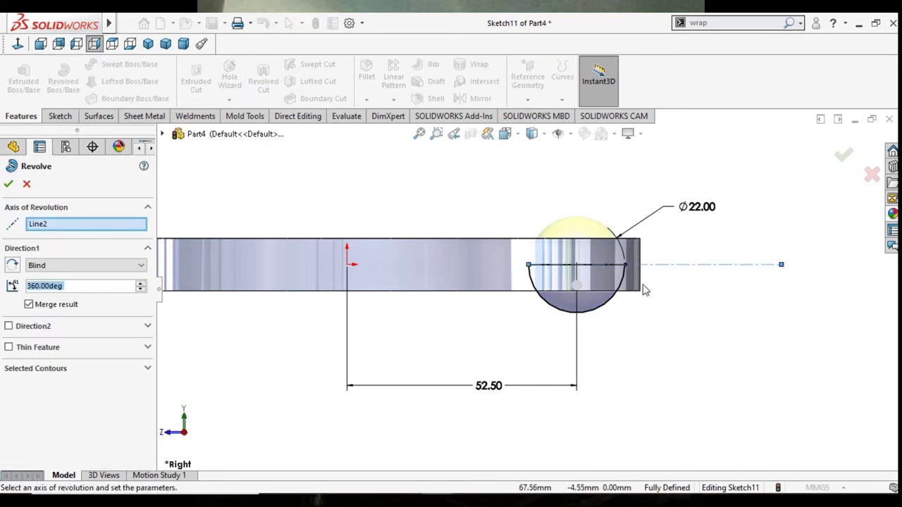
click(8, 184)
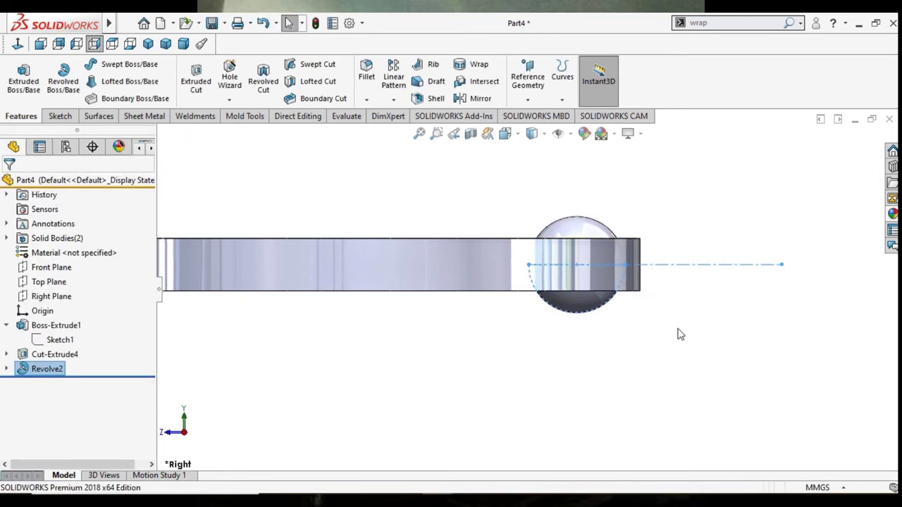
mouse_move(680, 334)
middle_down()
mouse_move(626, 365)
mouse_move(701, 324)
middle_up()
key(f)
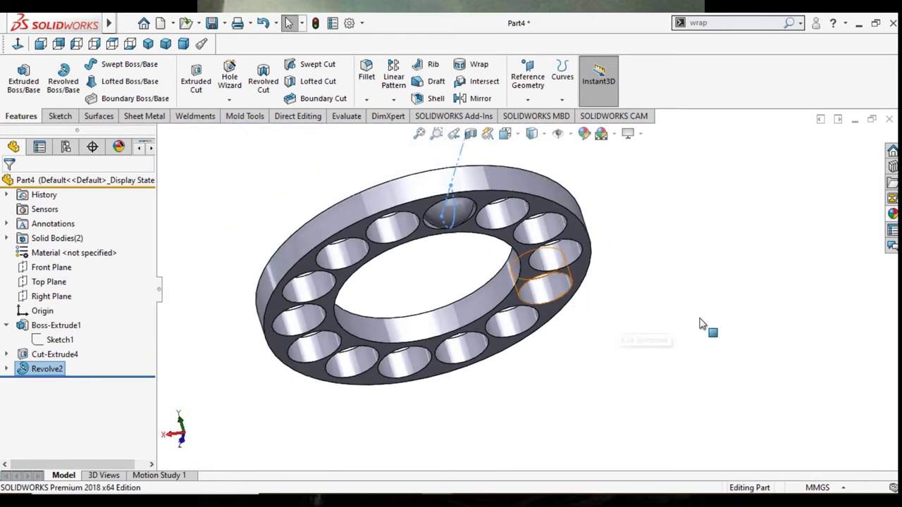
click(693, 322)
scroll(551, 276, up, 1)
scroll(687, 289, down, 3)
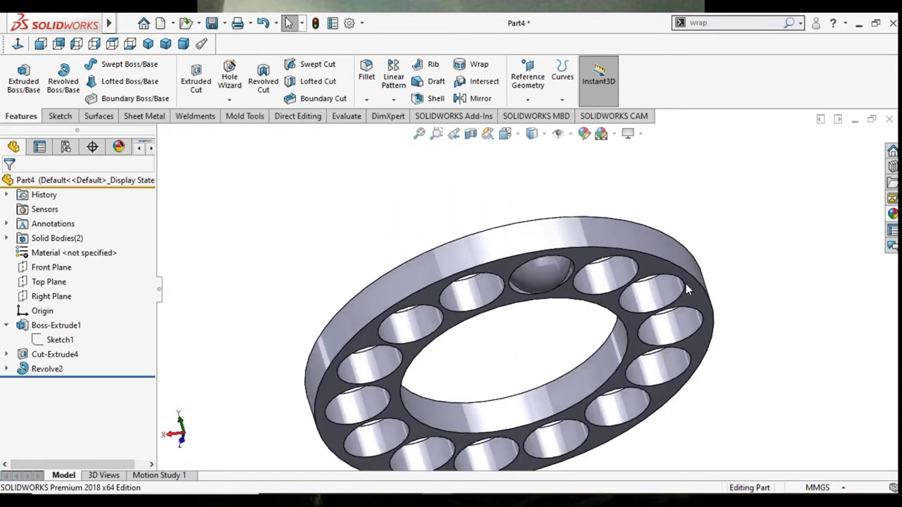
mouse_move(773, 283)
middle_down()
mouse_move(761, 419)
mouse_move(775, 376)
mouse_move(763, 294)
mouse_move(795, 248)
mouse_move(767, 254)
middle_up()
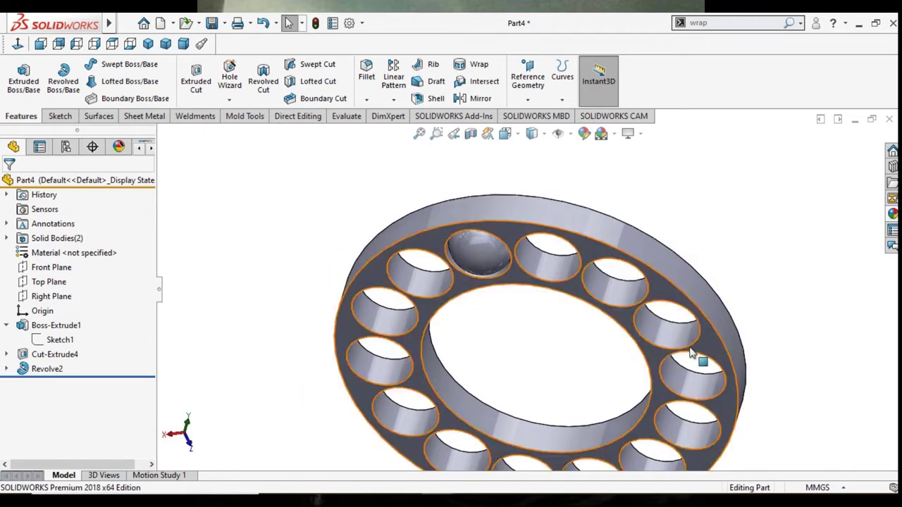
scroll(563, 351, down, 1)
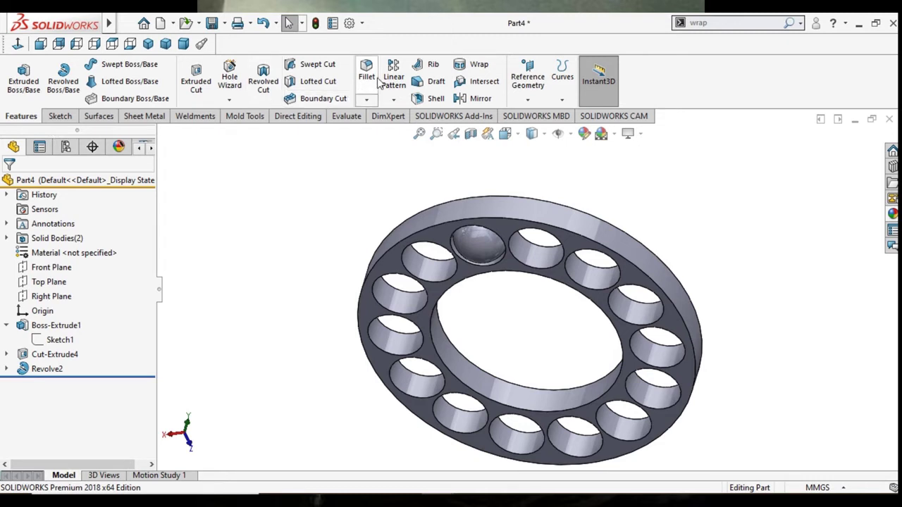
Start a circular pattern of bodies and select the Revolve2 ball
click(394, 103)
click(403, 131)
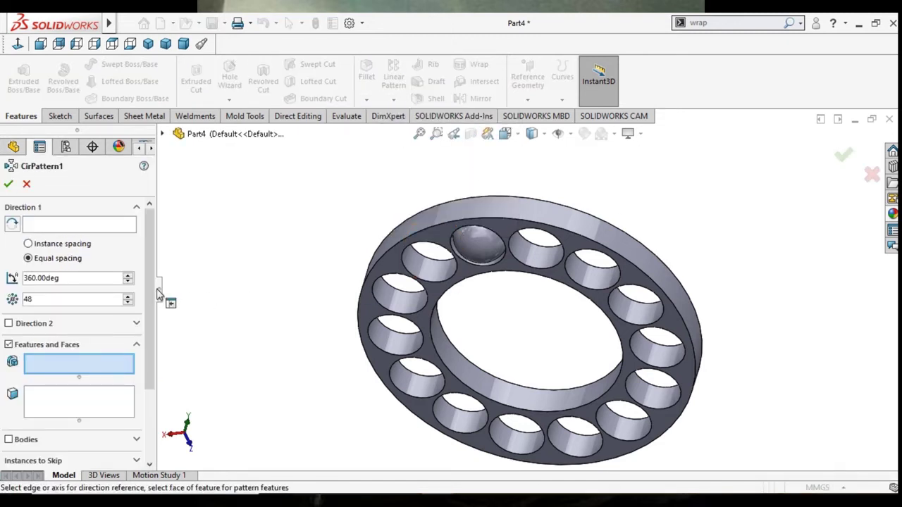
drag(150, 291, 148, 331)
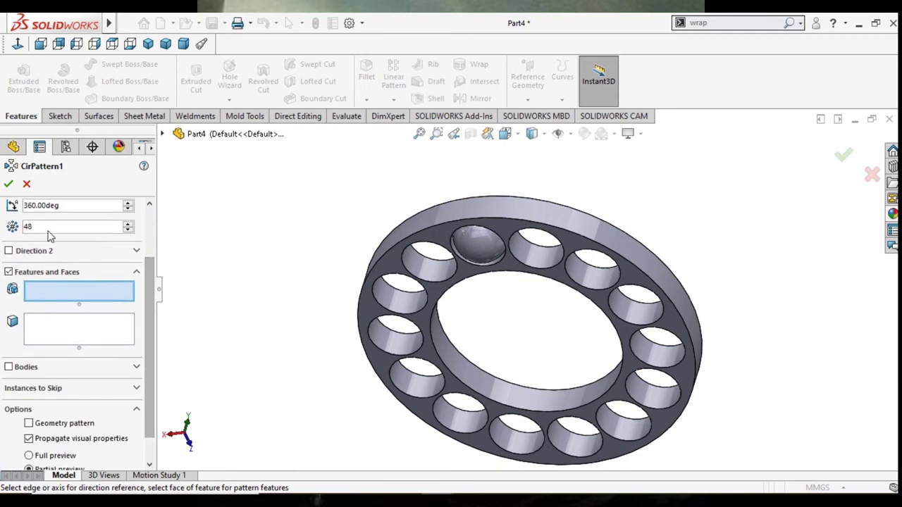
scroll(145, 427, down, 2)
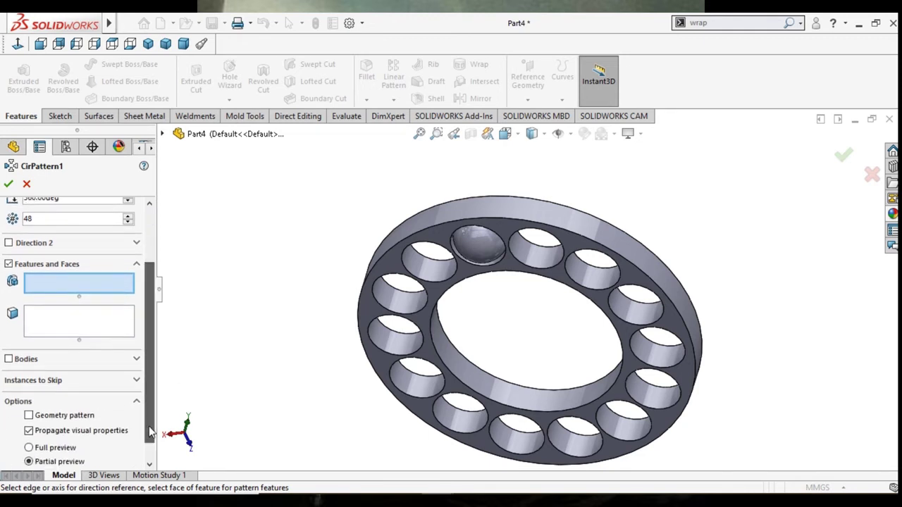
click(9, 338)
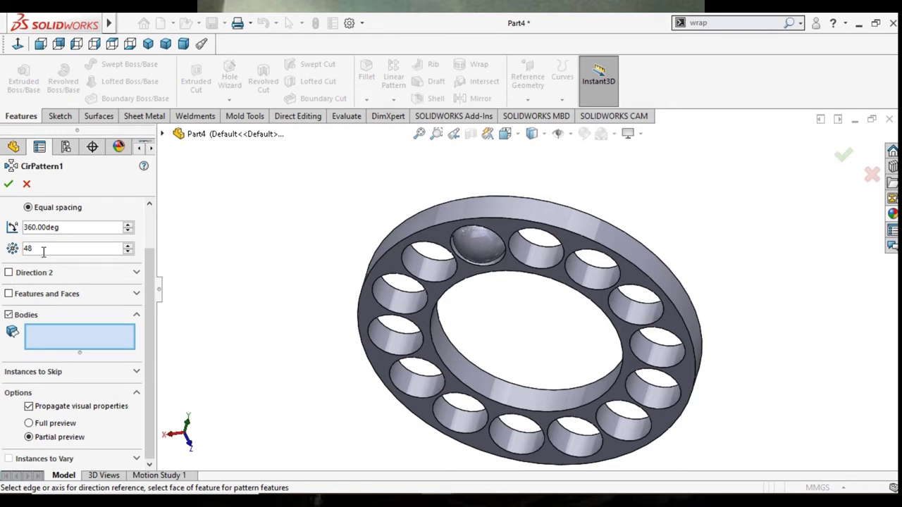
click(478, 252)
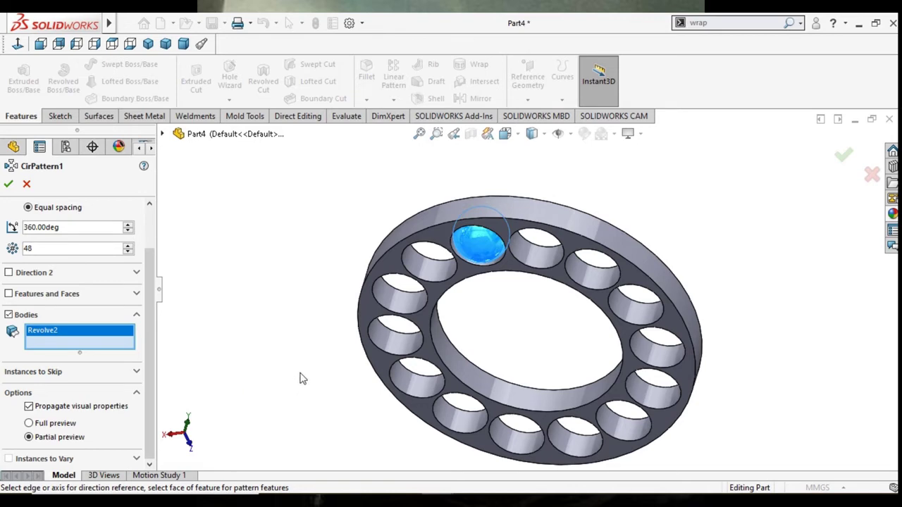
scroll(147, 350, up, 1)
scroll(147, 342, down, 1)
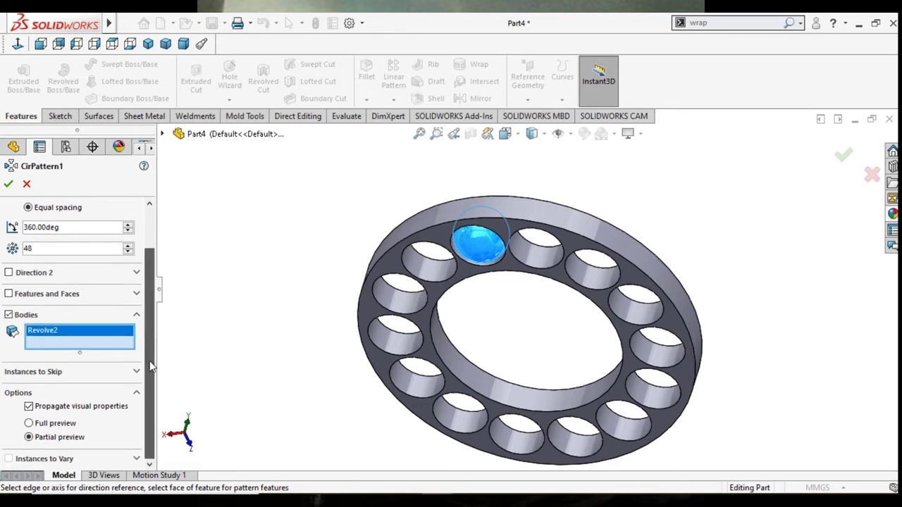
click(163, 133)
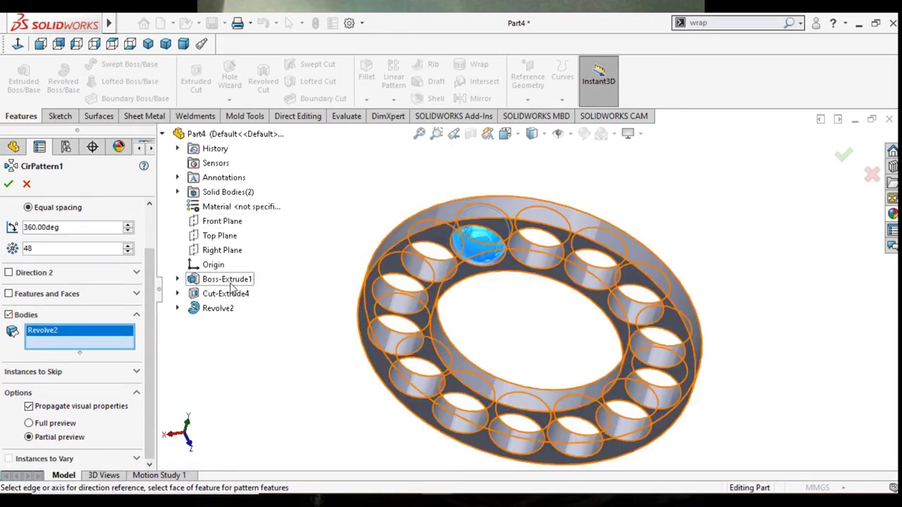
click(213, 310)
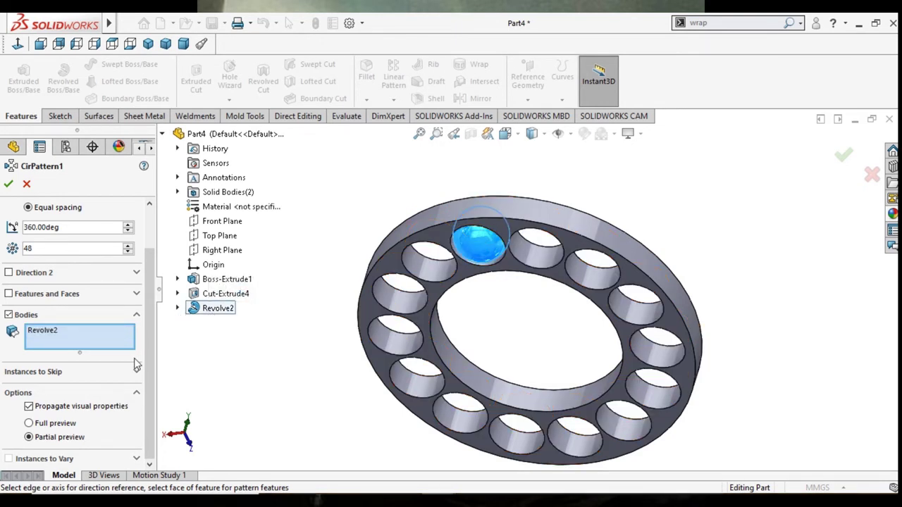
Pattern the ball 14 times over 360° about the ring's outer edge
drag(150, 361, 155, 308)
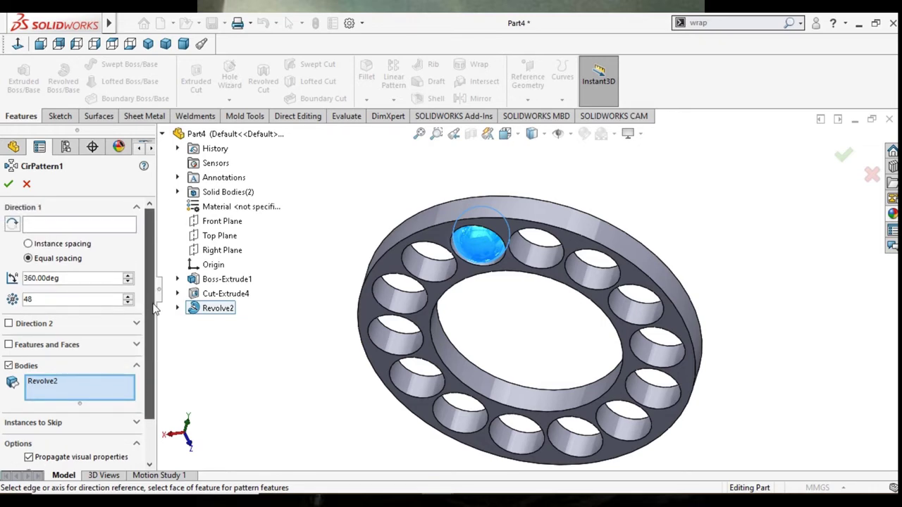
click(64, 223)
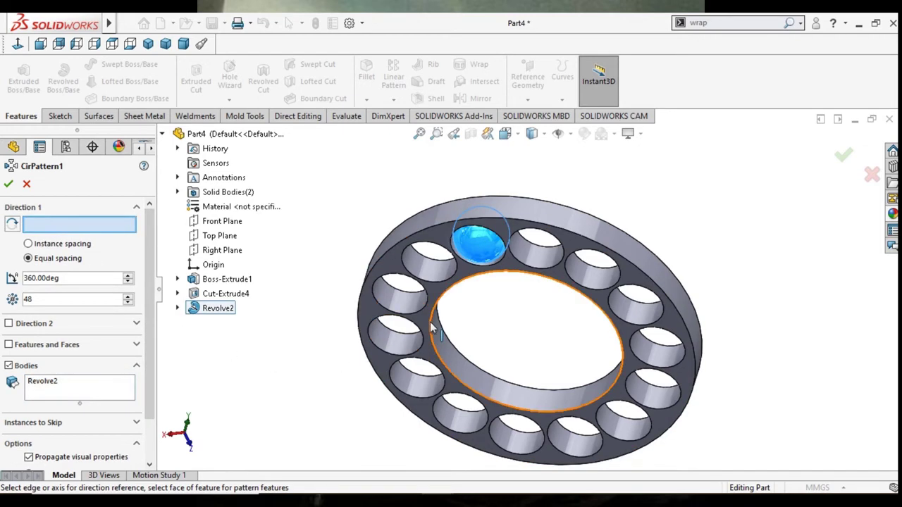
click(385, 259)
text(14)
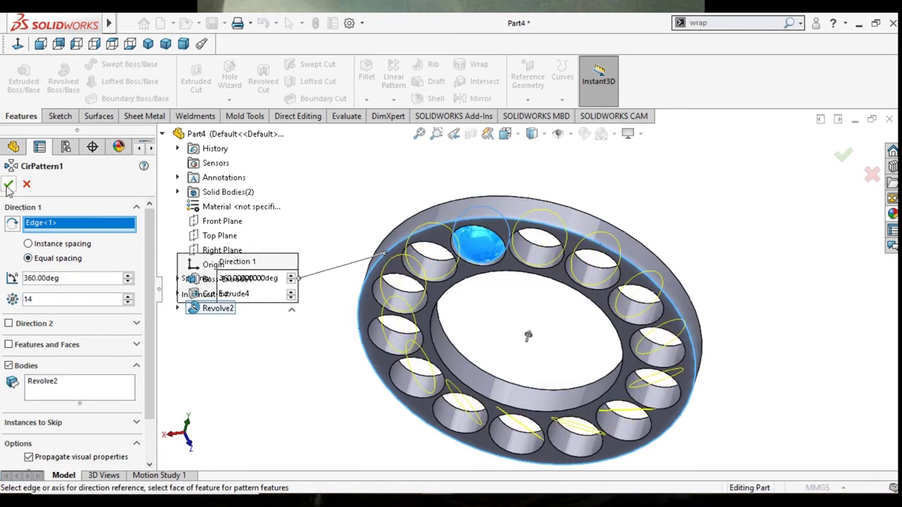
key(Return)
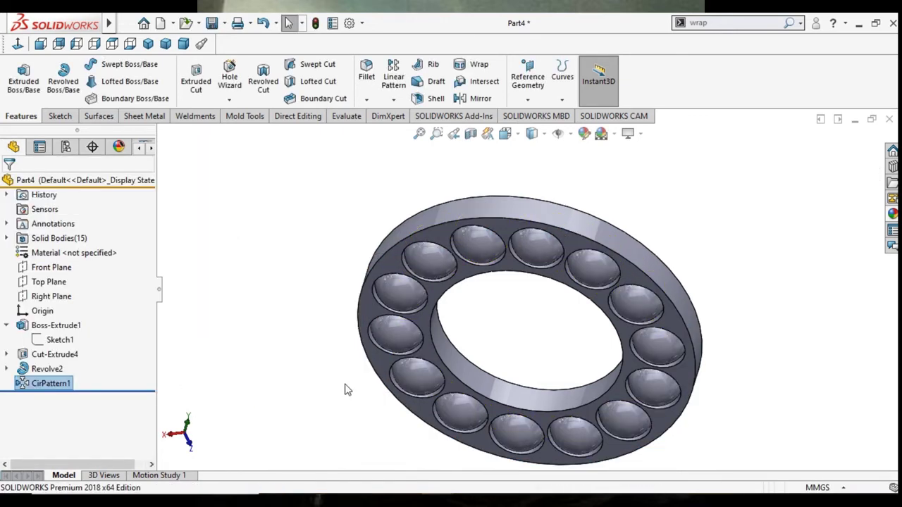
Select the ring's top face and apply polished brass from Metal > Brass
scroll(610, 337, up, 2)
mouse_move(702, 299)
middle_down()
mouse_move(663, 368)
mouse_move(608, 427)
mouse_move(624, 418)
middle_up()
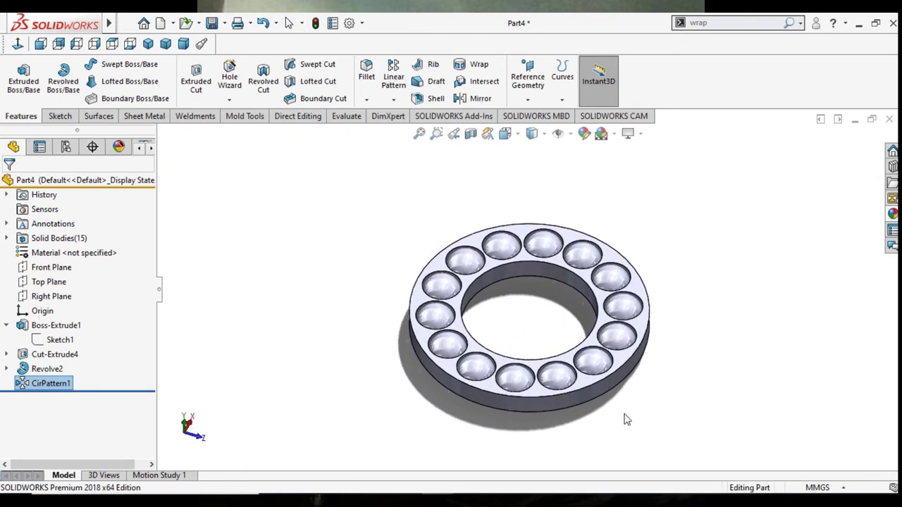
click(646, 297)
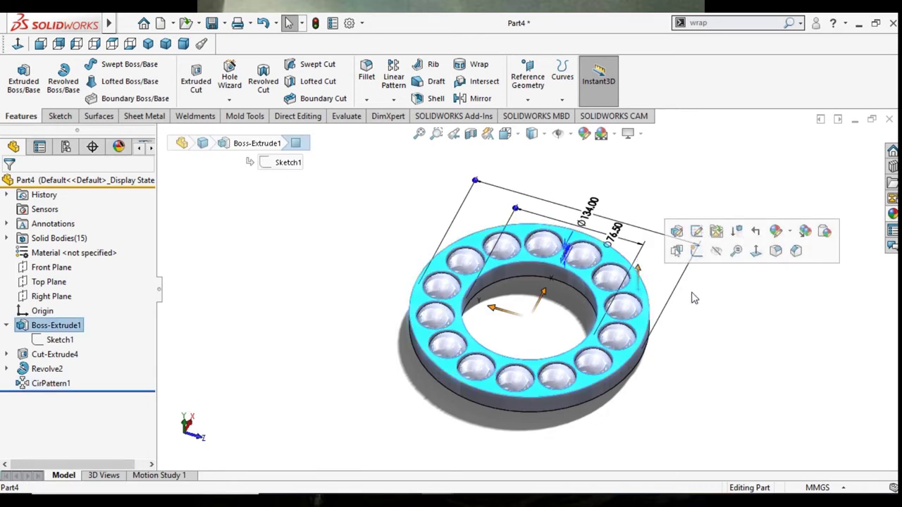
click(892, 214)
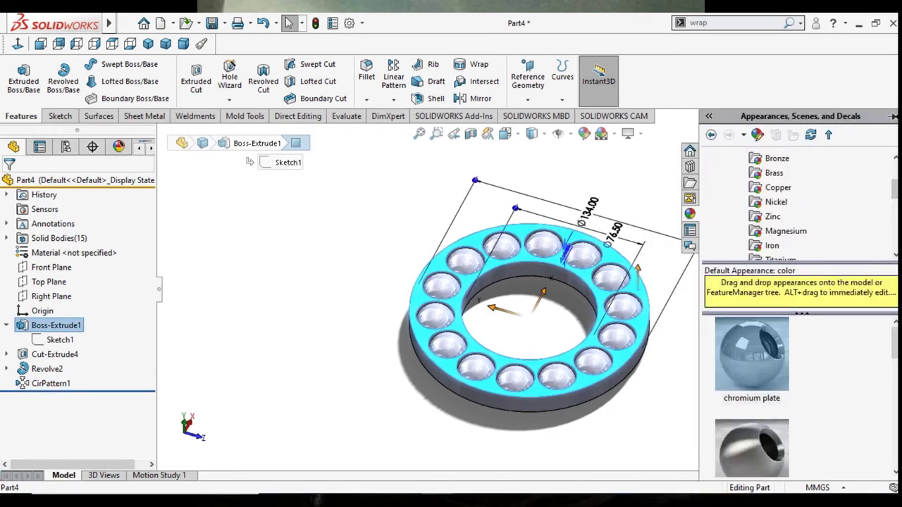
drag(894, 201, 895, 185)
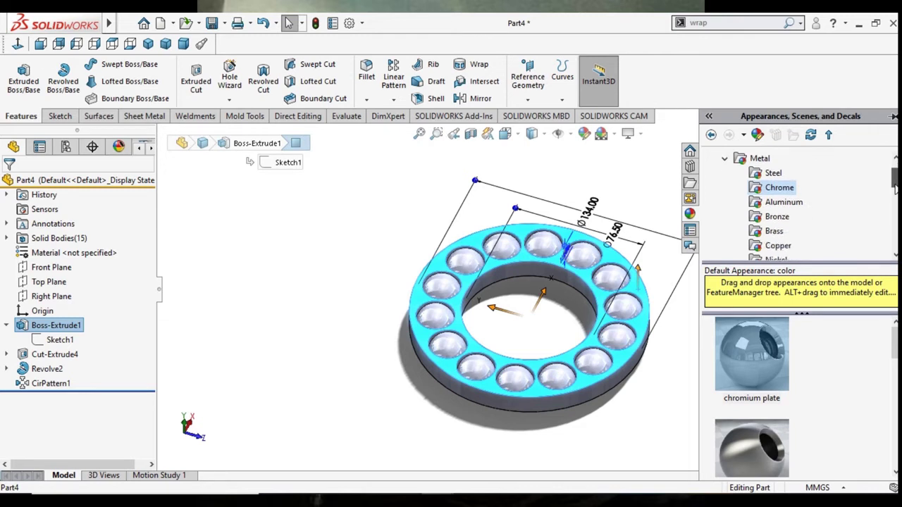
click(782, 237)
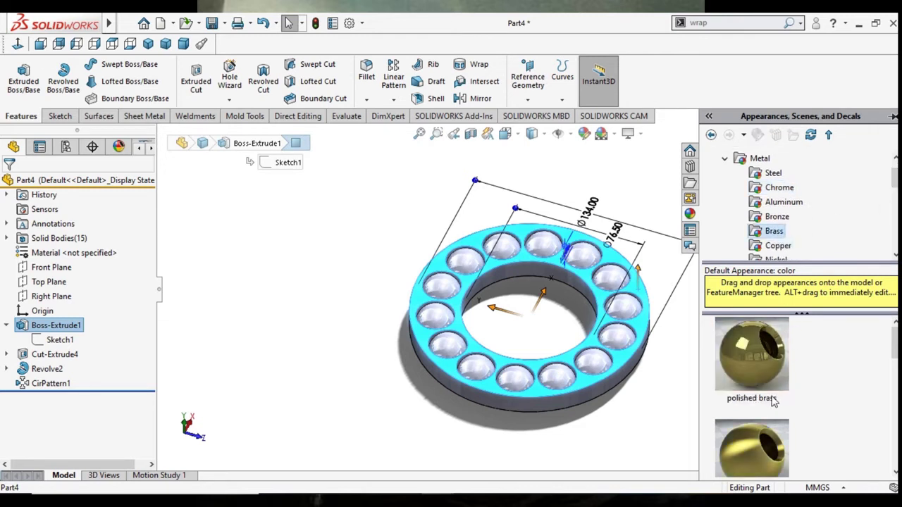
double_click(763, 368)
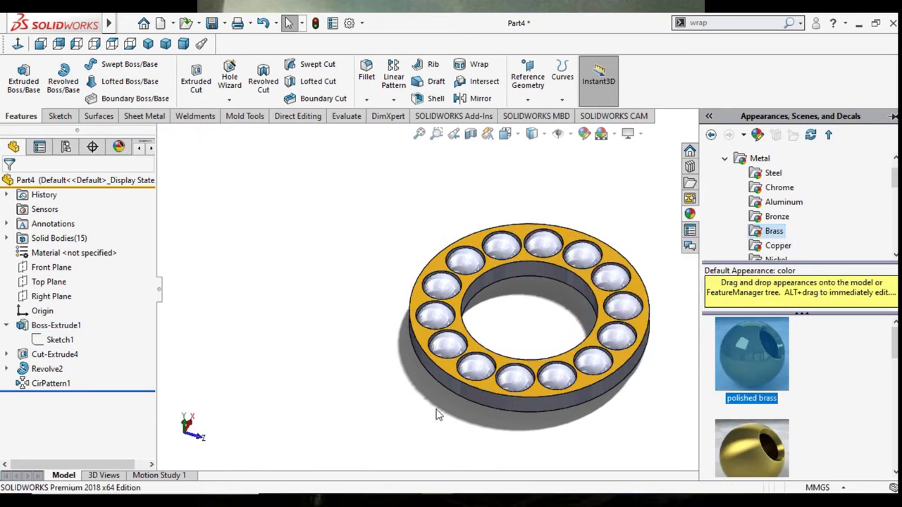
scroll(502, 429, up, 3)
mouse_move(578, 392)
middle_down()
mouse_move(615, 342)
mouse_move(602, 338)
mouse_move(585, 360)
middle_up()
click(599, 333)
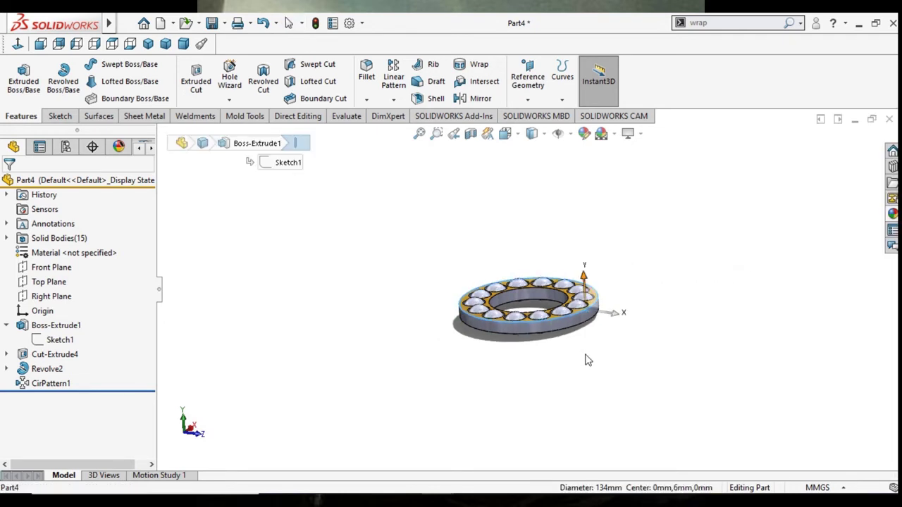
click(515, 301)
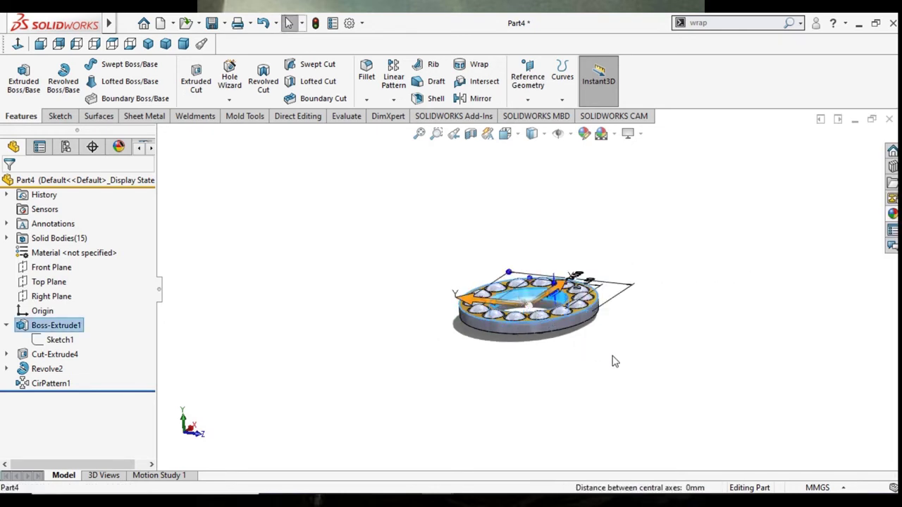
click(566, 330)
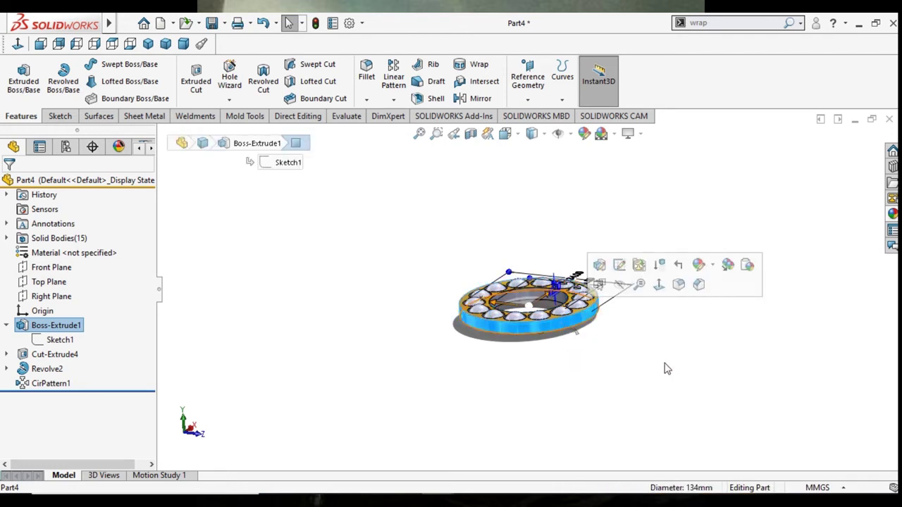
click(595, 381)
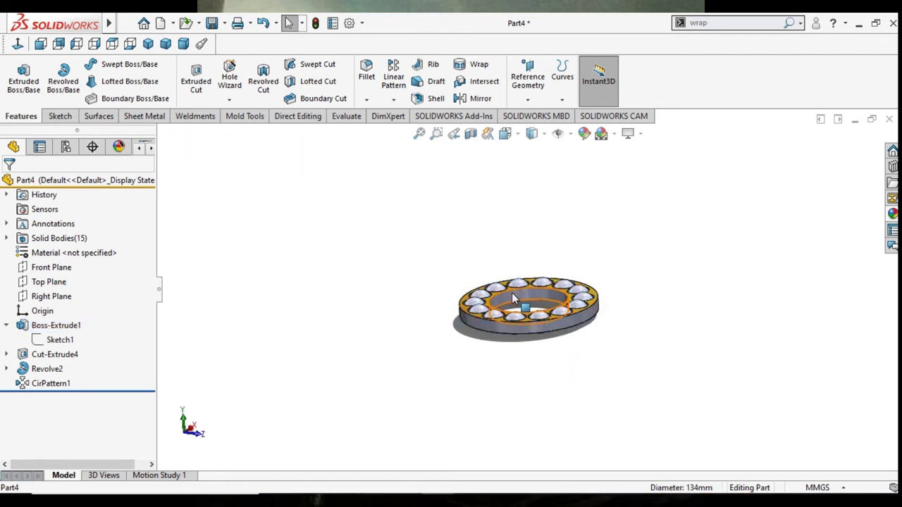
click(566, 331)
middle_drag(584, 346, 538, 208)
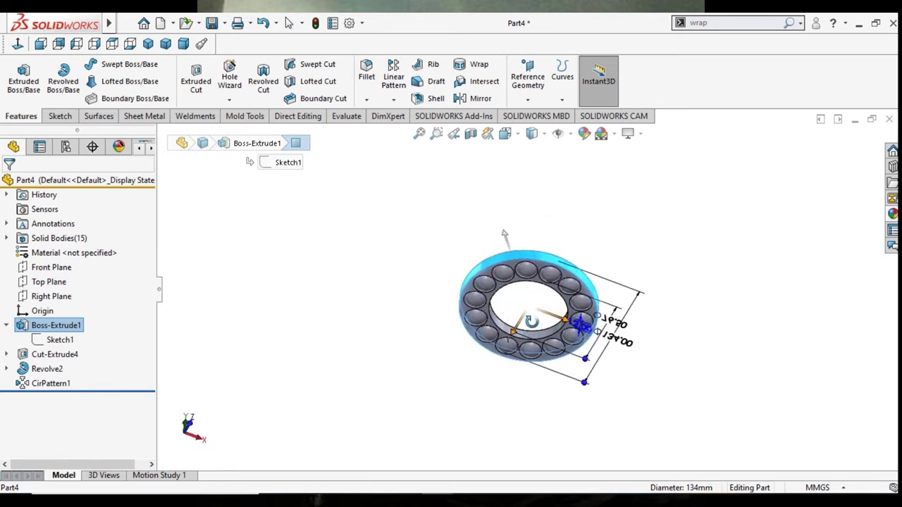
scroll(543, 310, down, 3)
scroll(554, 302, down, 2)
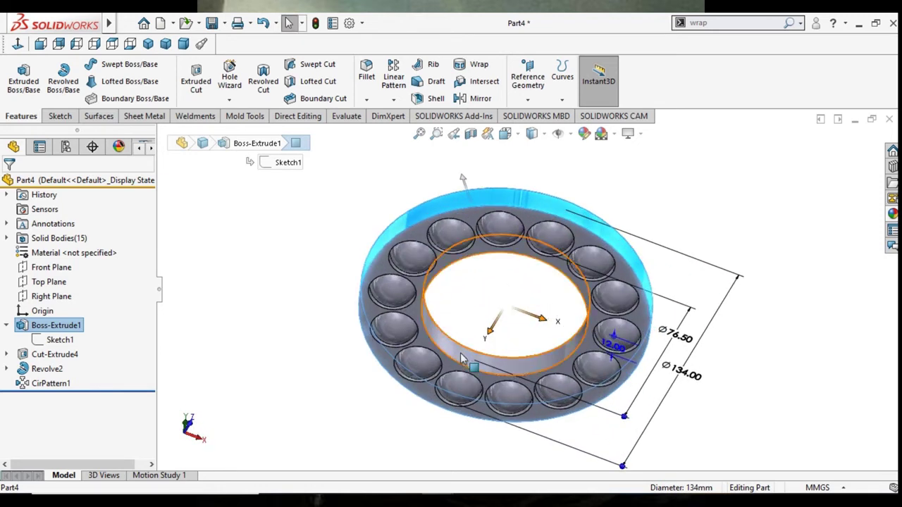
click(462, 358)
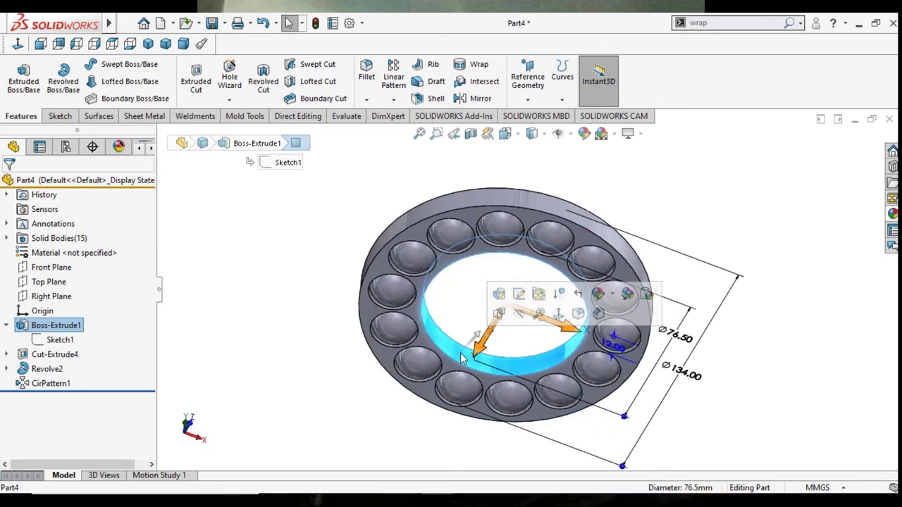
click(417, 224)
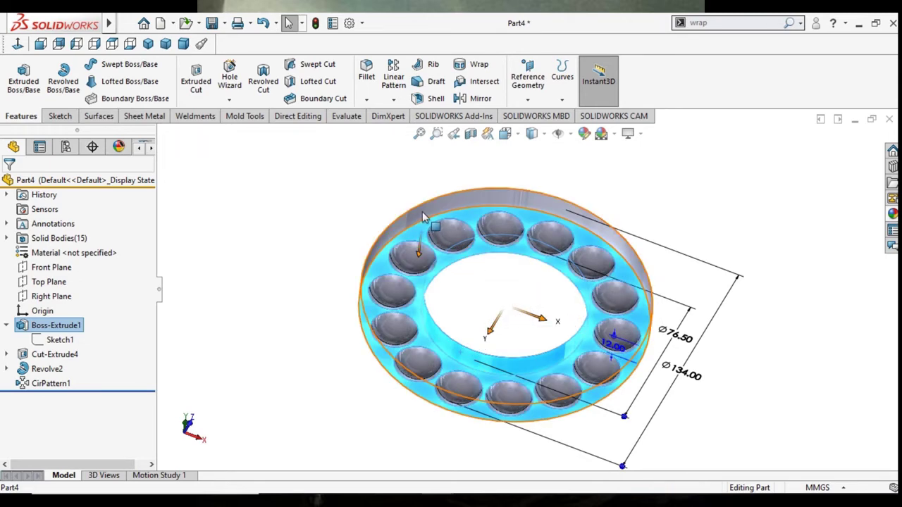
middle_drag(423, 217, 569, 405)
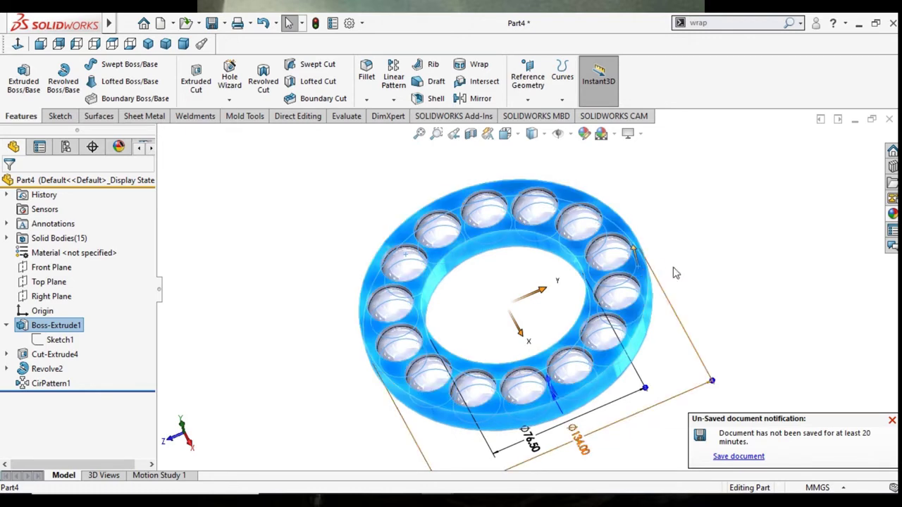
Apply the polished brass swatch from Metal > Brass to the ring
click(894, 216)
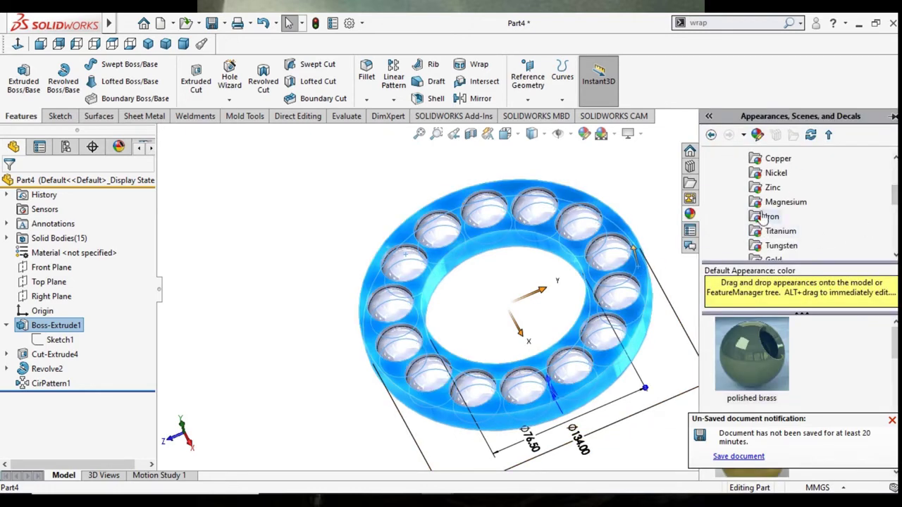
scroll(789, 188, up, 1)
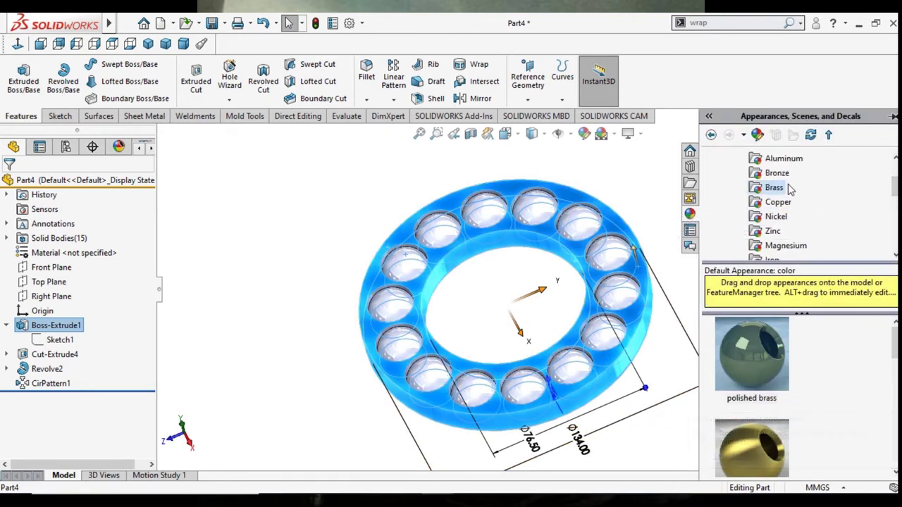
scroll(789, 189, up, 1)
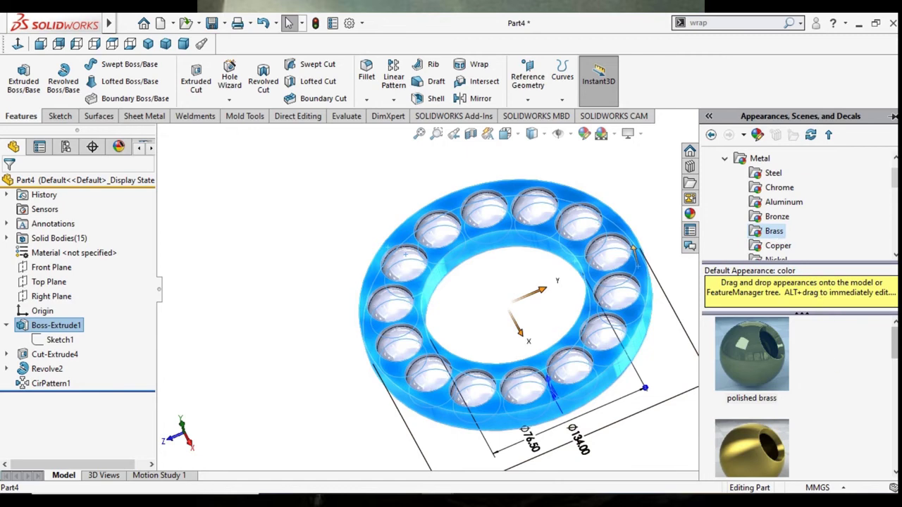
mouse_move(895, 345)
mouse_down()
mouse_move(896, 365)
mouse_move(894, 350)
mouse_up()
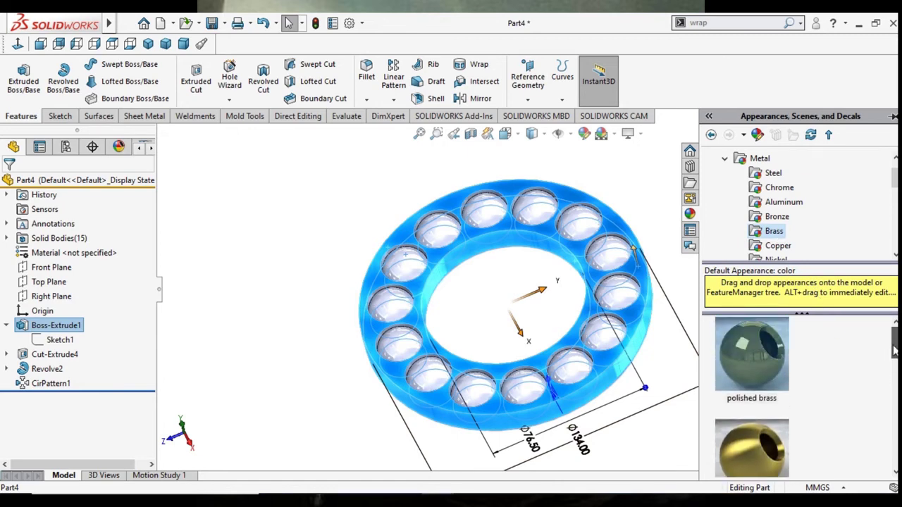
double_click(753, 379)
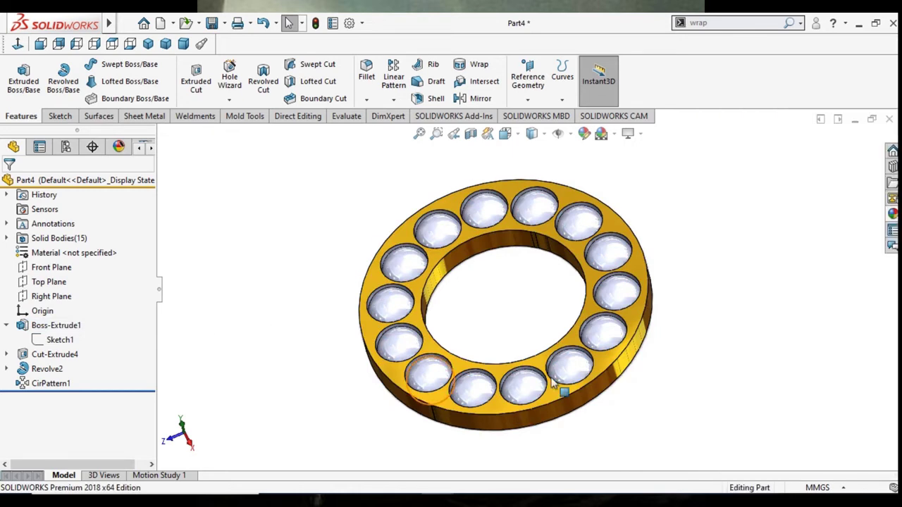
Orbit the ring and start multi-selecting the balls in the left and upper pockets
mouse_move(658, 383)
middle_down()
mouse_move(543, 288)
mouse_move(533, 254)
mouse_move(614, 371)
mouse_move(602, 296)
middle_up()
click(598, 285)
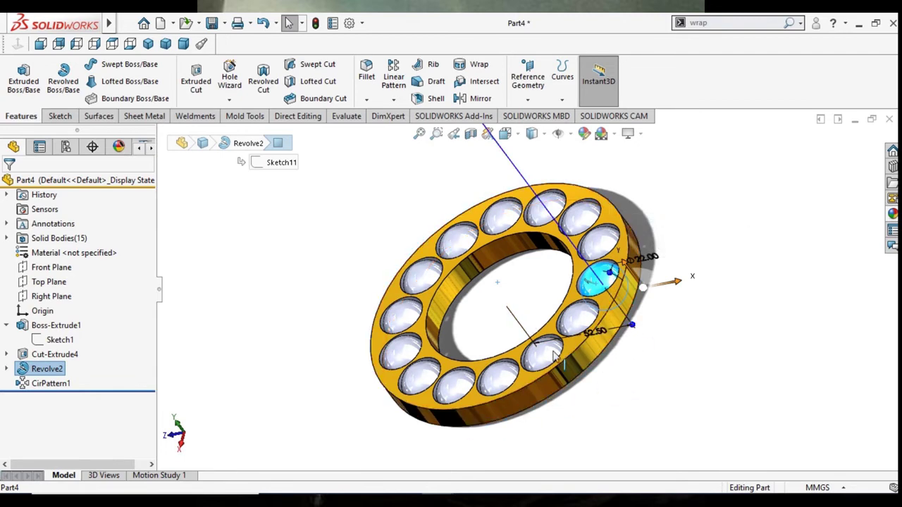
scroll(481, 347, down, 2)
scroll(482, 345, up, 2)
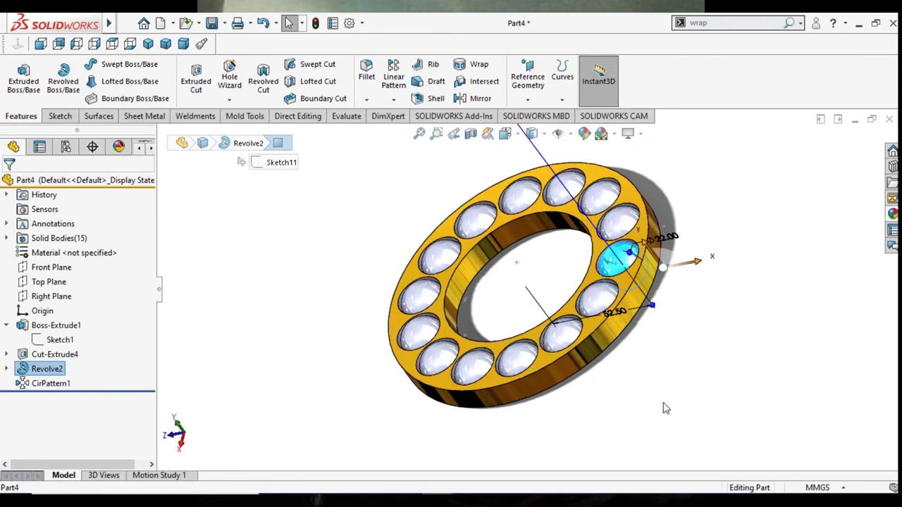
scroll(431, 262, down, 2)
scroll(418, 275, down, 1)
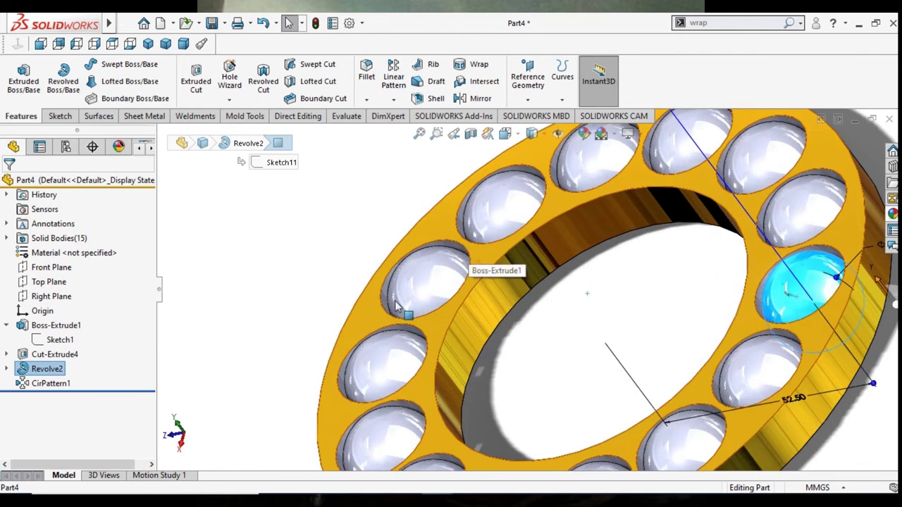
click(294, 312)
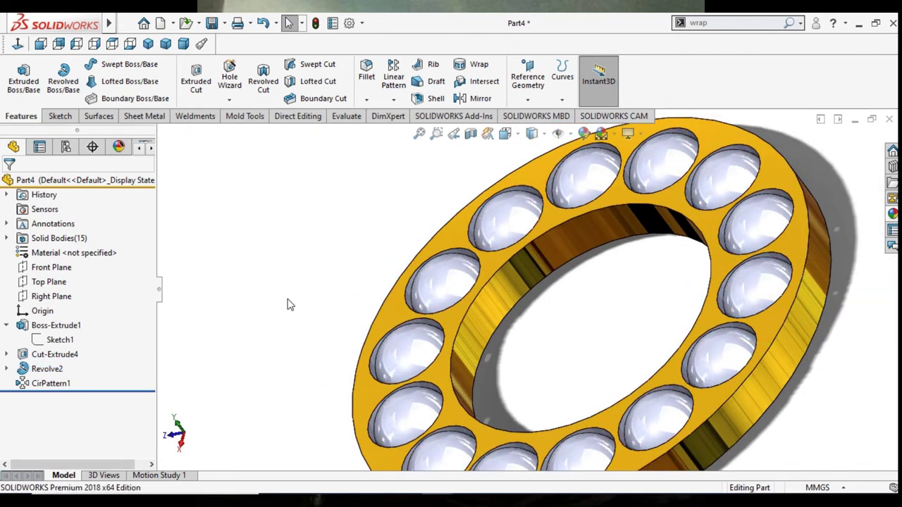
click(412, 299)
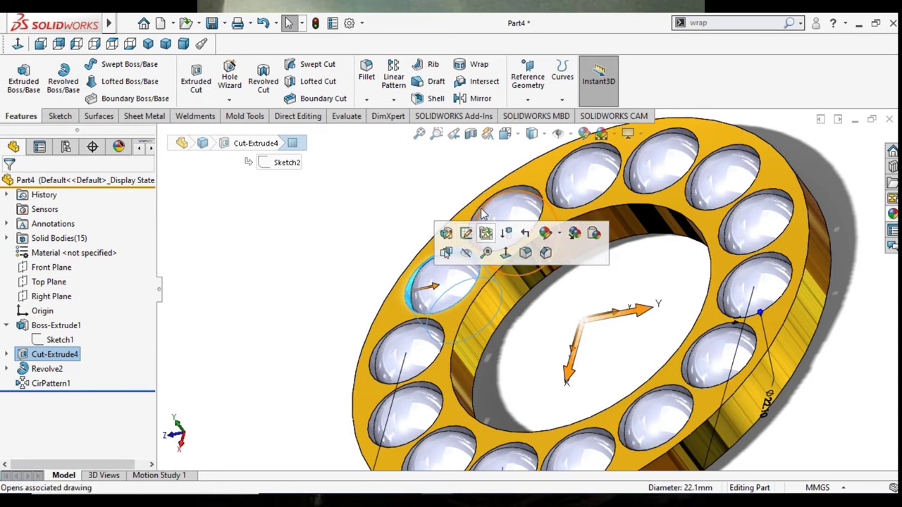
ctrl+click(553, 192)
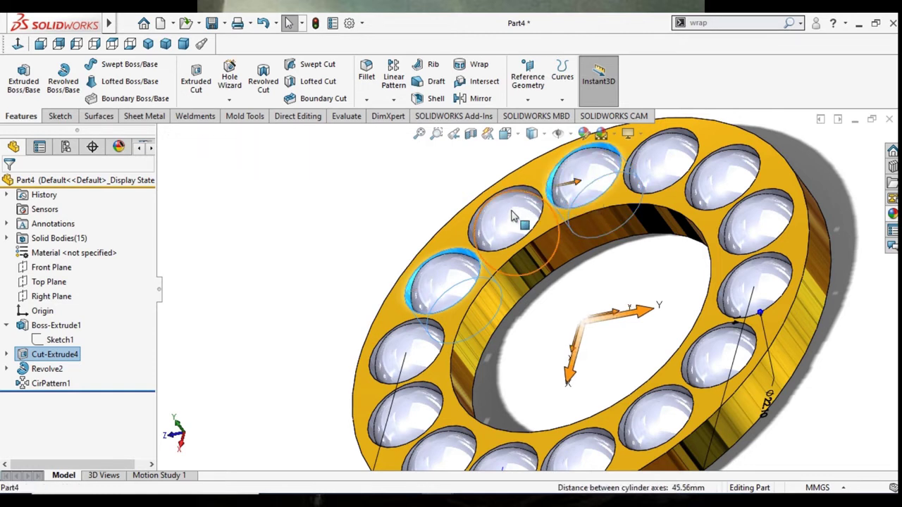
ctrl+click(474, 237)
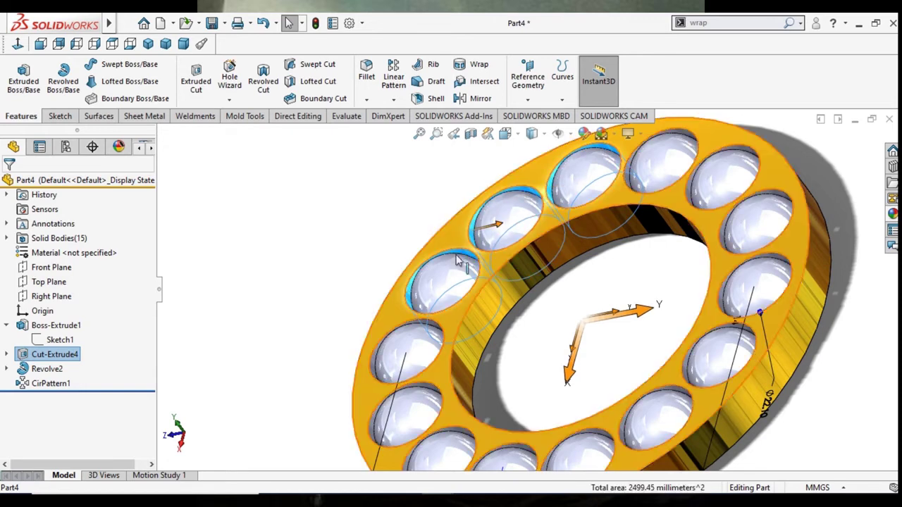
ctrl+click(373, 367)
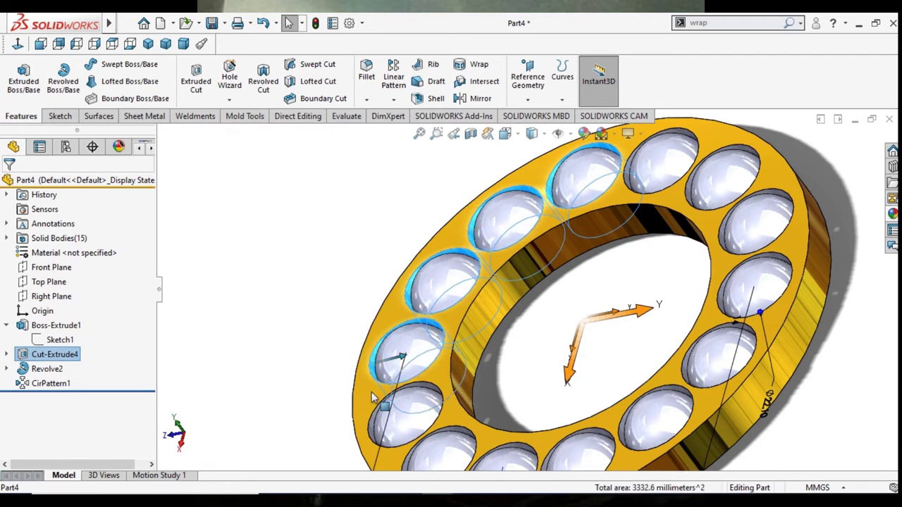
ctrl+click(374, 439)
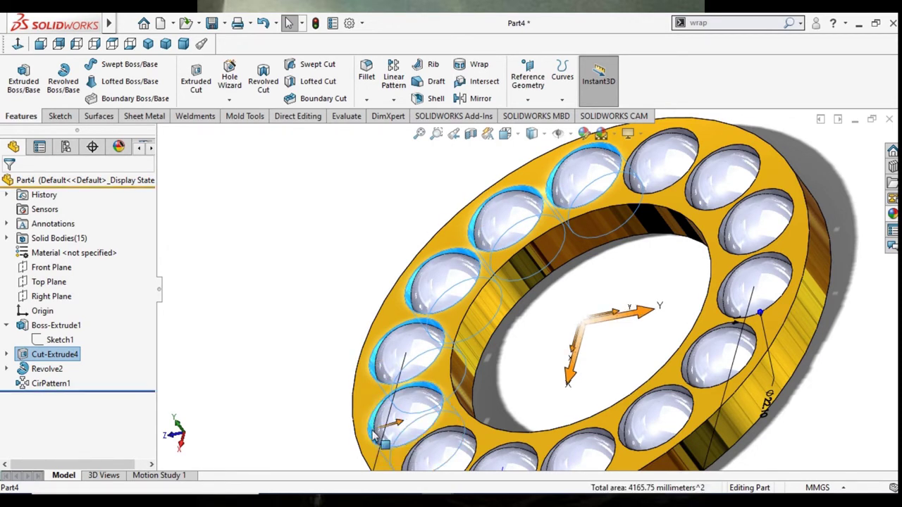
ctrl+click(676, 144)
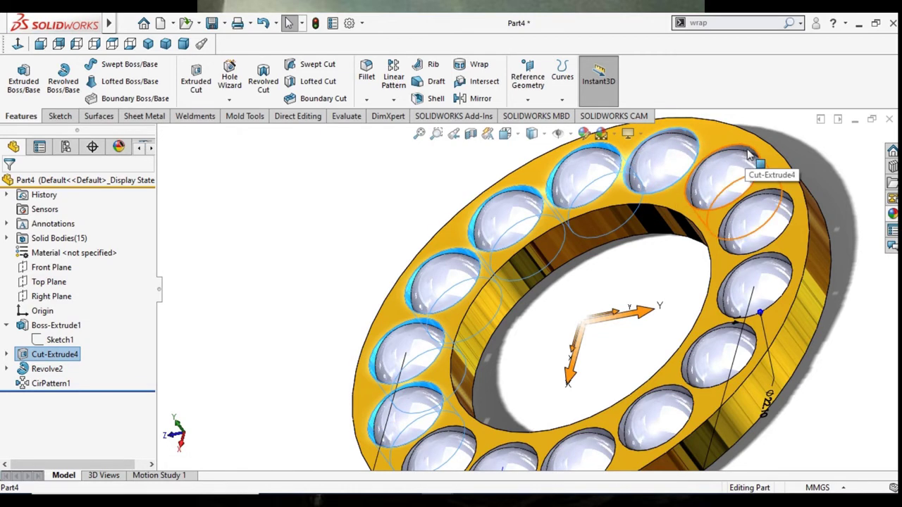
Add the remaining right and lower balls to the selection and bring up the appearance library
ctrl+click(747, 150)
ctrl+click(786, 199)
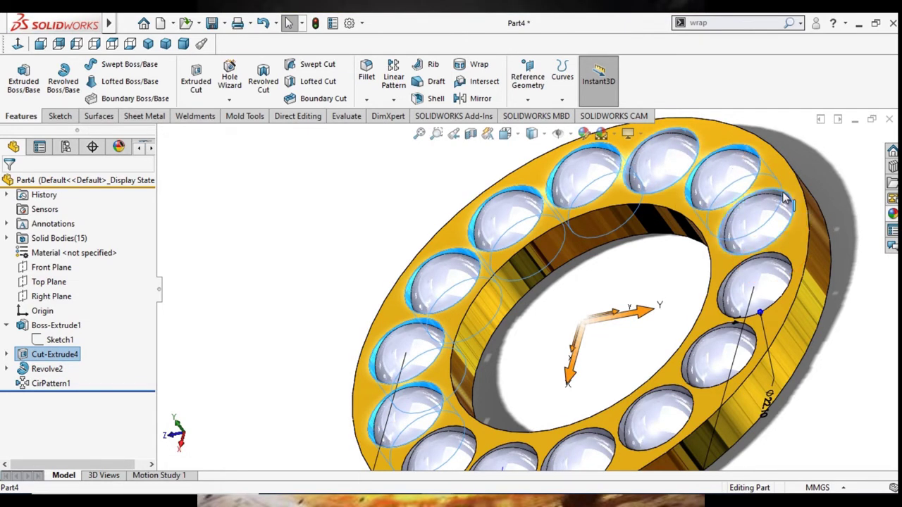
ctrl+click(778, 264)
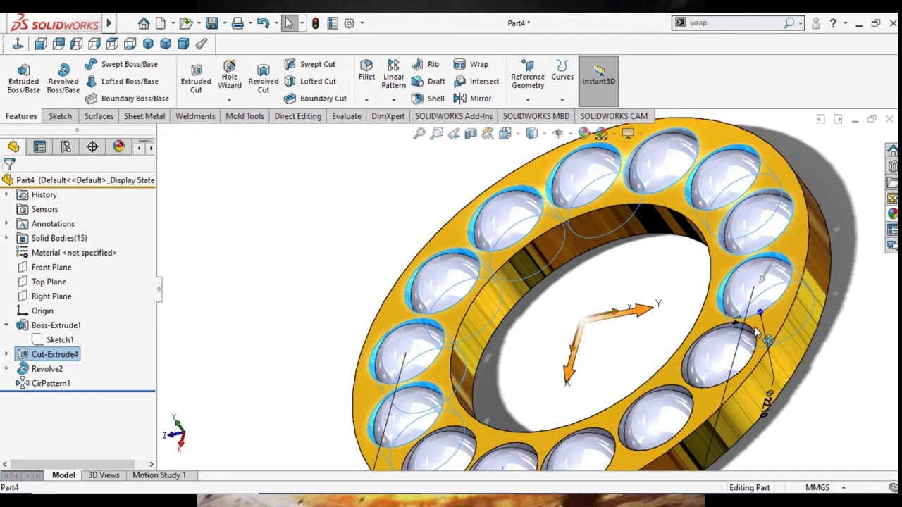
click(759, 313)
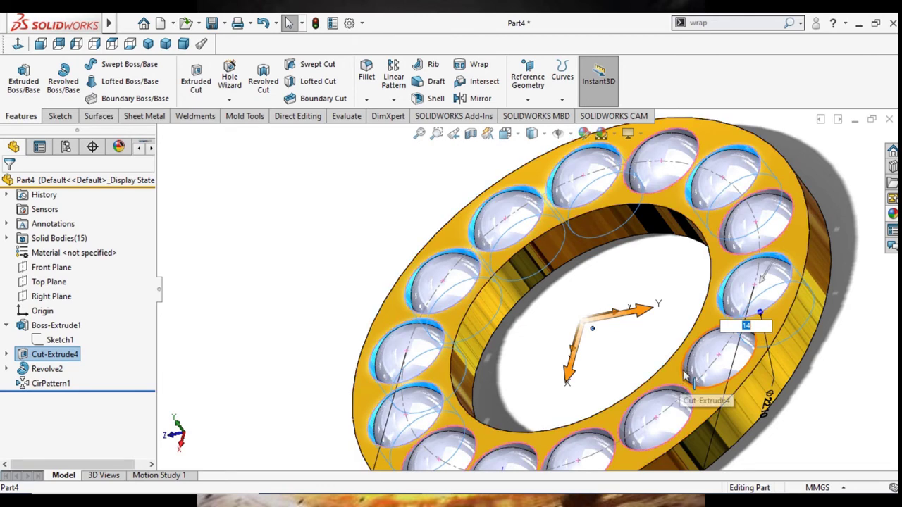
click(689, 377)
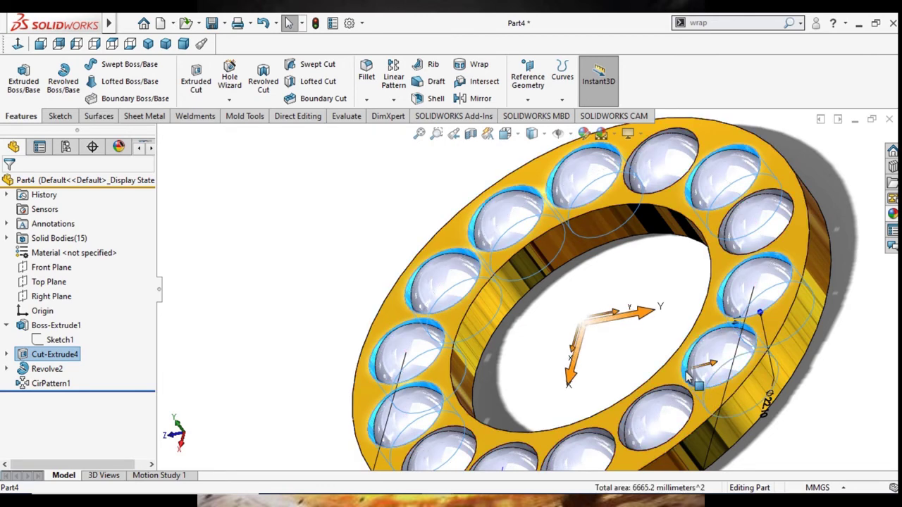
click(668, 405)
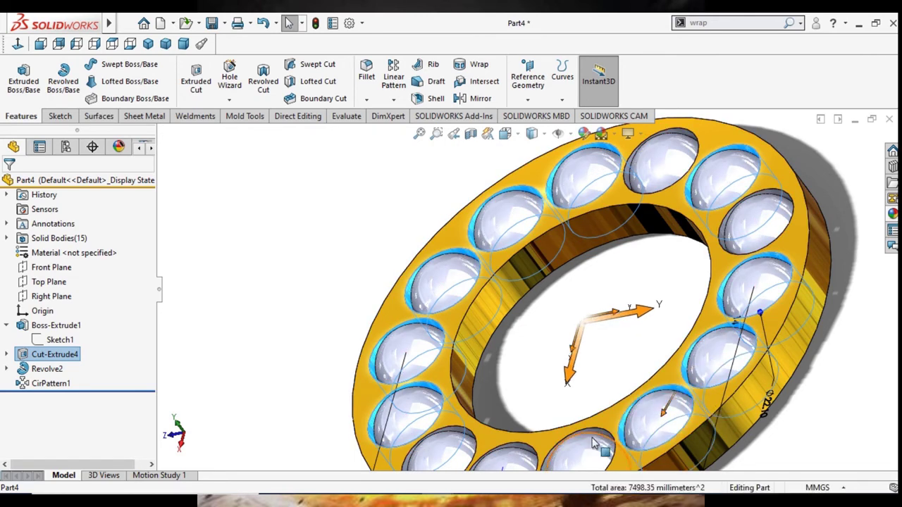
ctrl+click(555, 453)
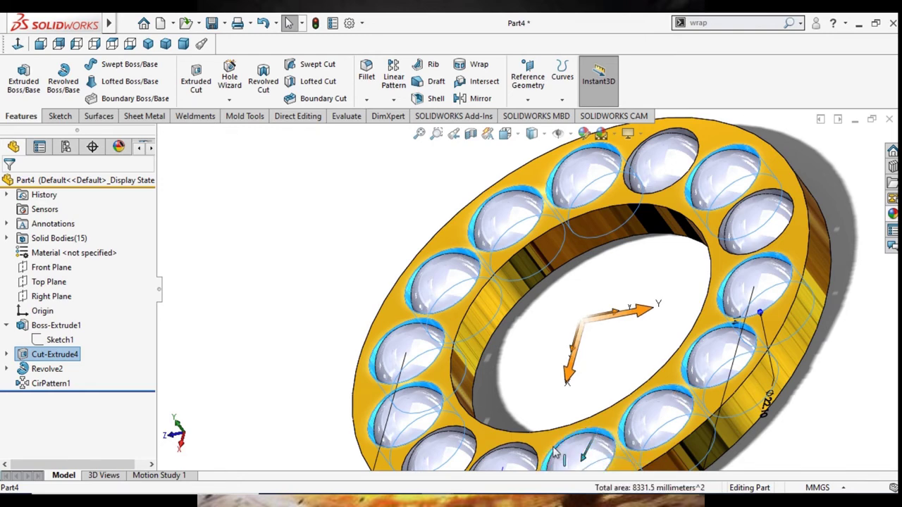
ctrl+click(515, 462)
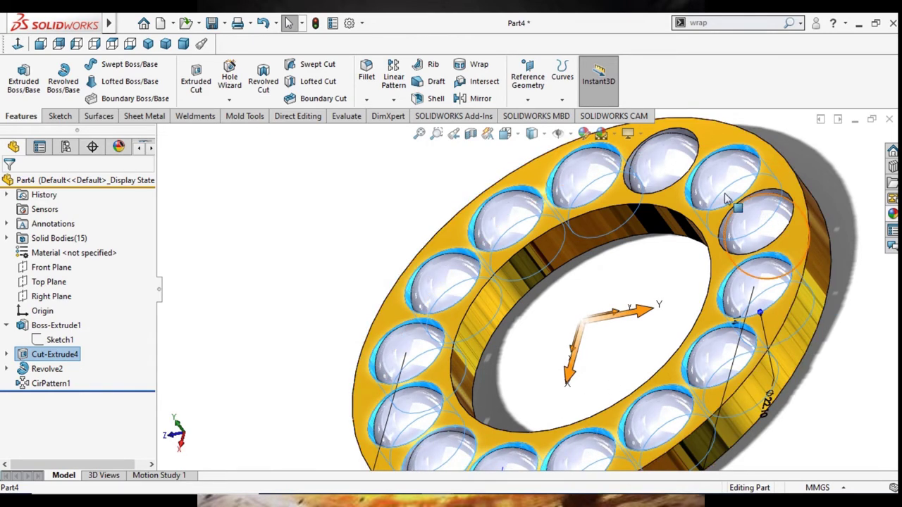
ctrl+click(662, 161)
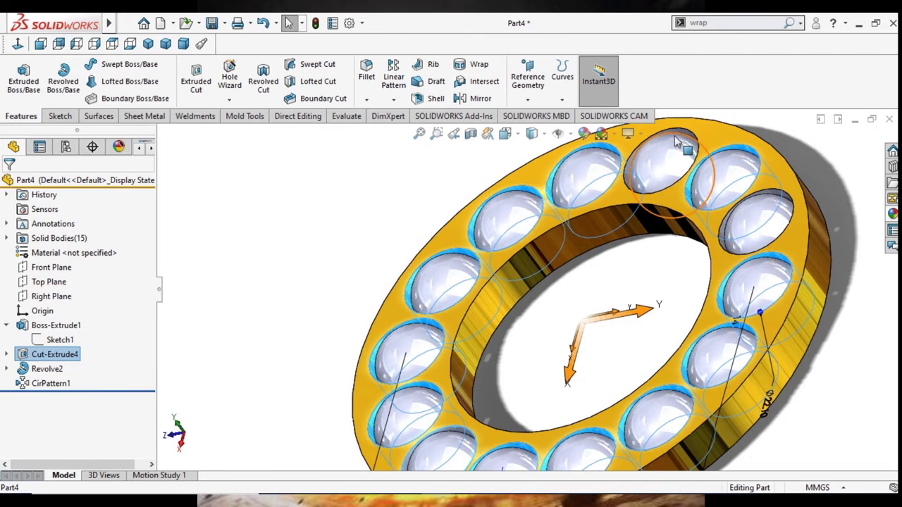
ctrl+click(778, 200)
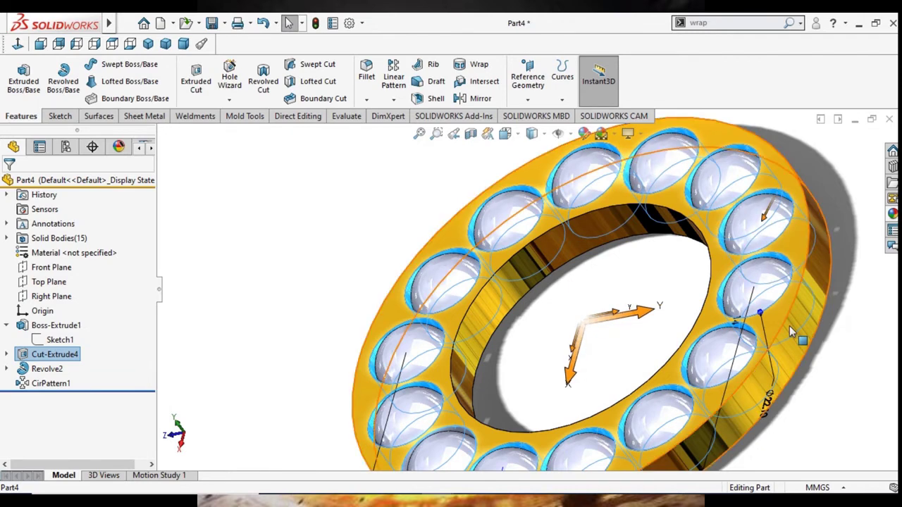
click(892, 213)
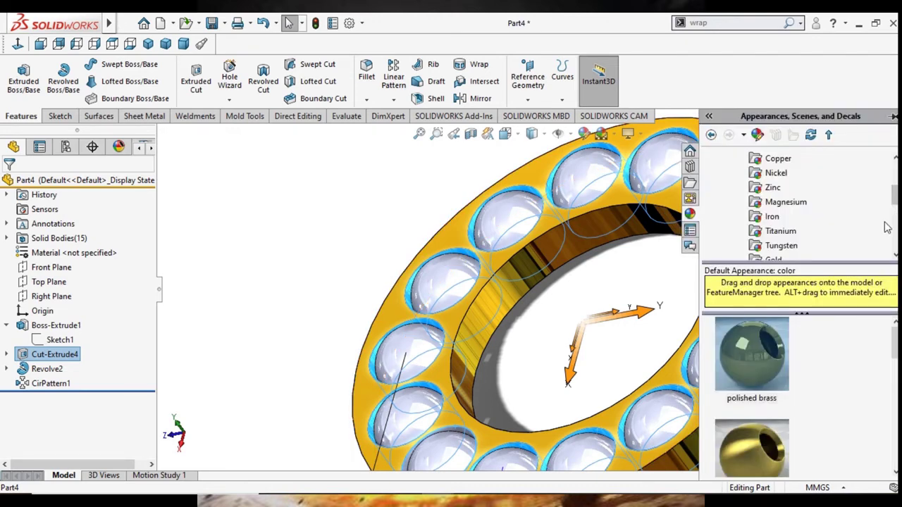
Choose the chromium plate finish under Metal > Chrome for the balls
scroll(803, 205, up, 5)
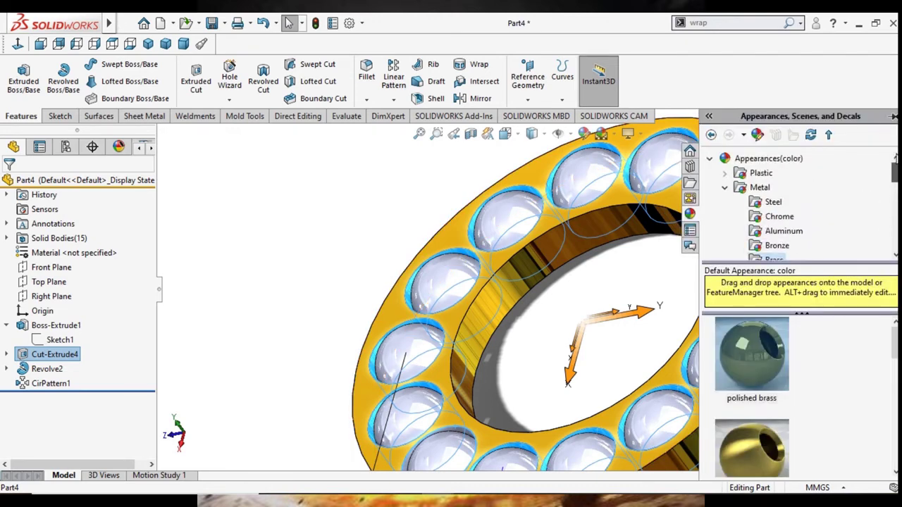
double_click(769, 162)
double_click(768, 161)
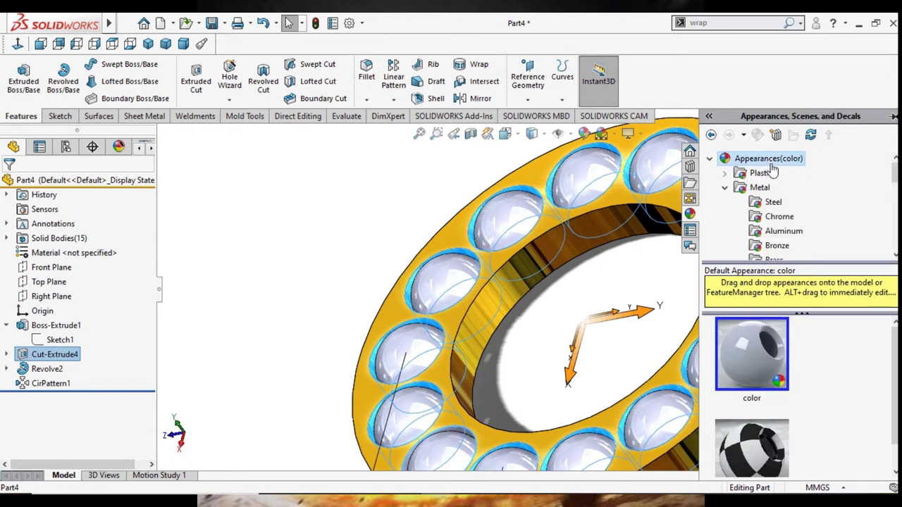
click(774, 203)
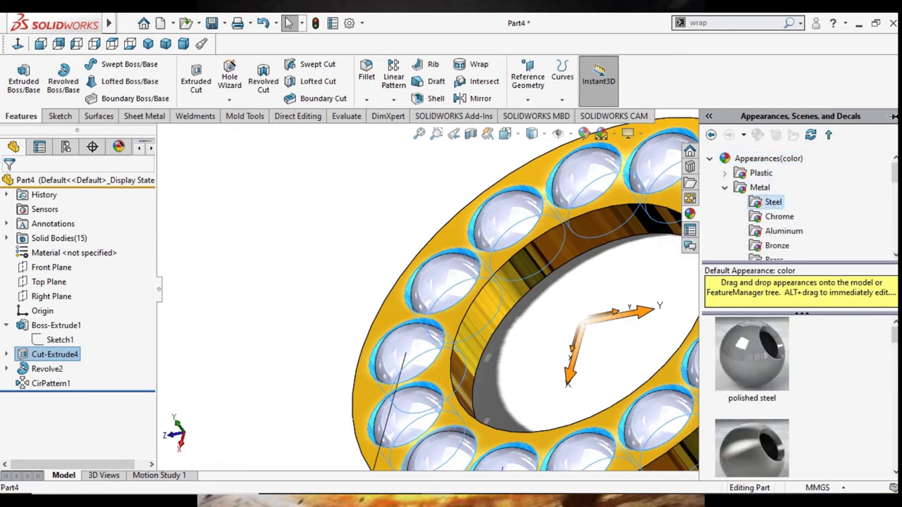
click(775, 218)
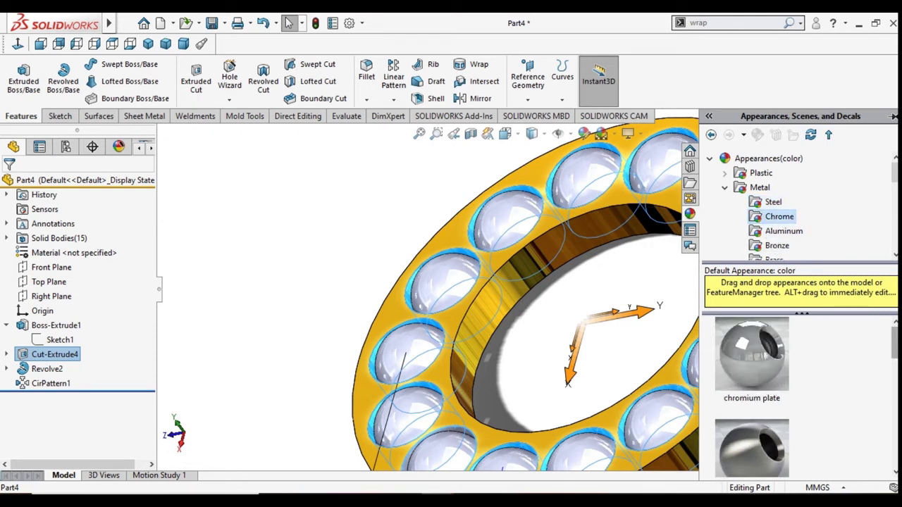
scroll(751, 395, down, 1)
scroll(751, 394, up, 1)
click(747, 377)
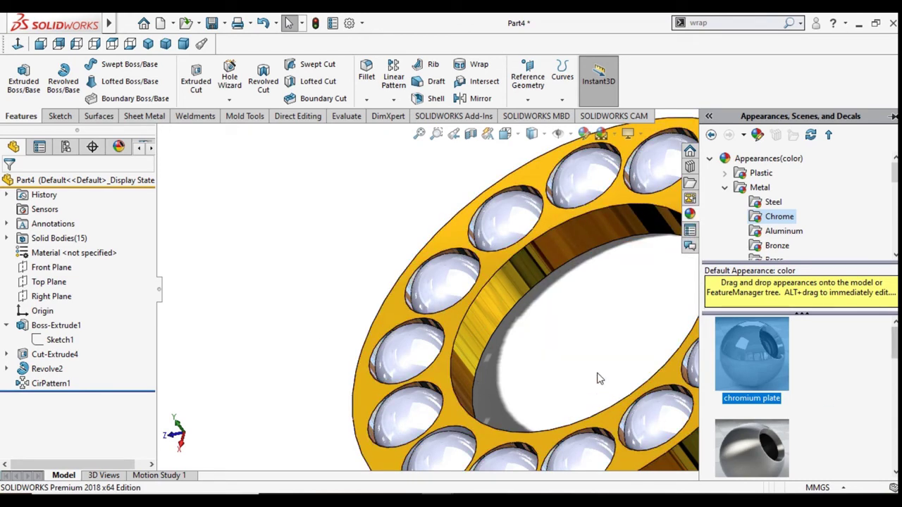
click(421, 296)
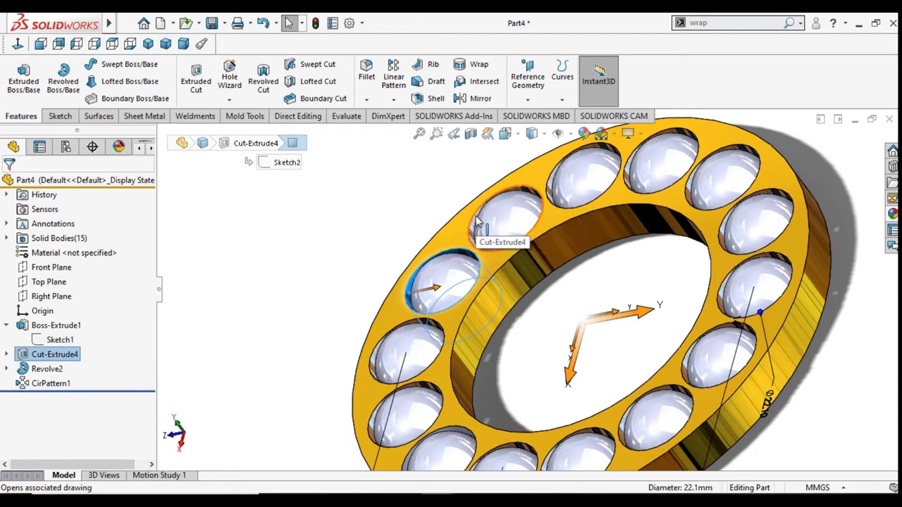
Add thirteen more Cut-Extrude4 ball pockets to the selection, working clockwise around the ring
ctrl+click(501, 211)
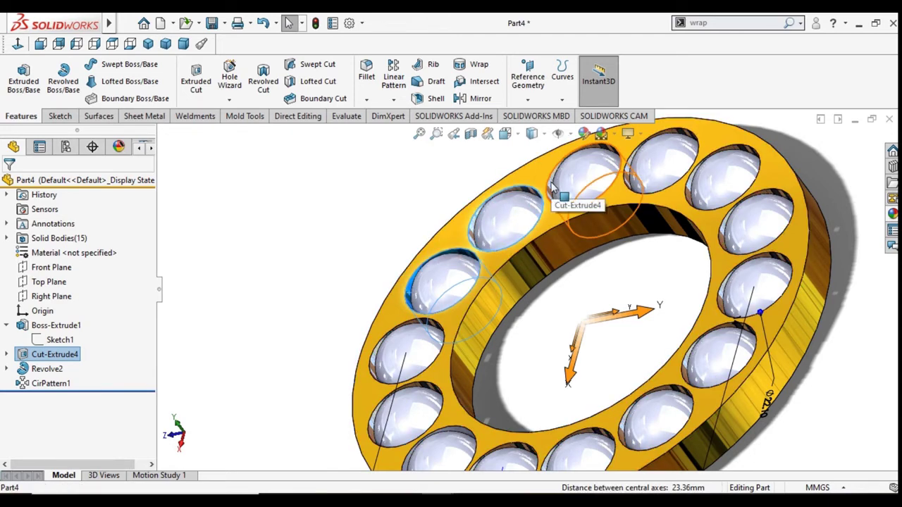
ctrl+click(555, 185)
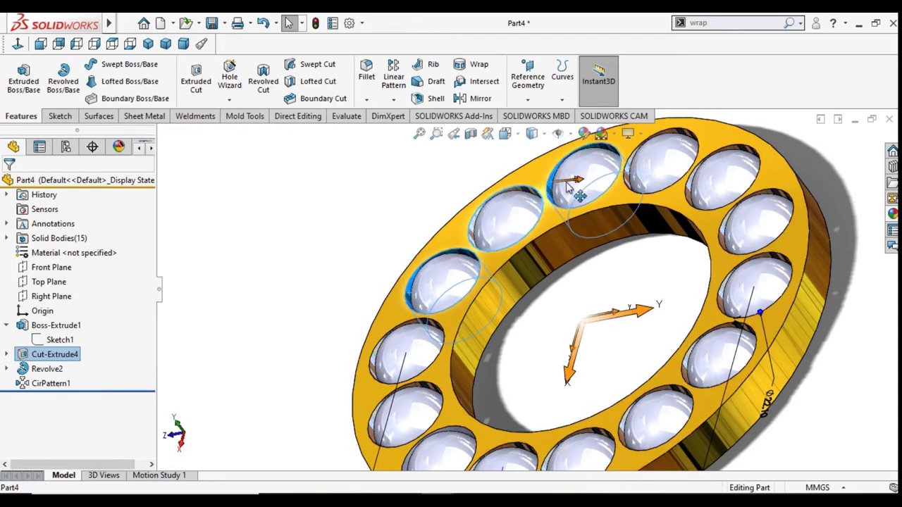
ctrl+click(634, 173)
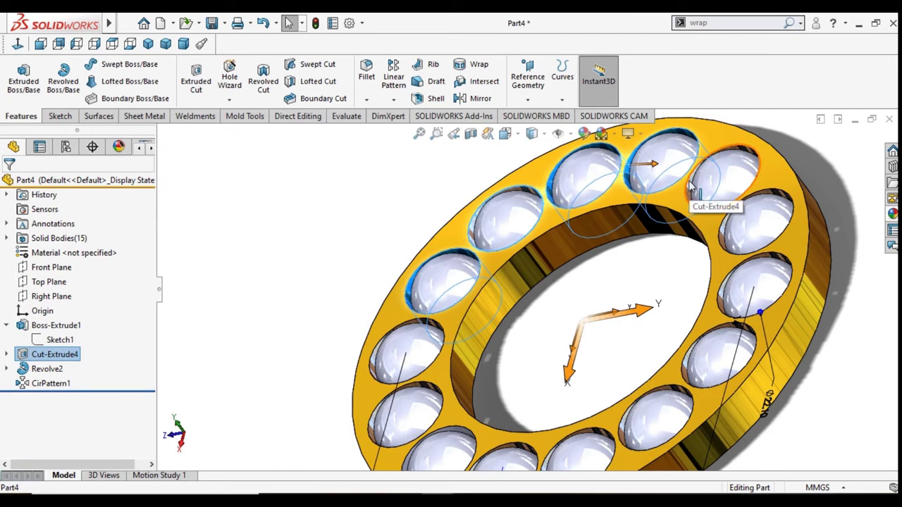
ctrl+click(689, 191)
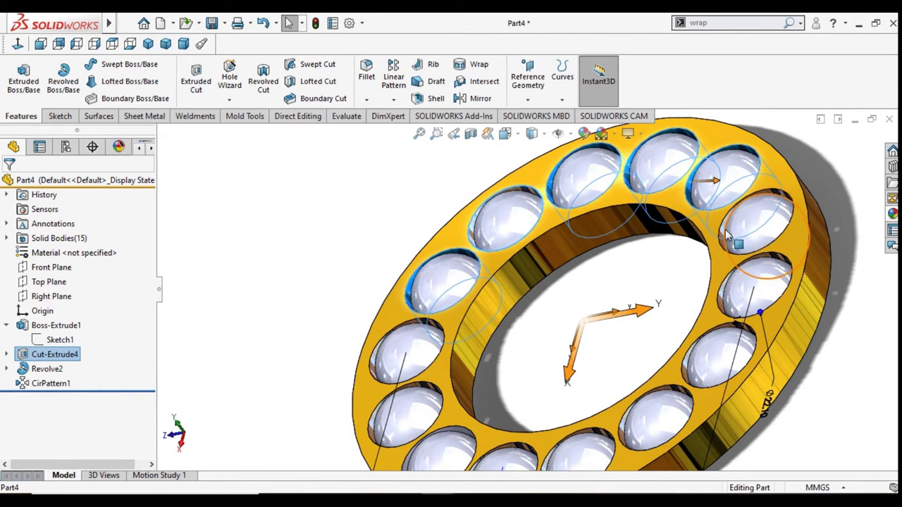
ctrl+click(723, 238)
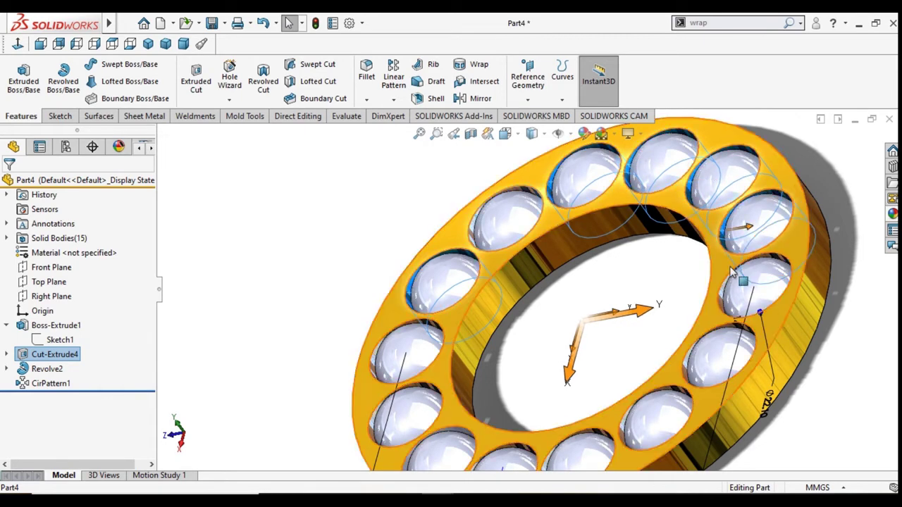
ctrl+click(722, 302)
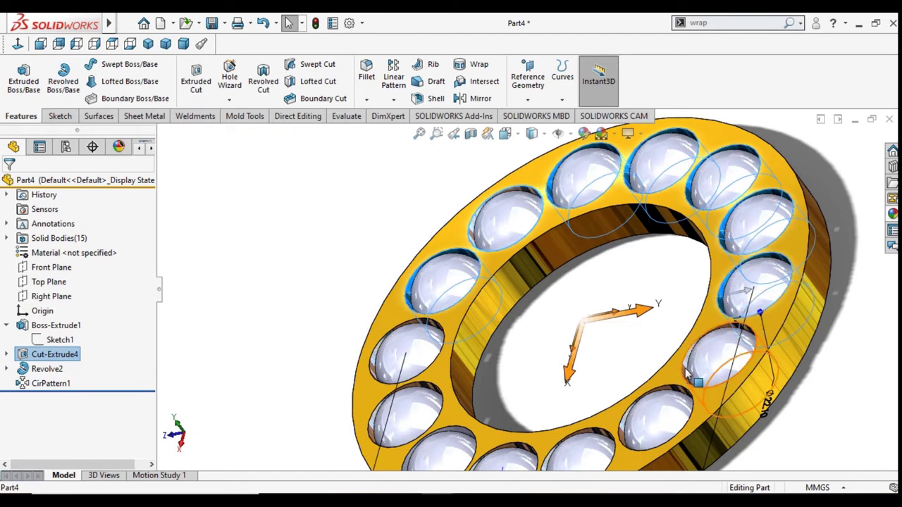
ctrl+click(693, 369)
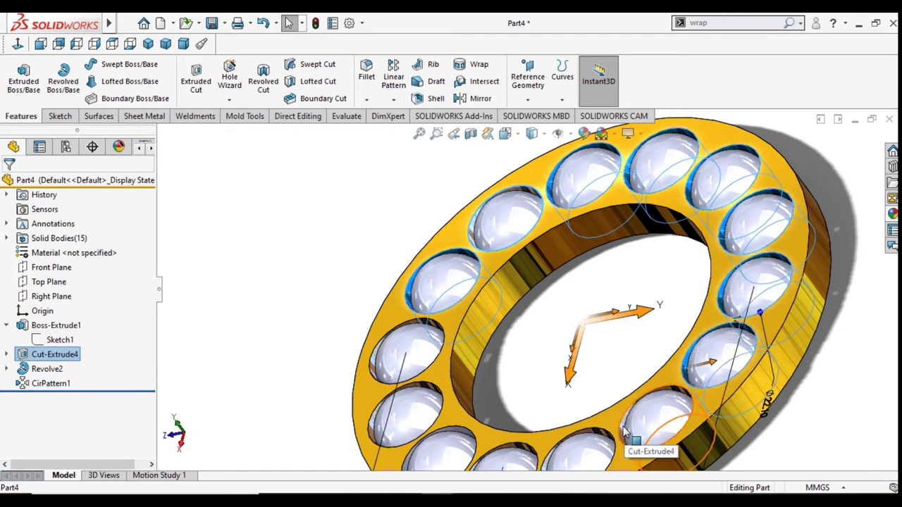
ctrl+click(646, 417)
ctrl+click(596, 442)
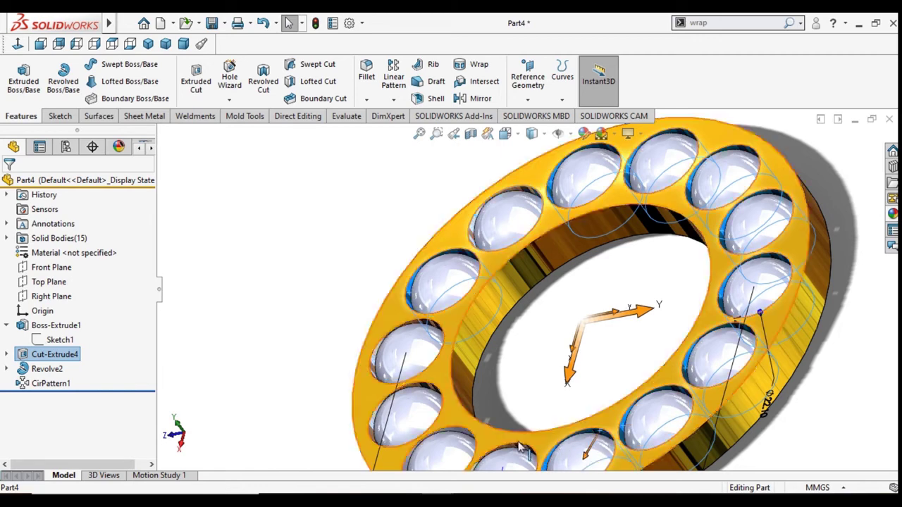
ctrl+click(518, 451)
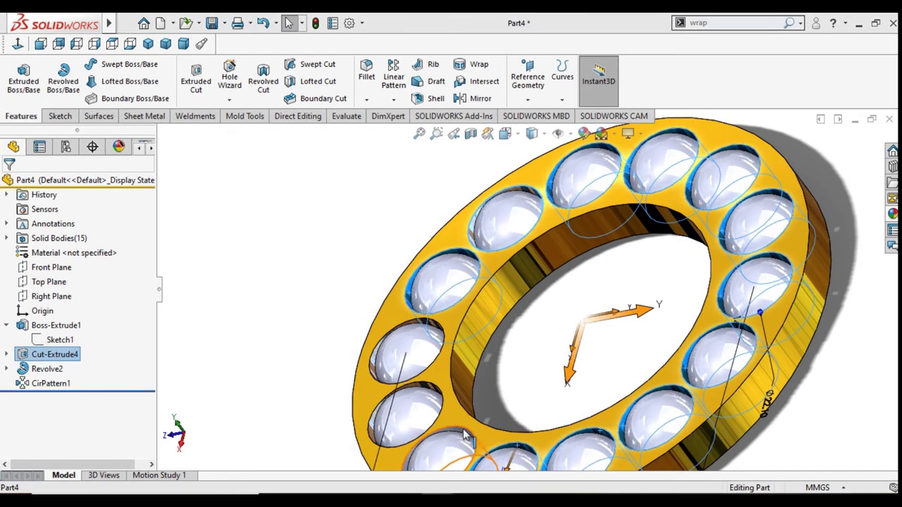
ctrl+click(465, 435)
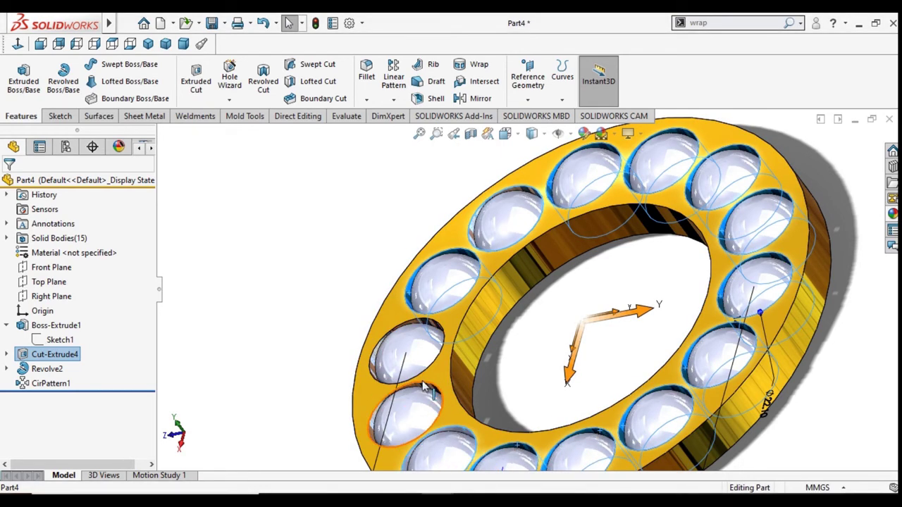
ctrl+click(419, 392)
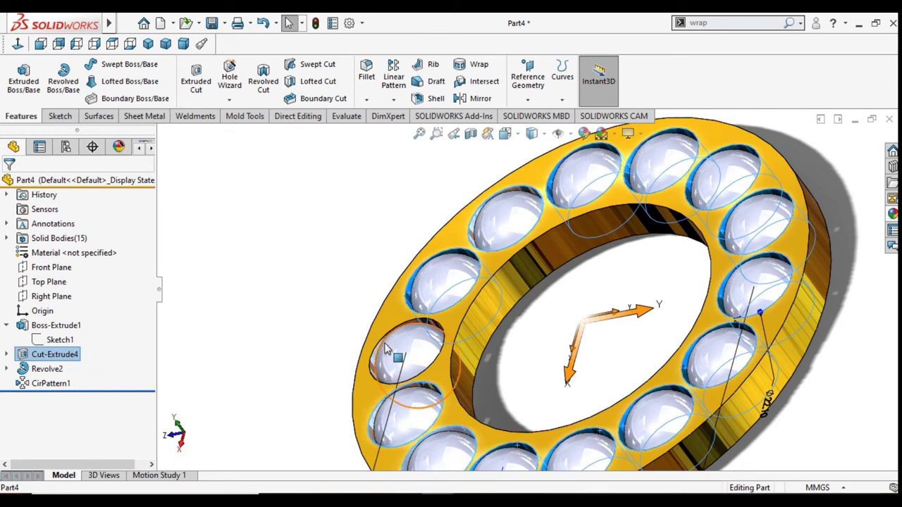
ctrl+click(374, 362)
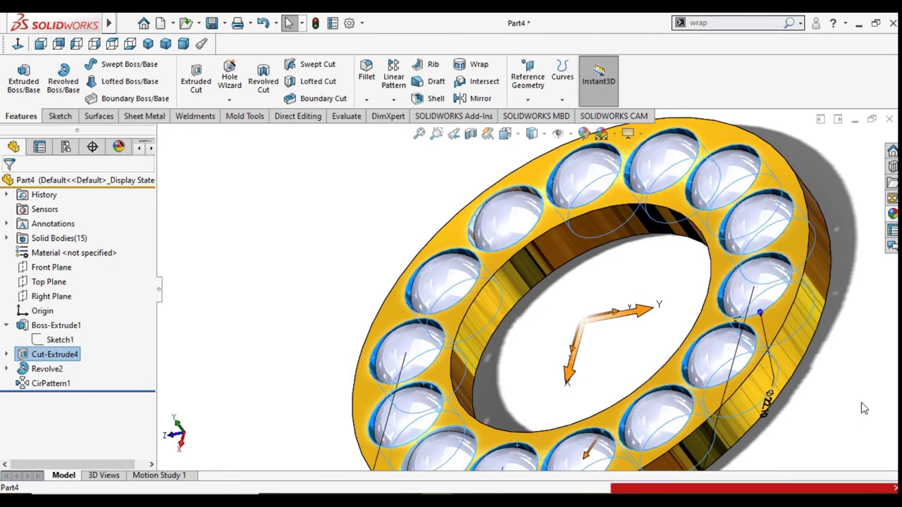
Dismiss the antivirus popup and apply the polished brass appearance to the part
click(892, 214)
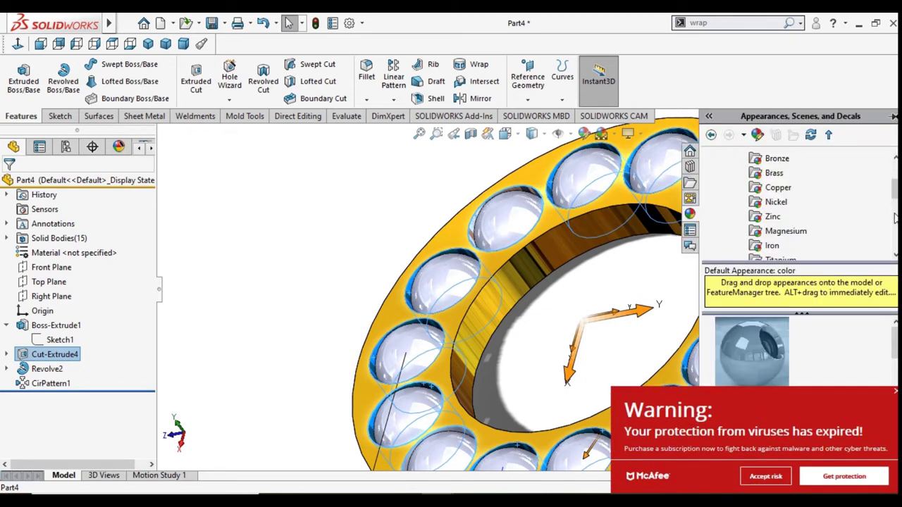
click(774, 174)
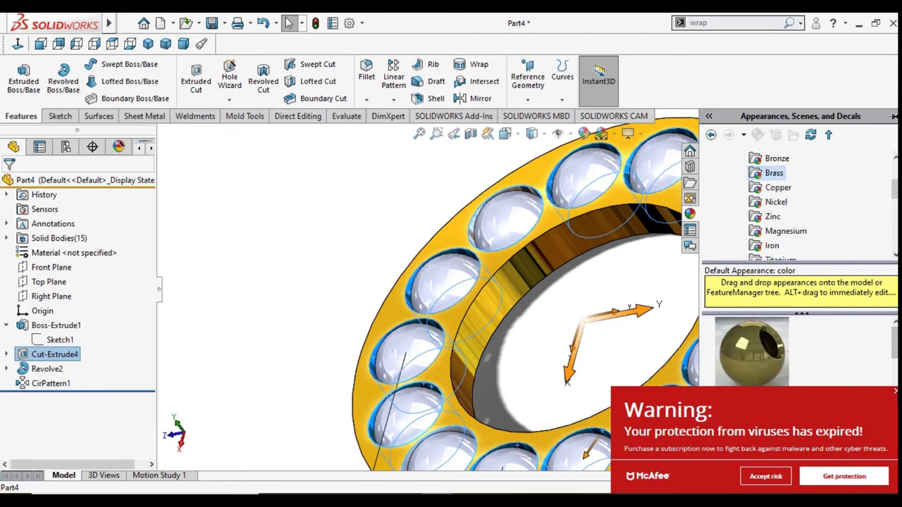
click(896, 392)
click(896, 398)
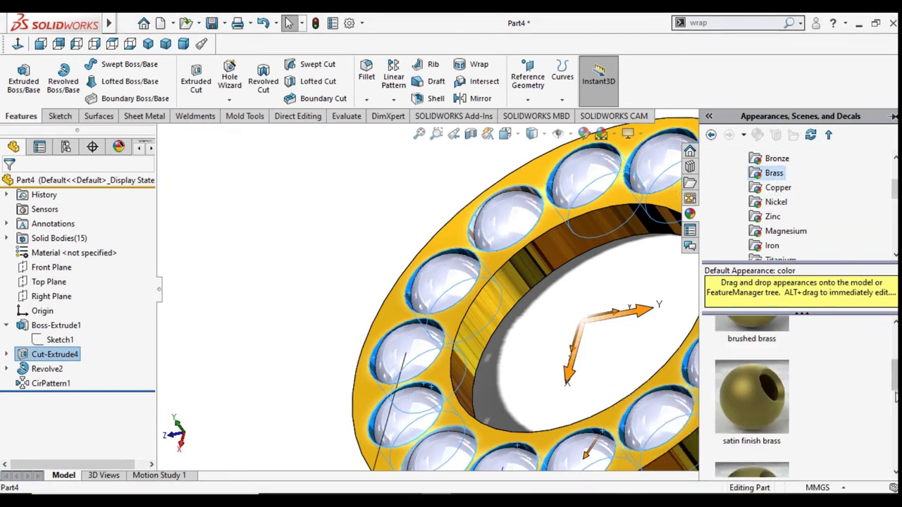
click(895, 398)
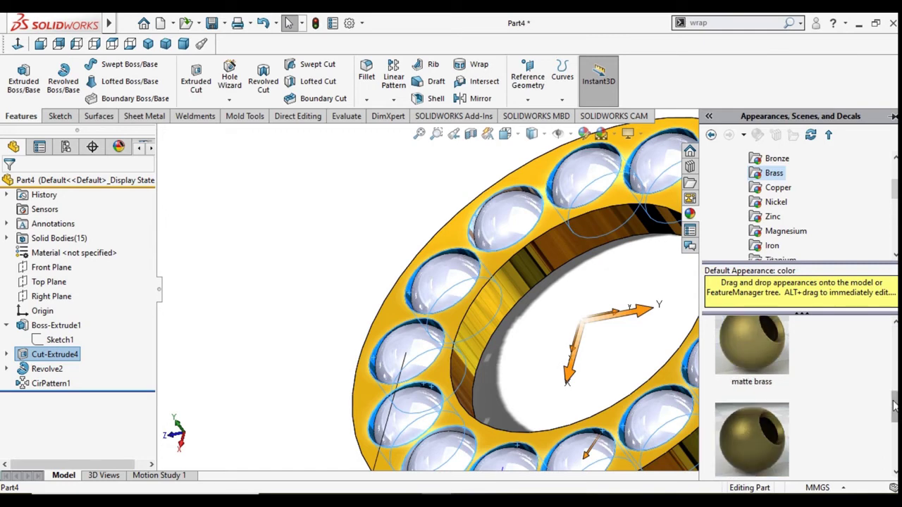
drag(894, 406, 893, 343)
drag(758, 388, 651, 380)
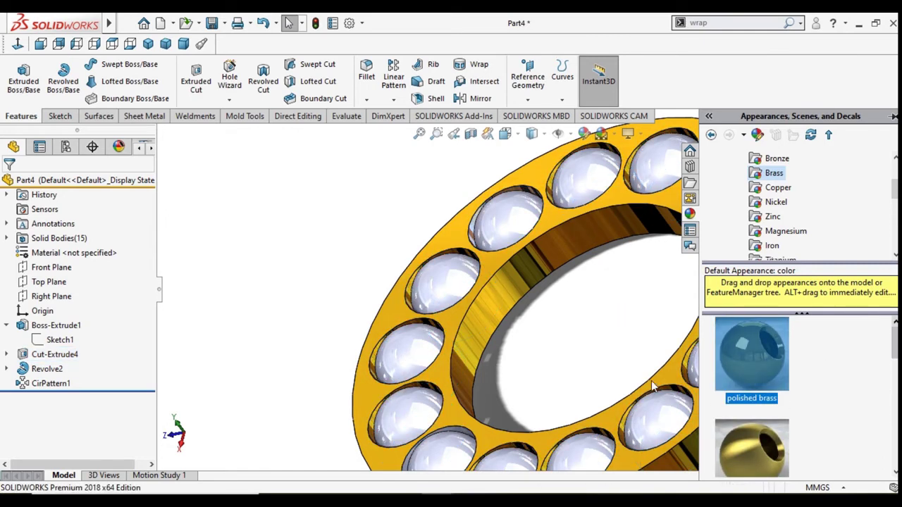
Select a ball in the face-on view and apply polished brass again
click(408, 466)
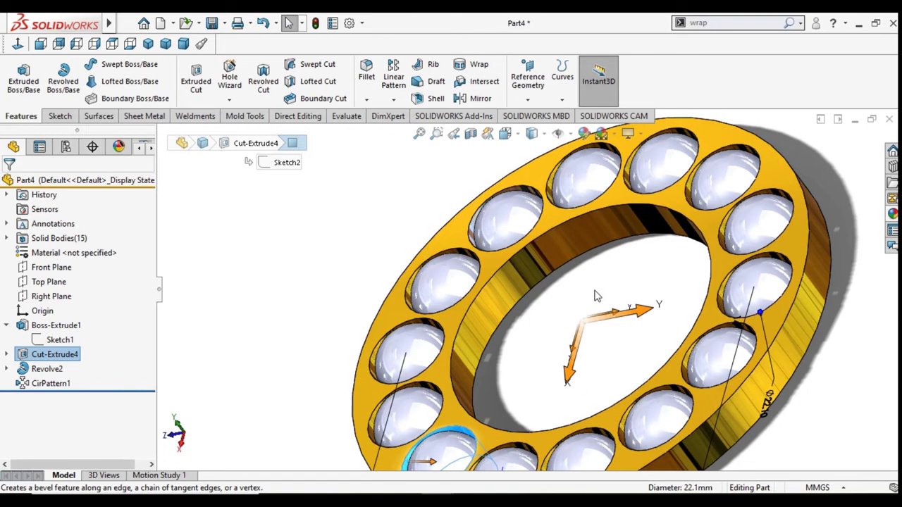
mouse_move(602, 268)
middle_down()
mouse_move(532, 250)
mouse_move(489, 204)
middle_up()
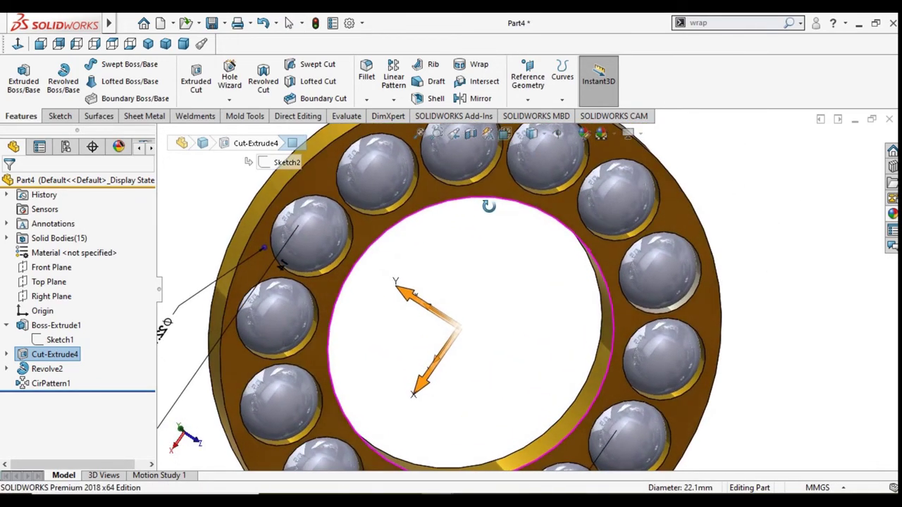
click(683, 305)
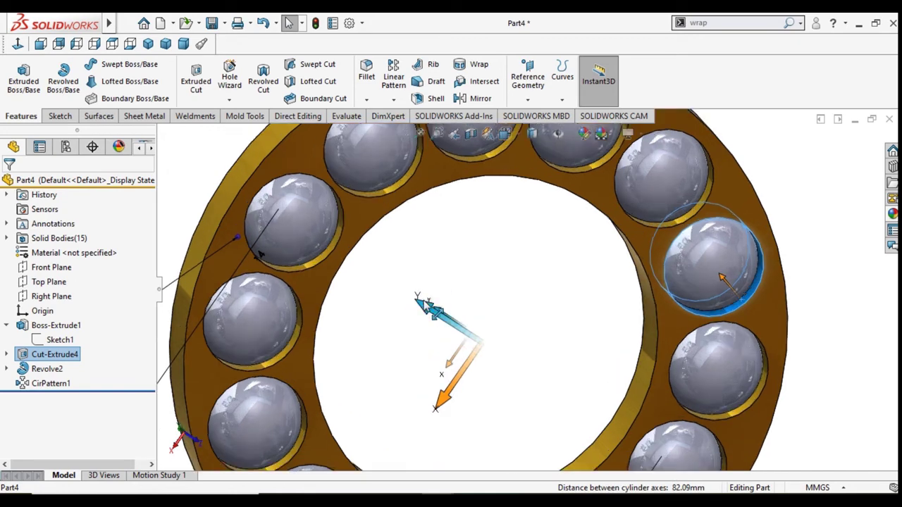
scroll(429, 310, up, 3)
scroll(527, 303, up, 3)
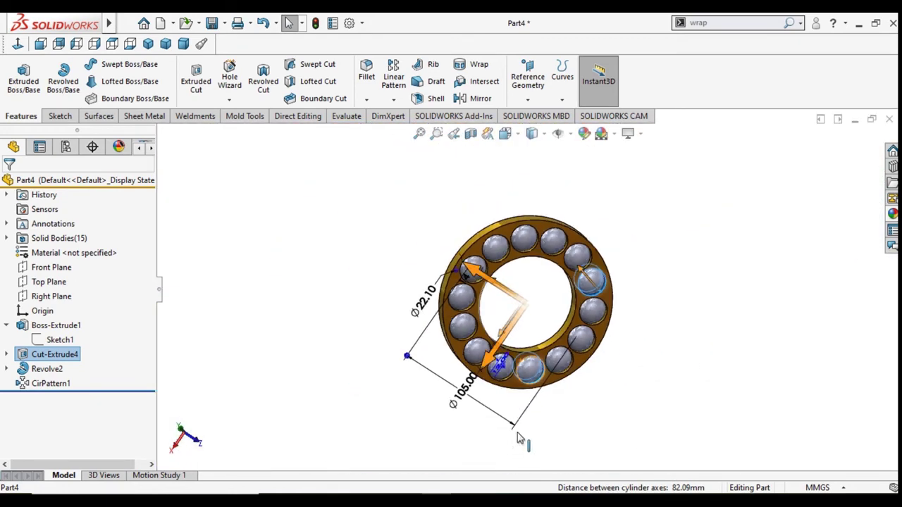
click(892, 213)
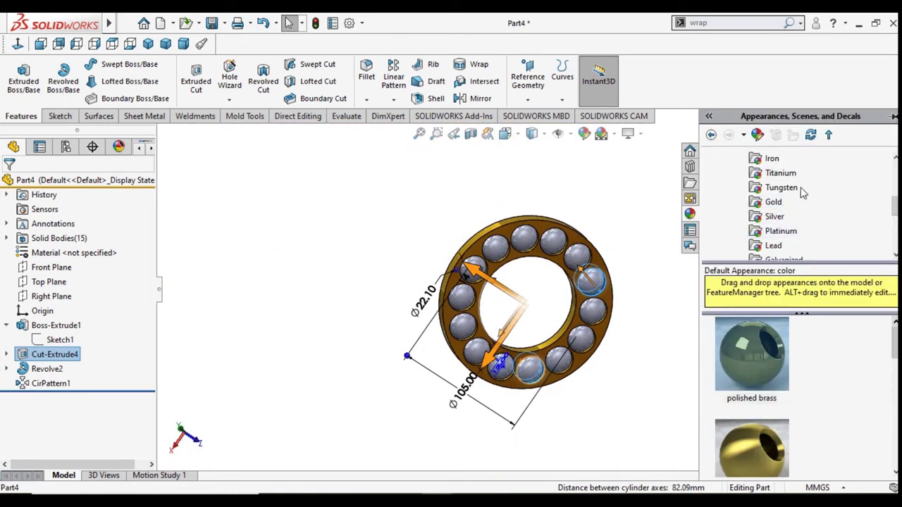
click(765, 386)
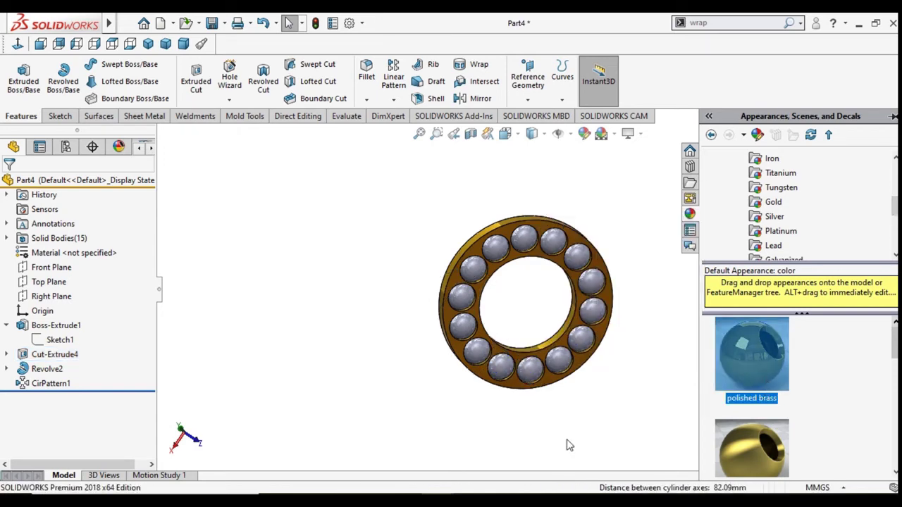
Zoom and tilt the bearing into an angled 3D view
scroll(541, 333, down, 2)
scroll(541, 332, down, 3)
scroll(541, 332, down, 2)
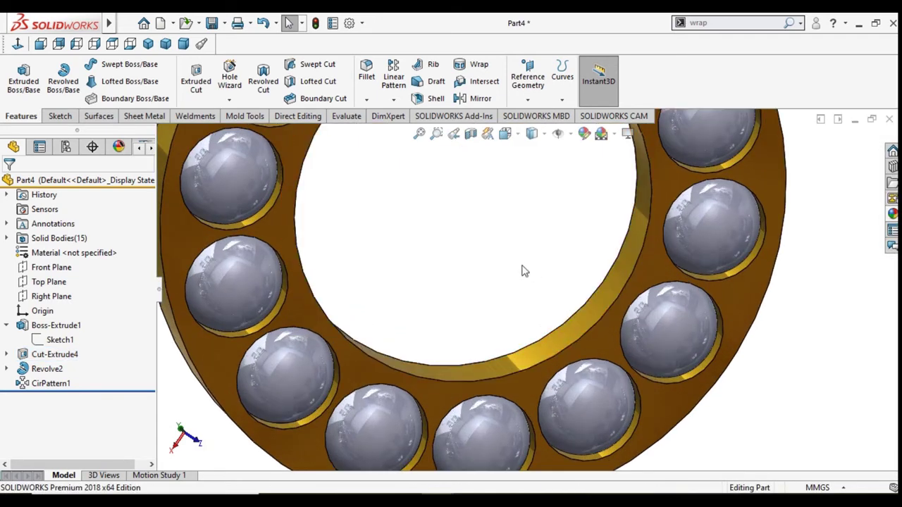
scroll(503, 252, up, 4)
middle_drag(493, 317, 457, 328)
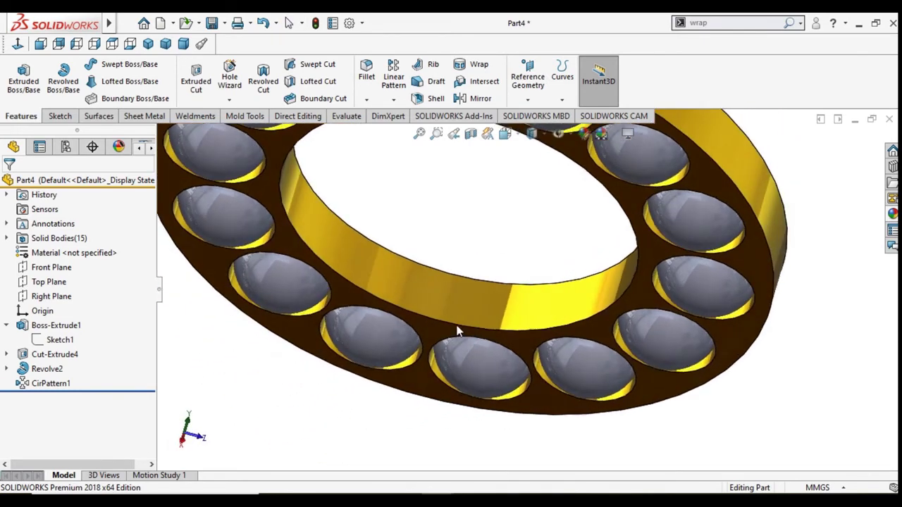
scroll(446, 225, down, 3)
Select all fourteen balls around the ring, one after another
click(448, 180)
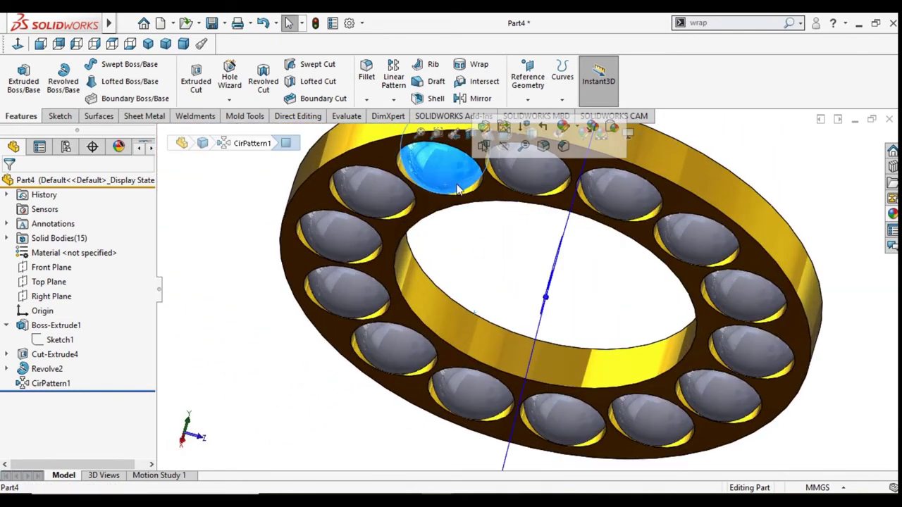
ctrl+click(536, 169)
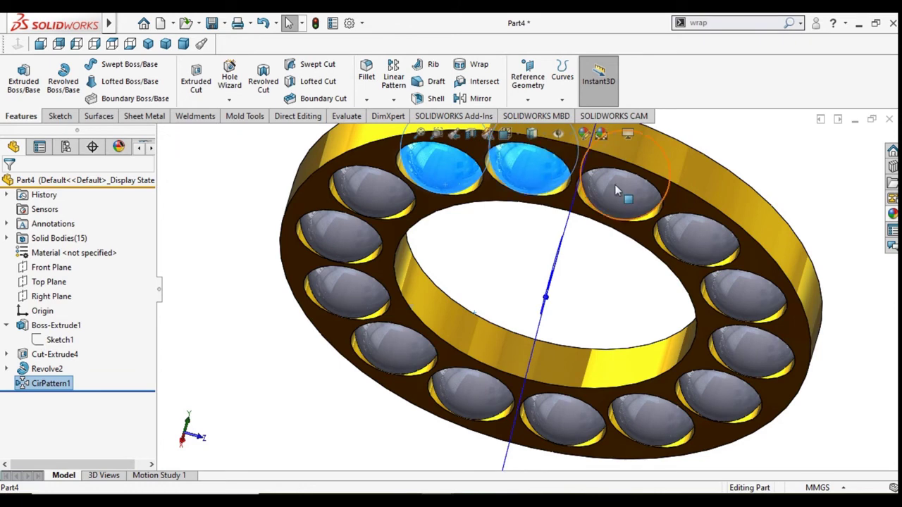
ctrl+click(614, 184)
ctrl+click(696, 227)
ctrl+click(742, 302)
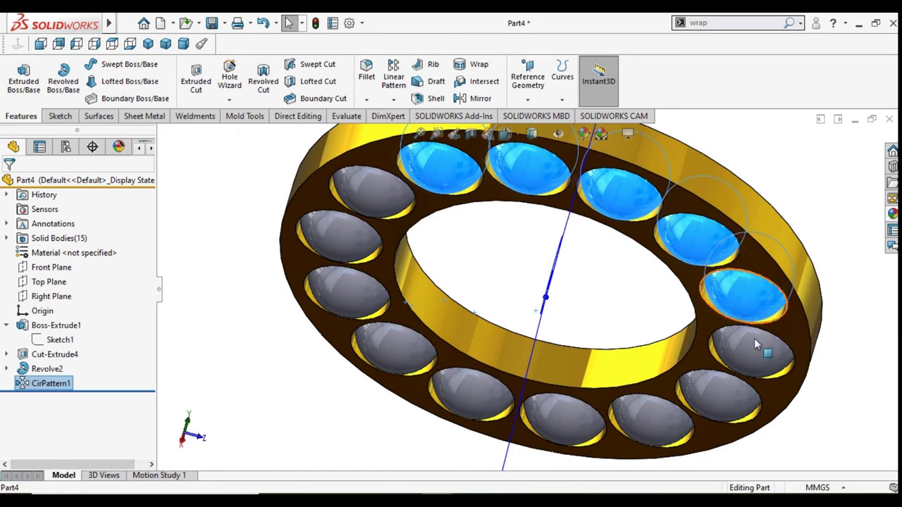
ctrl+click(759, 372)
ctrl+click(727, 396)
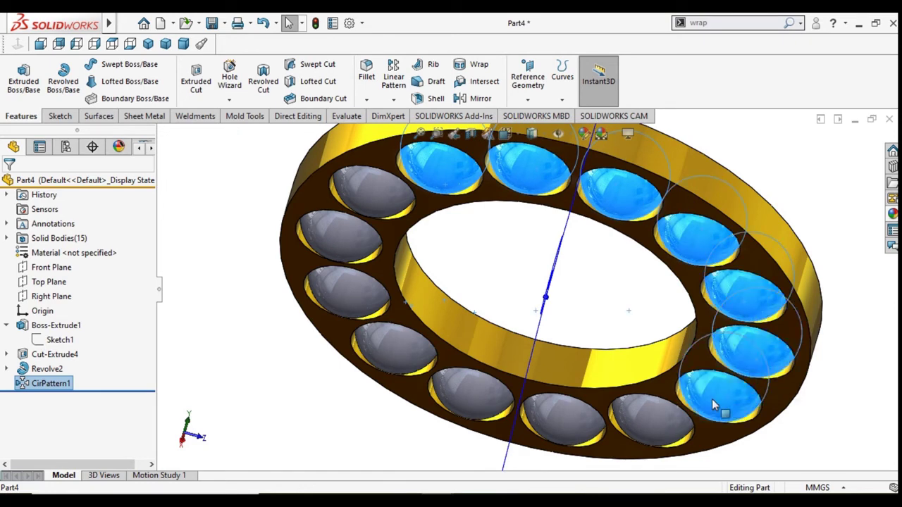
ctrl+click(637, 431)
ctrl+click(560, 423)
ctrl+click(450, 398)
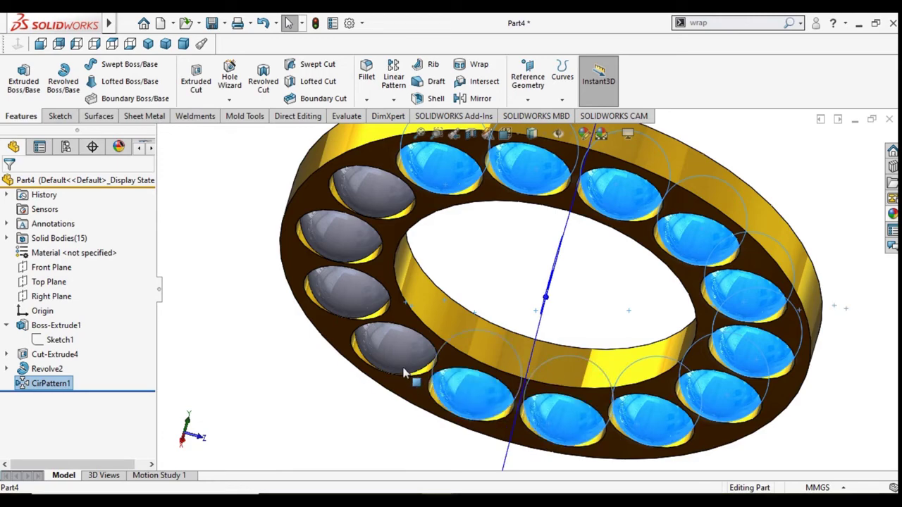
ctrl+click(384, 351)
ctrl+click(346, 296)
ctrl+click(338, 236)
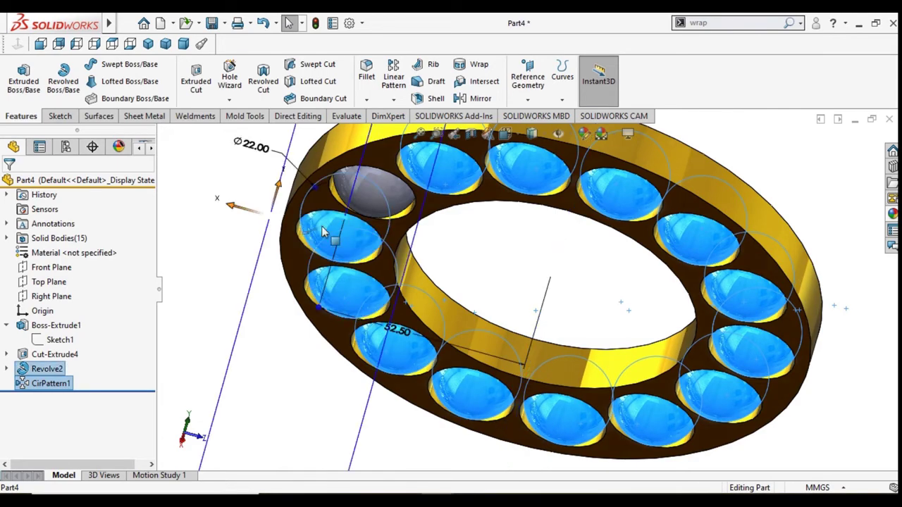
ctrl+click(368, 189)
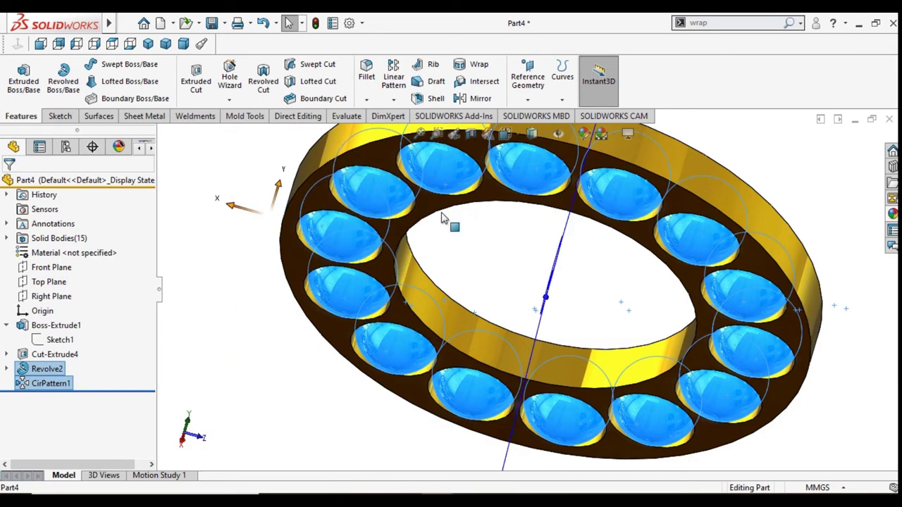
Apply the Metal > Chrome chromium plate appearance to the selected balls
click(892, 214)
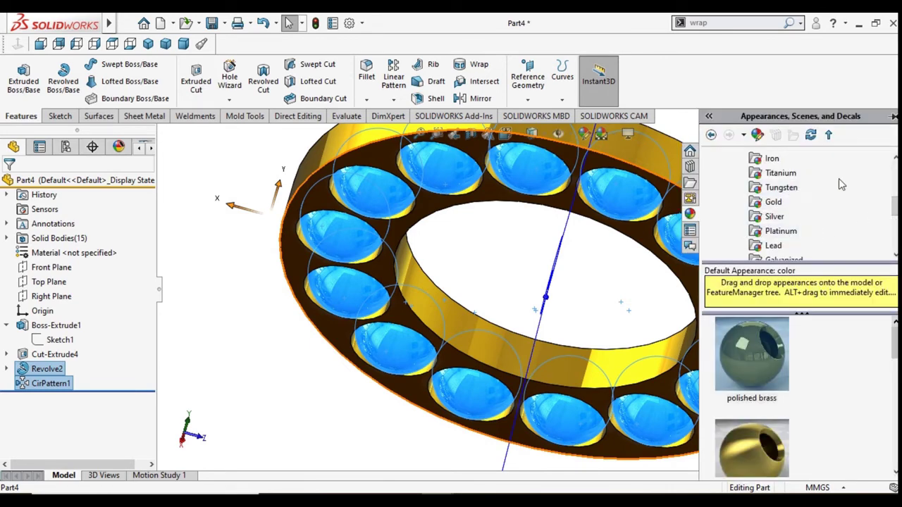
scroll(796, 204, up, 3)
double_click(775, 160)
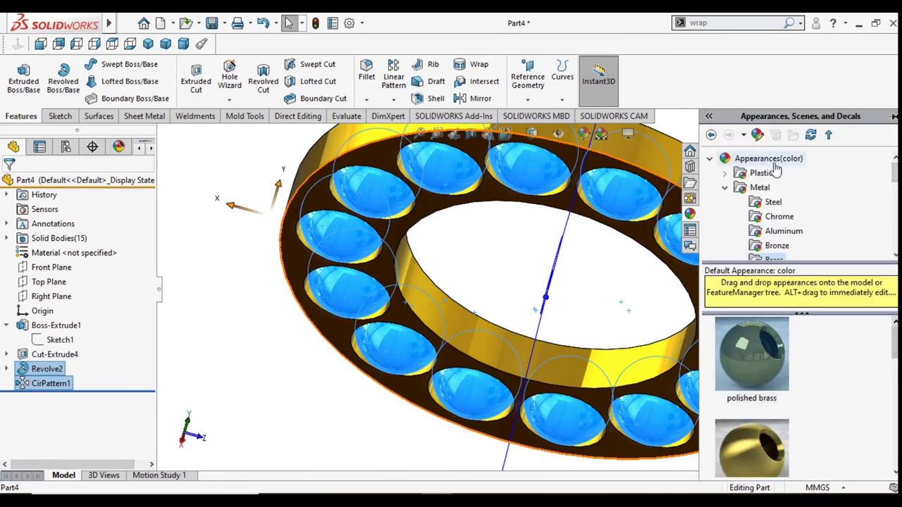
double_click(768, 161)
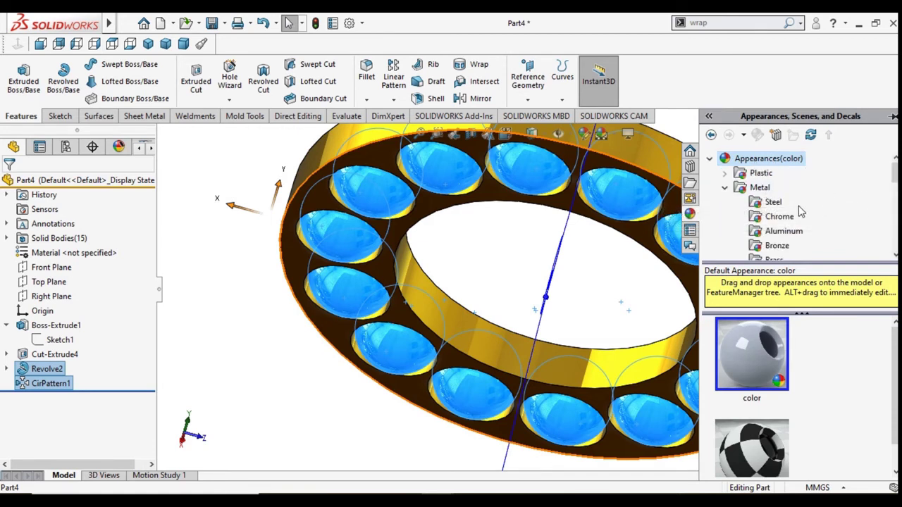
click(775, 202)
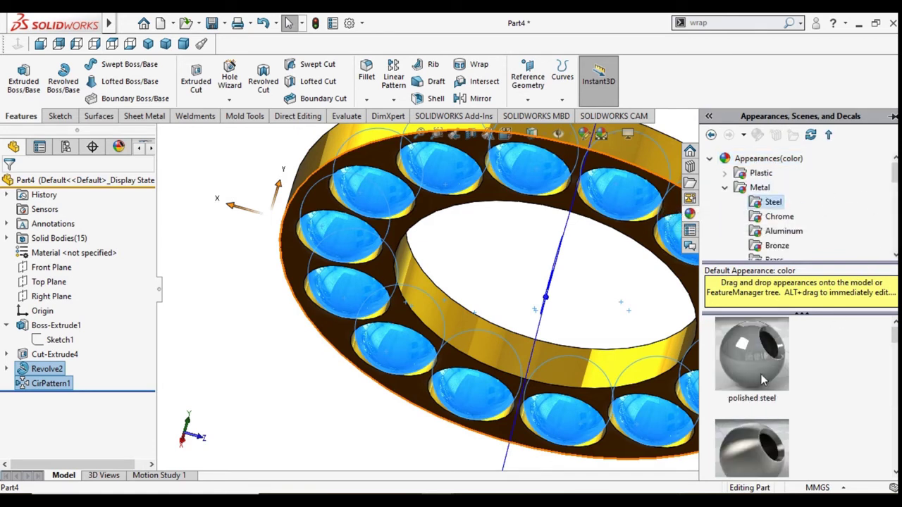
click(777, 220)
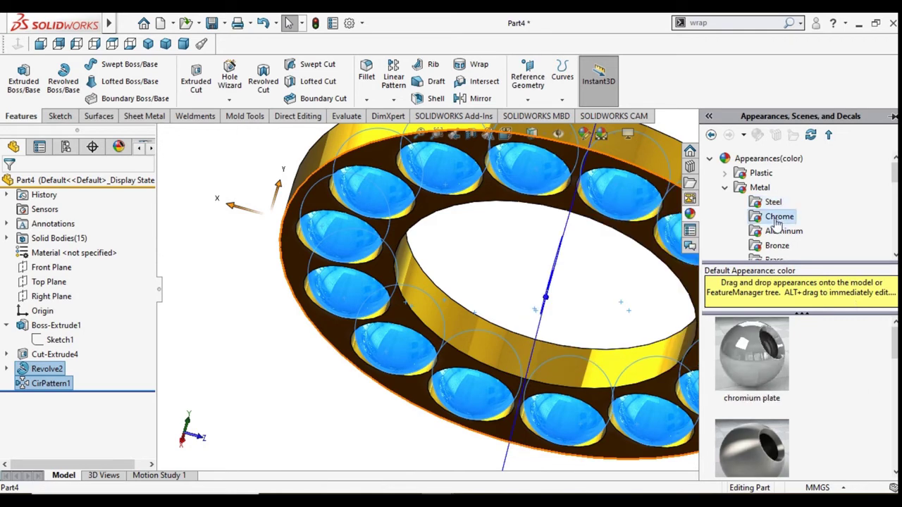
click(752, 354)
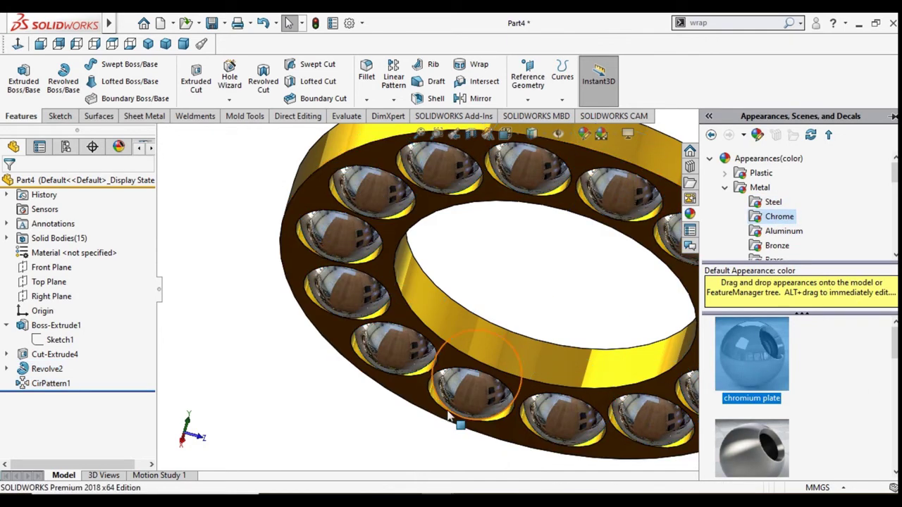
click(356, 423)
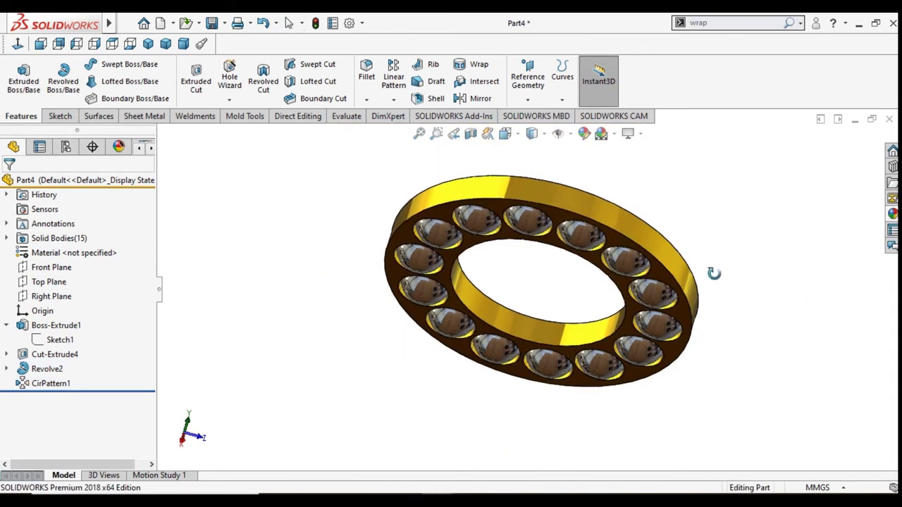
mouse_move(678, 264)
middle_down()
mouse_move(645, 384)
mouse_move(790, 224)
mouse_move(584, 302)
middle_up()
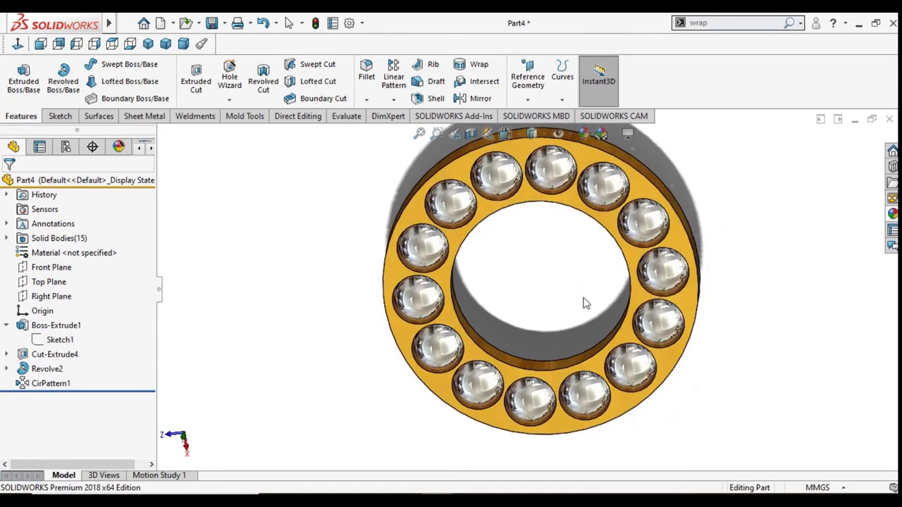
Fillet the ring's inner and outer face edges with a 1 mm radius
click(533, 371)
middle_drag(827, 322, 680, 281)
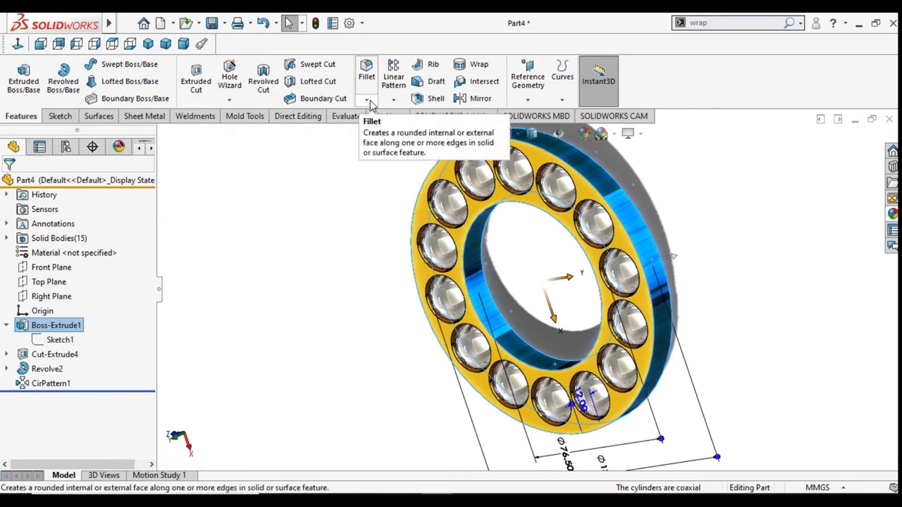
click(367, 75)
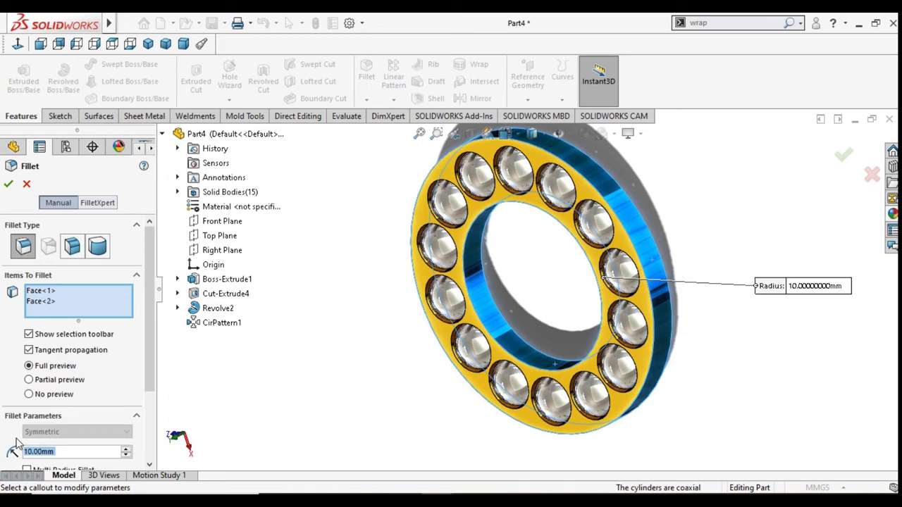
text(1)
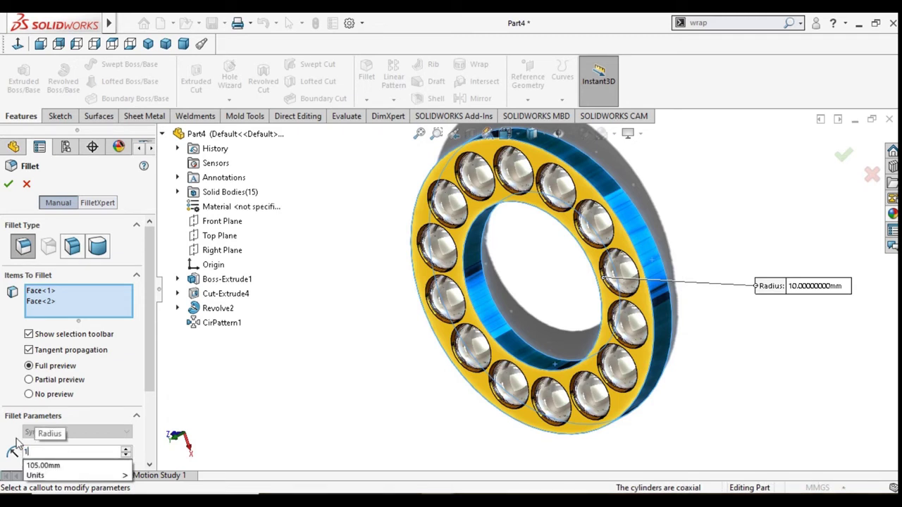
key(Return)
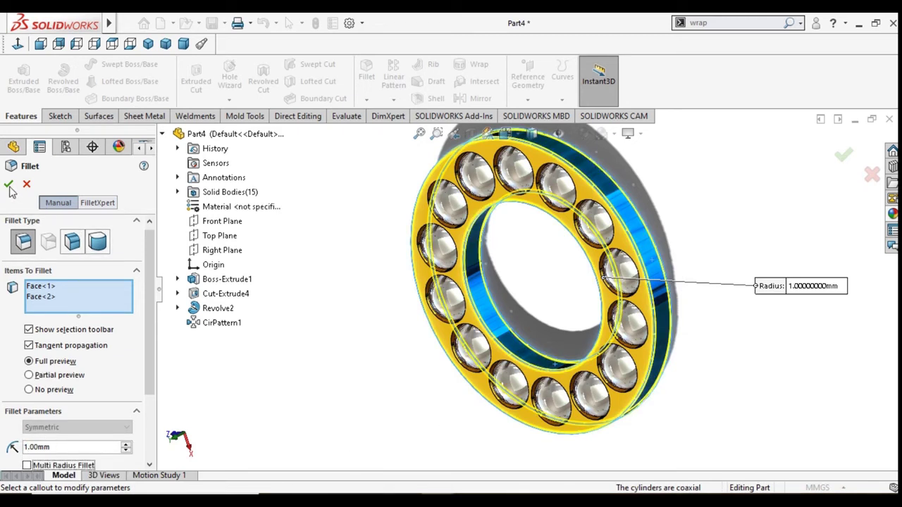
click(8, 185)
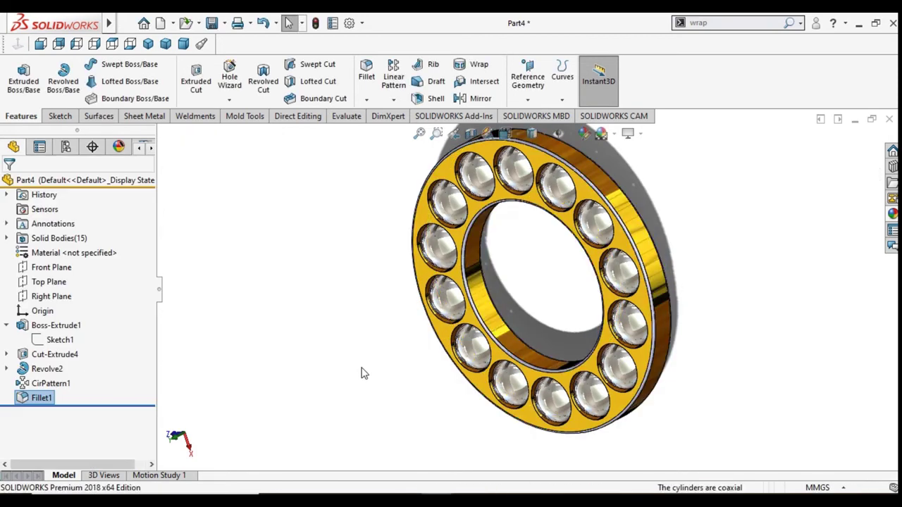
mouse_move(700, 318)
middle_down()
mouse_move(647, 306)
mouse_move(597, 250)
middle_up()
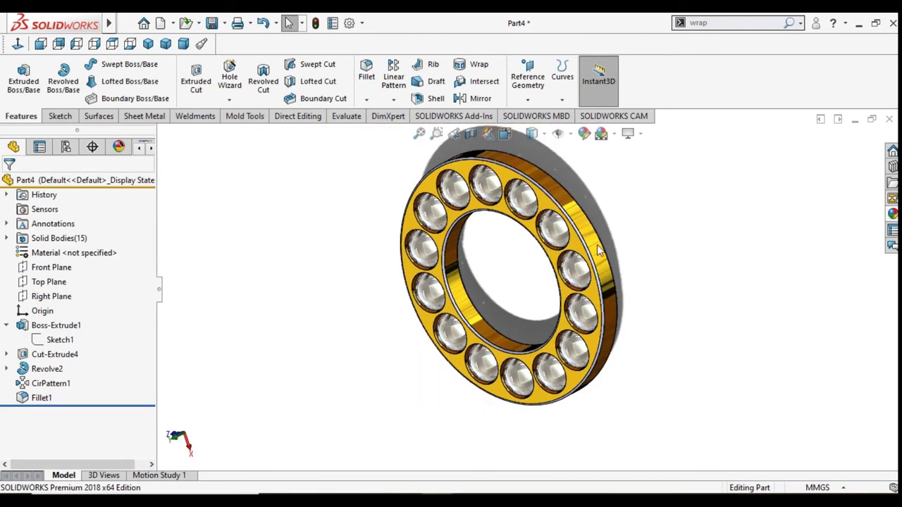
scroll(597, 250, down, 3)
scroll(596, 282, down, 3)
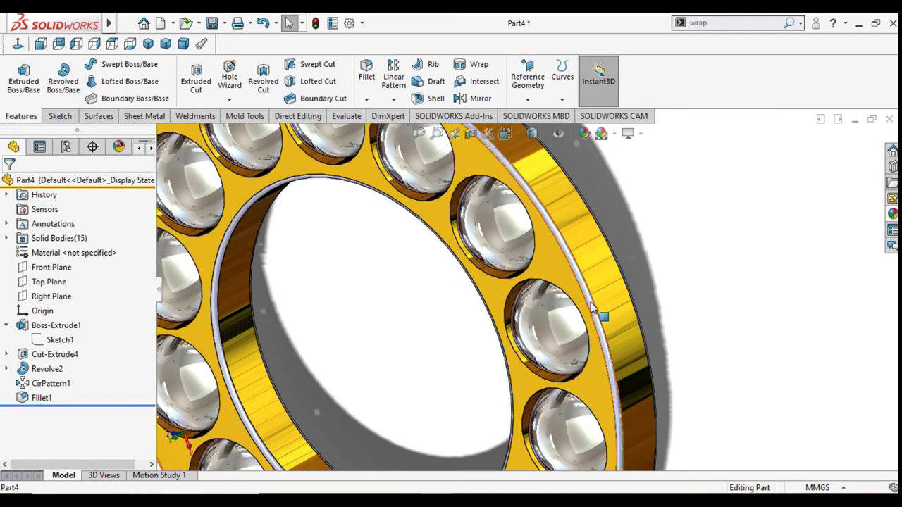
click(591, 303)
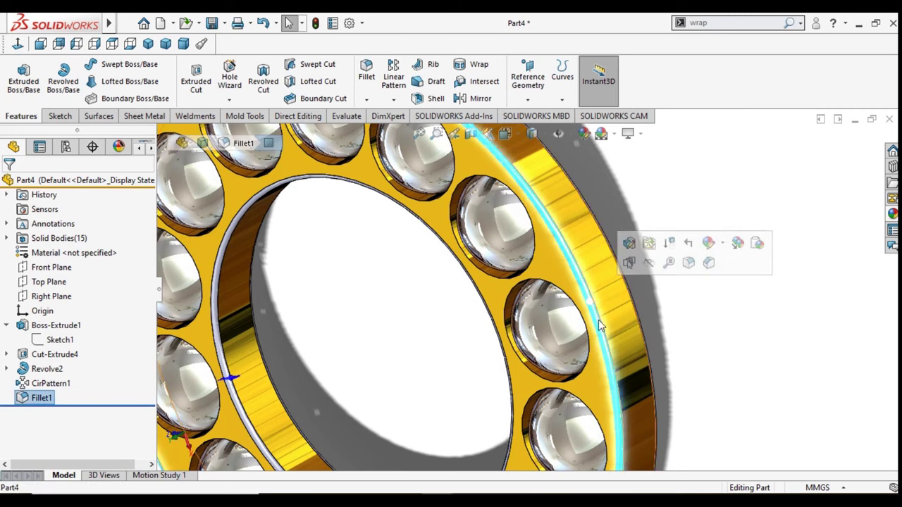
double_click(230, 380)
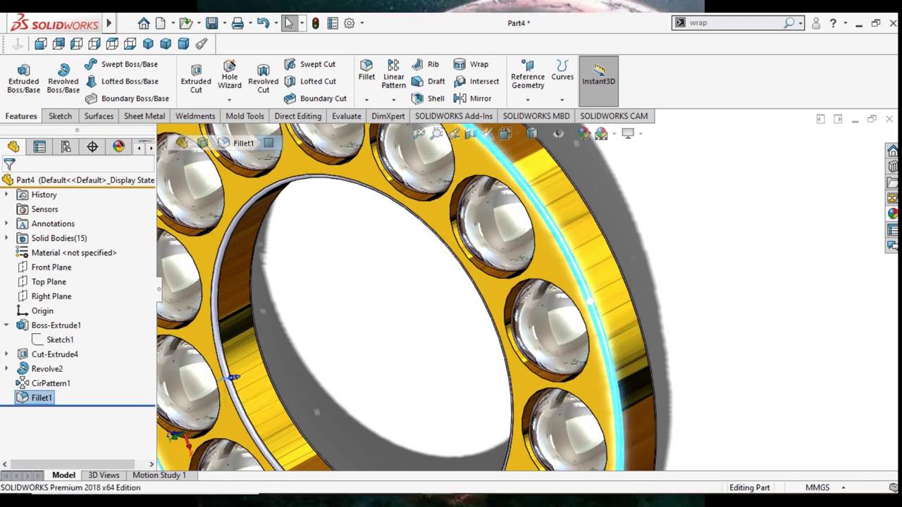
click(233, 378)
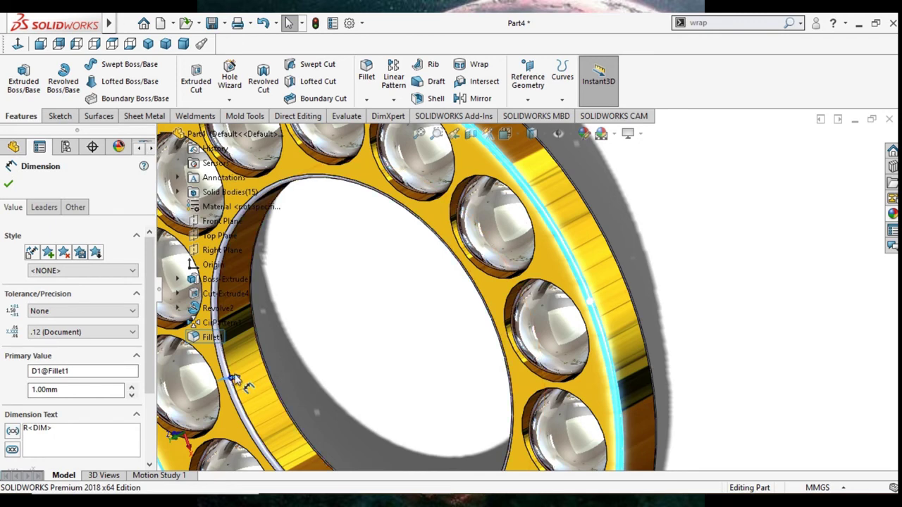
click(407, 375)
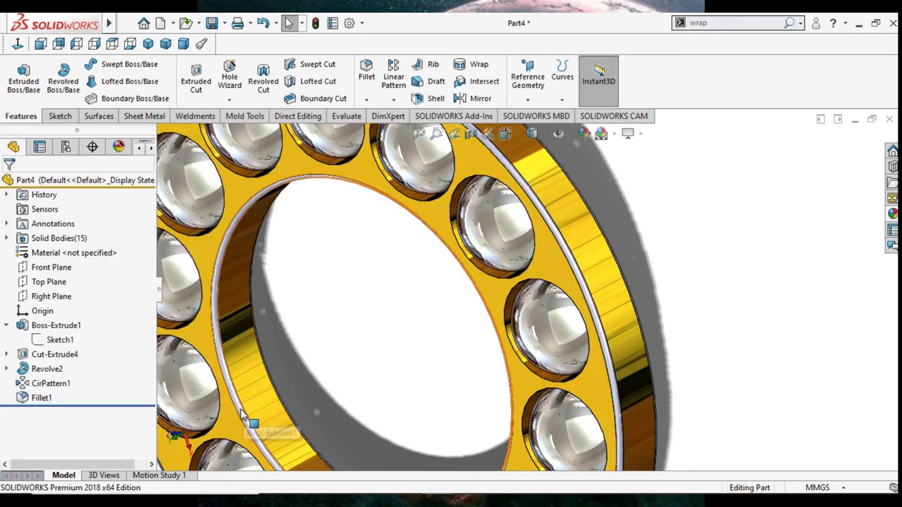
click(262, 415)
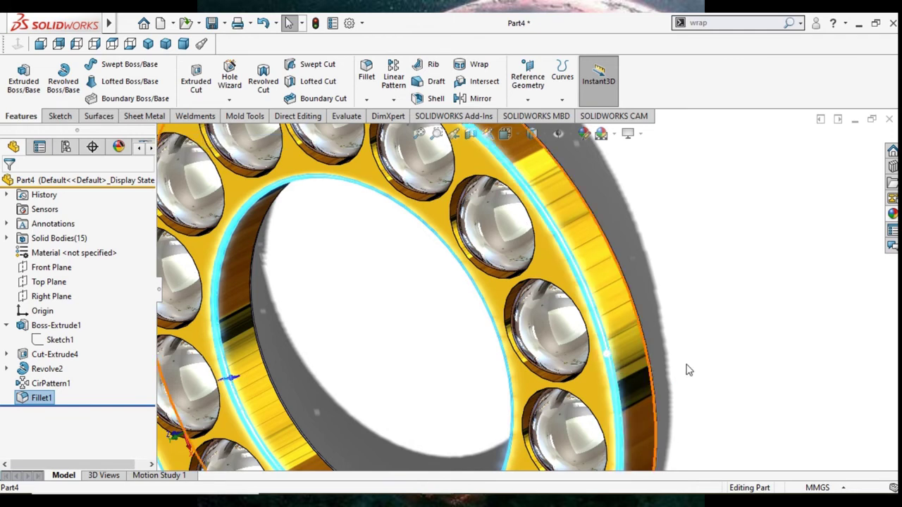
middle_drag(771, 329, 699, 322)
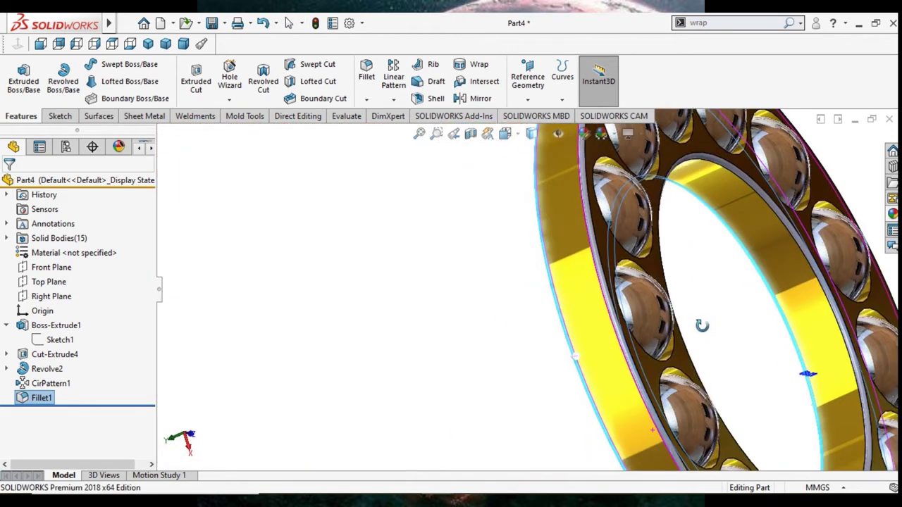
click(813, 274)
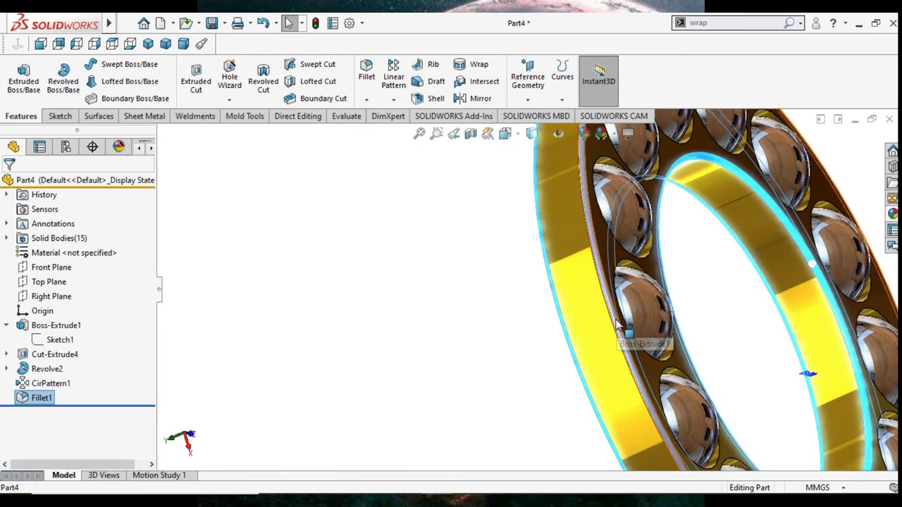
Apply the Metal > Brass polished brass appearance to the selected ring faces
click(892, 224)
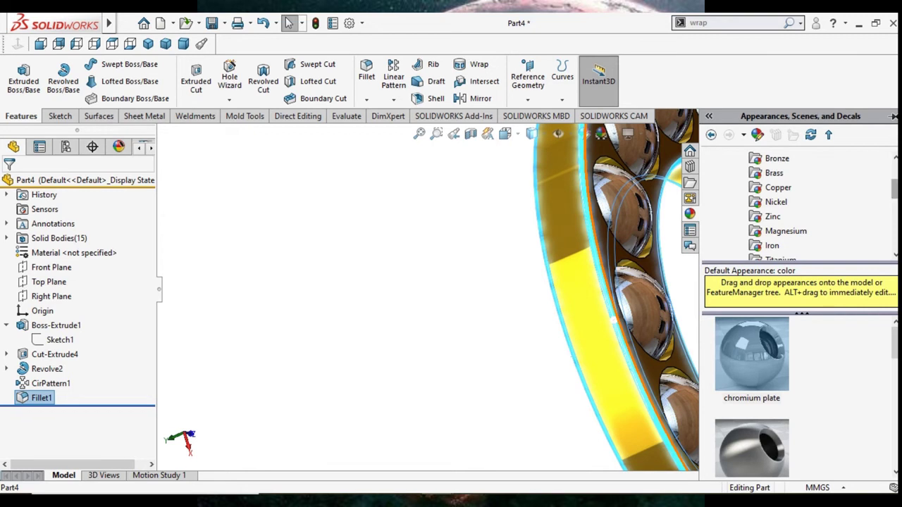
click(785, 178)
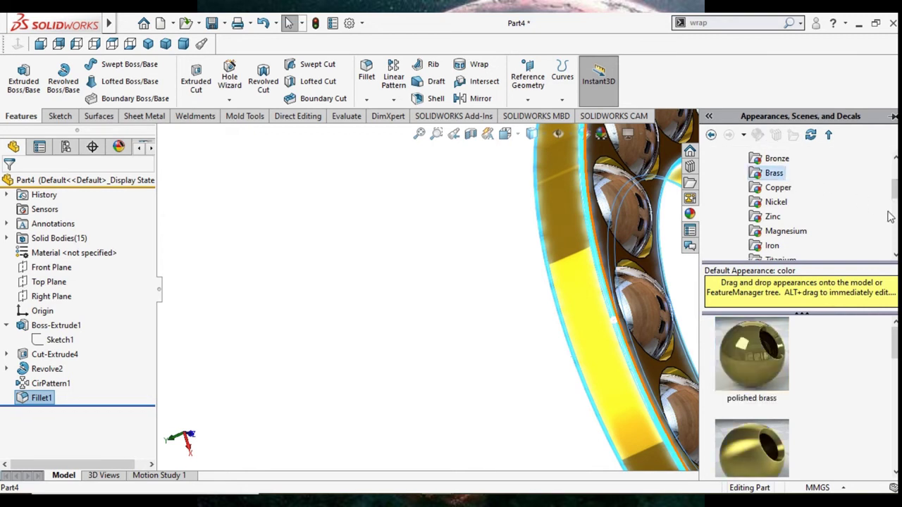
click(745, 350)
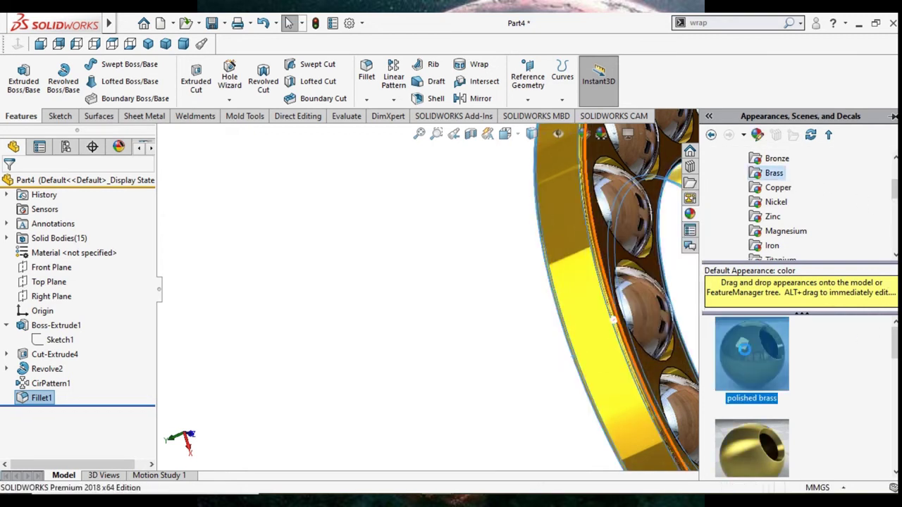
click(415, 370)
Orbit the bearing, then snap it to the Front view with Ctrl+1
scroll(381, 356, up, 5)
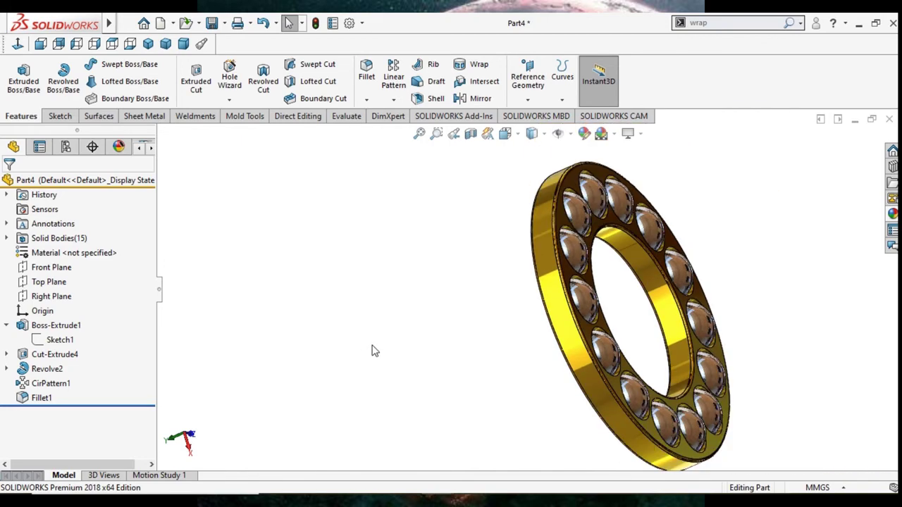
mouse_move(780, 306)
middle_down()
mouse_move(745, 322)
mouse_move(721, 355)
mouse_move(477, 260)
middle_up()
key(ctrl+1)
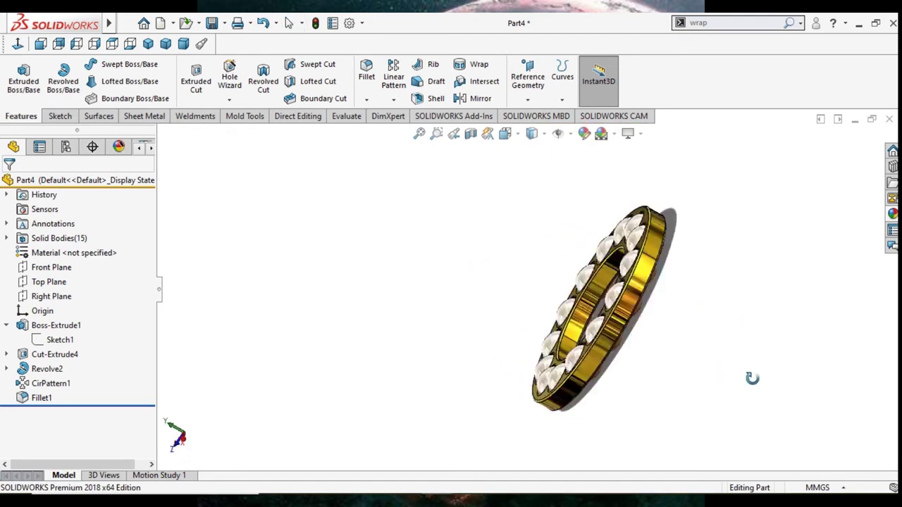
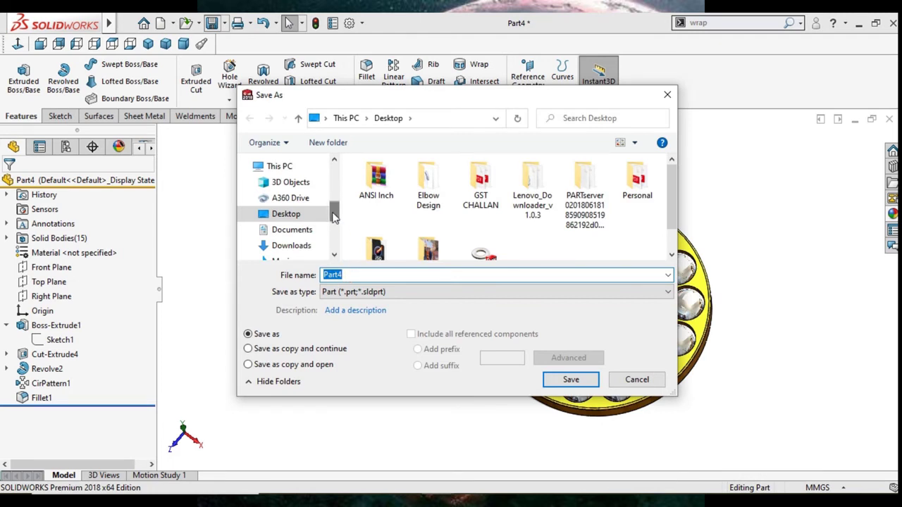
Save the cage part under the name B2, then close the B2 and B1 windows
double_click(357, 277)
text(B2)
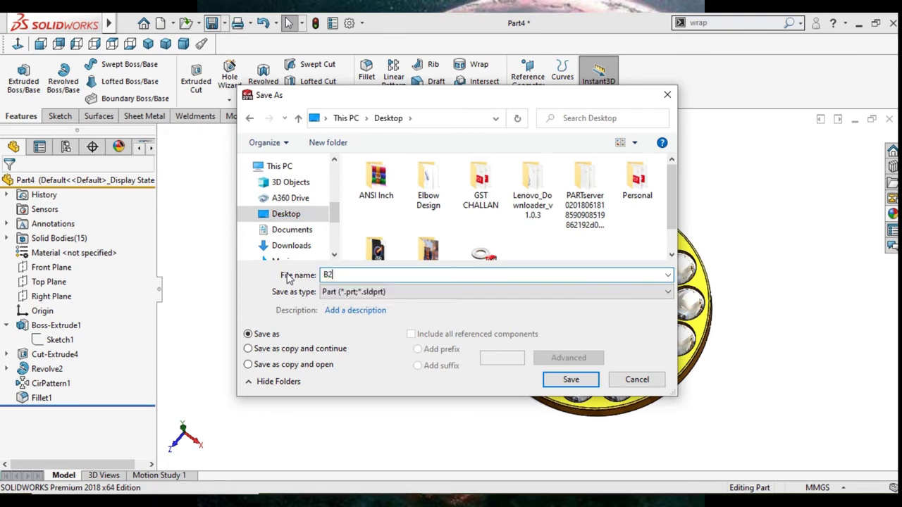
click(572, 380)
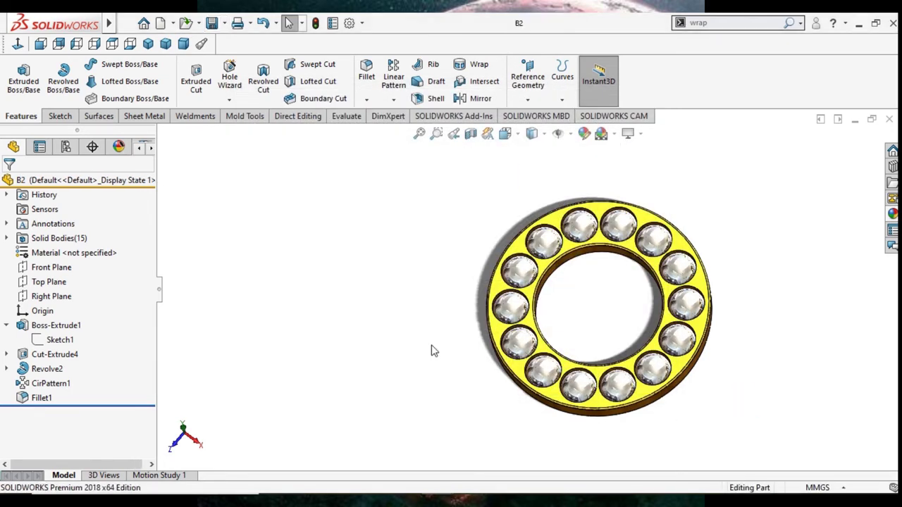
click(889, 124)
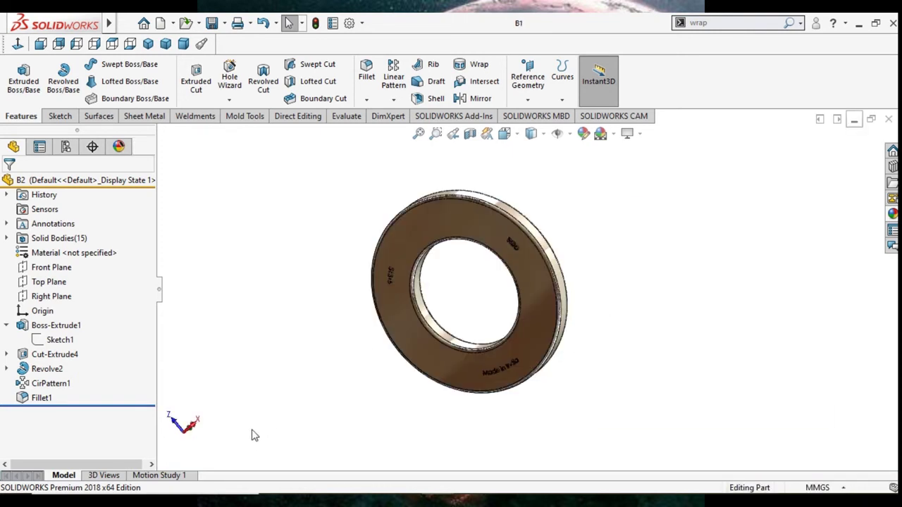
click(889, 120)
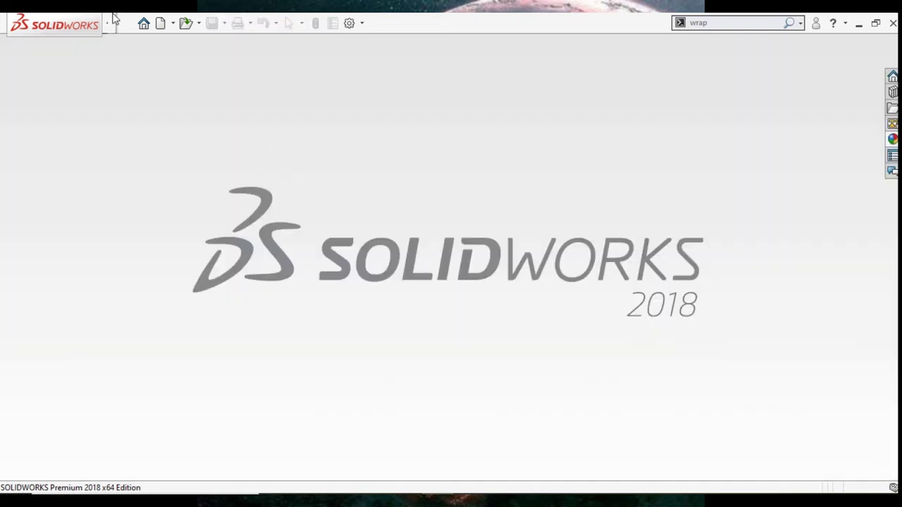
Create a new assembly, place the B1 washer at the origin, and apply the Plain White scene
click(161, 23)
click(517, 272)
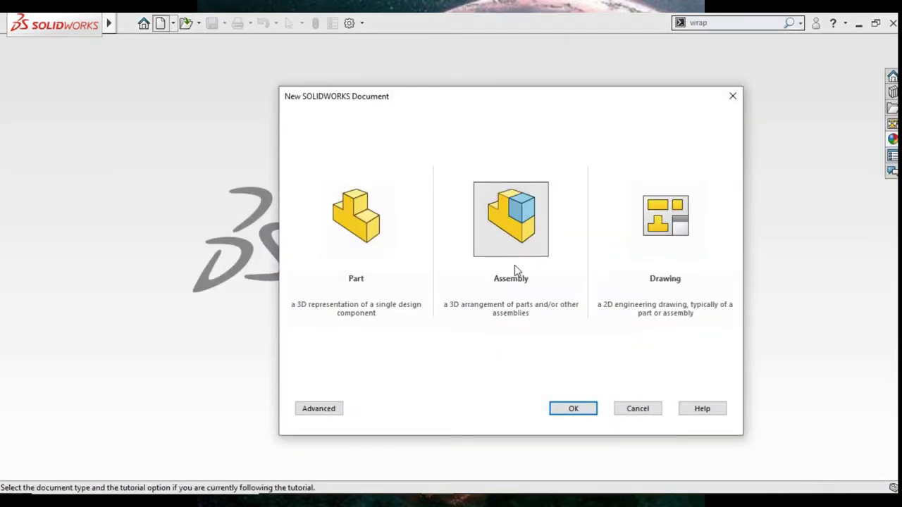
click(567, 408)
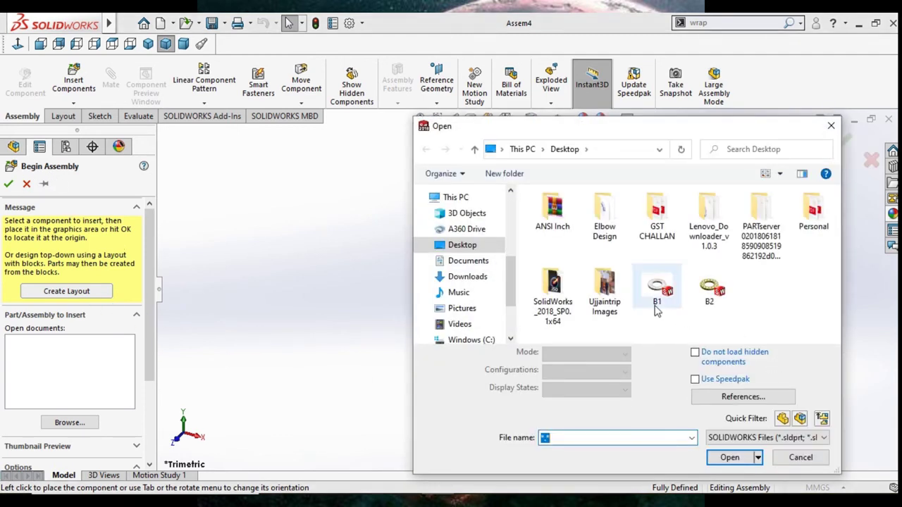
click(657, 296)
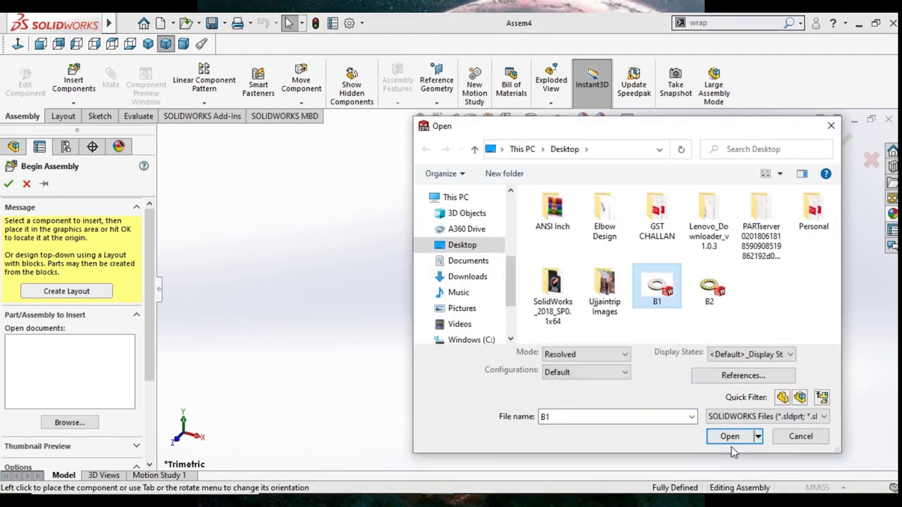
click(729, 436)
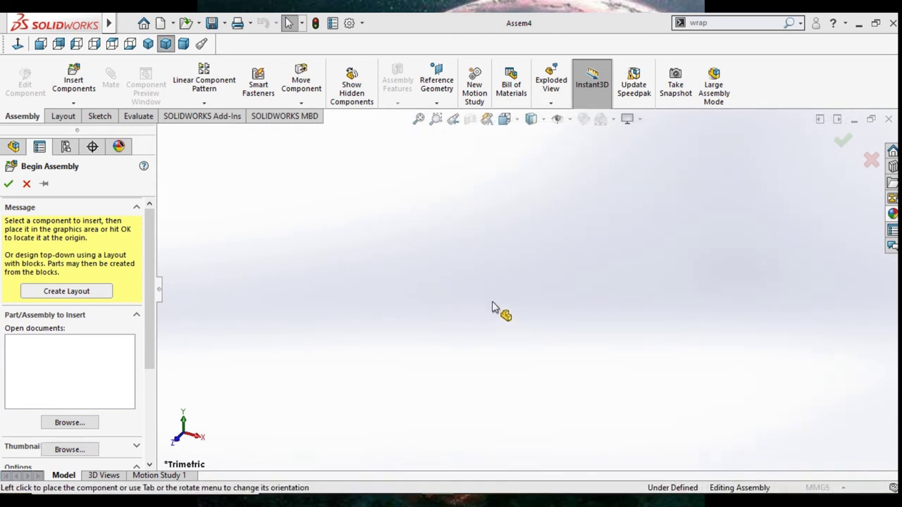
click(493, 308)
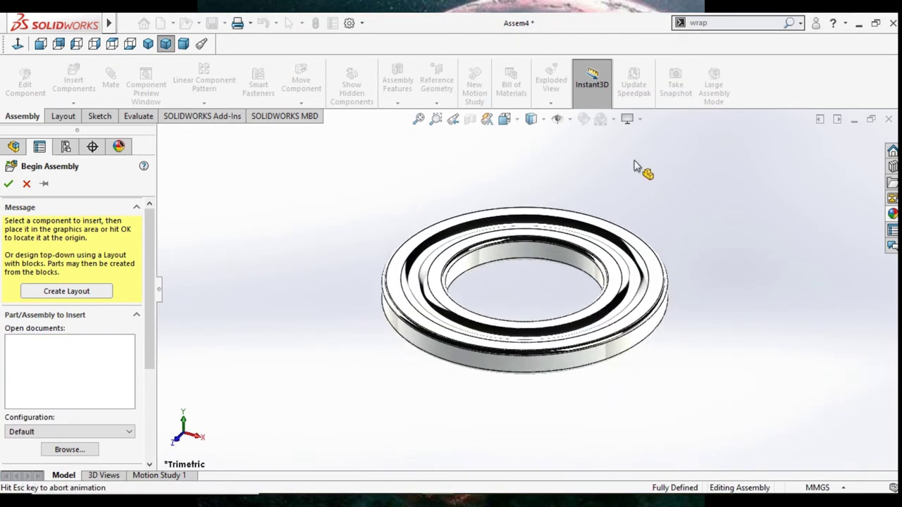
click(600, 118)
click(618, 152)
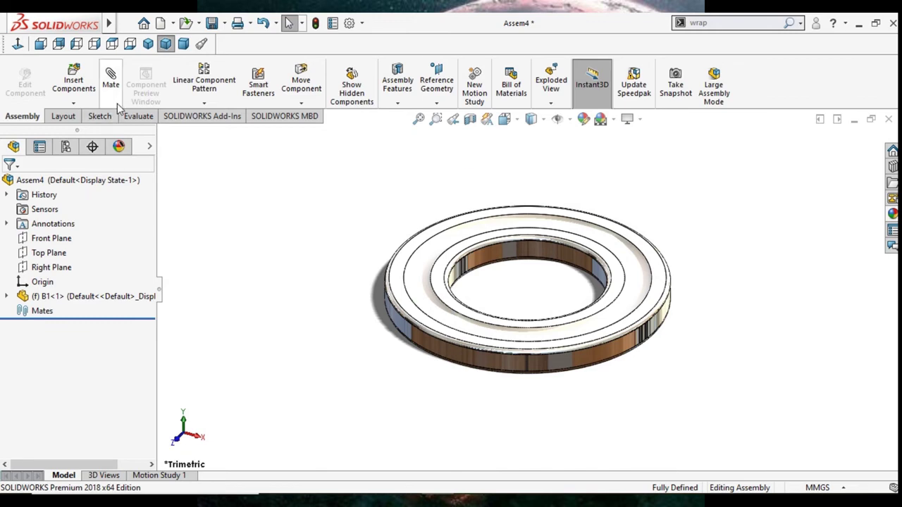
mouse_move(109, 24)
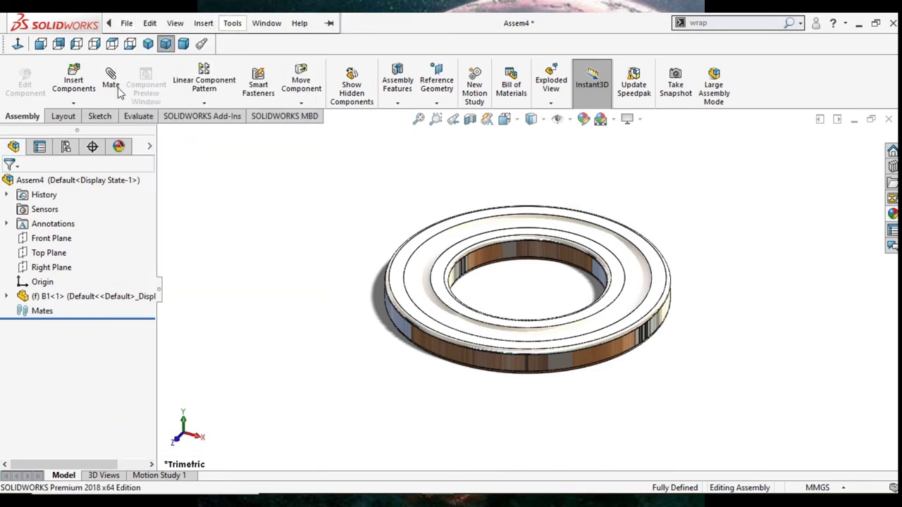
Insert B2 from the Desktop beside B1, then zoom to inspect both components
click(74, 79)
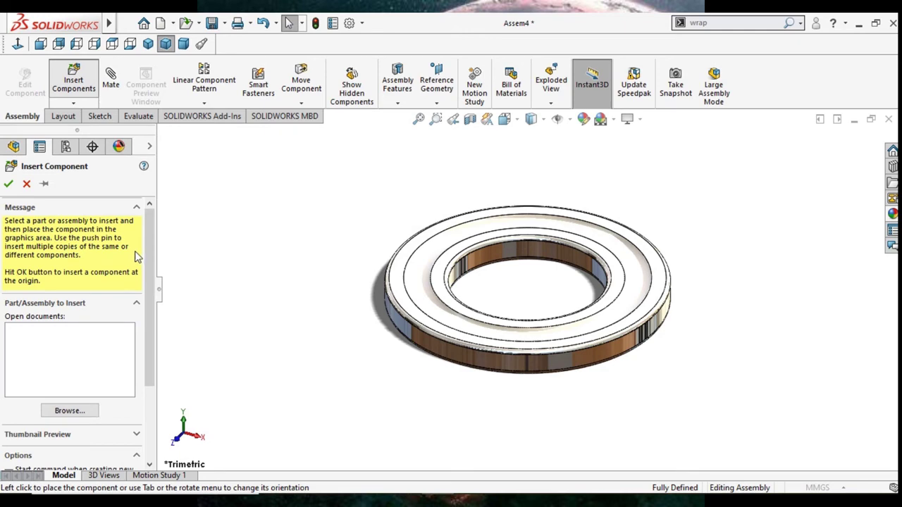
click(689, 305)
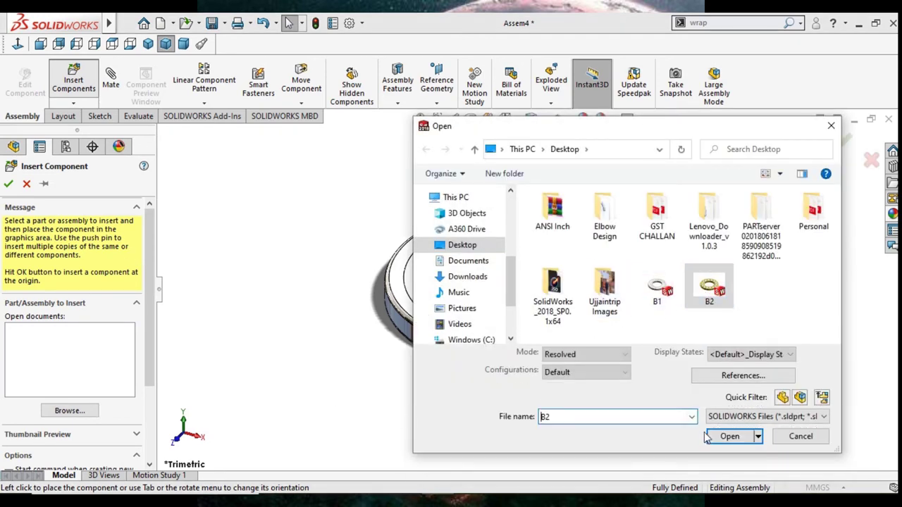
click(712, 437)
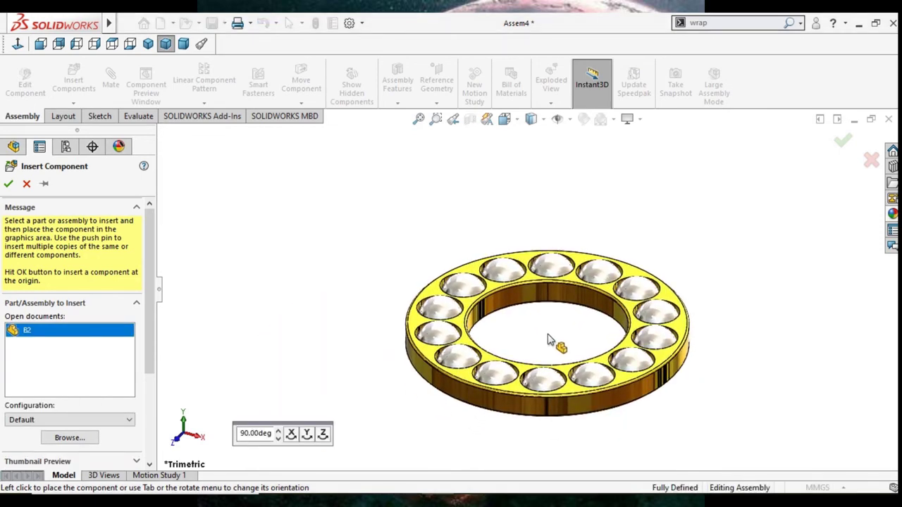
click(545, 340)
scroll(541, 340, up, 3)
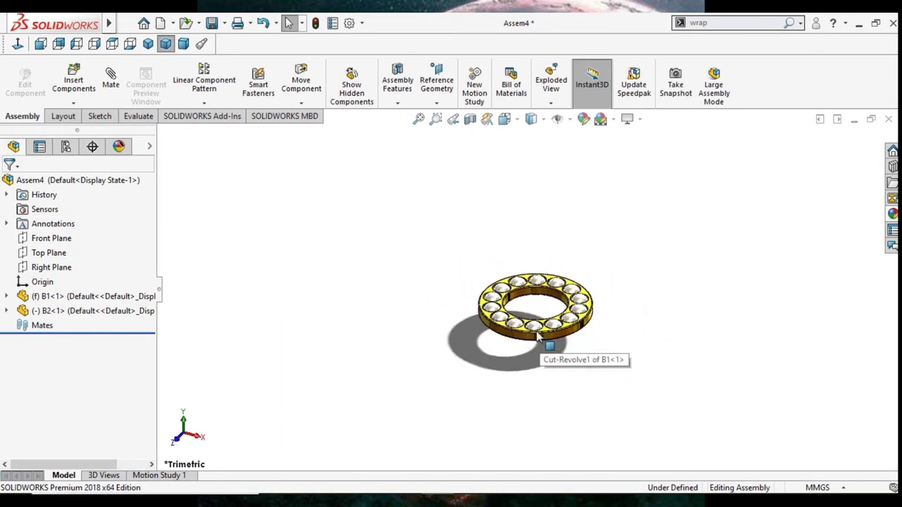
scroll(540, 342, up, 2)
scroll(579, 284, down, 3)
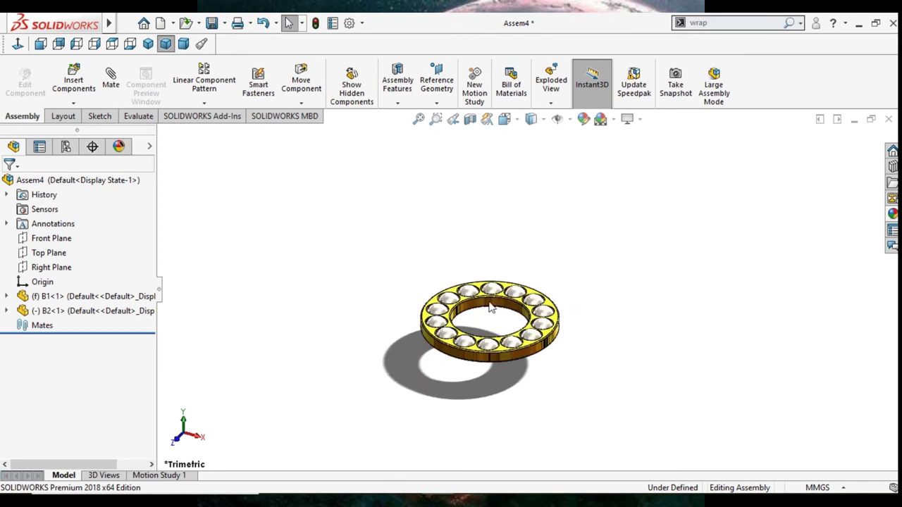
click(418, 119)
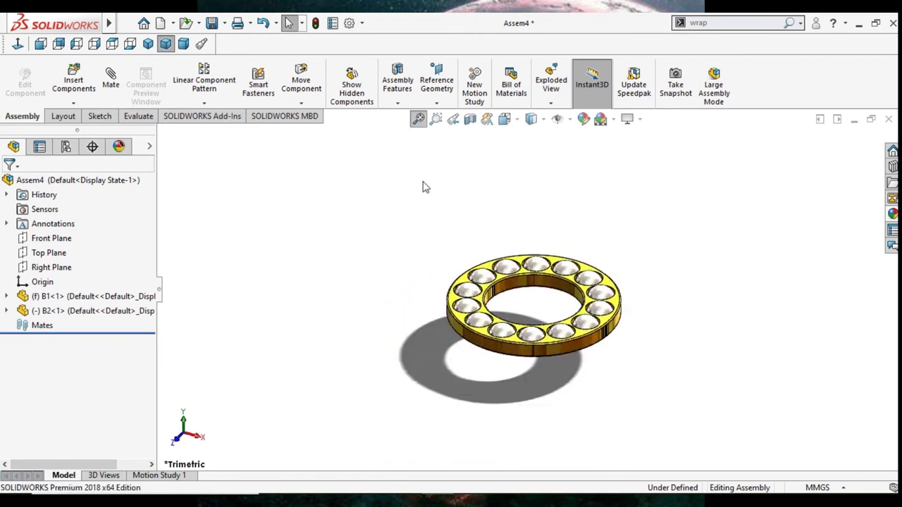
key(z)
key(z)
key(z)
key(z)
key(z)
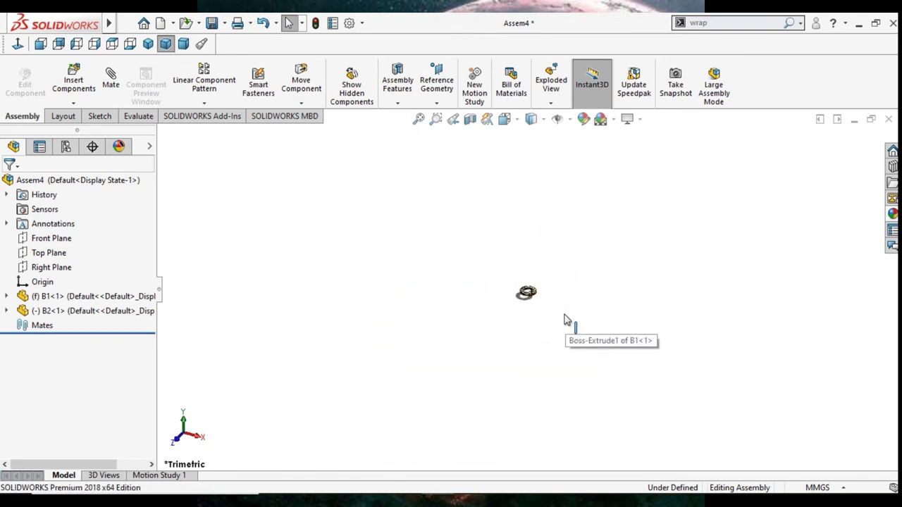
scroll(564, 320, down, 2)
scroll(493, 268, down, 3)
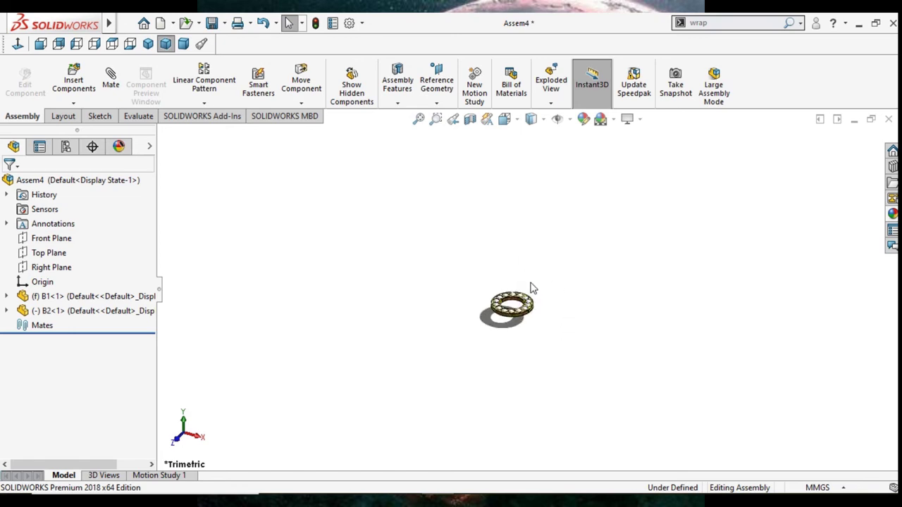
scroll(514, 317, down, 3)
scroll(529, 296, down, 2)
scroll(551, 260, down, 2)
scroll(551, 261, down, 1)
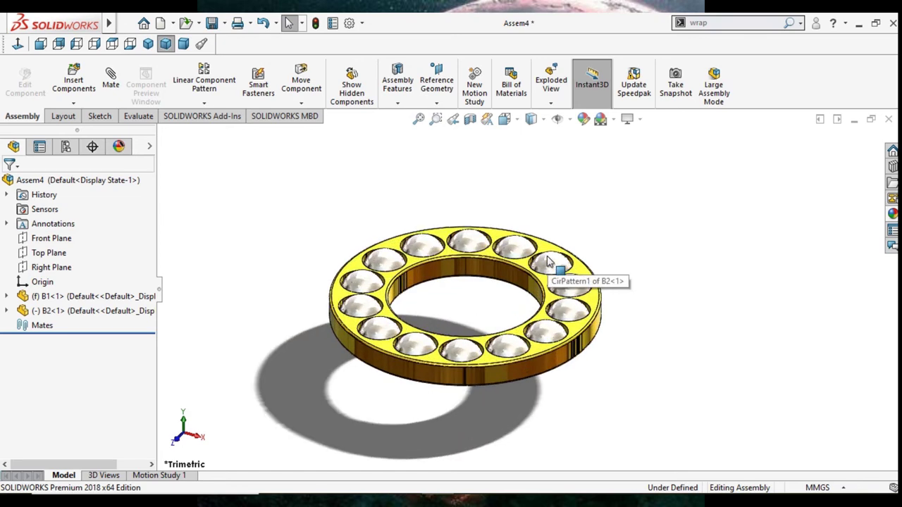
scroll(595, 310, down, 1)
scroll(564, 310, up, 4)
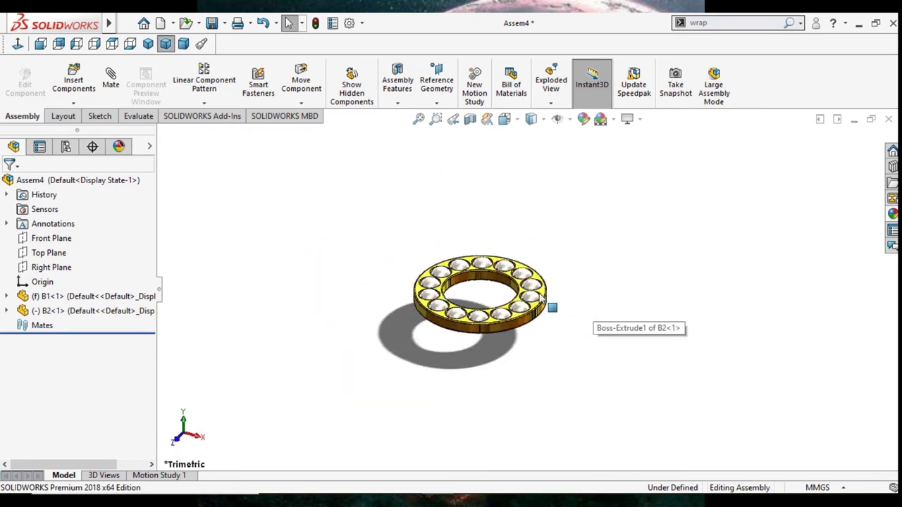
scroll(543, 302, up, 4)
scroll(536, 297, up, 5)
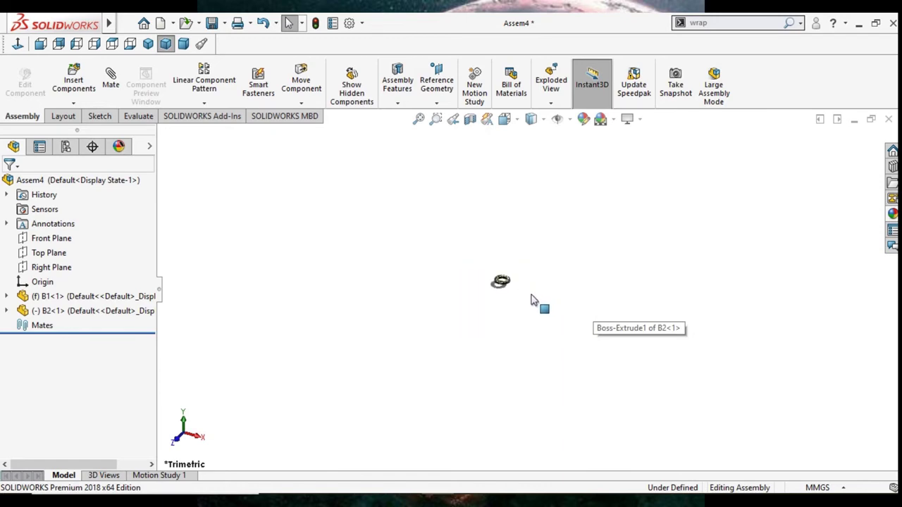
scroll(500, 282, down, 5)
scroll(497, 279, down, 4)
scroll(522, 303, down, 2)
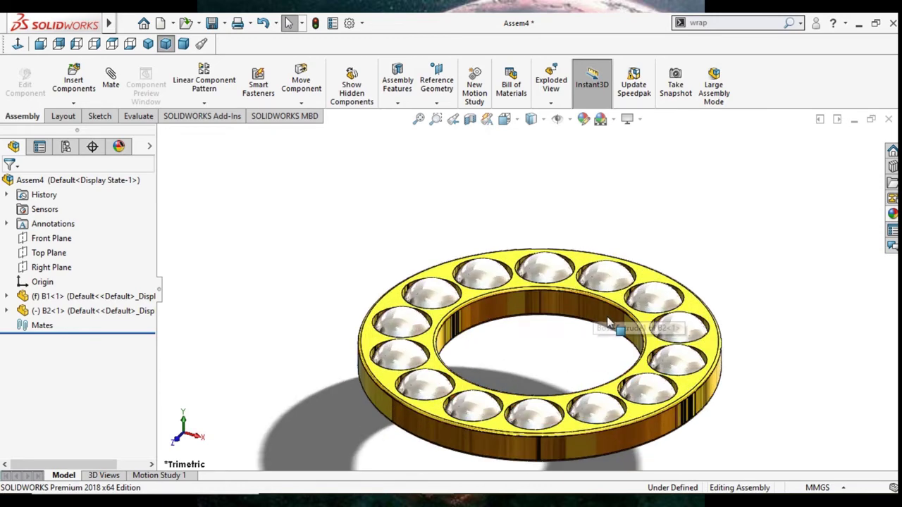
Select B1 in the FeatureManager tree, expand and collapse its features, then hide it
click(419, 120)
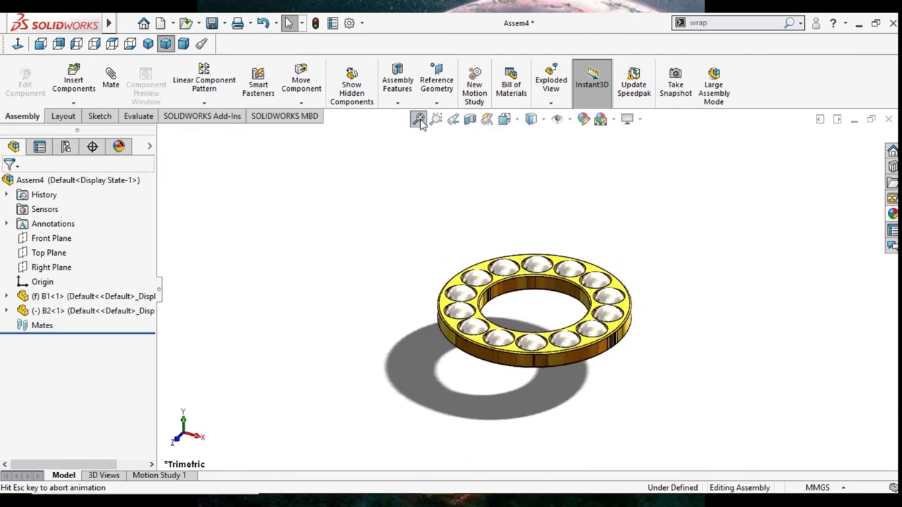
click(82, 300)
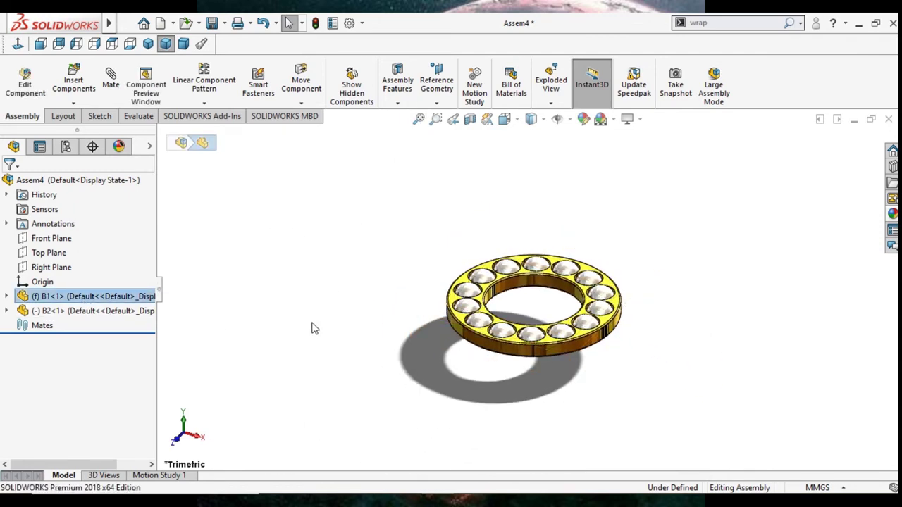
click(91, 299)
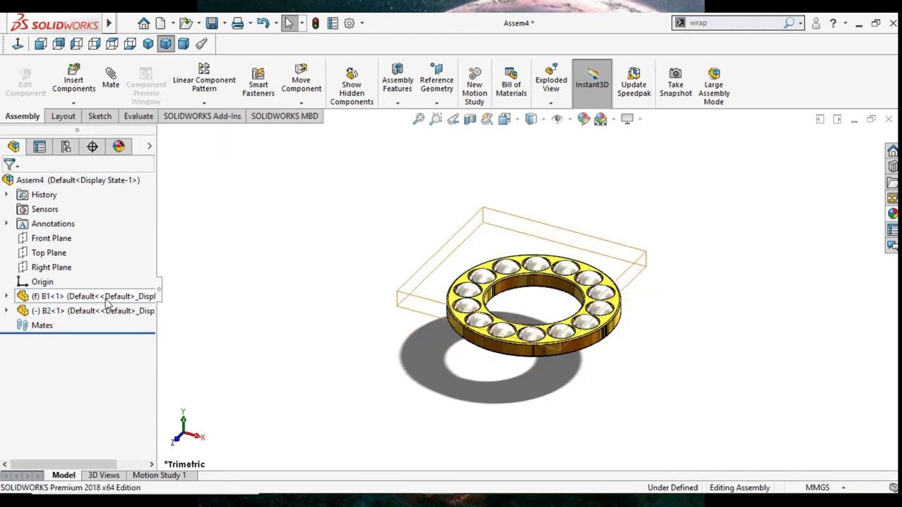
click(106, 300)
double_click(105, 302)
click(299, 332)
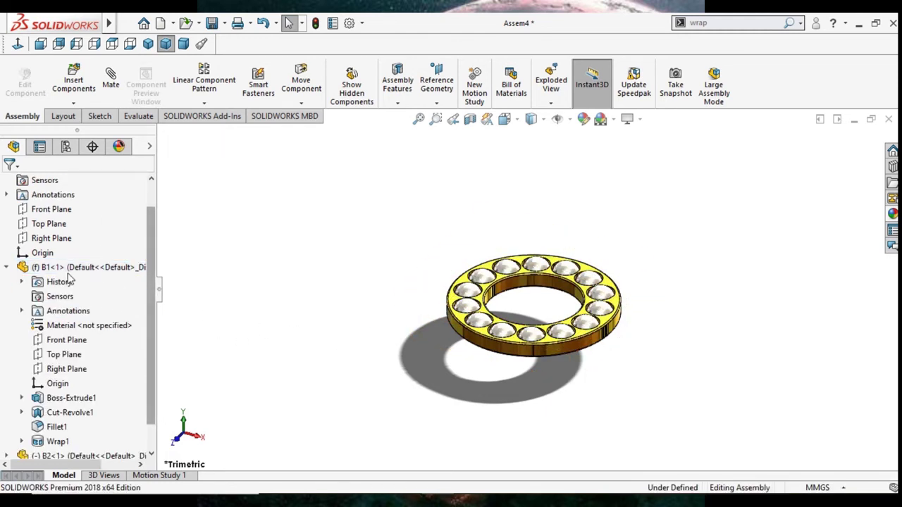
click(8, 267)
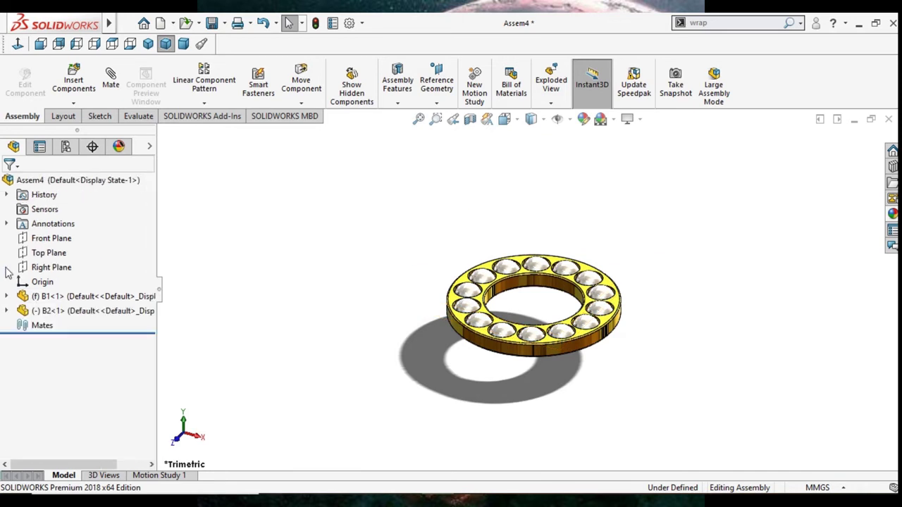
click(89, 299)
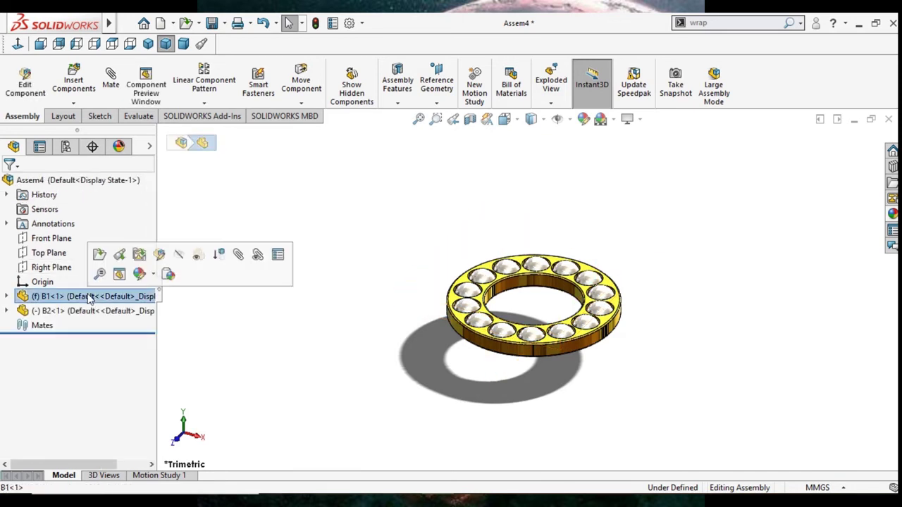
click(181, 259)
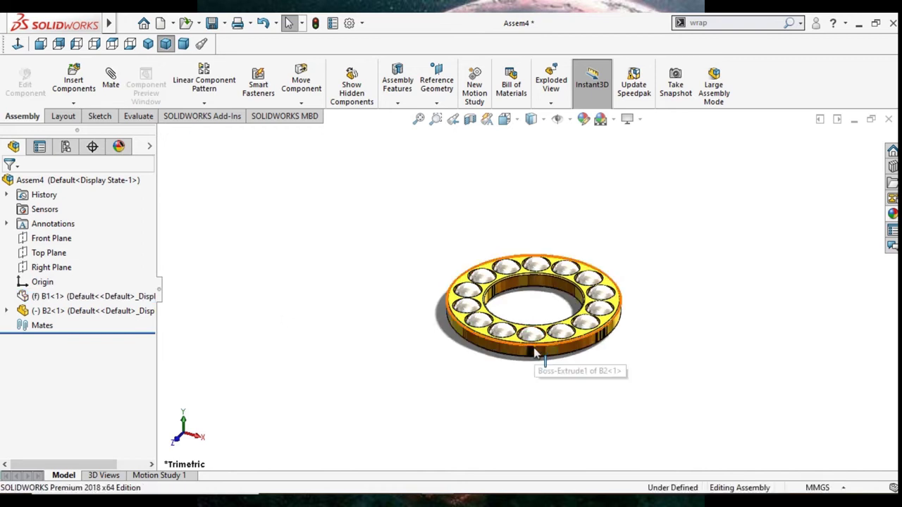
Show the hidden B1 washer again using Show Components
click(89, 296)
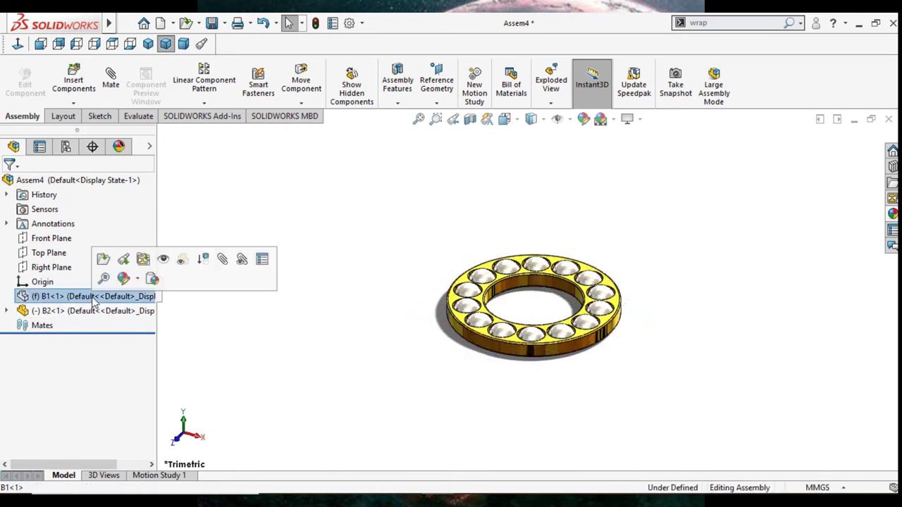
click(152, 279)
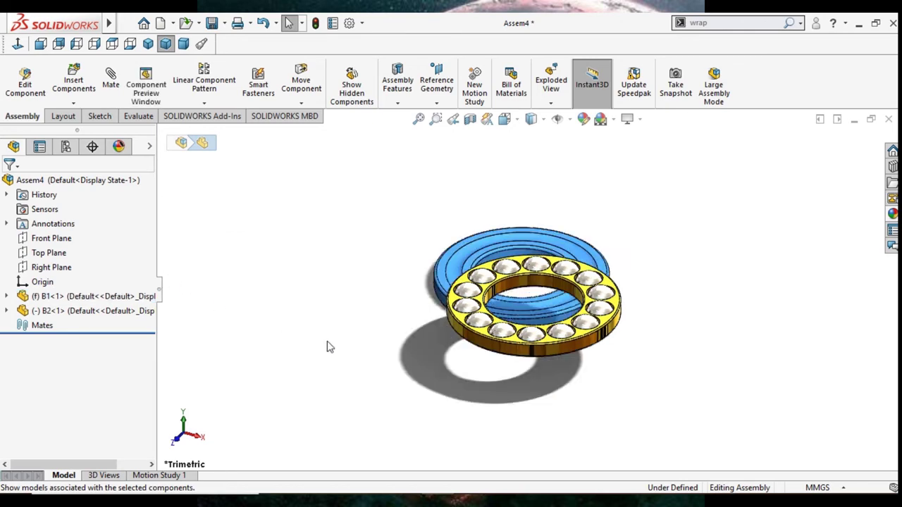
scroll(591, 285, down, 3)
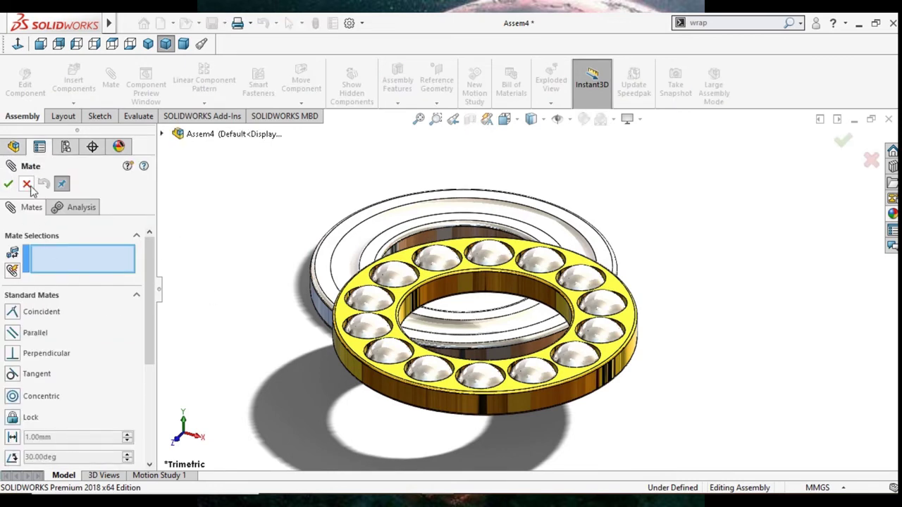
Drag the cage clear of the washer and mate their bores concentric
click(28, 185)
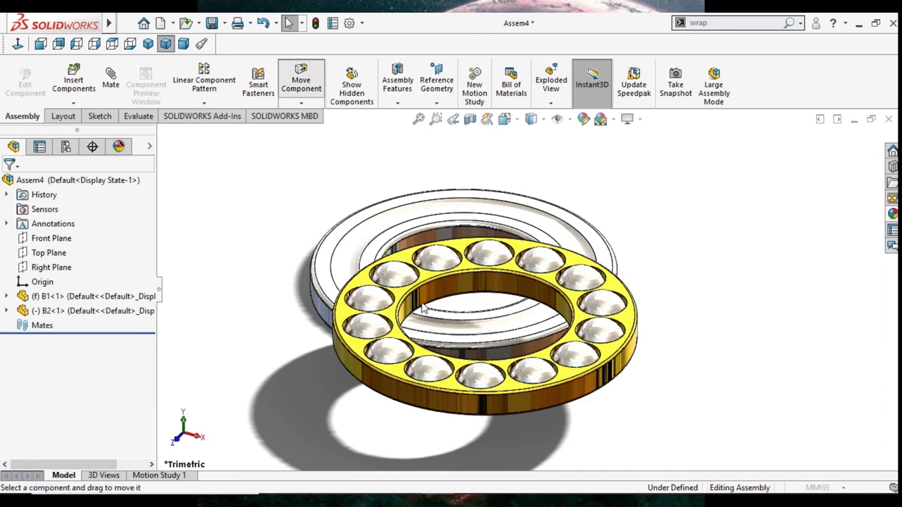
drag(389, 340, 662, 347)
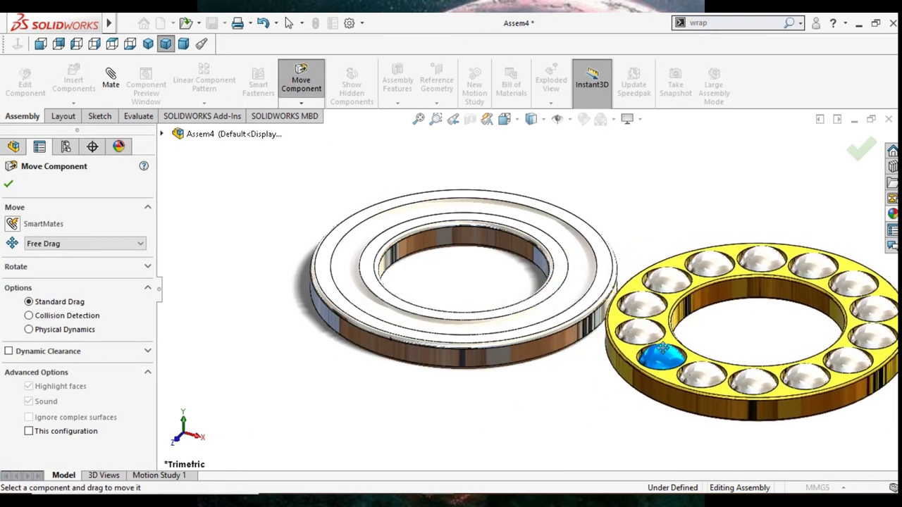
click(8, 184)
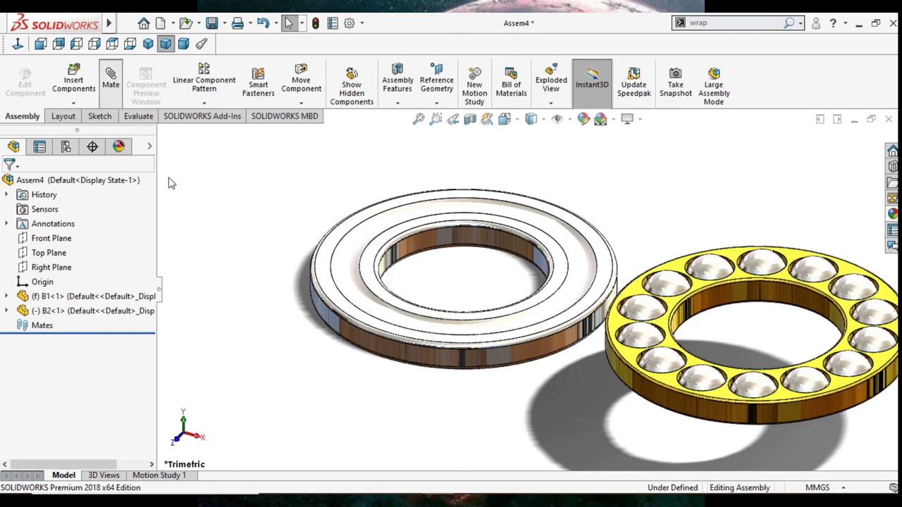
click(437, 239)
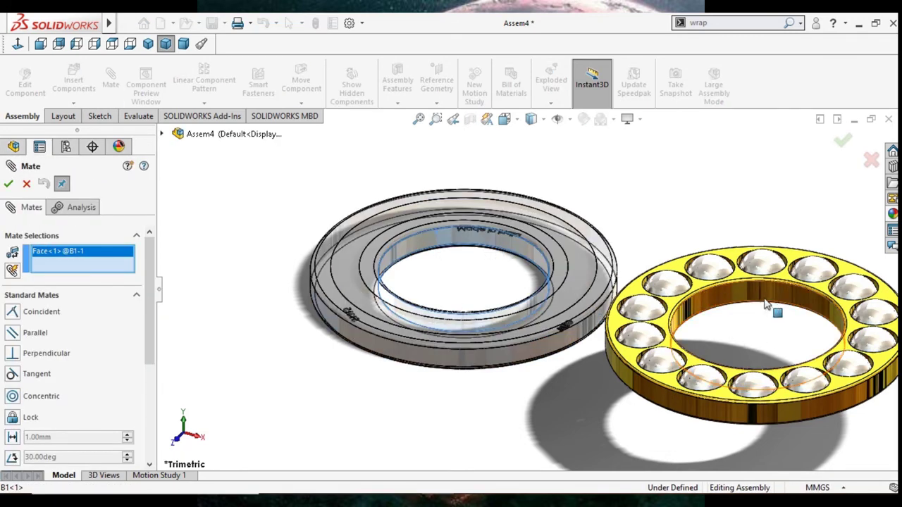
click(733, 300)
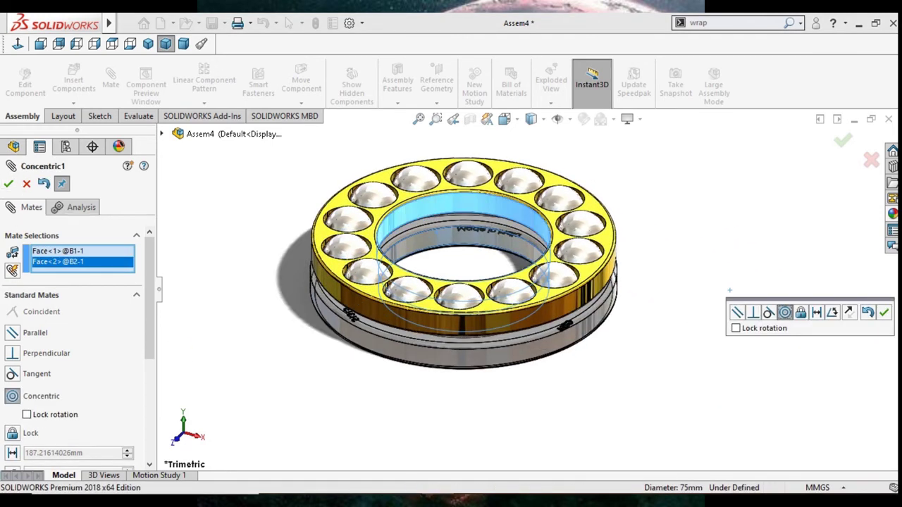
click(884, 314)
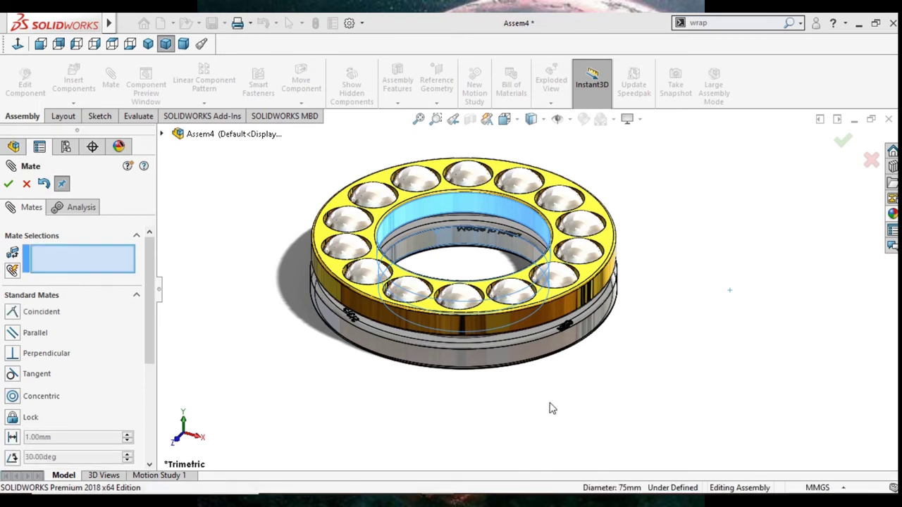
Add a 2 mm Distance mate between the washer's top face and the cage's bottom face
middle_drag(601, 382, 579, 326)
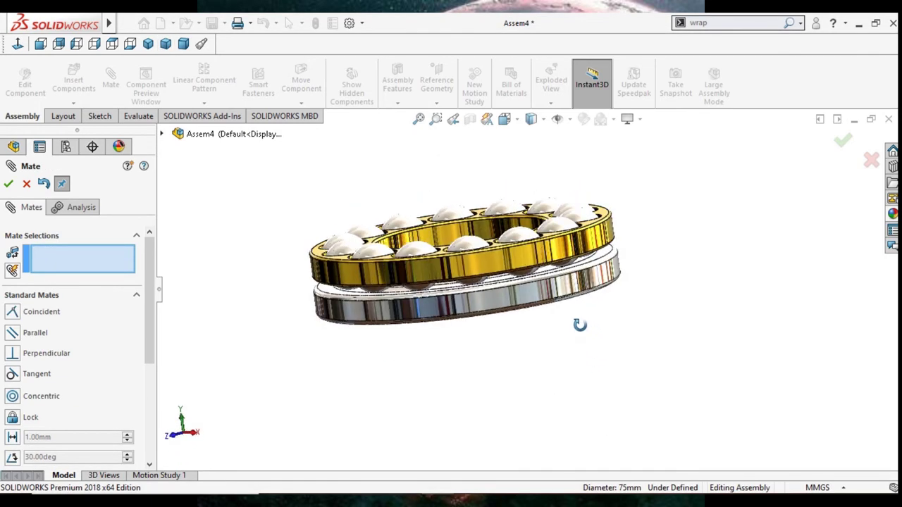
drag(433, 275, 650, 372)
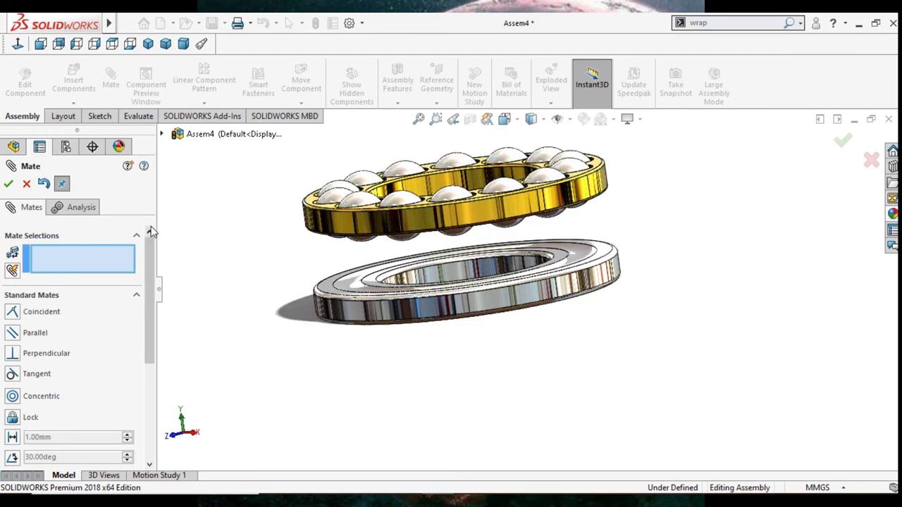
middle_drag(632, 197, 603, 271)
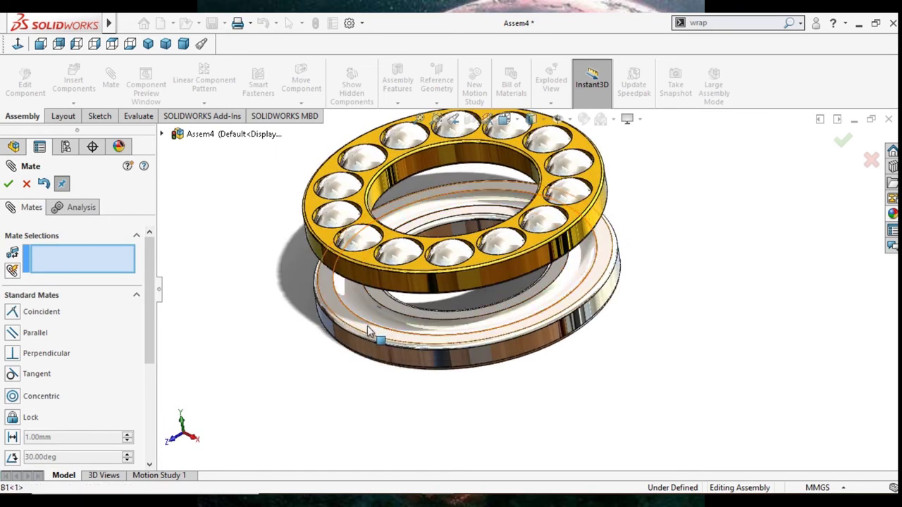
click(423, 334)
middle_drag(519, 328, 459, 212)
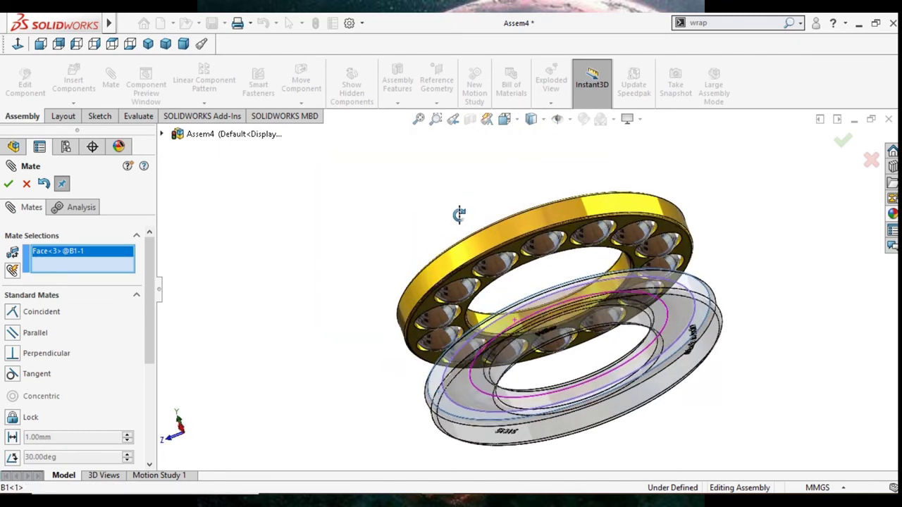
mouse_move(517, 262)
middle_down()
mouse_move(573, 279)
mouse_move(557, 212)
middle_up()
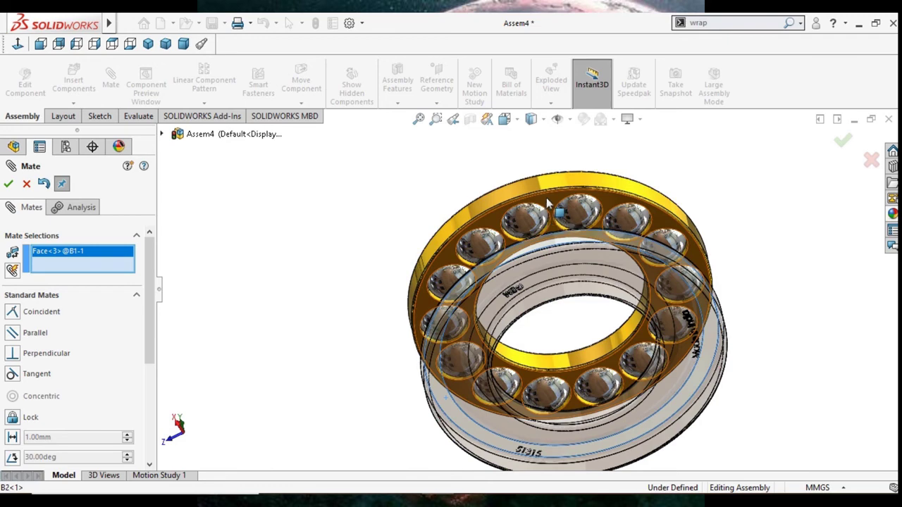
click(546, 203)
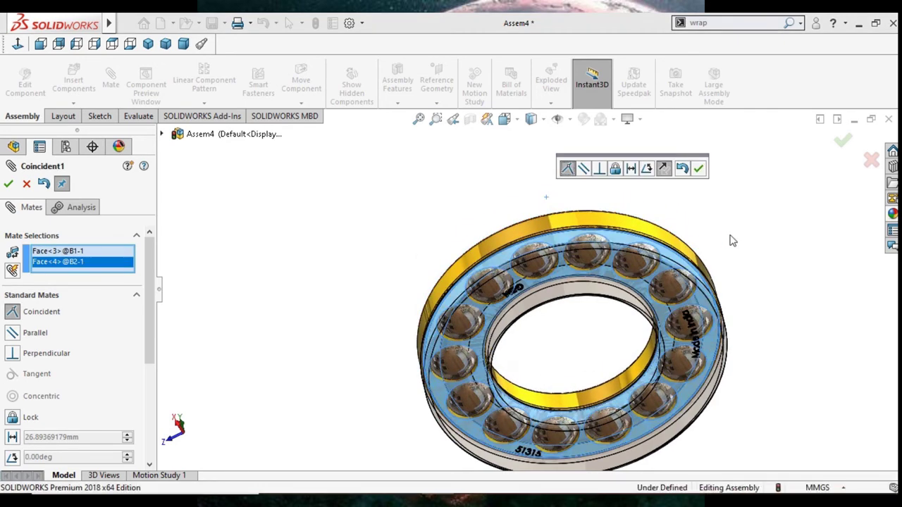
mouse_move(729, 268)
middle_down()
mouse_move(729, 283)
mouse_move(725, 254)
middle_up()
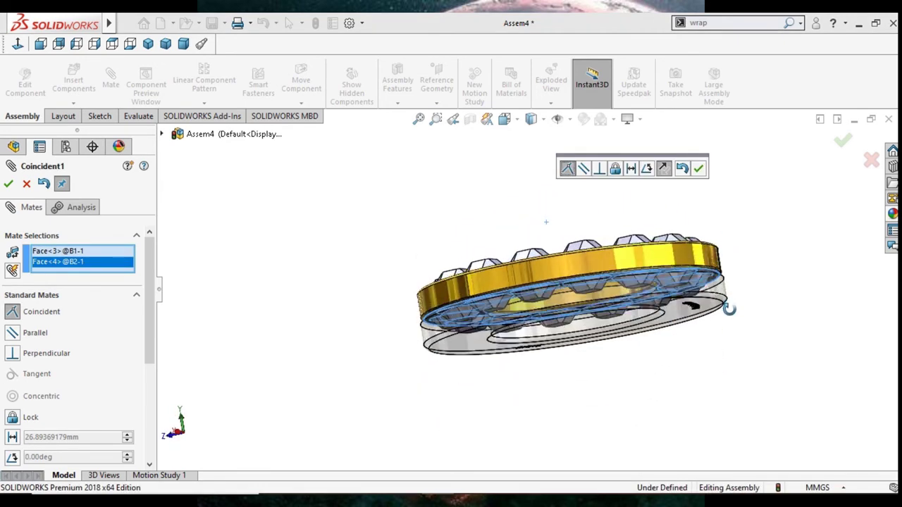
click(631, 169)
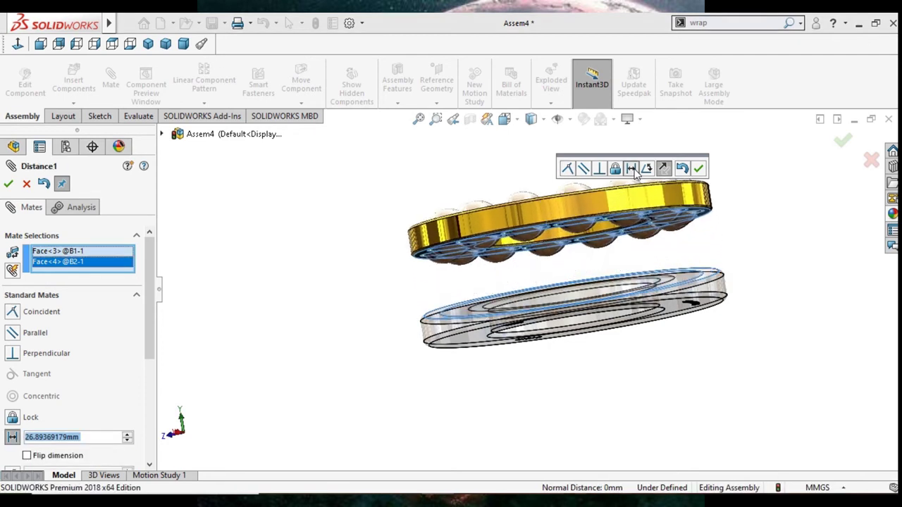
click(634, 185)
text(2)
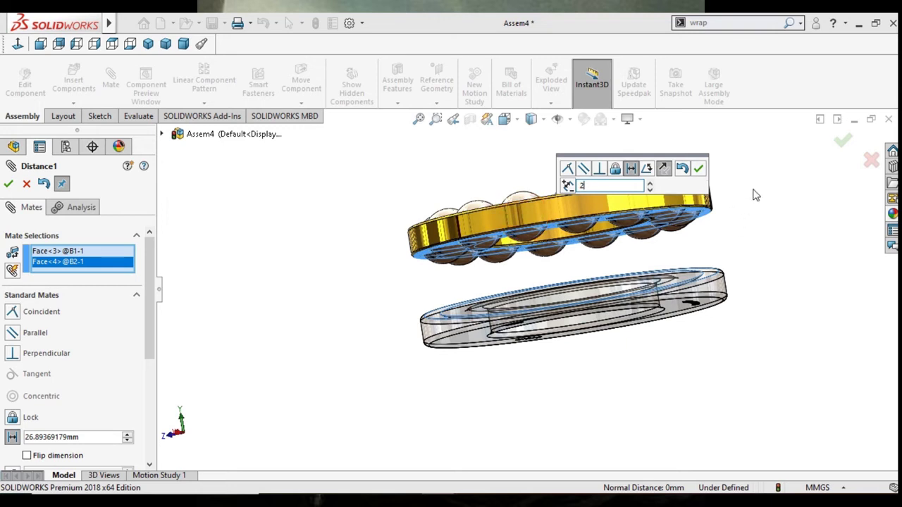
key(Return)
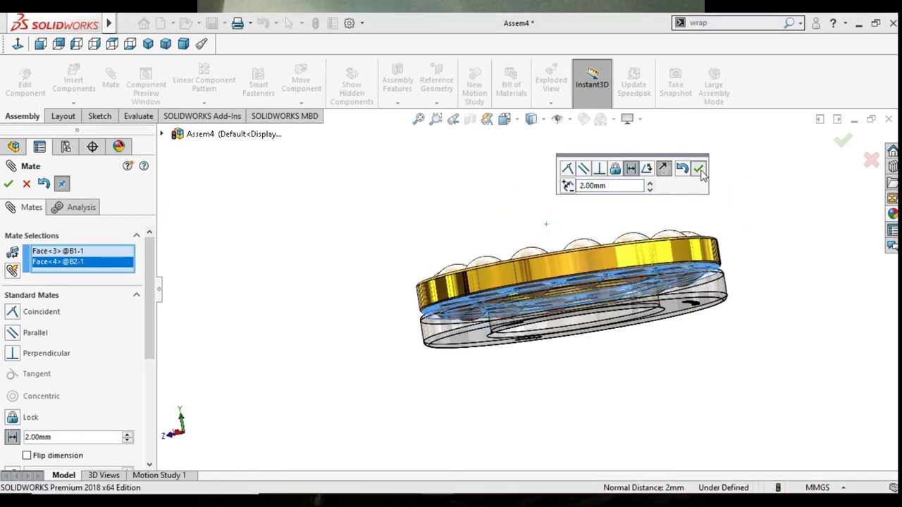
click(700, 170)
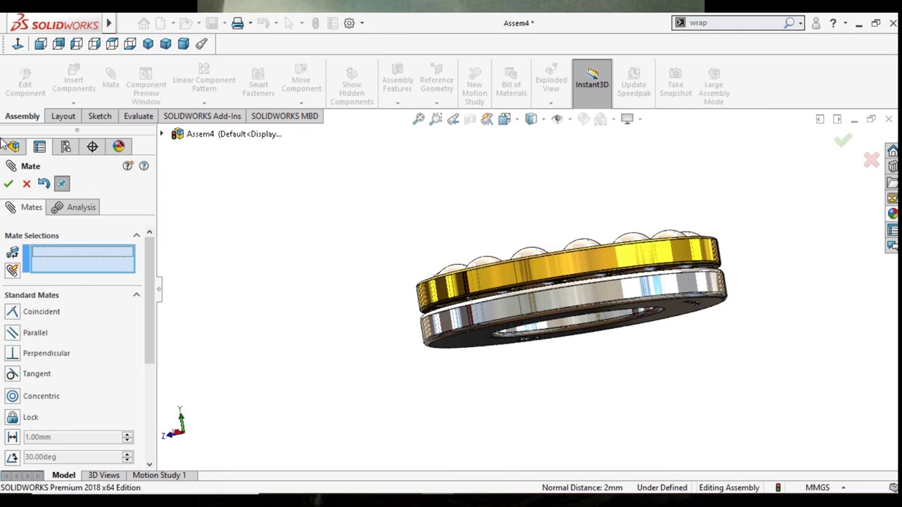
click(8, 183)
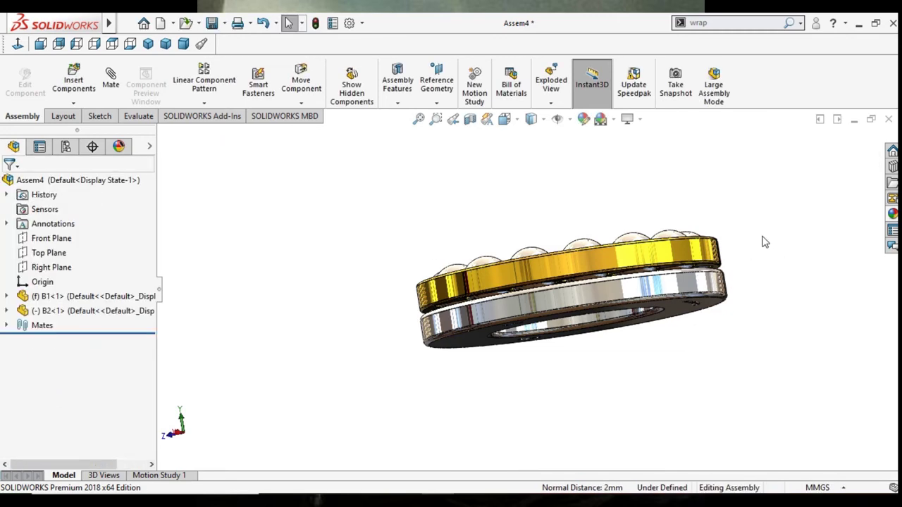
Orbit to a top view and drag the B2 cage ring to rotate it about the shared axis
mouse_move(761, 242)
middle_down()
mouse_move(763, 286)
mouse_move(805, 268)
mouse_move(733, 316)
middle_up()
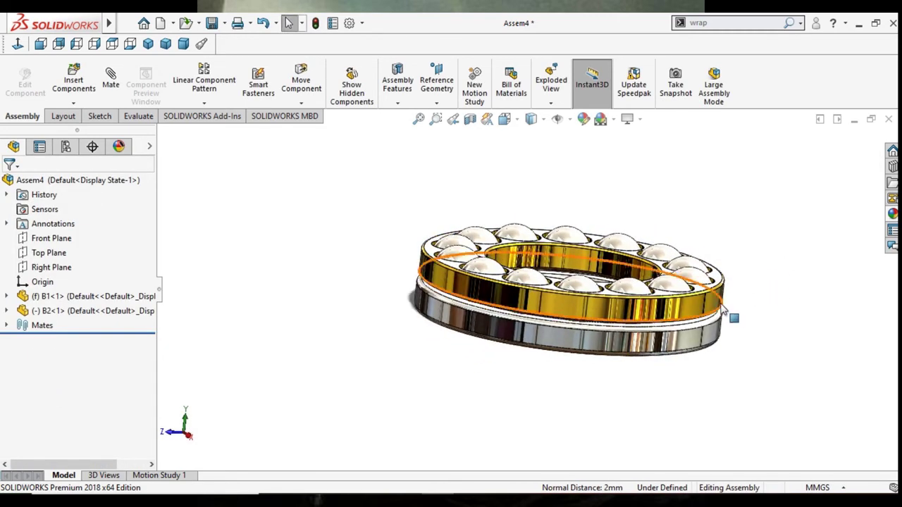
mouse_move(693, 312)
mouse_down()
mouse_move(719, 283)
mouse_move(559, 314)
mouse_move(781, 261)
mouse_up()
middle_drag(781, 262, 771, 319)
click(772, 319)
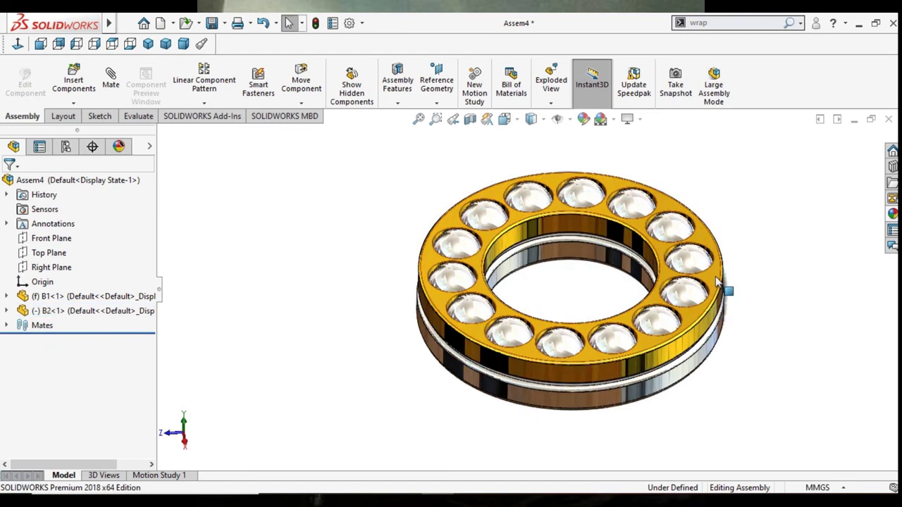
mouse_move(715, 276)
mouse_down()
mouse_move(433, 217)
mouse_move(654, 403)
mouse_move(725, 217)
mouse_move(570, 399)
mouse_move(643, 216)
mouse_move(728, 369)
mouse_move(579, 366)
mouse_move(741, 296)
mouse_move(573, 169)
mouse_move(737, 405)
mouse_move(795, 392)
mouse_up()
key(Escape)
click(787, 394)
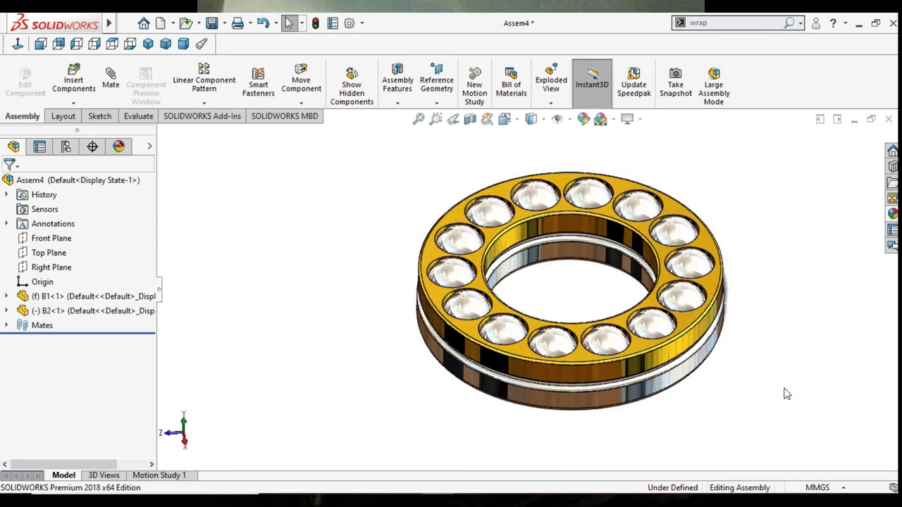
Insert a second copy of the B1 washer into the assembly
click(73, 86)
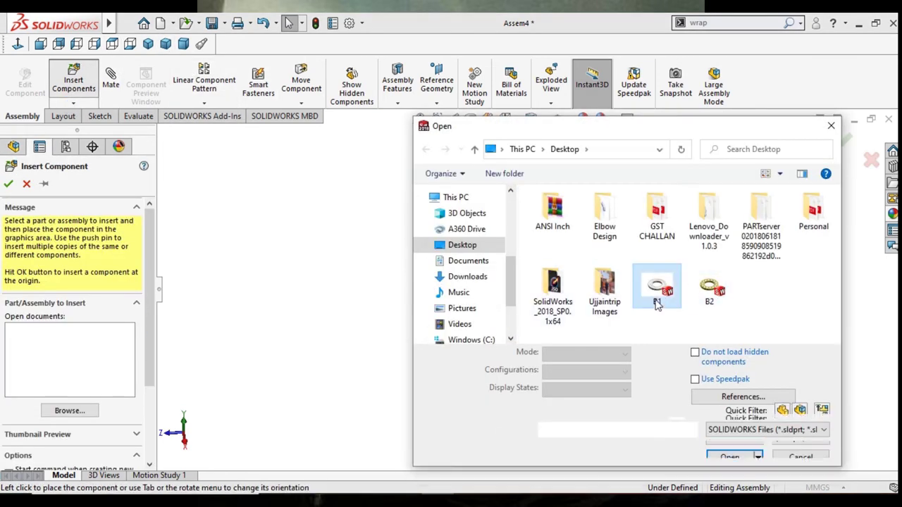
click(656, 299)
click(728, 435)
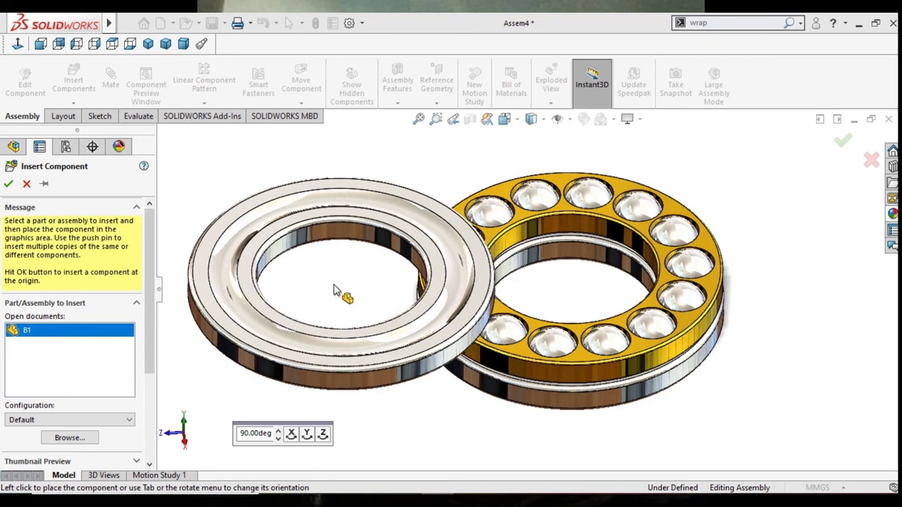
click(336, 289)
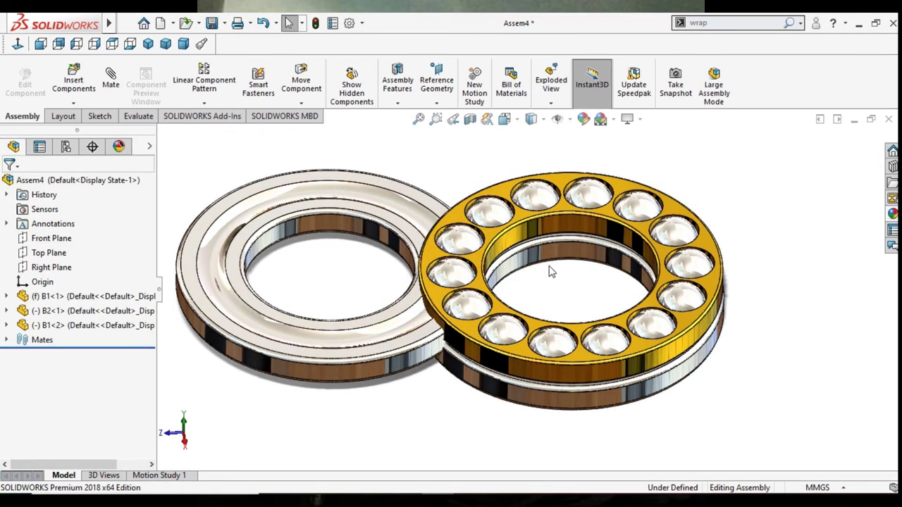
Move the new B1<2> washer to the left, clear of the cage
scroll(552, 273, up, 3)
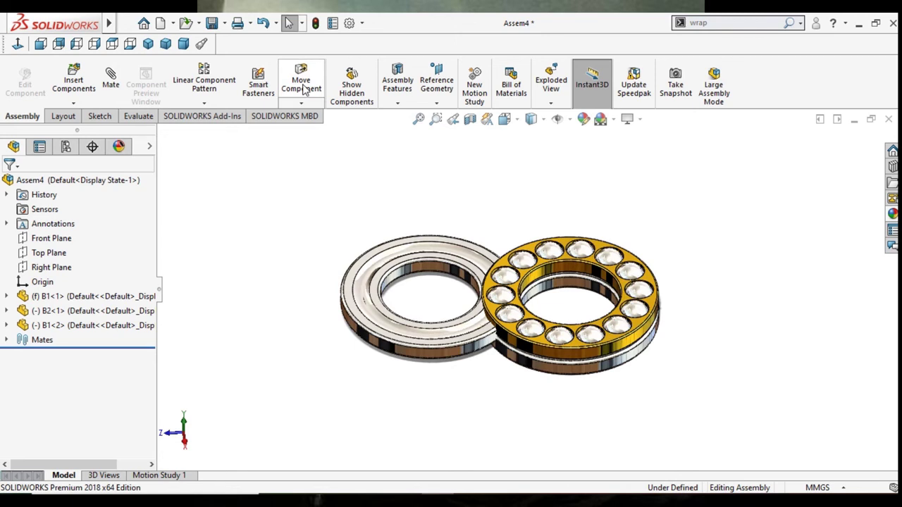
click(303, 90)
drag(420, 233, 319, 217)
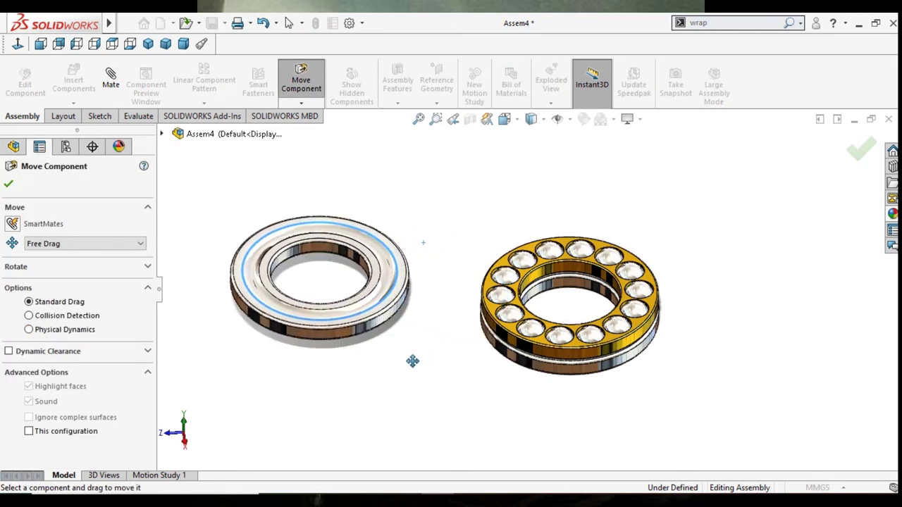
click(8, 183)
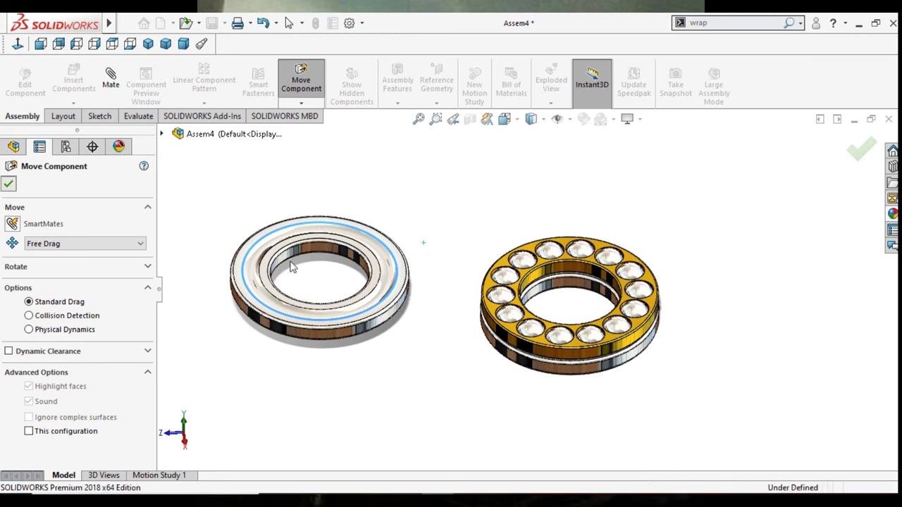
Mate the cage bore and second washer bore concentric with flipped alignment
click(111, 83)
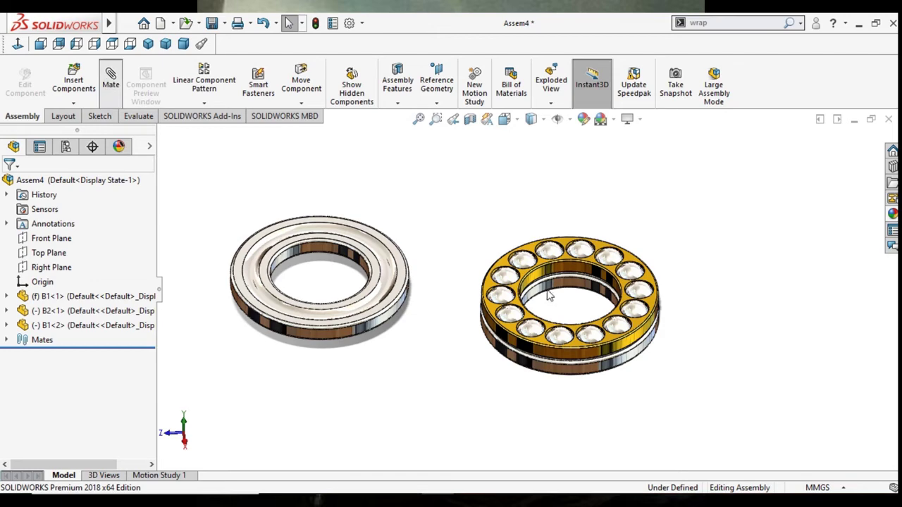
scroll(444, 292, down, 2)
scroll(365, 310, down, 2)
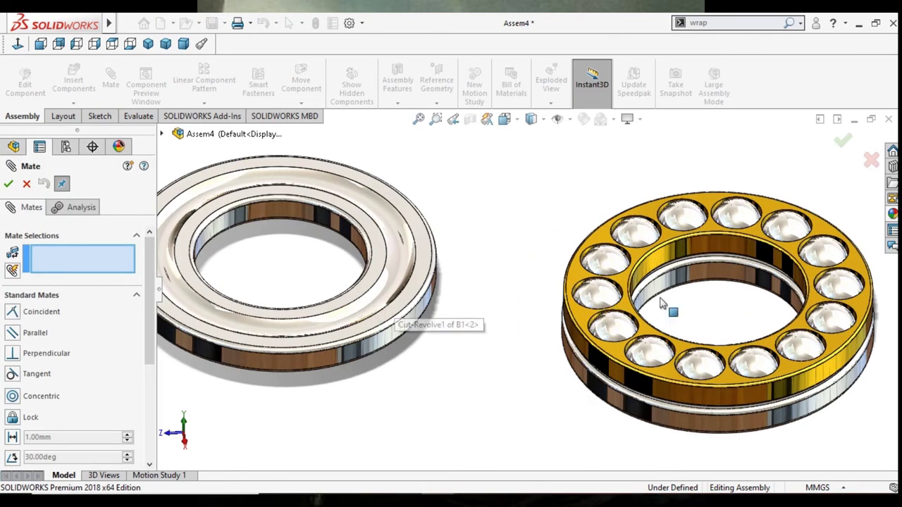
click(695, 250)
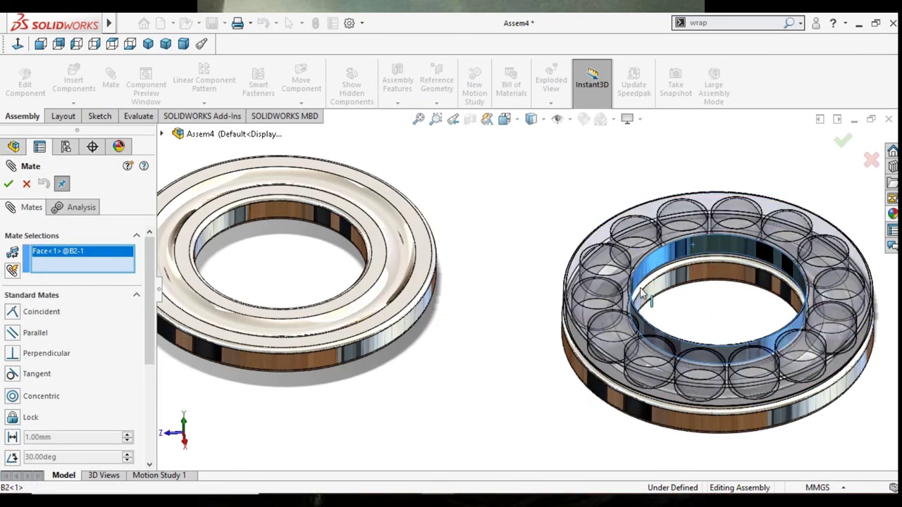
click(286, 226)
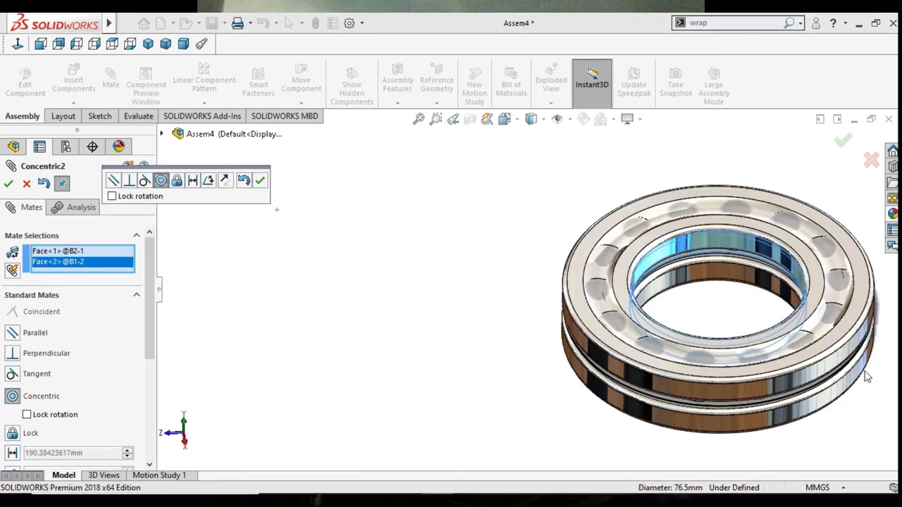
scroll(886, 346, up, 2)
key(f)
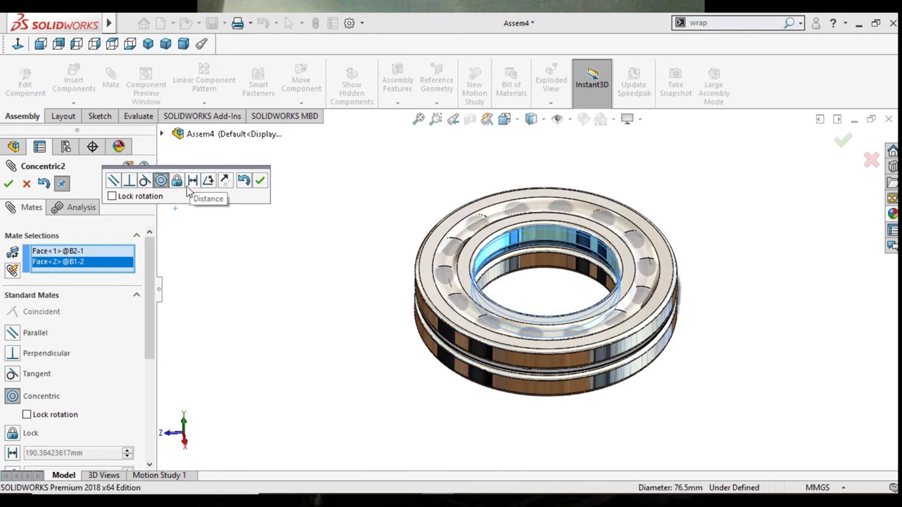
click(227, 183)
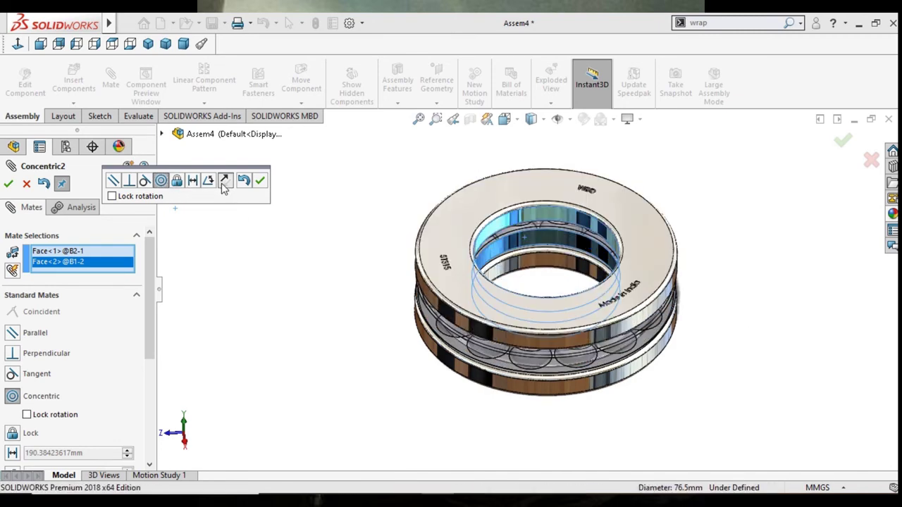
click(261, 182)
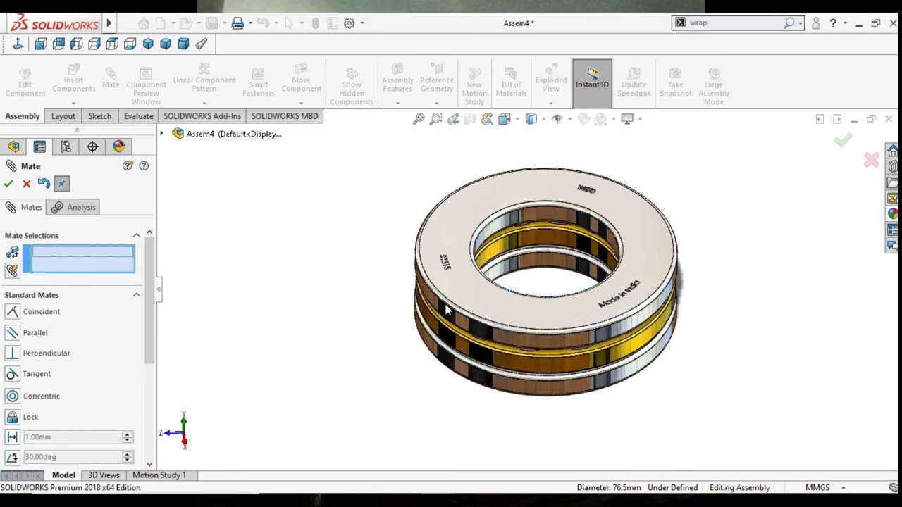
Add a 2 mm Distance mate between the cage's top face and the washer's underside
scroll(613, 324, up, 2)
scroll(589, 240, down, 1)
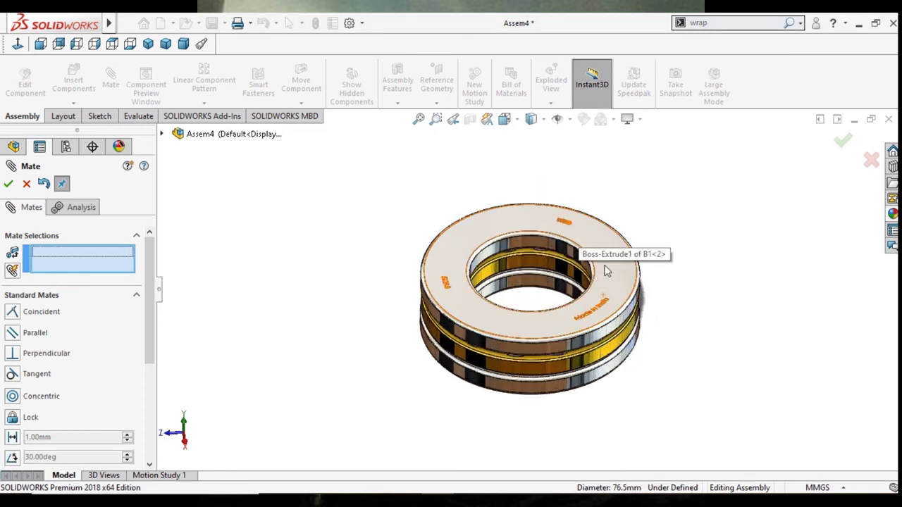
scroll(602, 253, down, 1)
drag(582, 211, 579, 177)
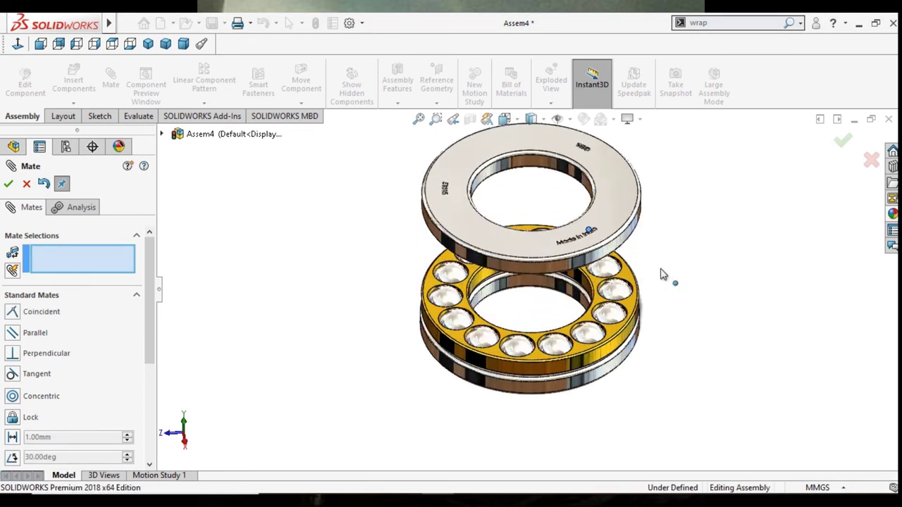
click(497, 359)
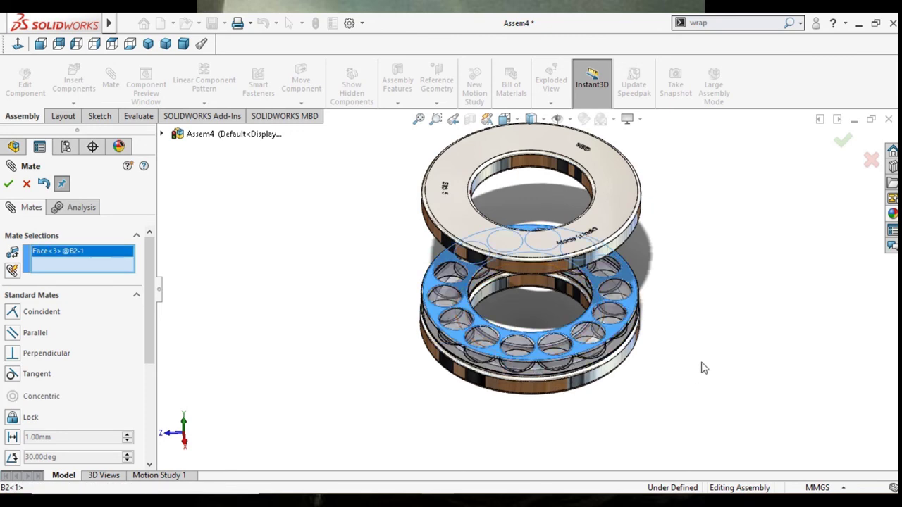
mouse_move(678, 296)
middle_down()
mouse_move(618, 228)
mouse_move(715, 213)
middle_up()
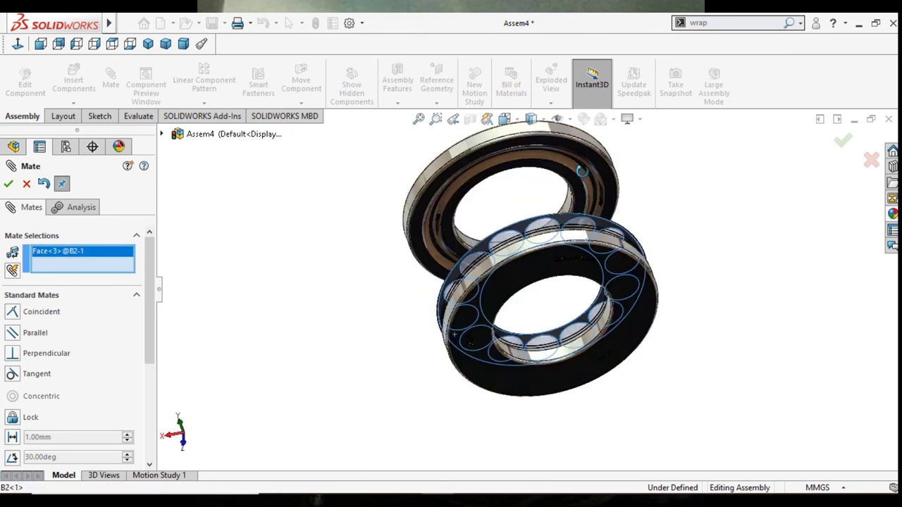
scroll(715, 214, down, 5)
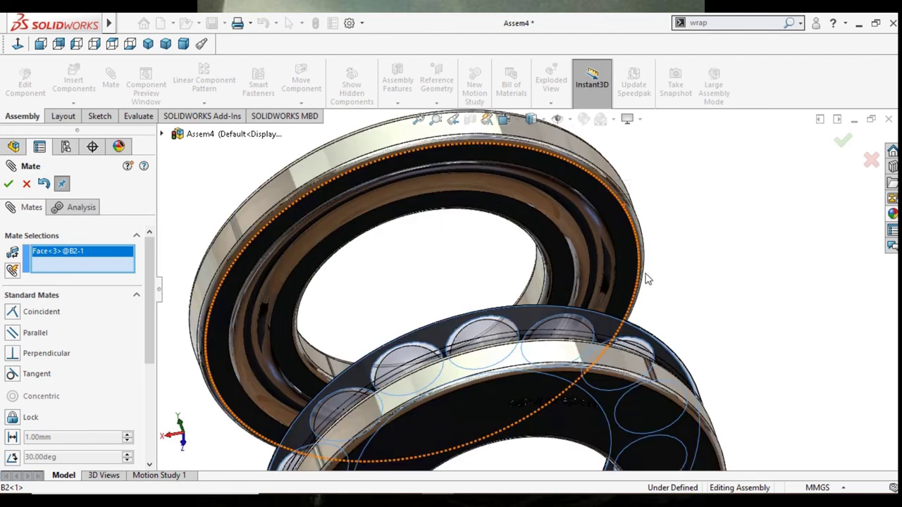
click(615, 217)
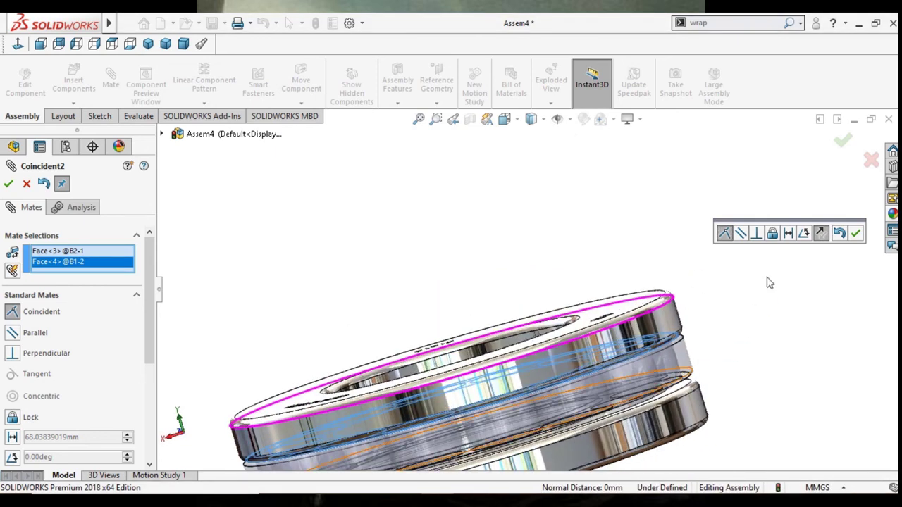
click(788, 234)
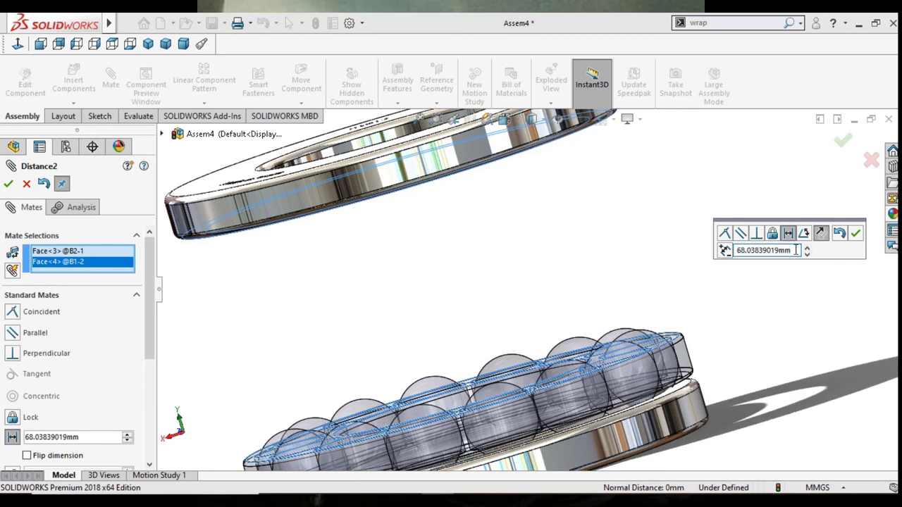
text(2)
key(Return)
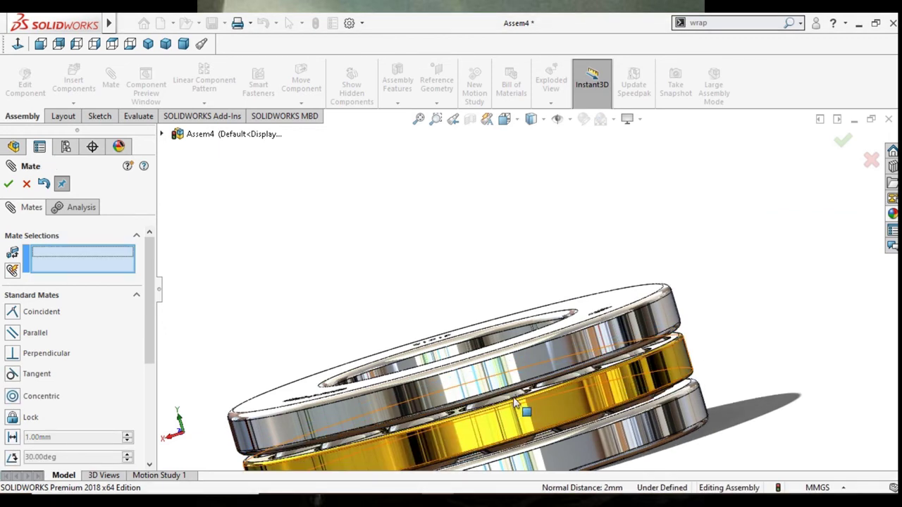
scroll(521, 409, up, 2)
scroll(465, 398, up, 2)
scroll(465, 398, down, 1)
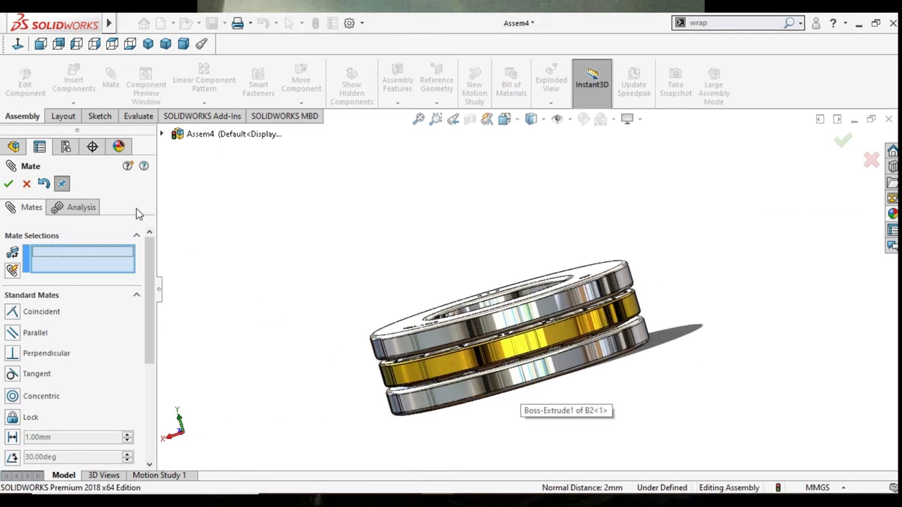
click(9, 184)
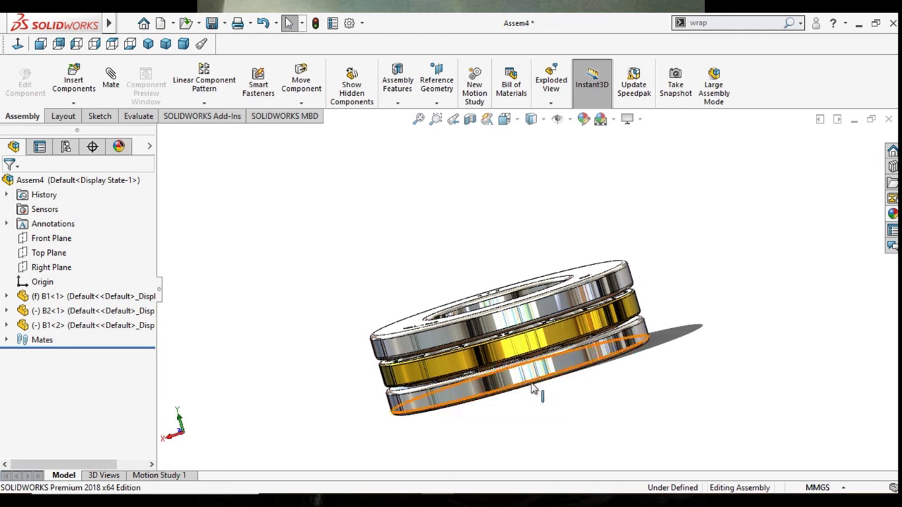
Switch the bearing assembly to the Isometric view
scroll(552, 384, up, 1)
scroll(634, 307, down, 2)
scroll(632, 306, down, 1)
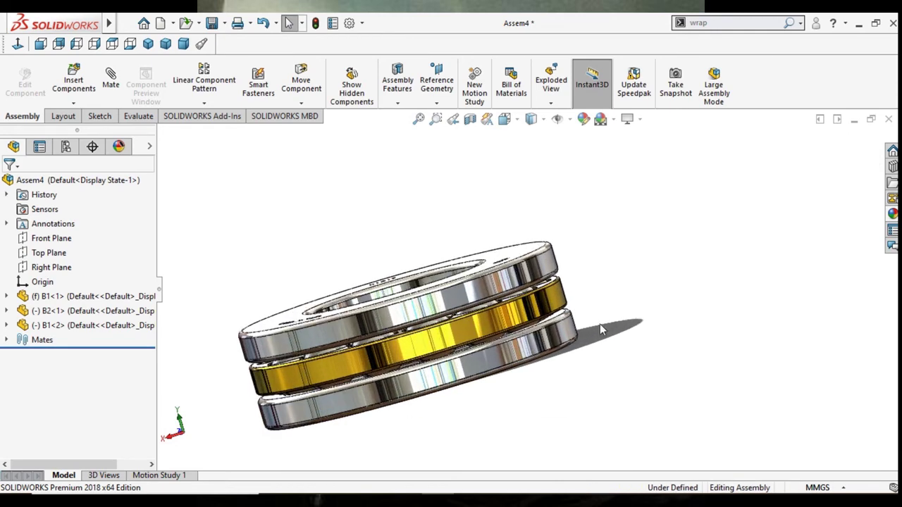
click(148, 43)
scroll(705, 289, down, 1)
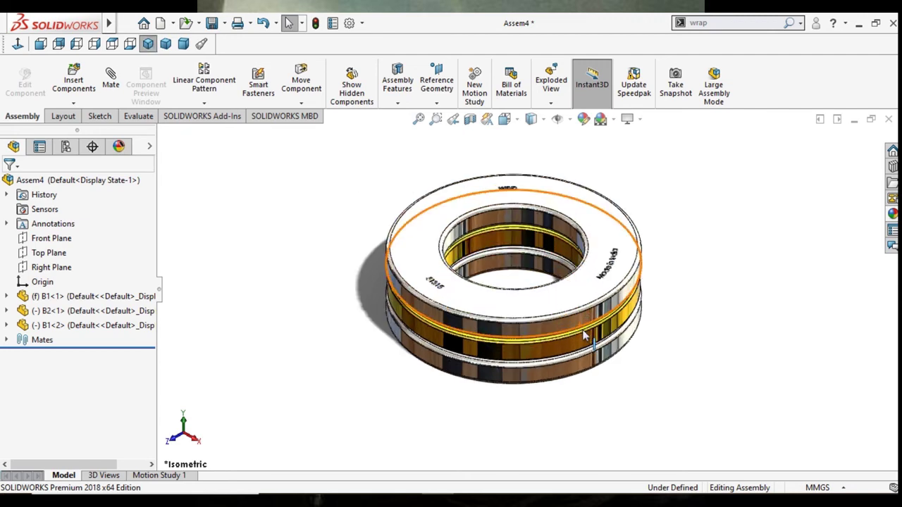
scroll(711, 289, down, 1)
scroll(717, 289, down, 2)
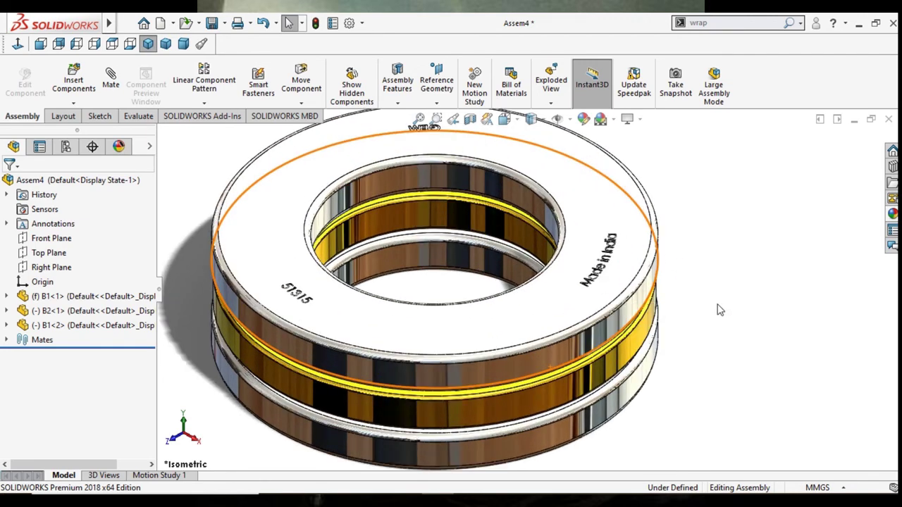
scroll(719, 296, up, 2)
Drag the top washer B1<2> and the cage to turn them about their shared axis
mouse_move(548, 302)
mouse_down()
mouse_move(584, 256)
mouse_move(418, 345)
mouse_move(462, 317)
mouse_move(562, 176)
mouse_move(364, 308)
mouse_move(624, 237)
mouse_move(614, 226)
mouse_move(608, 296)
mouse_up()
key(Escape)
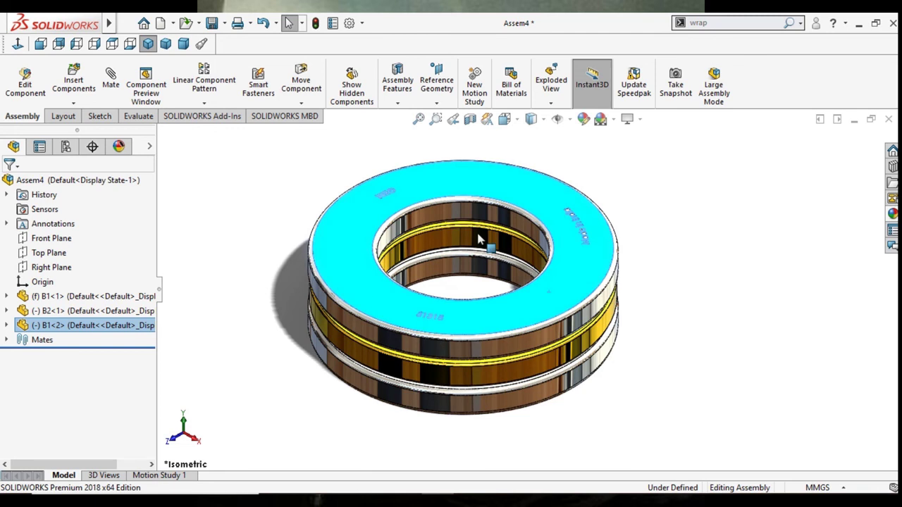
mouse_move(416, 186)
mouse_down()
mouse_move(432, 164)
mouse_move(608, 255)
mouse_move(399, 302)
mouse_move(536, 175)
mouse_move(350, 254)
mouse_move(353, 298)
mouse_move(528, 339)
mouse_up()
key(Escape)
mouse_move(546, 376)
mouse_down()
mouse_move(315, 340)
mouse_move(533, 366)
mouse_move(630, 328)
mouse_move(430, 361)
mouse_move(491, 360)
mouse_up()
key(Escape)
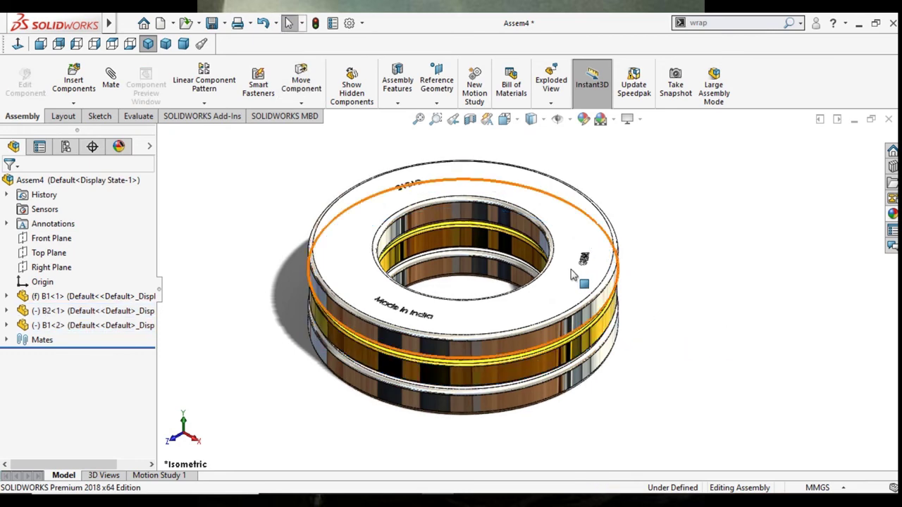
click(404, 298)
mouse_move(404, 299)
mouse_down()
mouse_move(379, 300)
mouse_move(346, 223)
mouse_move(432, 316)
mouse_move(558, 292)
mouse_move(583, 227)
mouse_up()
key(Escape)
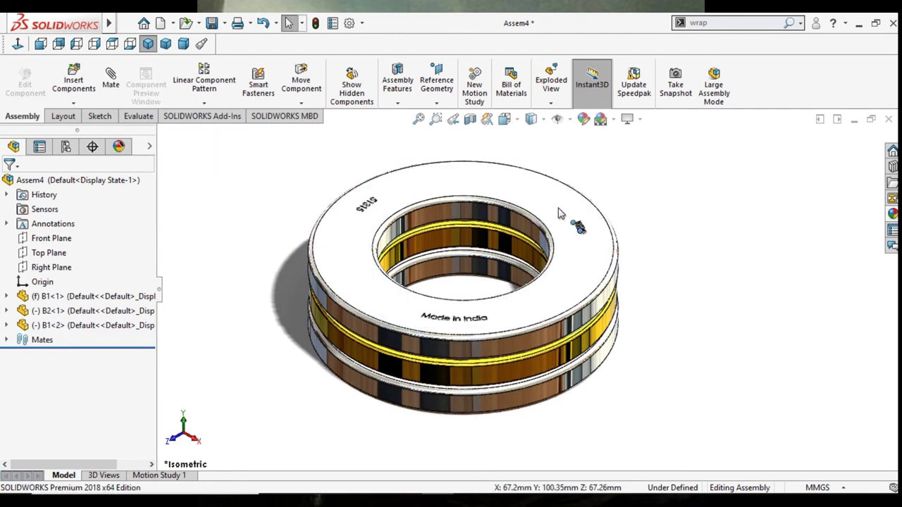
mouse_move(535, 207)
mouse_down()
mouse_move(502, 182)
mouse_move(422, 181)
mouse_move(338, 253)
mouse_move(483, 346)
mouse_move(518, 217)
mouse_move(624, 328)
mouse_up()
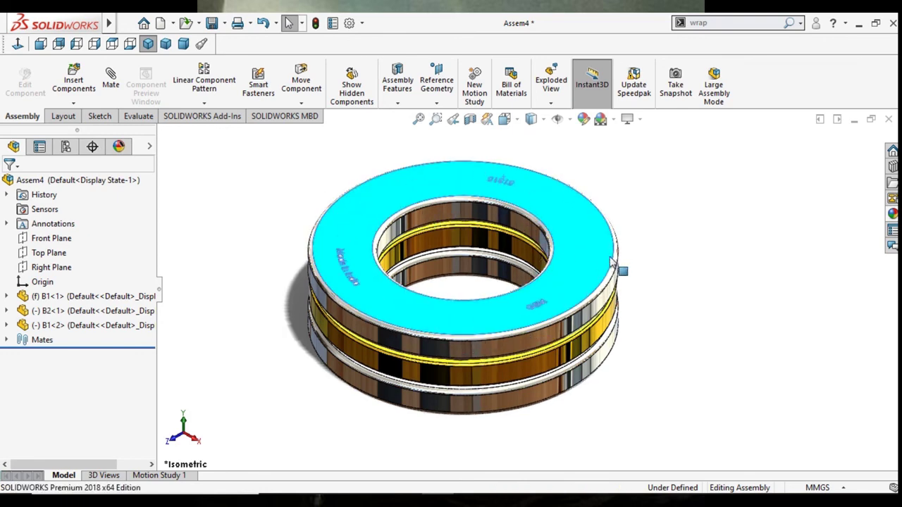
click(721, 277)
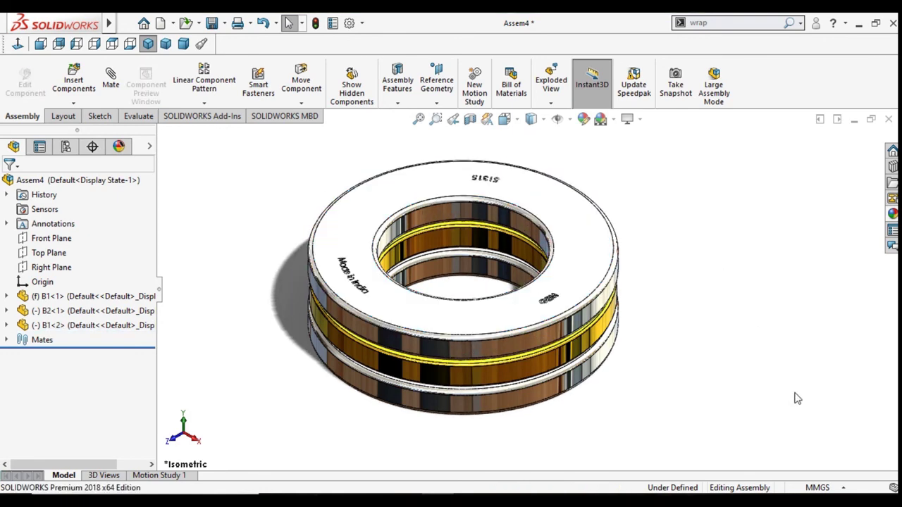